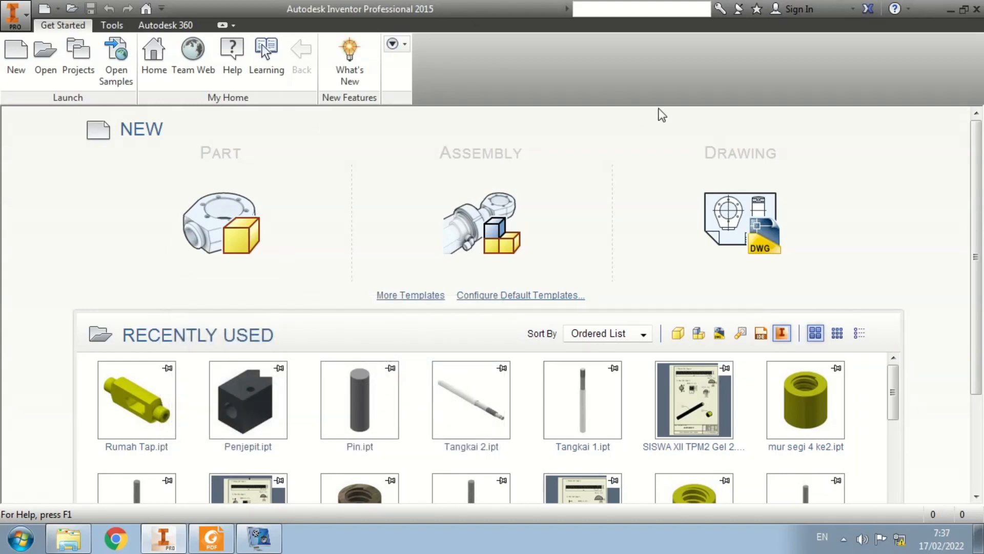
# Create a new single-user project named TANGKAI TAP XII TPM3-A and allow its project folder to be created
pyautogui.click(78, 69)
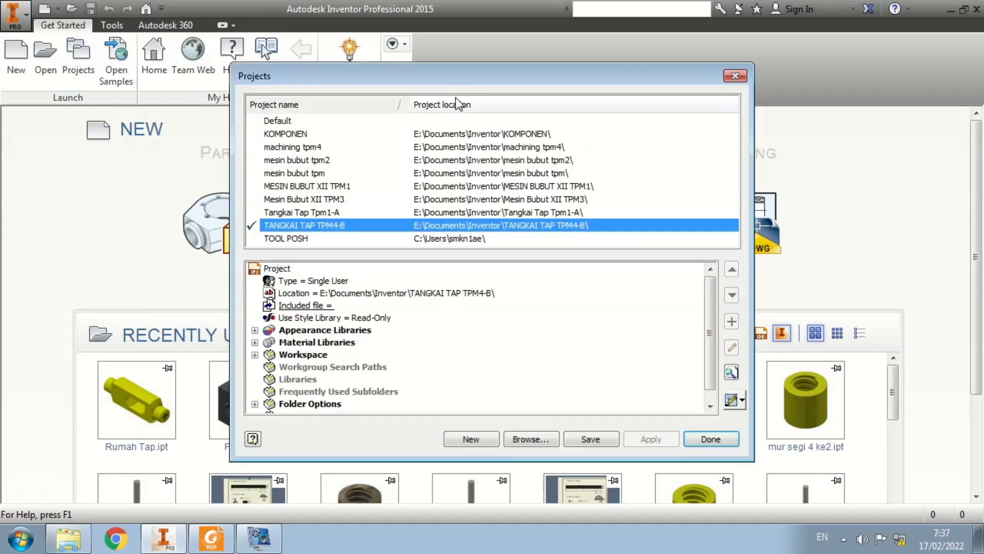
pyautogui.click(472, 439)
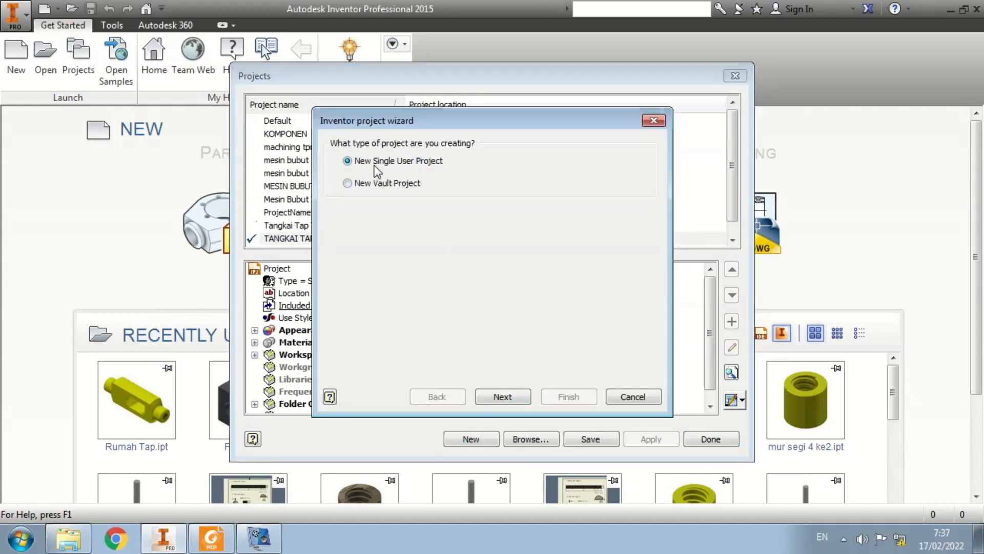
pyautogui.click(504, 398)
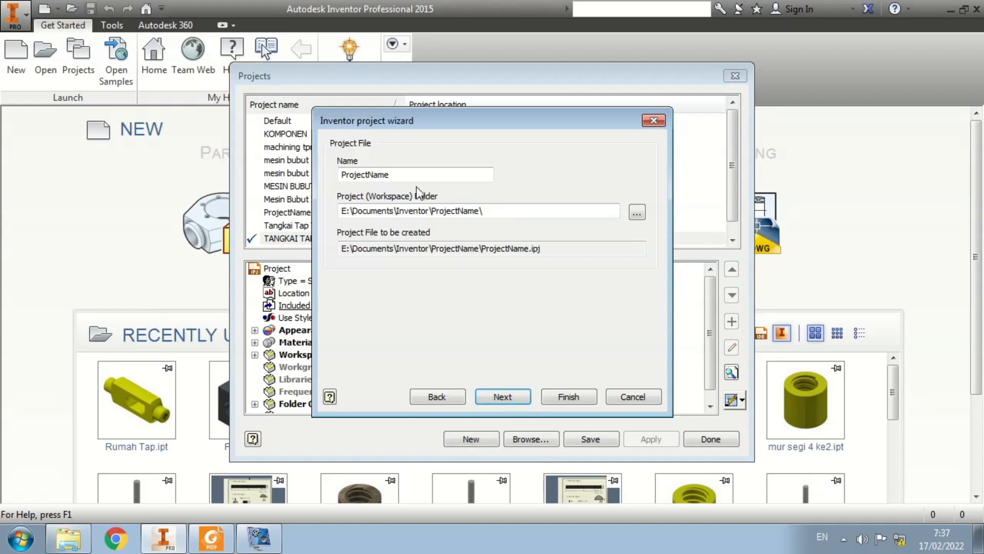
pyautogui.doubleClick(373, 174)
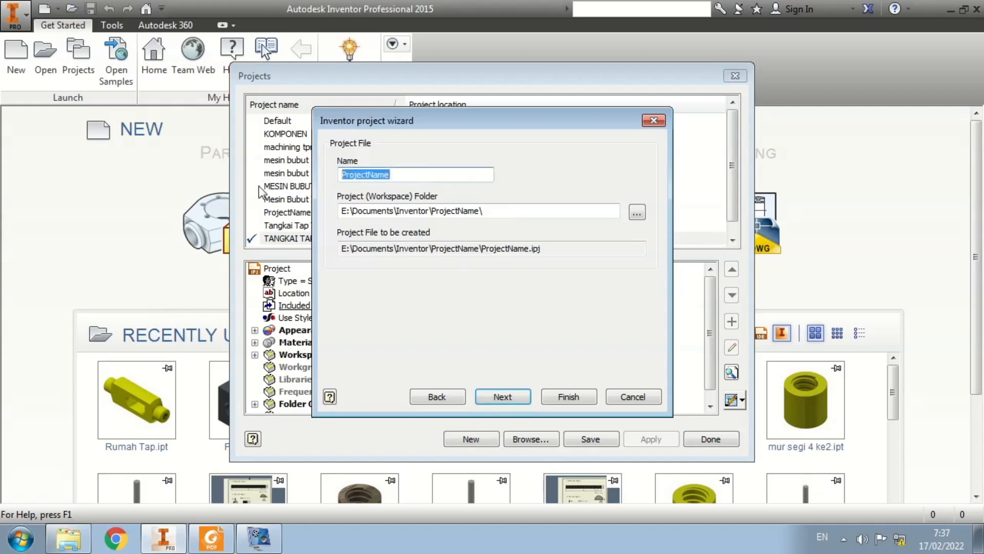
pyautogui.write('TANGK')
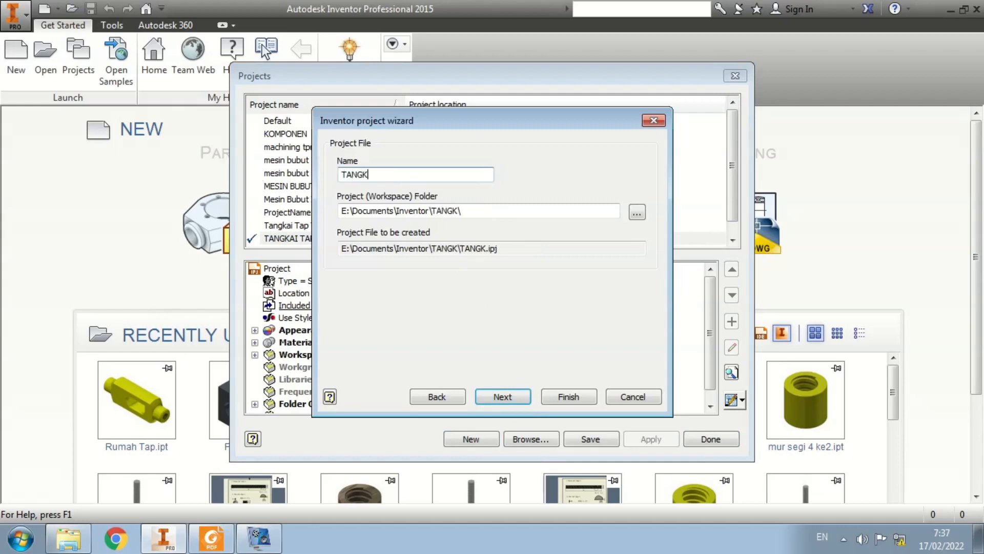
pyautogui.write('AI TAP ')
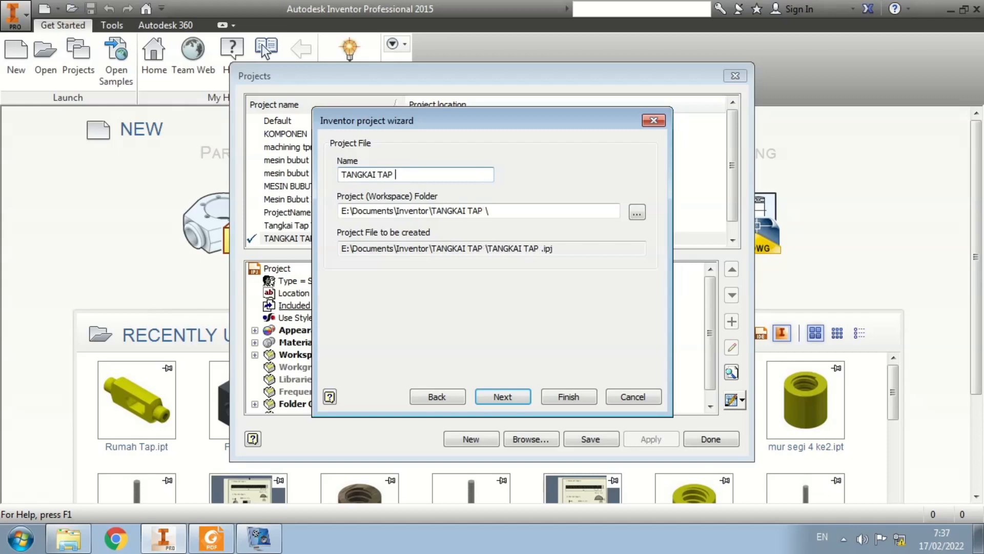
pyautogui.write('XII TPM')
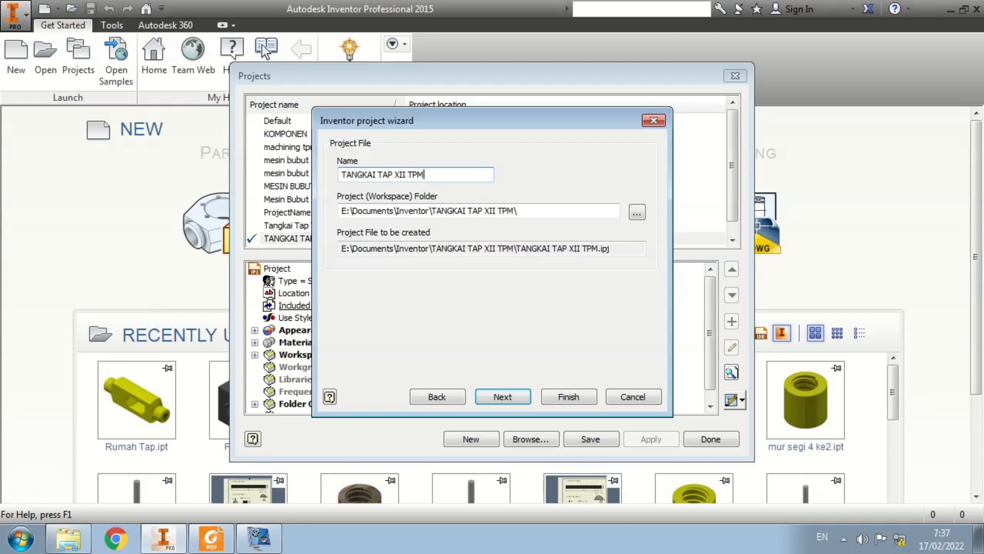
pyautogui.write('3-A')
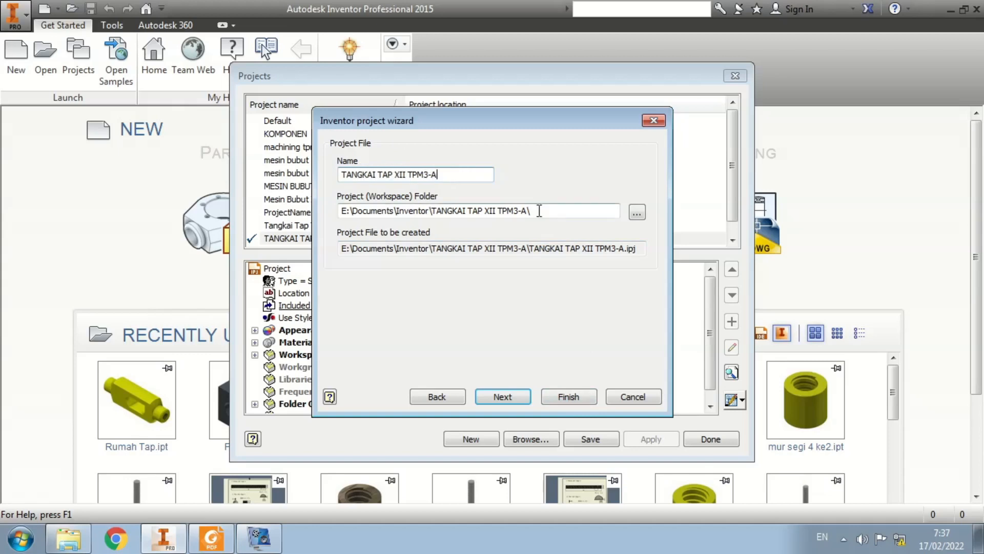
pyautogui.click(575, 396)
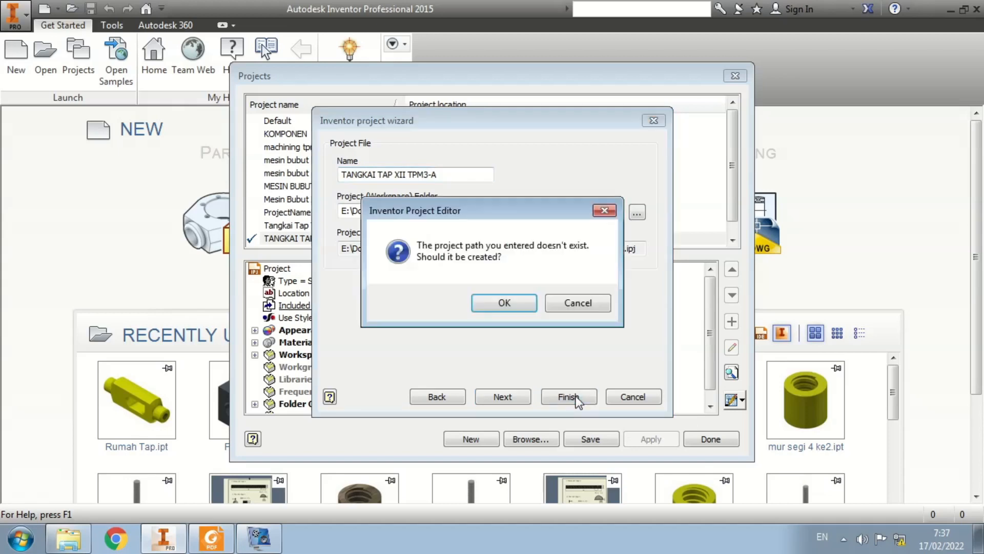
pyautogui.click(509, 305)
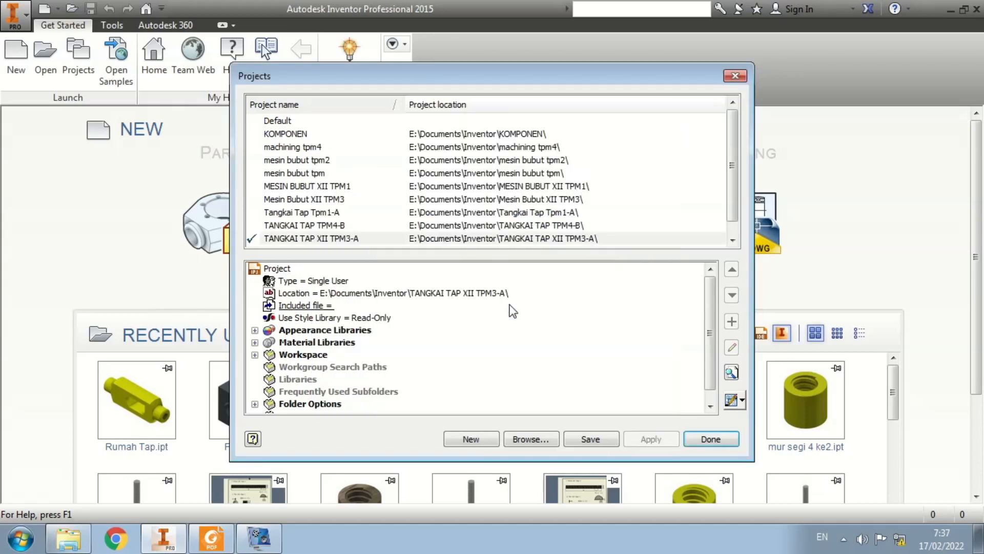
pyautogui.click(710, 439)
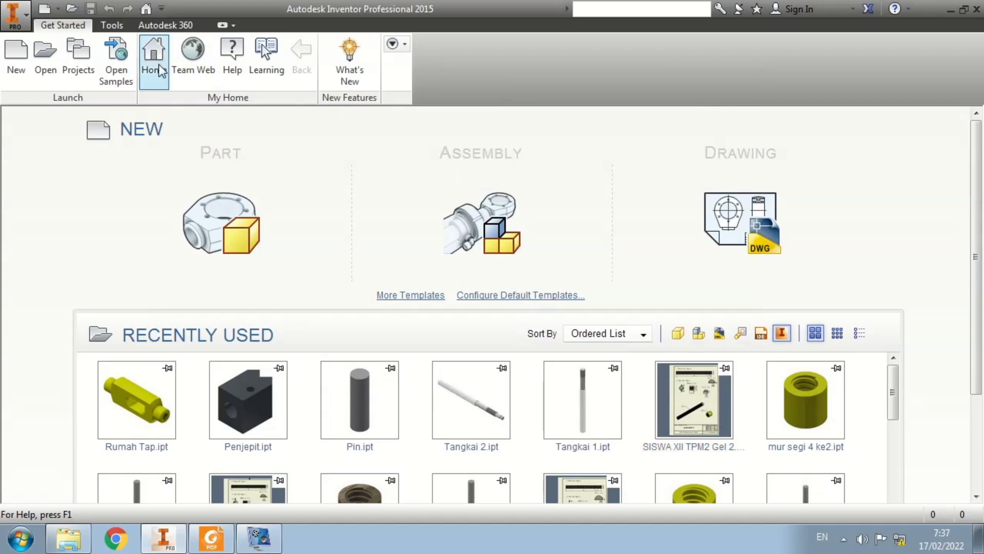
# Create a new part in the project from the metric Standard (mm).ipt template
pyautogui.click(45, 66)
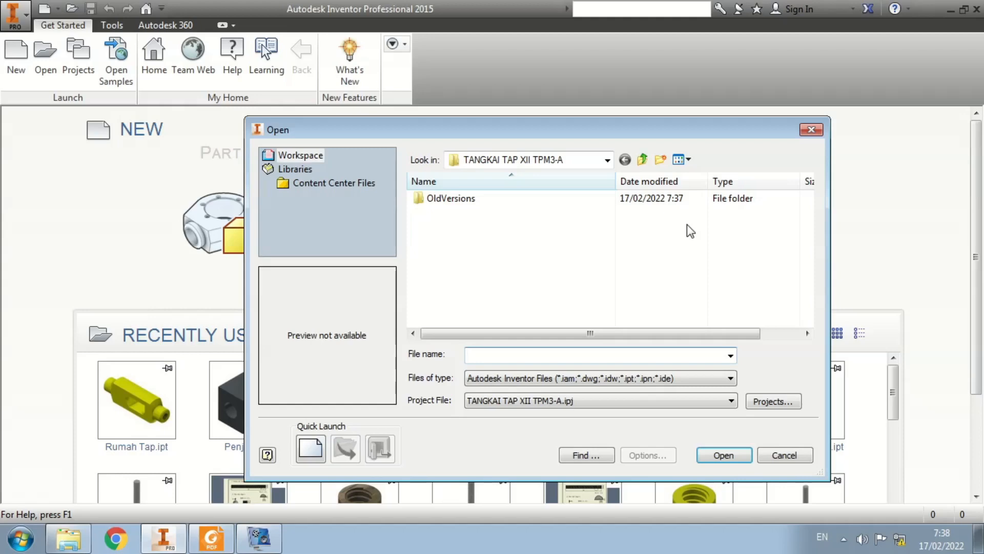
pyautogui.click(312, 450)
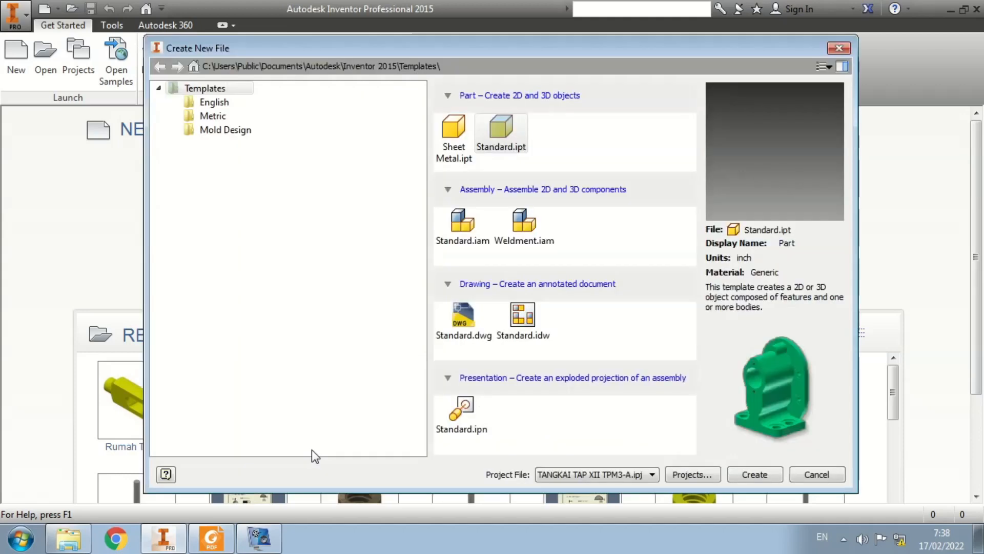
pyautogui.click(209, 118)
pyautogui.click(572, 130)
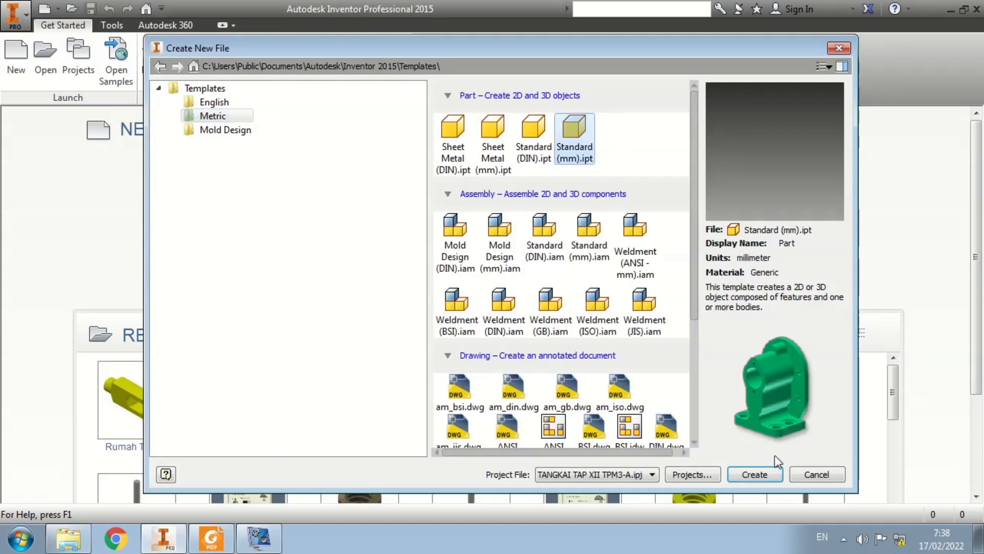
pyautogui.click(764, 473)
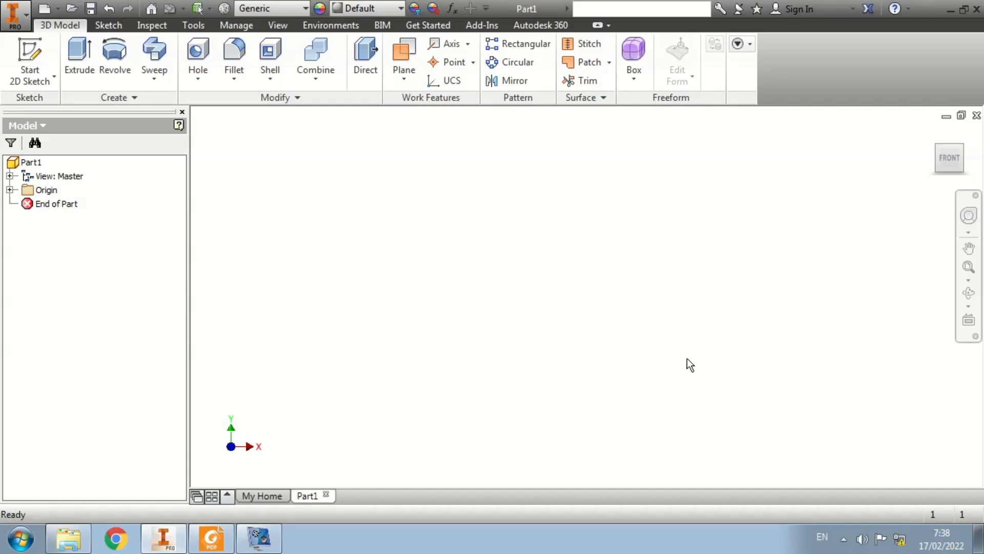
# Sketch a 3 mm diameter circle centred on the origin of the XY plane, checking part 5's dimensions in UNKK 2019 - A4.pdf in Foxit Reader
pyautogui.click(32, 60)
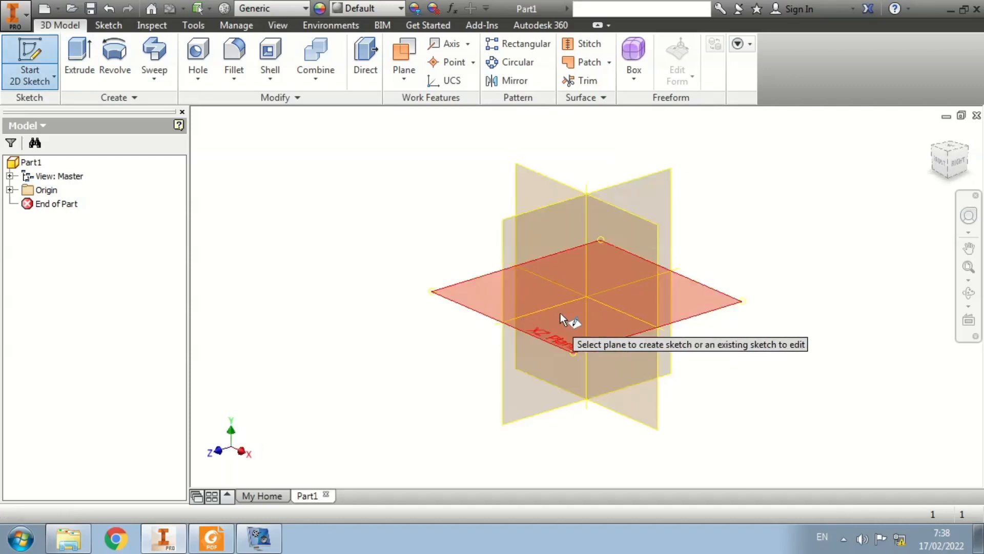
pyautogui.click(530, 191)
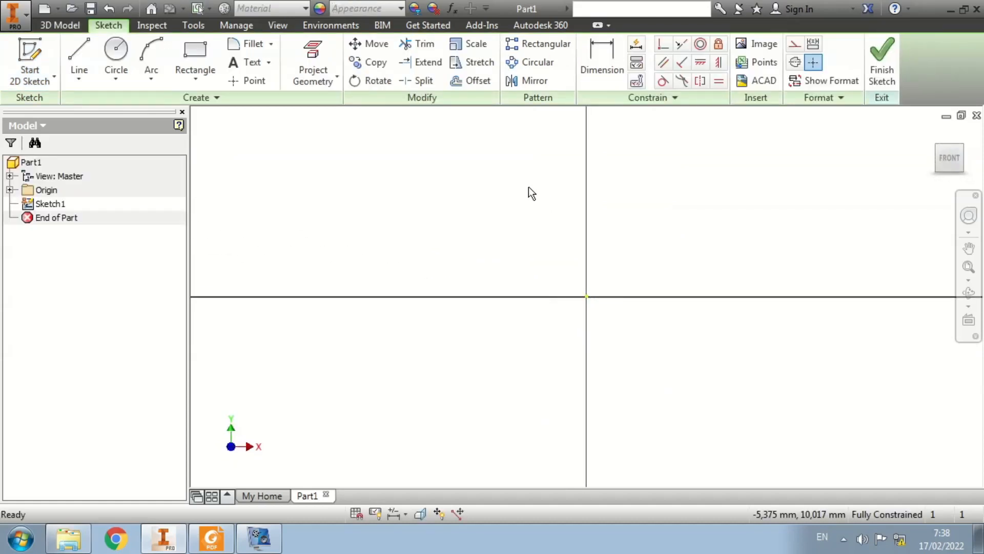
pyautogui.click(222, 546)
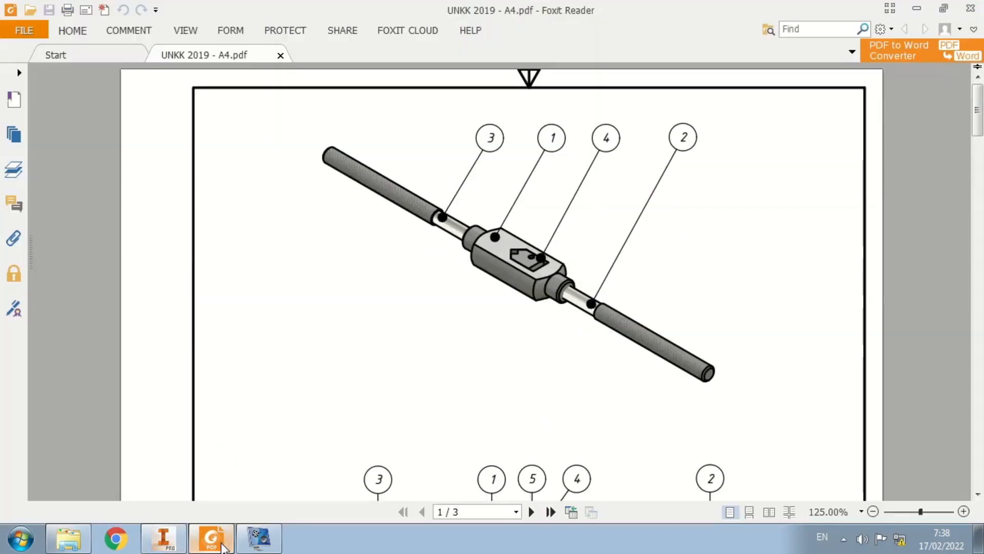
pyautogui.scroll(-15, 622, 237)
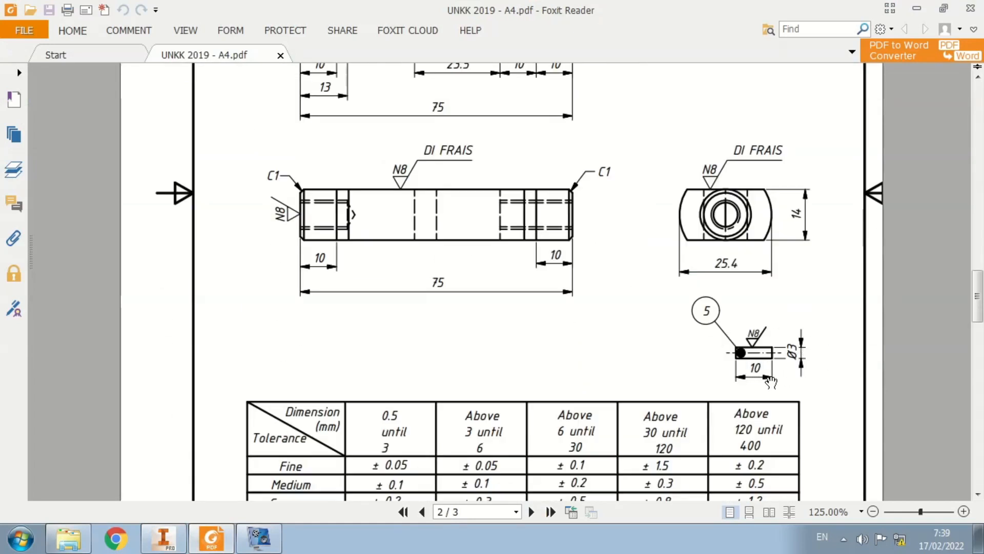
pyautogui.hotkey('alt', 'Tab')
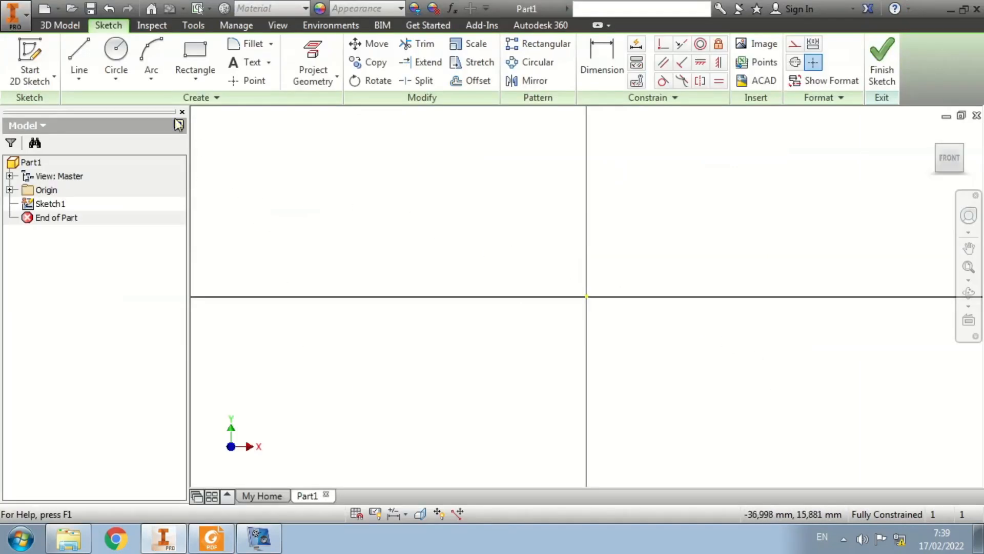
pyautogui.click(116, 52)
pyautogui.click(582, 297)
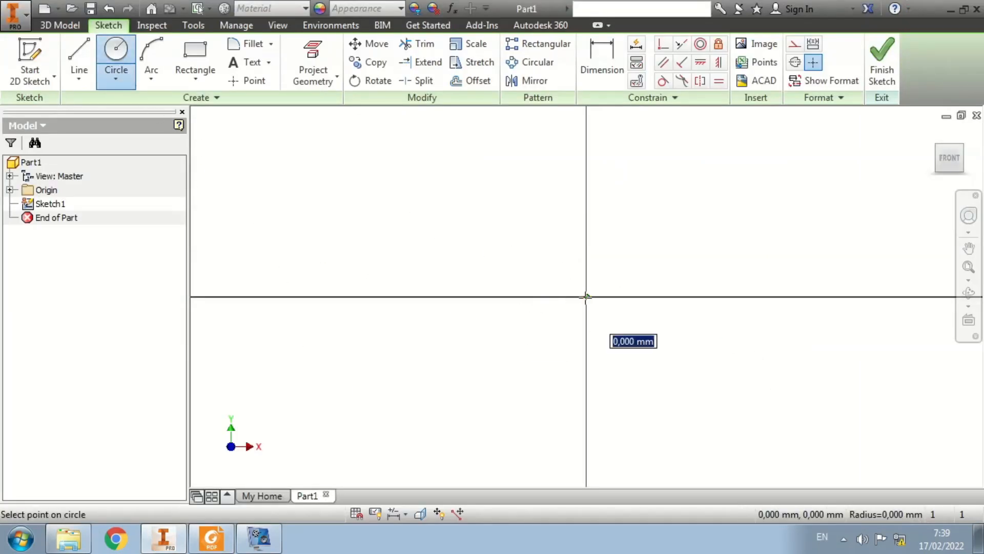
pyautogui.write('3')
pyautogui.press('Return')
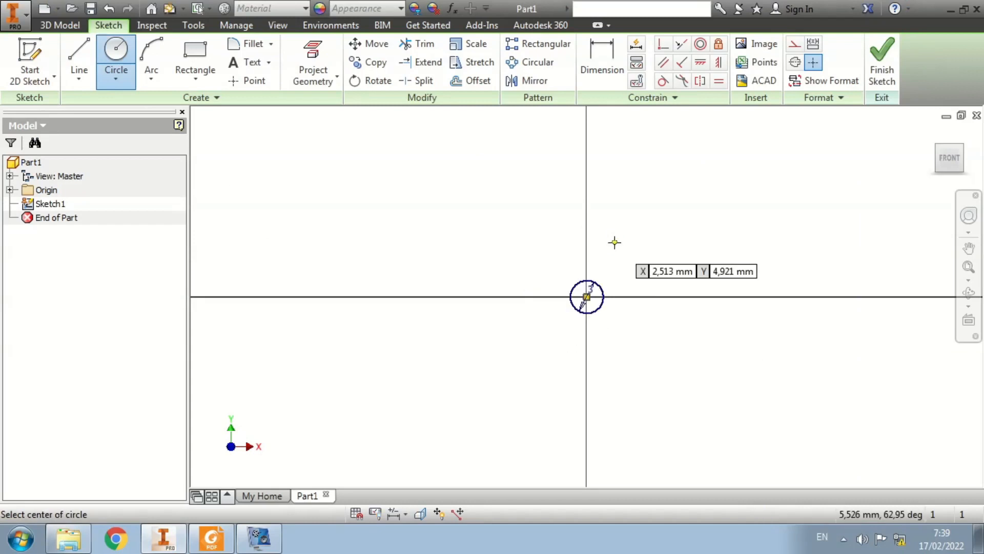
# Finish the sketch, extrude the circle 10 mm into a solid pin, and assign the Steel, Mild material
pyautogui.click(882, 61)
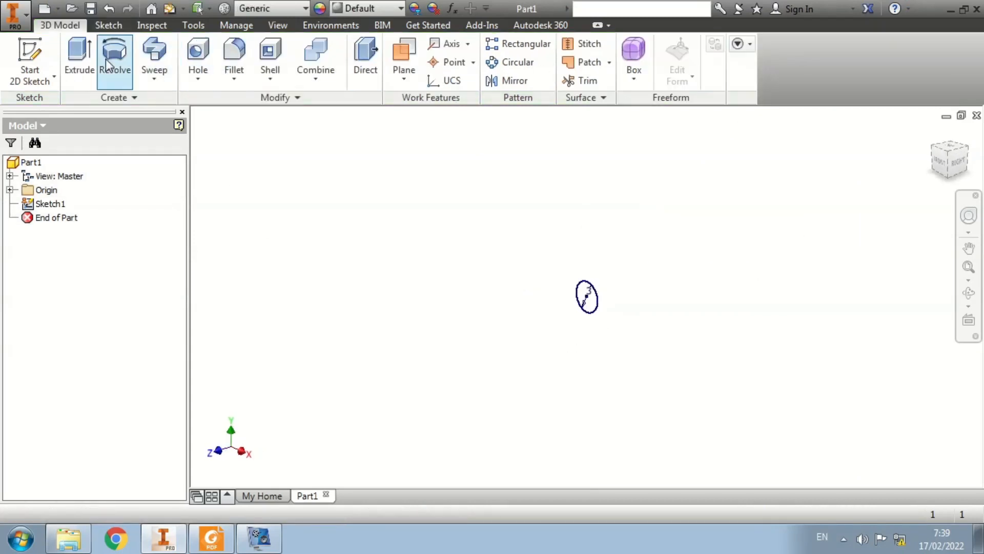
pyautogui.click(79, 56)
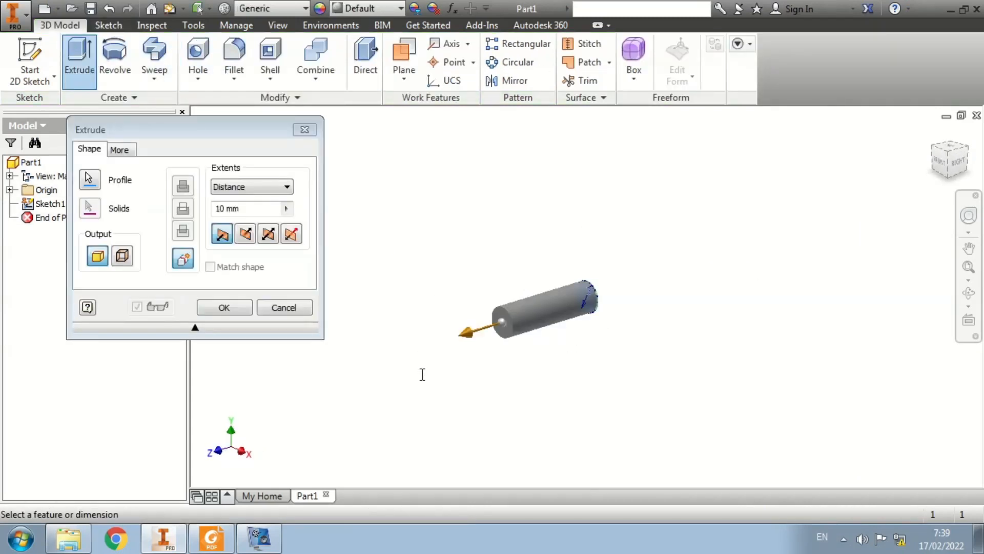
pyautogui.press('Return')
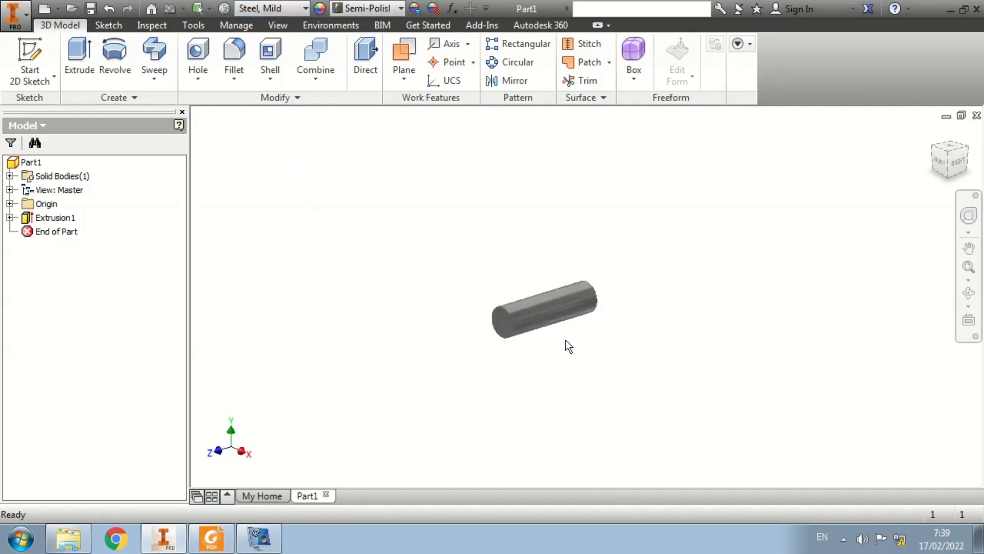
# Change the pin's appearance to the brown Smooth finish
pyautogui.click(398, 9)
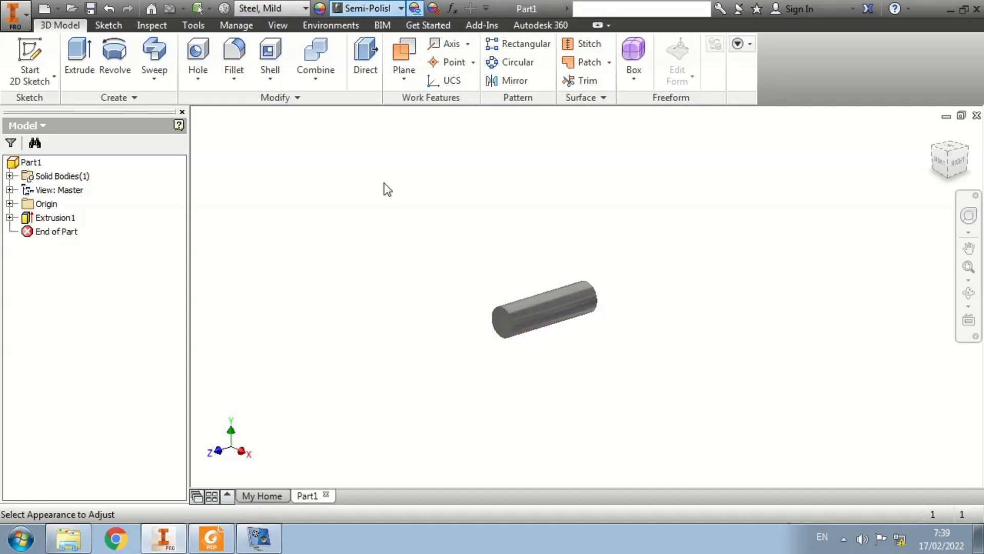
pyautogui.click(388, 255)
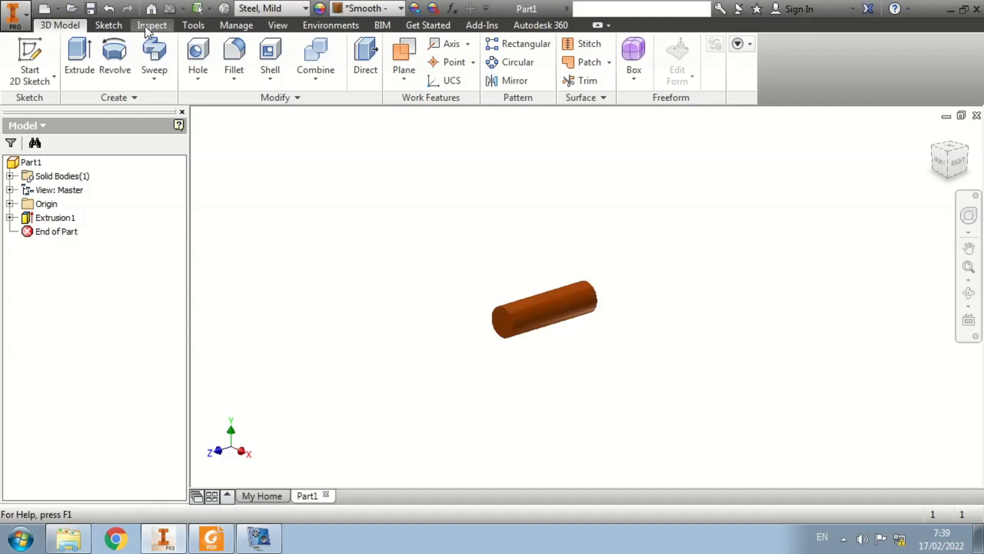
# Save the part as Pen in the TANGKAI TAP XII TPM3-A project folder
pyautogui.click(90, 9)
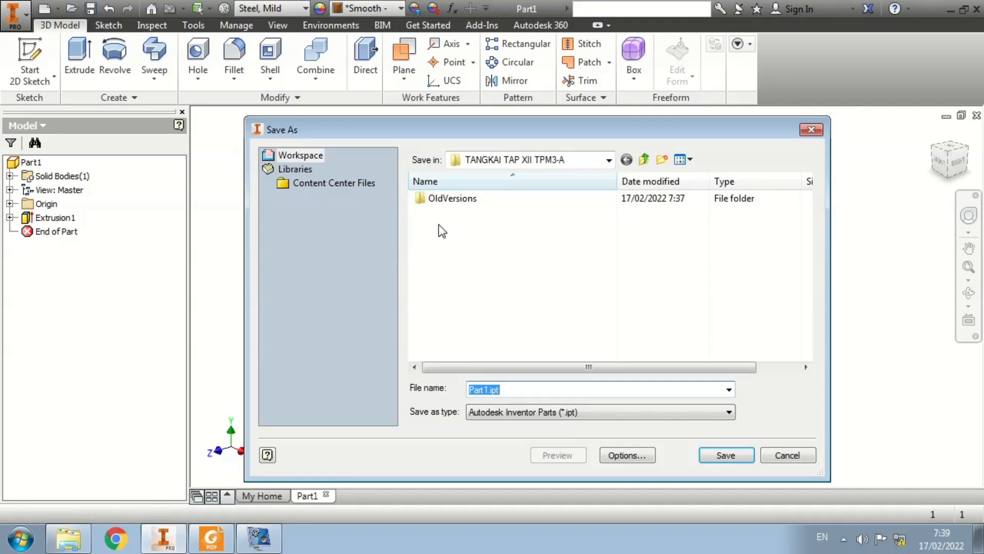
pyautogui.write('pen')
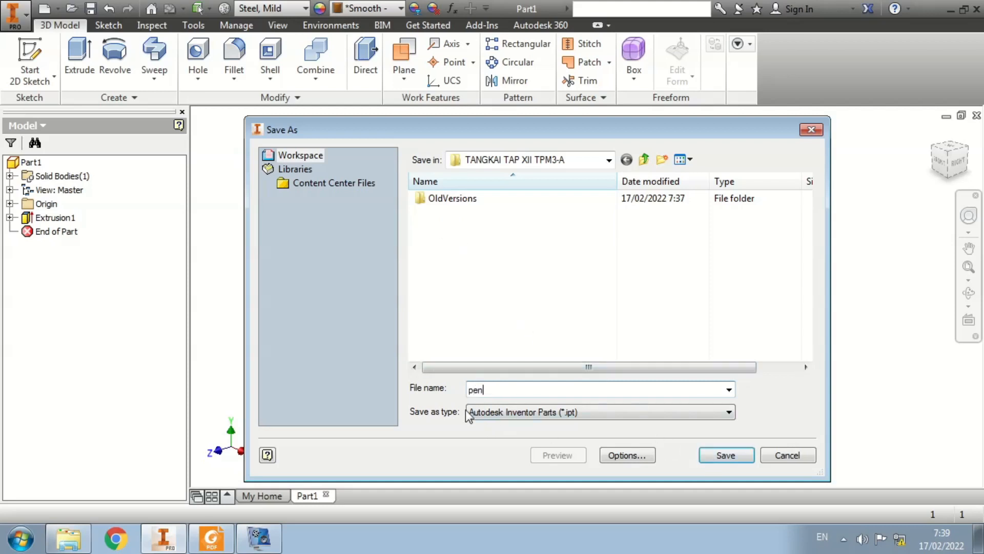
pyautogui.moveTo(469, 391); pyautogui.dragTo(478, 386)
pyautogui.write('P')
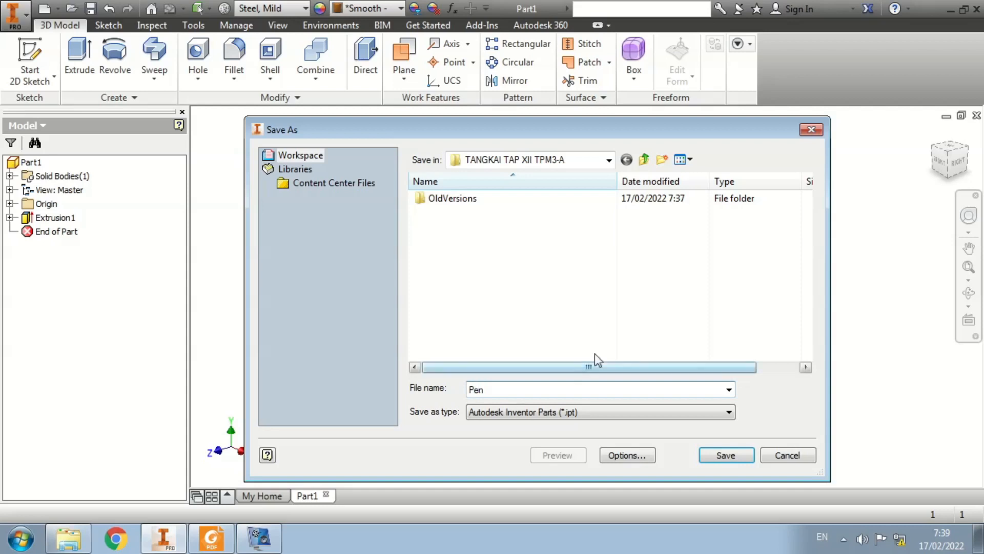
pyautogui.click(725, 455)
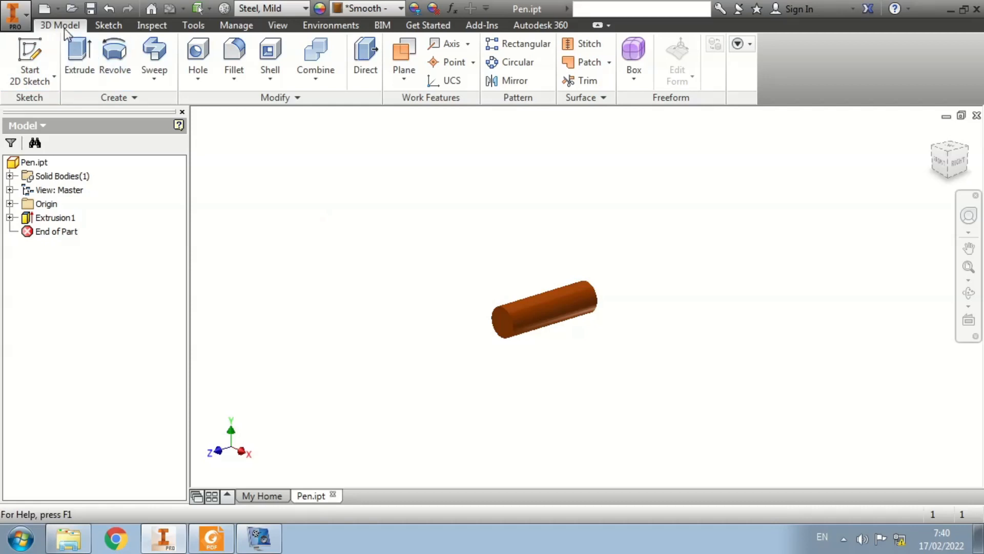
# Start a second part file using the metric Standard (mm).ipt template
pyautogui.click(15, 18)
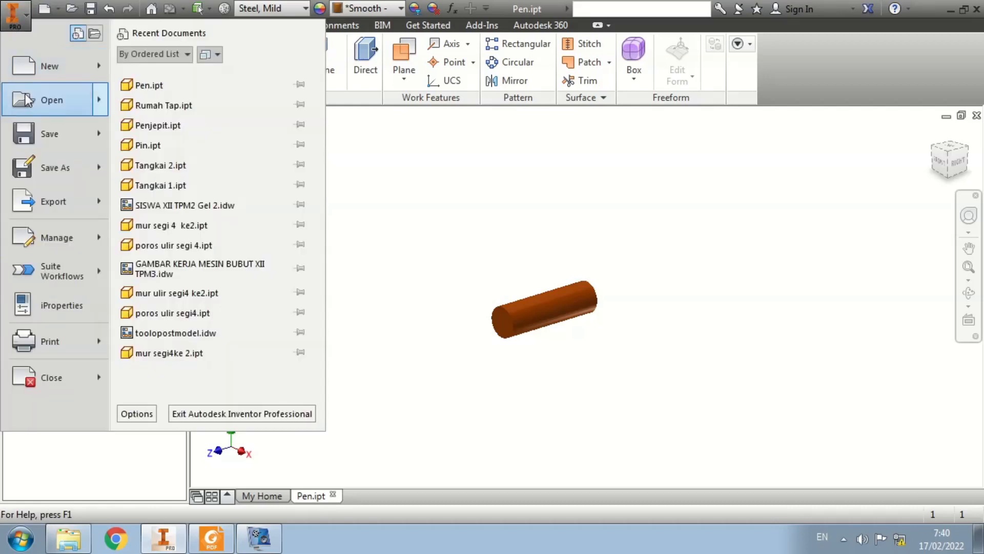
pyautogui.click(43, 12)
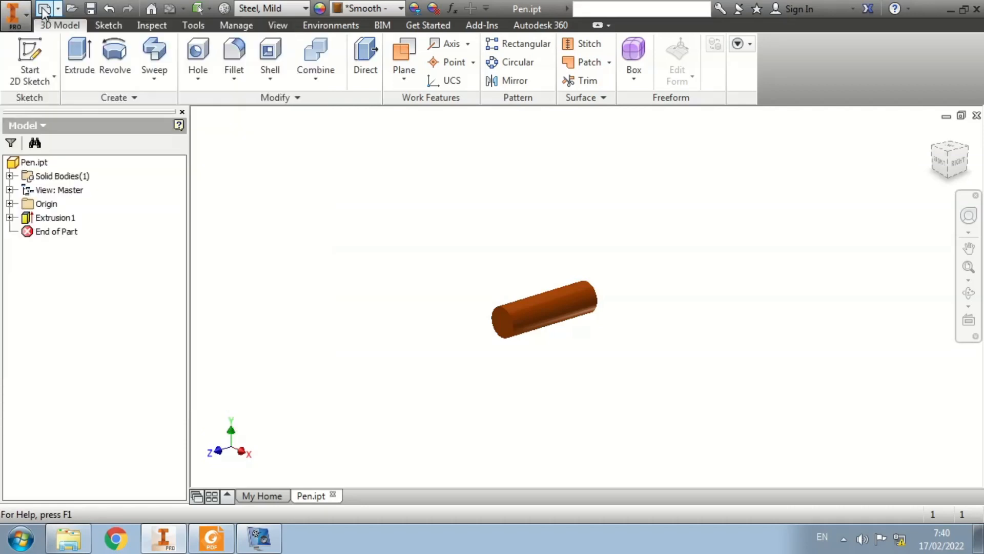
pyautogui.click(44, 12)
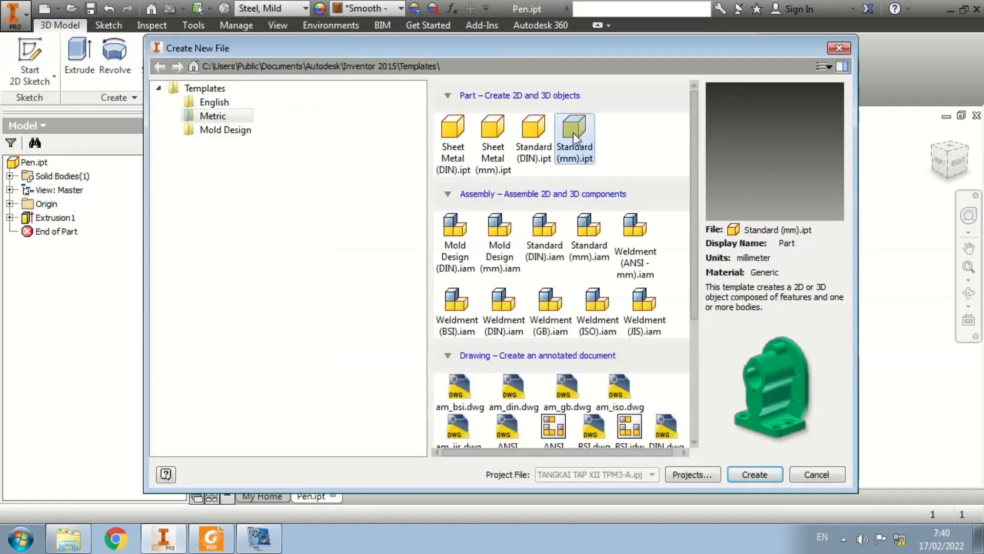
pyautogui.click(754, 474)
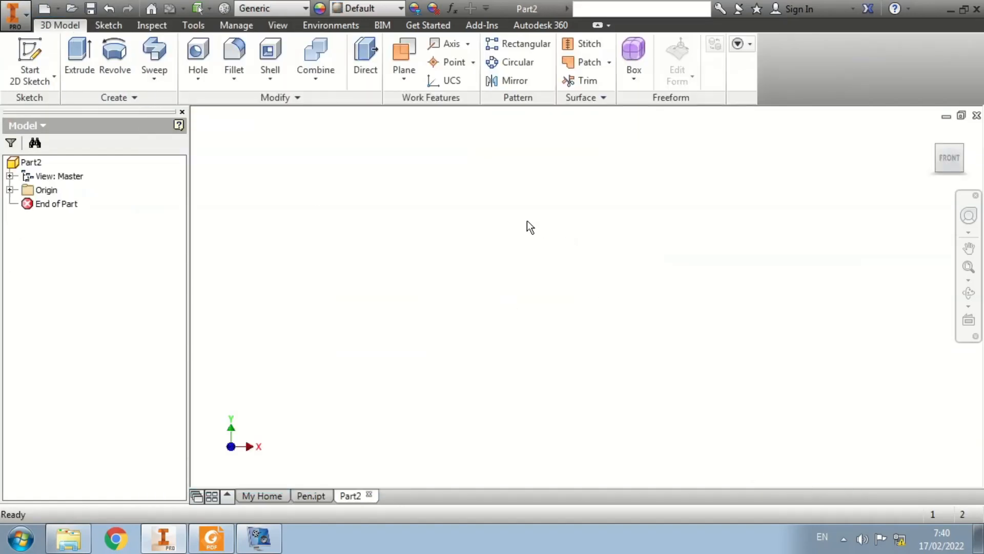
# Start a sketch on the XY plane and draw a 9.5 mm diameter circle centred on the origin, following part 3 in the PDF drawing
pyautogui.click(39, 53)
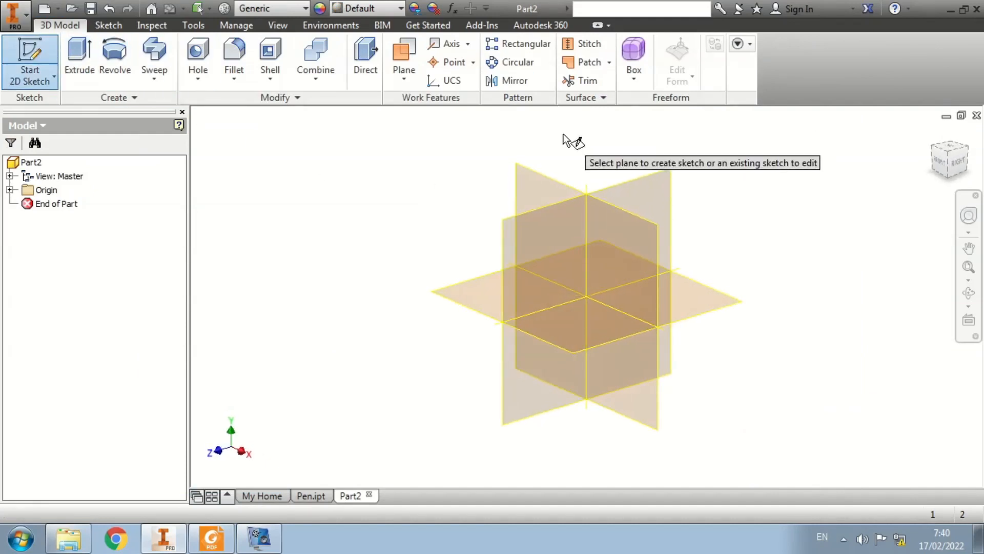
pyautogui.click(527, 186)
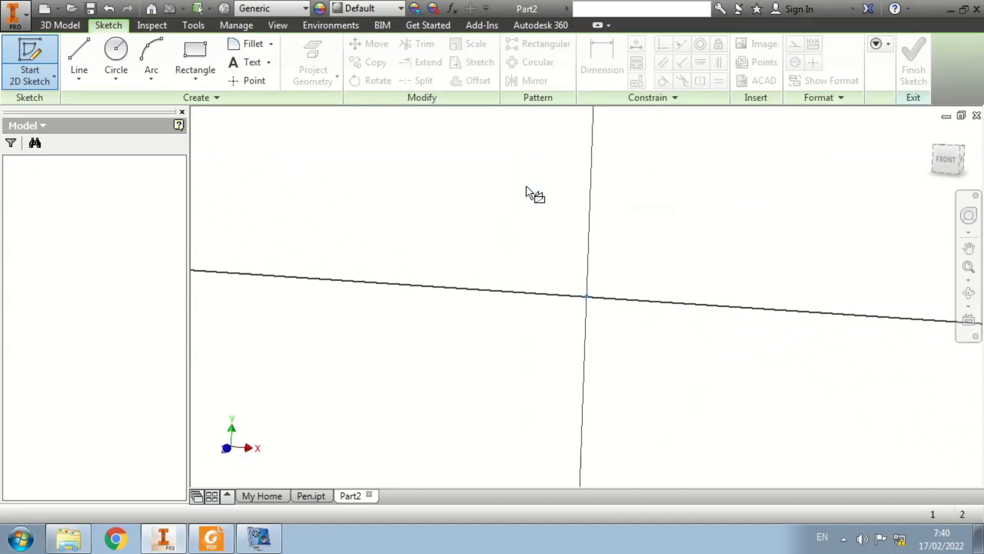
pyautogui.hotkey('alt', 'Tab')
pyautogui.scroll(-10, 526, 193)
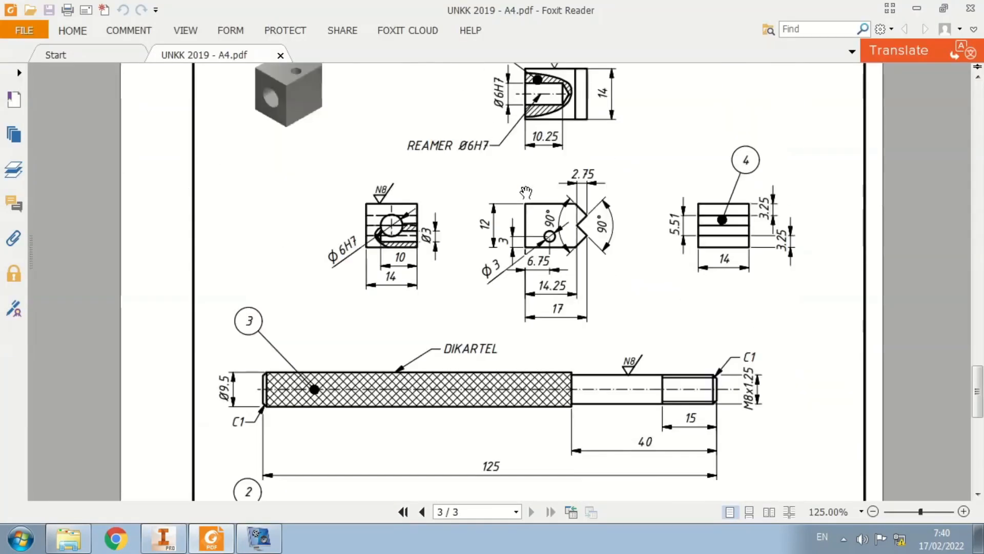
pyautogui.scroll(3, 526, 193)
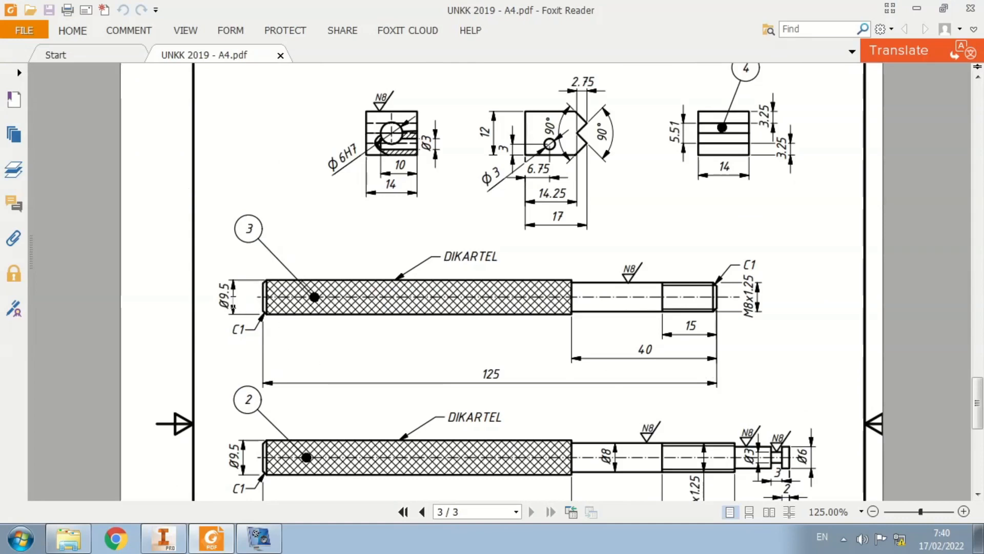
pyautogui.hotkey('alt', 'Tab')
pyautogui.click(121, 60)
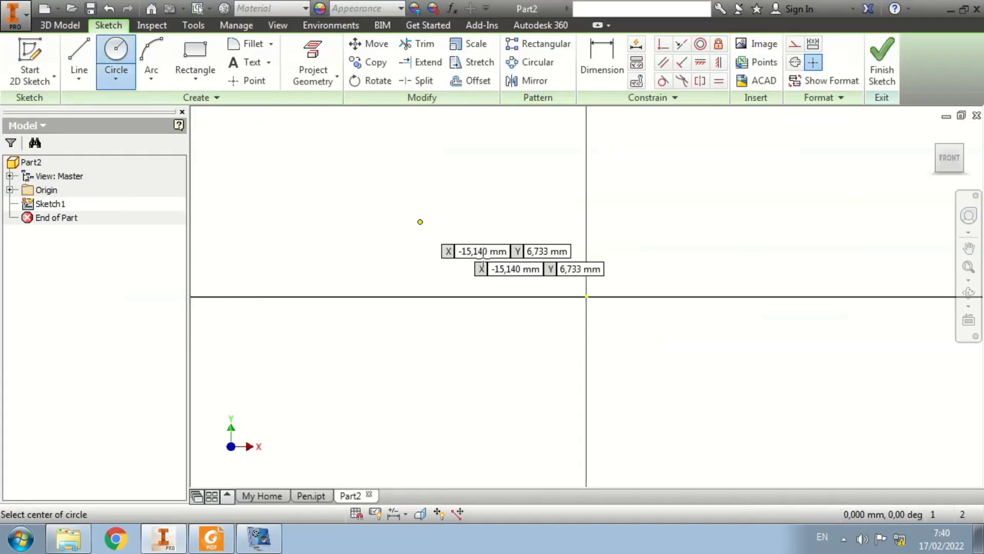
pyautogui.click(586, 296)
pyautogui.write('9,5')
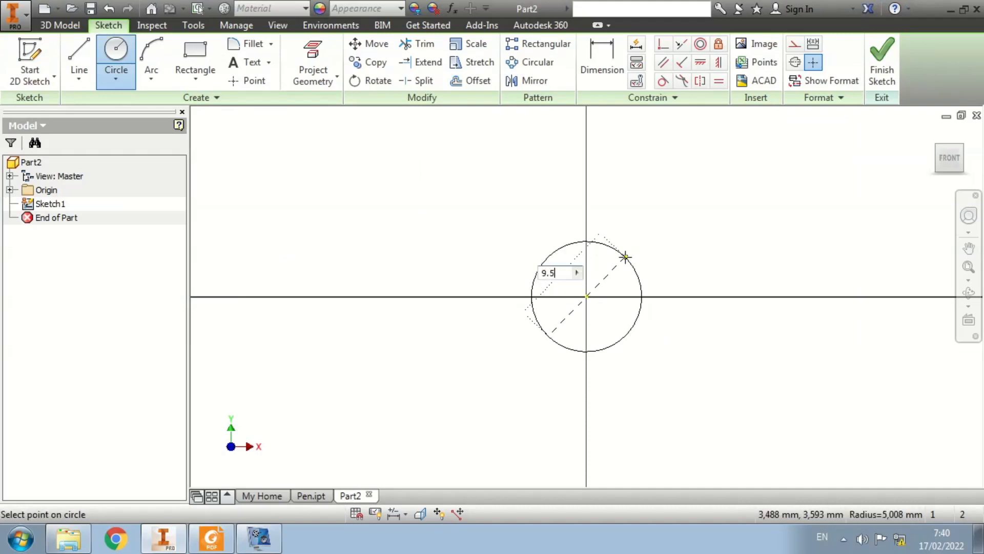
pyautogui.press('Return')
# Finish the sketch and extrude the 9.5 mm circle by 125-40 mm as the handle's thick section
pyautogui.hotkey('alt', 'Tab')
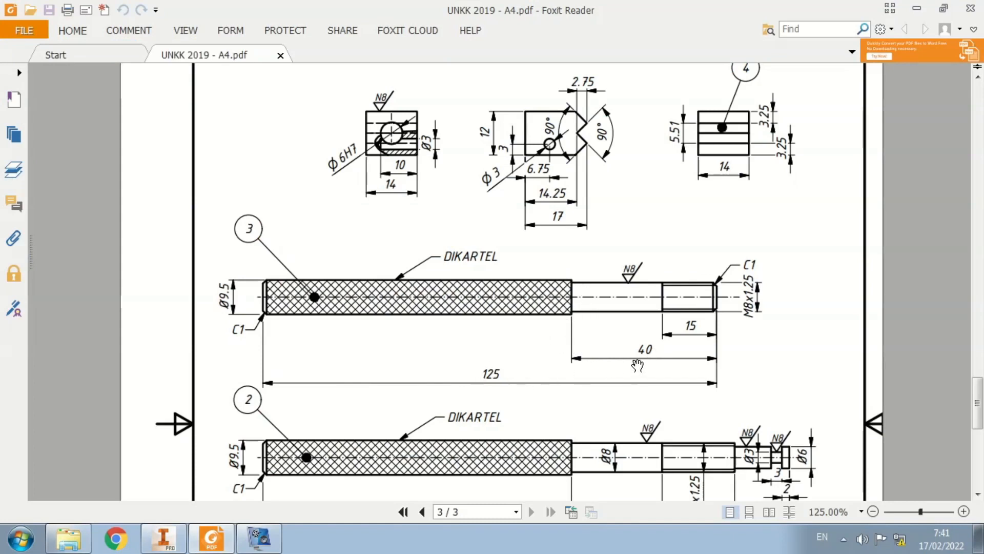
pyautogui.hotkey('alt', 'Tab')
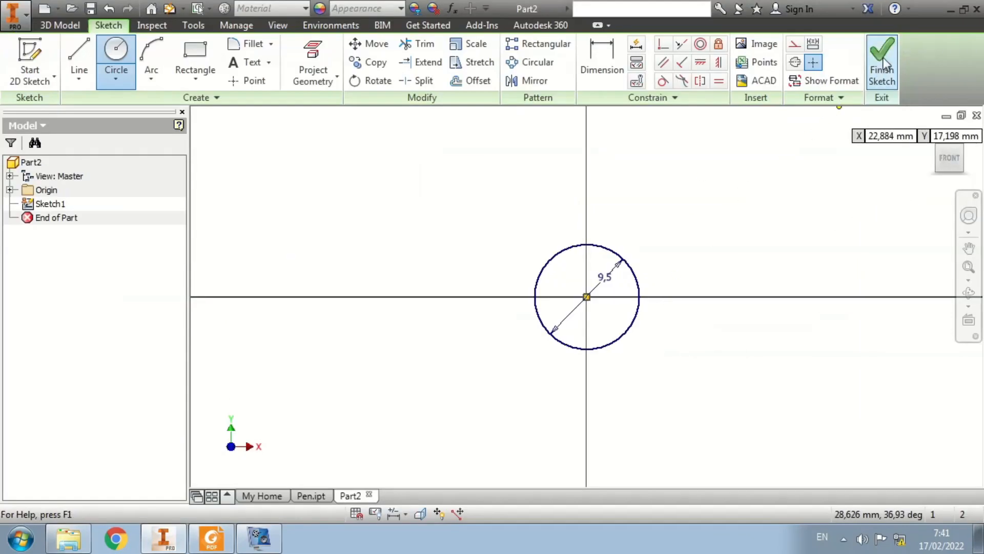
pyautogui.click(881, 56)
pyautogui.click(88, 55)
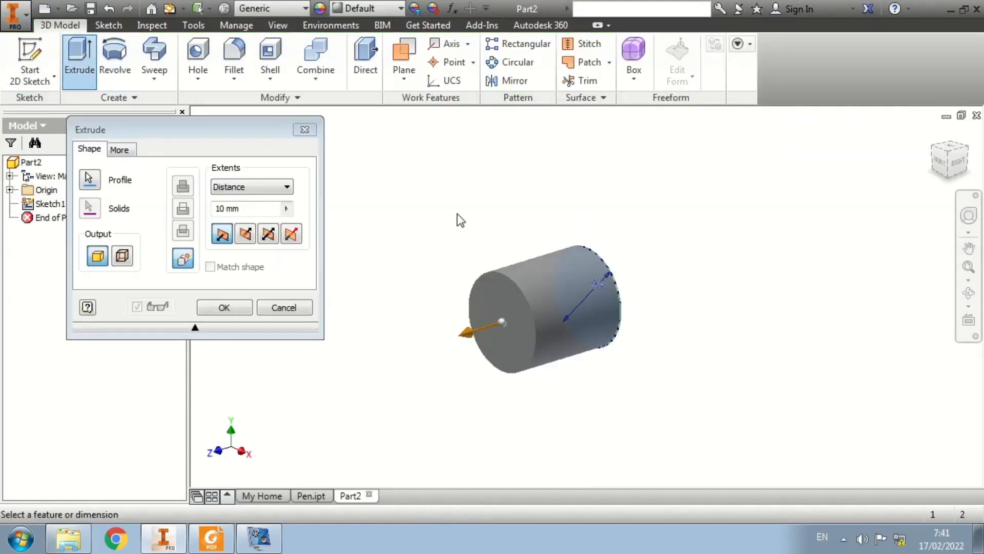
pyautogui.write('125-40')
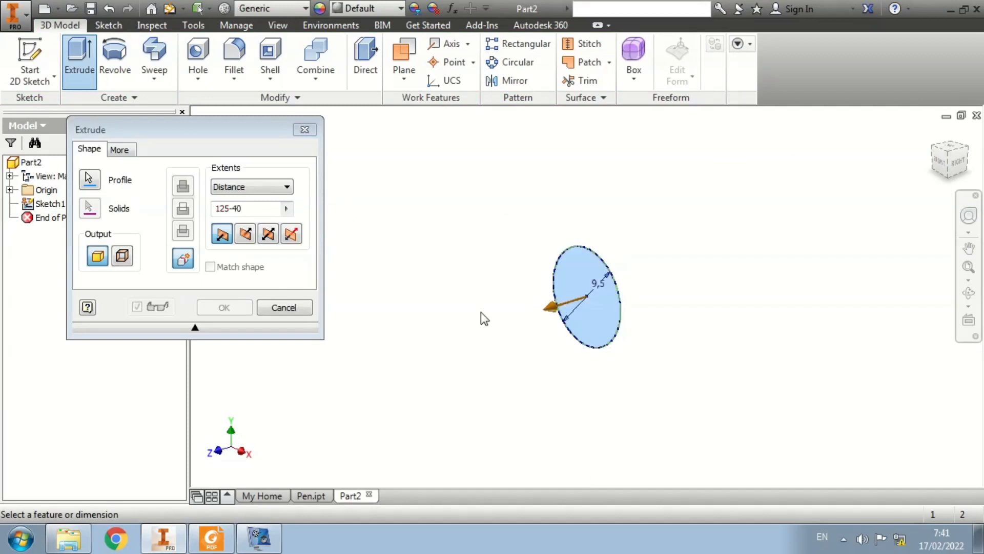
pyautogui.press('Return')
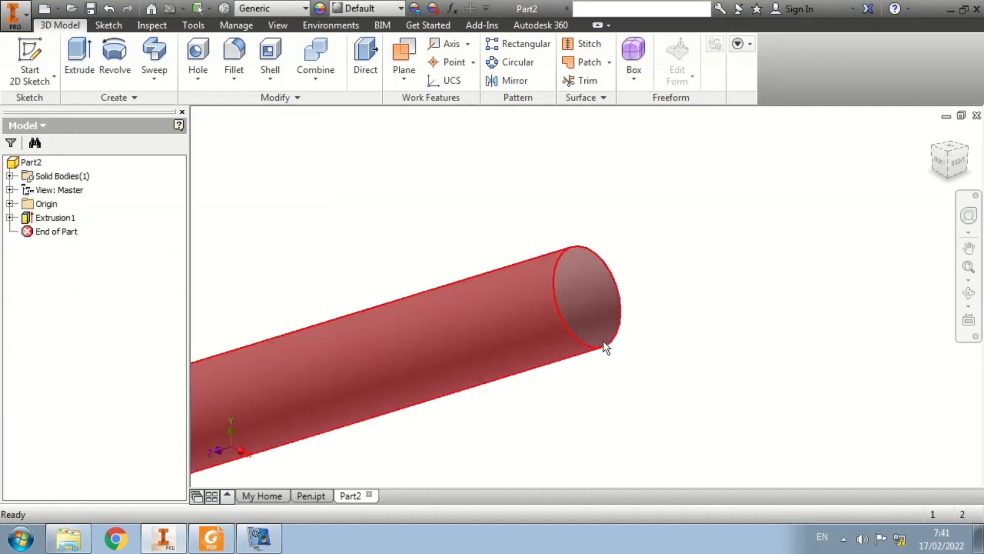
pyautogui.scroll(-5, 642, 323)
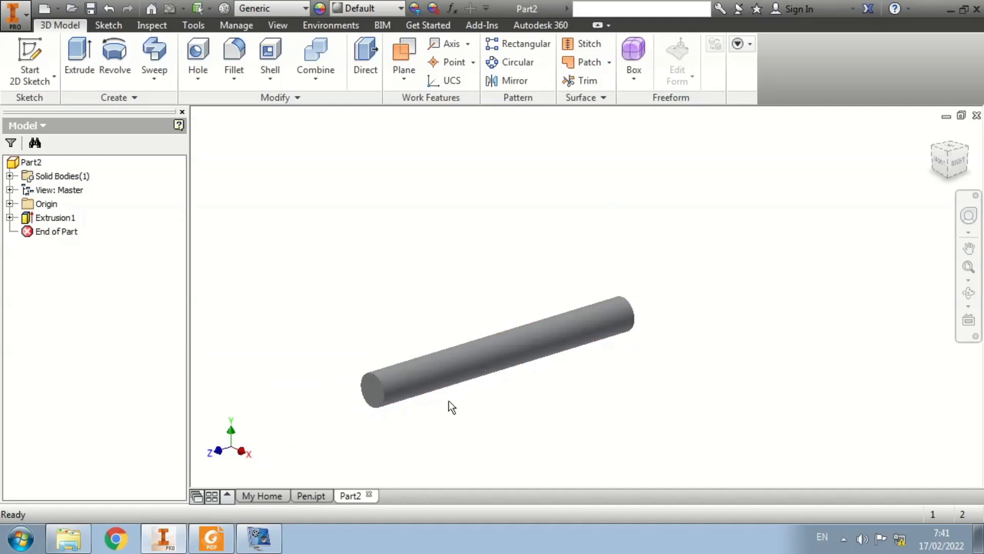
pyautogui.scroll(3, 399, 419)
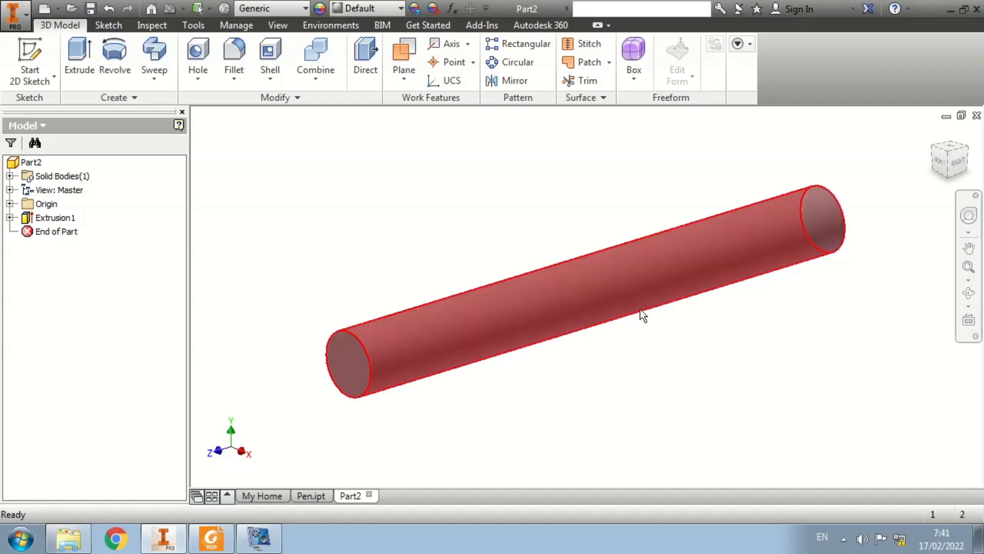
# Sketch an 8 mm diameter circle centred on the front end face of the cylinder and finish the sketch
pyautogui.hotkey('alt', 'Tab')
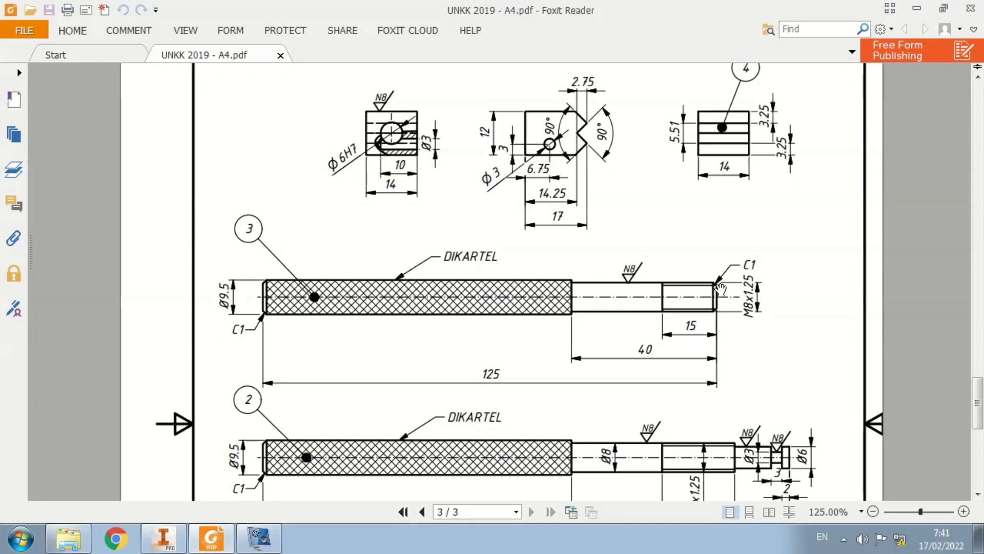
pyautogui.hotkey('alt', 'Tab')
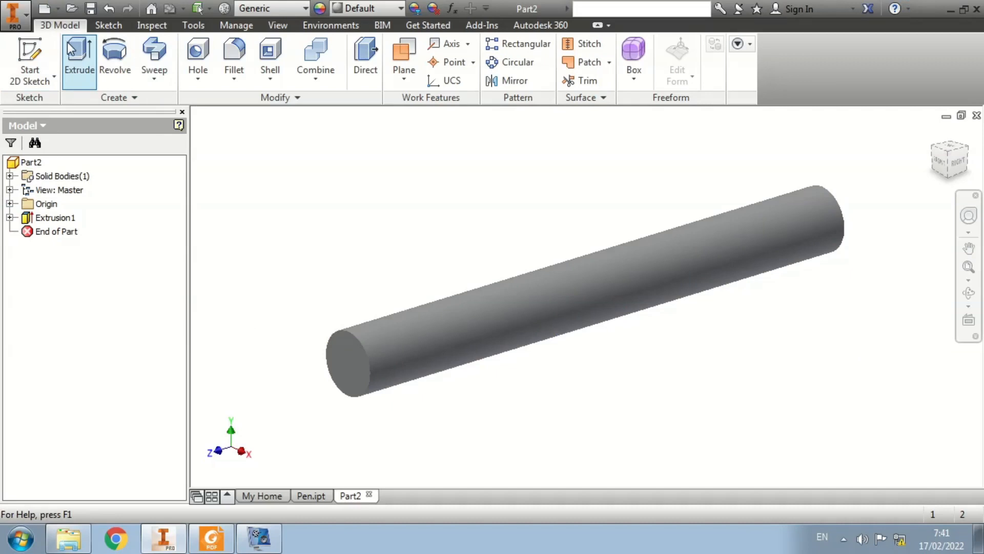
pyautogui.click(13, 52)
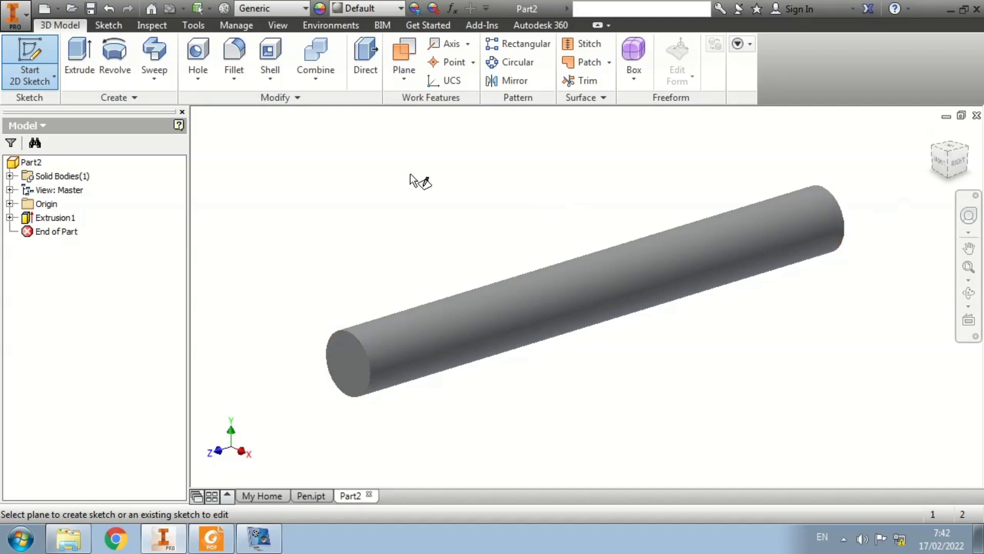
pyautogui.click(351, 371)
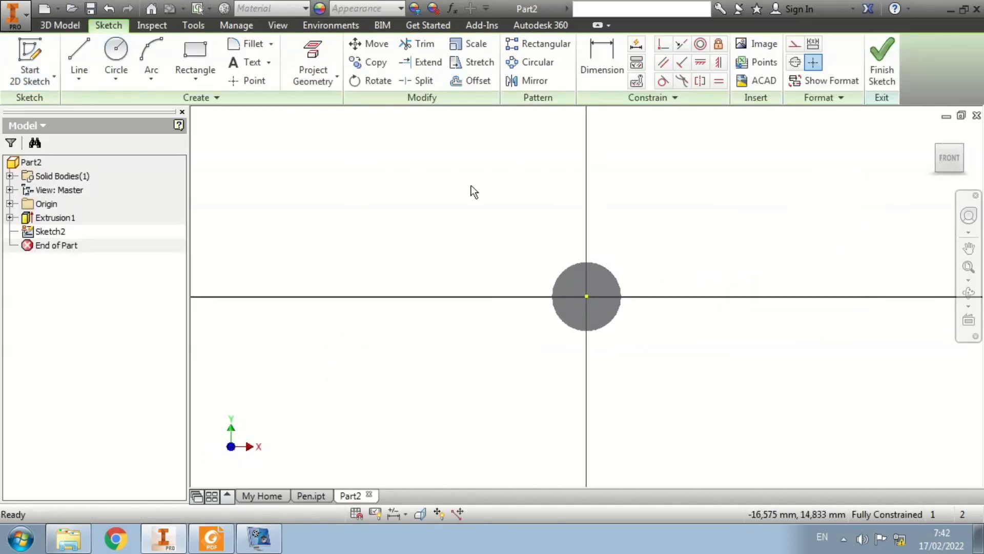
pyautogui.click(115, 51)
pyautogui.click(586, 298)
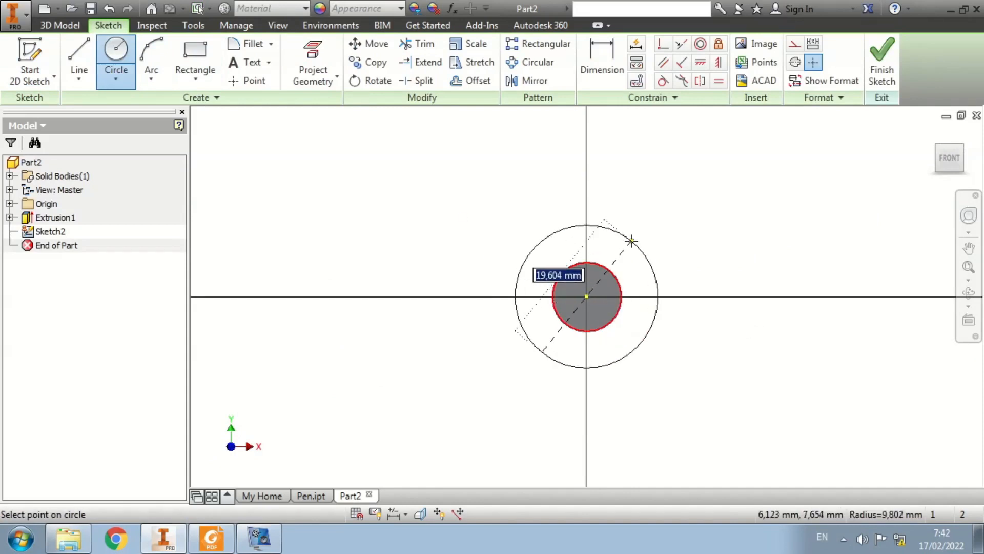
pyautogui.write('8')
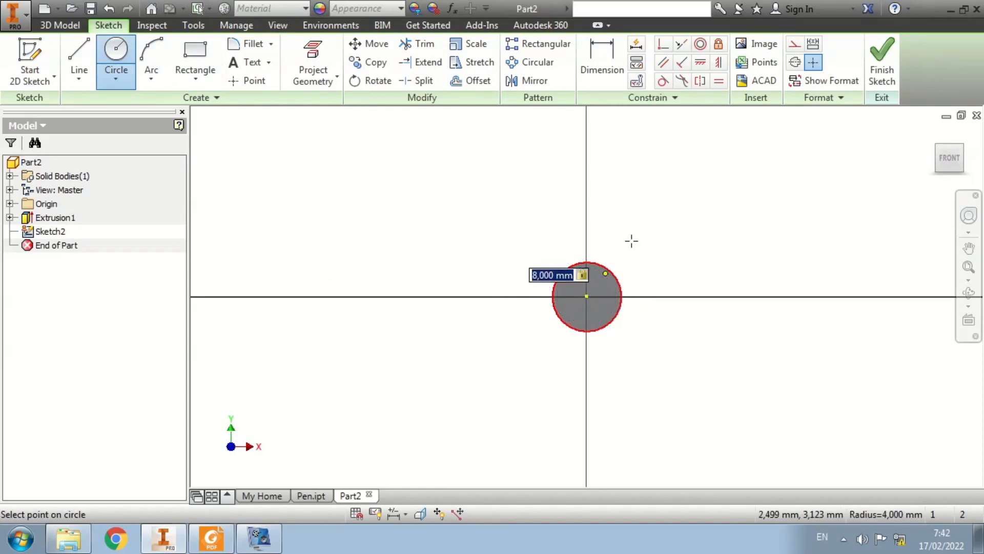
pyautogui.press('Return')
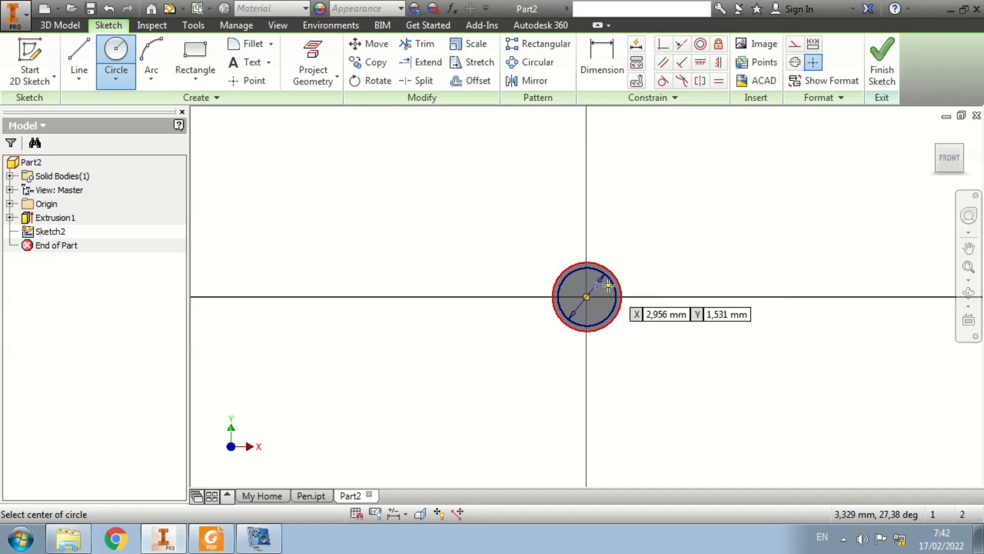
pyautogui.click(882, 60)
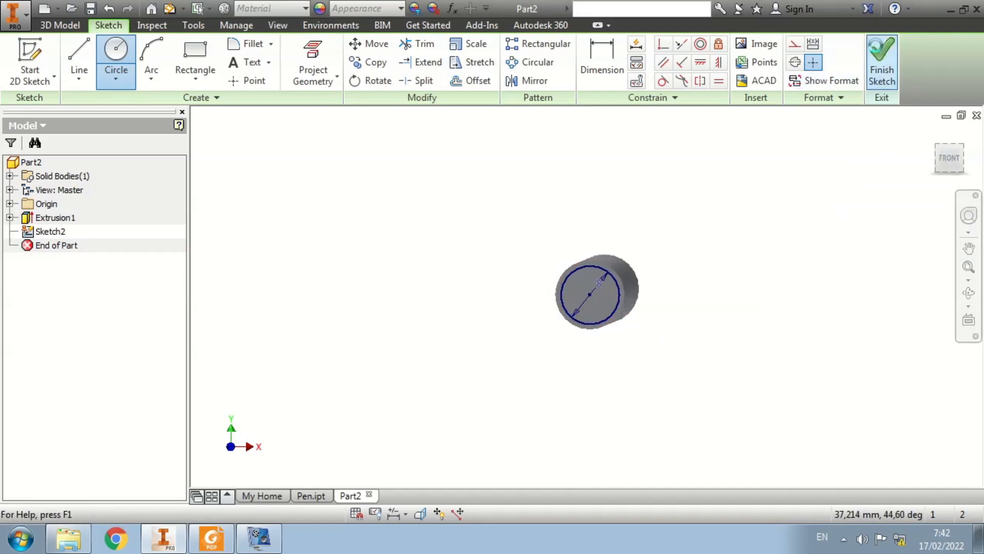
# Extrude the 8 mm circle 40 mm outward, joined to the thick cylinder
pyautogui.click(79, 56)
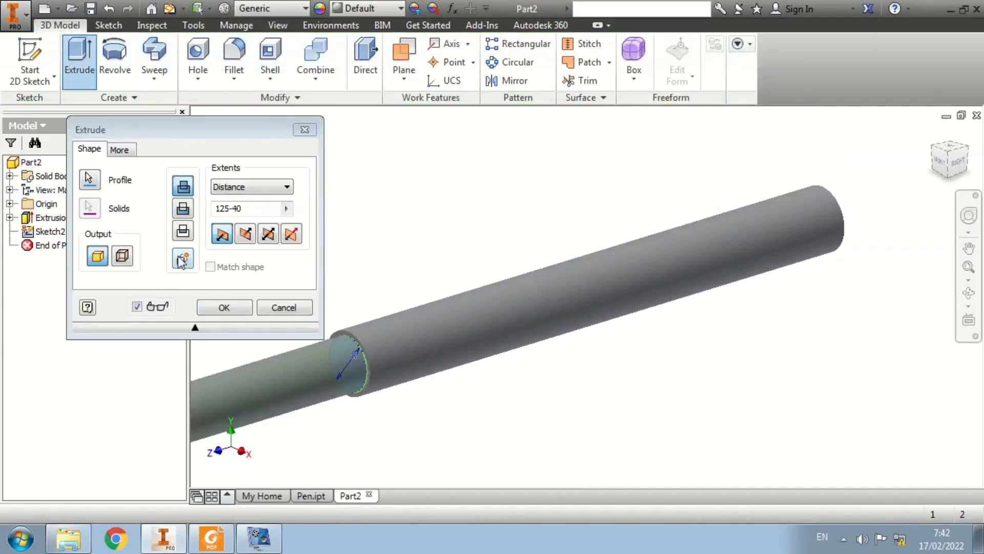
pyautogui.write('40')
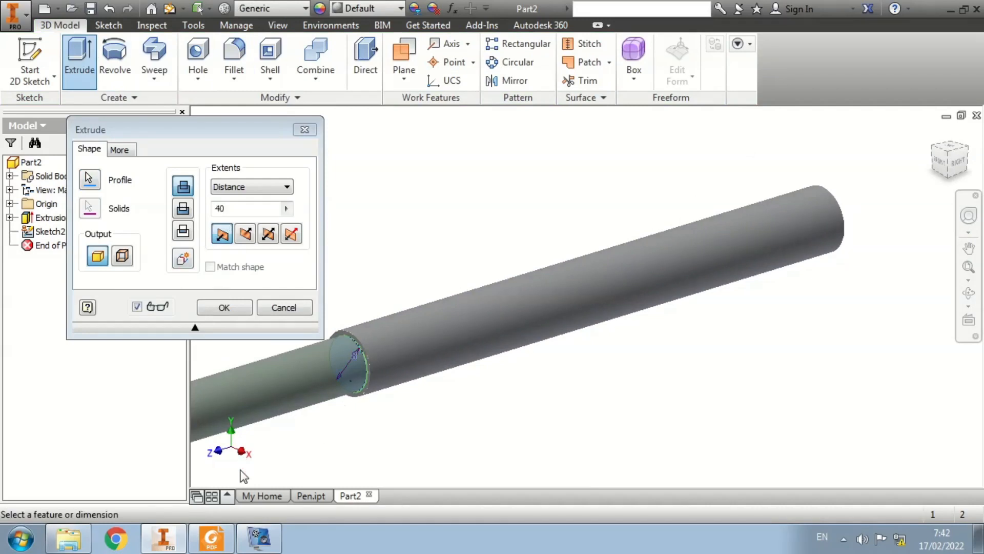
pyautogui.press('Return')
pyautogui.scroll(5, 525, 188)
pyautogui.scroll(-3, 431, 188)
# Chamfer the outer circular edges at both ends of the stepped shaft with a 1 mm distance
pyautogui.hotkey('alt', 'Tab')
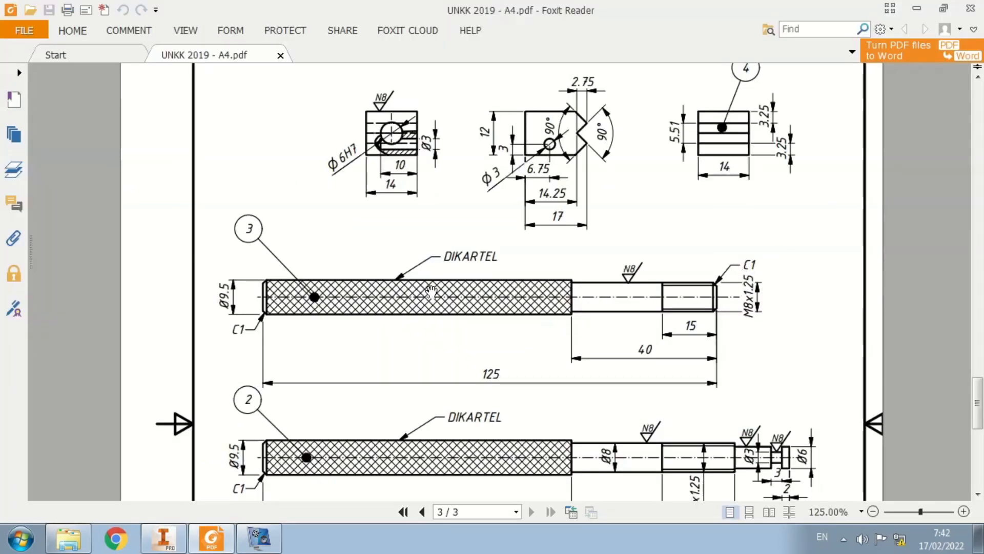
pyautogui.hotkey('alt', 'Tab')
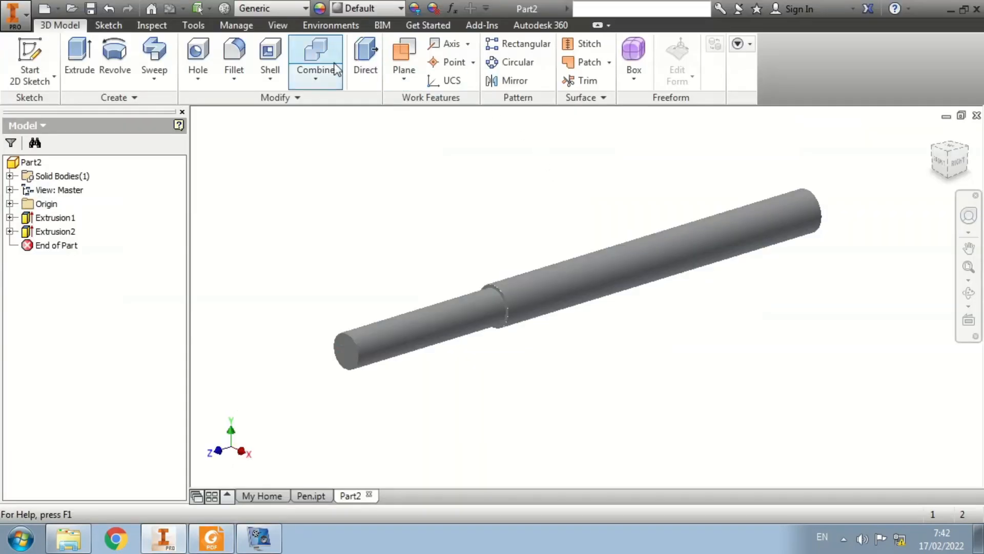
pyautogui.click(230, 77)
pyautogui.click(239, 136)
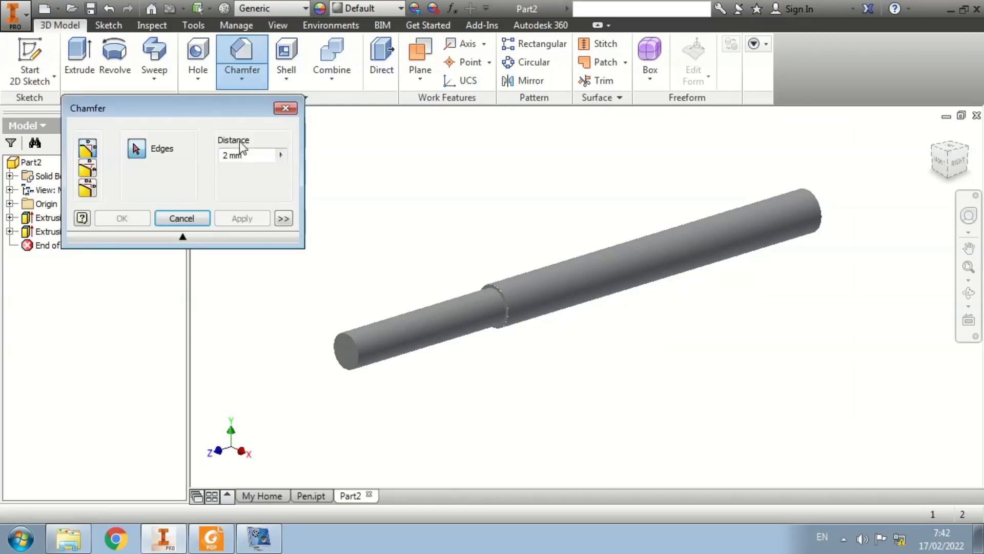
pyautogui.write('1')
pyautogui.click(351, 331)
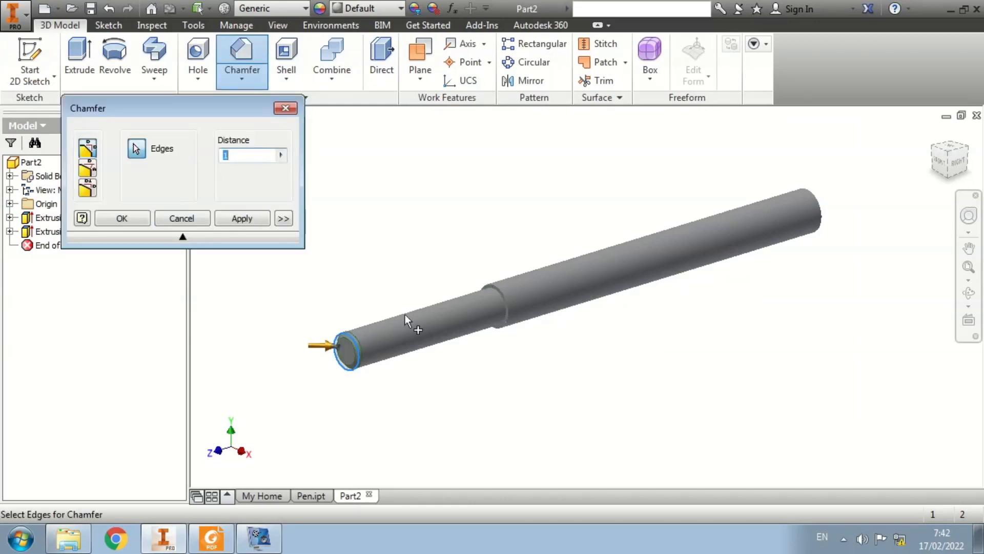
pyautogui.click(819, 211)
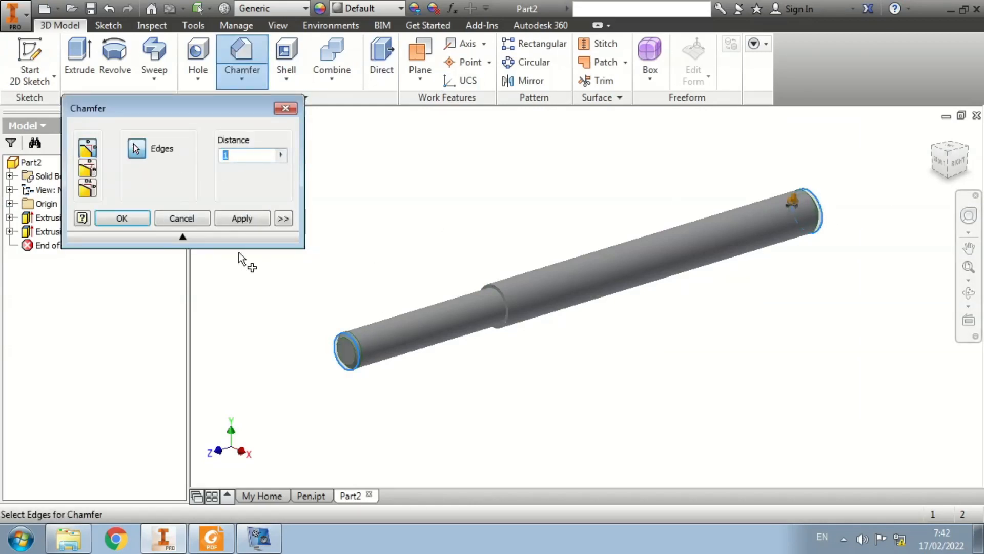
pyautogui.click(122, 217)
# Check part 3's thread in the PDF drawing and start a Thread feature on the thin section's cylindrical face
pyautogui.hotkey('alt', 'Tab')
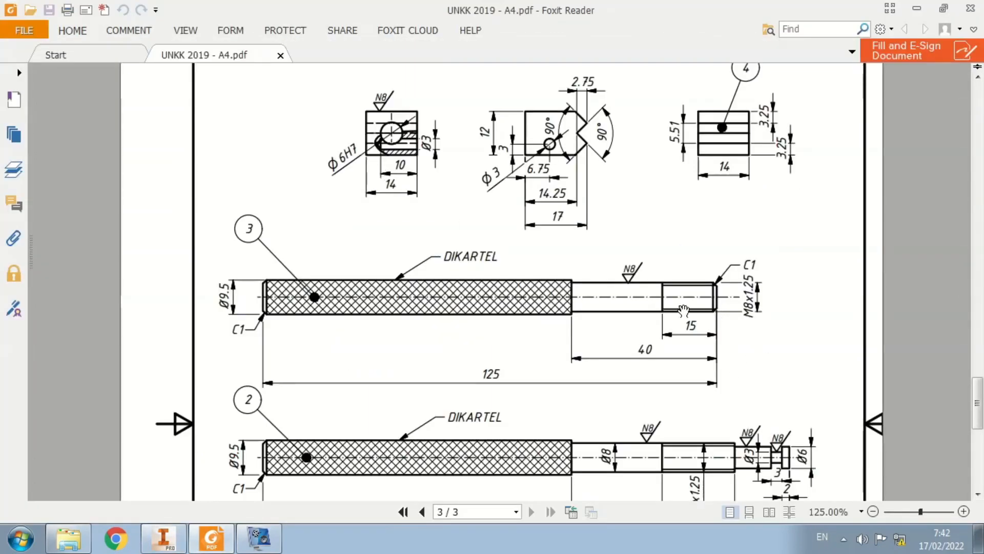
pyautogui.hotkey('alt', 'Tab')
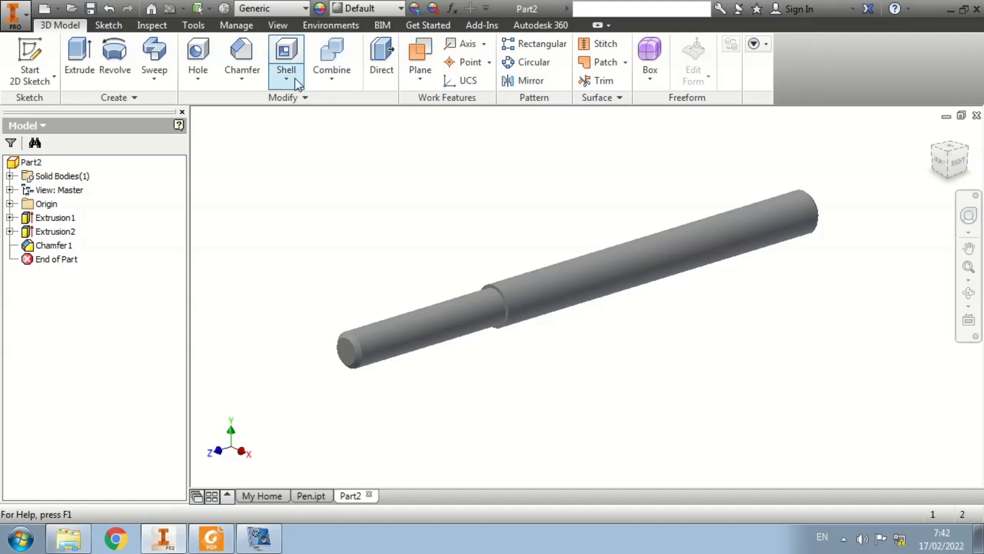
pyautogui.click(208, 83)
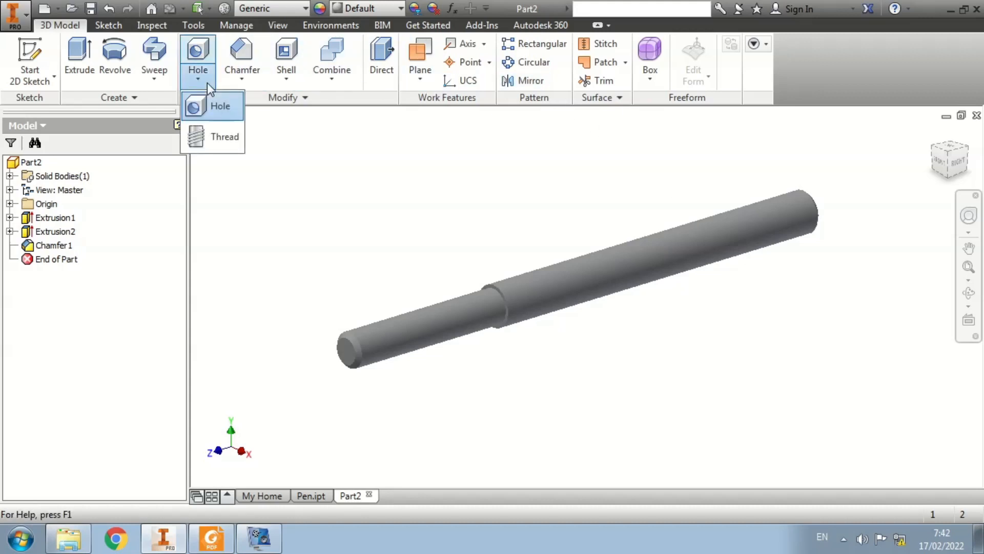
pyautogui.click(204, 138)
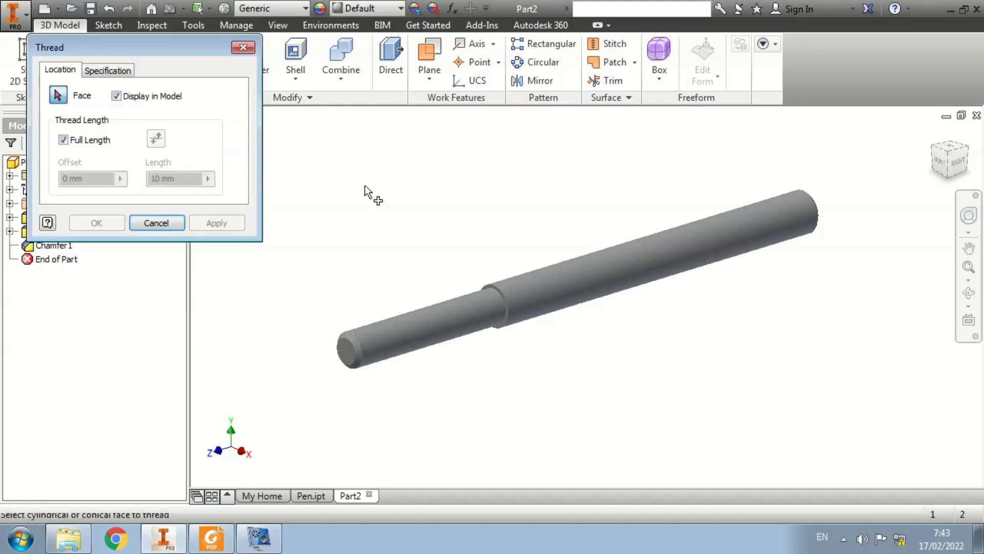
pyautogui.click(412, 325)
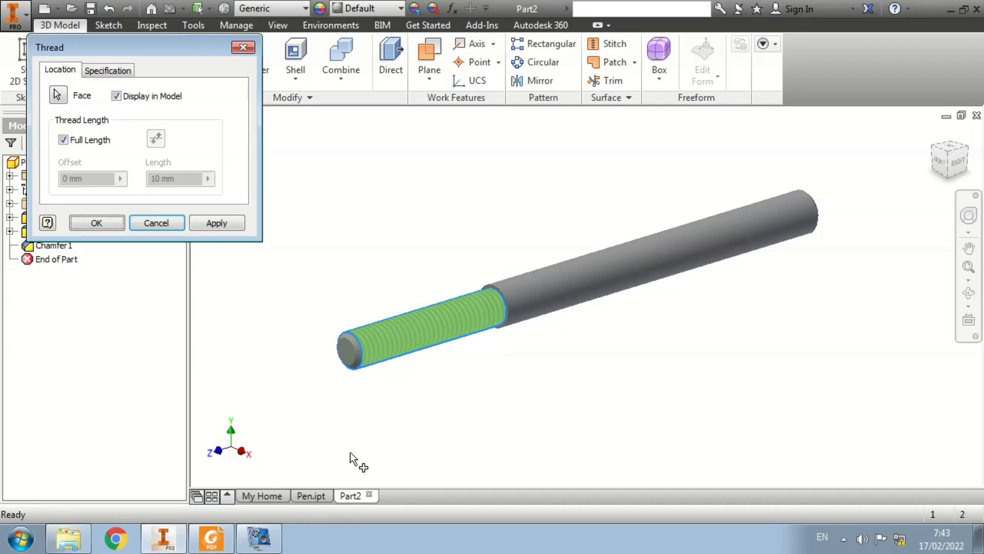
# Limit the thread to the free end of the thin section with a 15 mm length and a 40-15 mm offset
pyautogui.hotkey('alt', 'Tab')
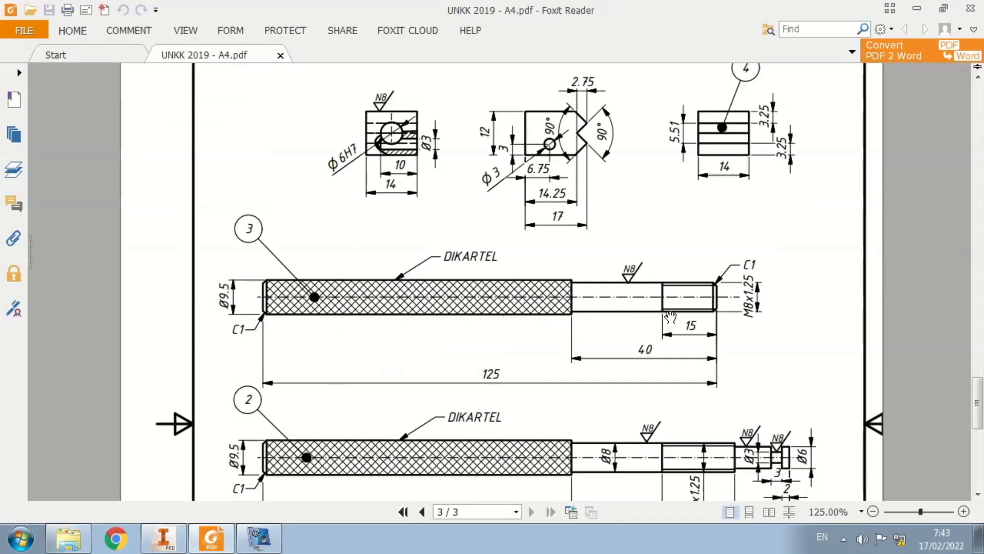
pyautogui.hotkey('alt', 'Tab')
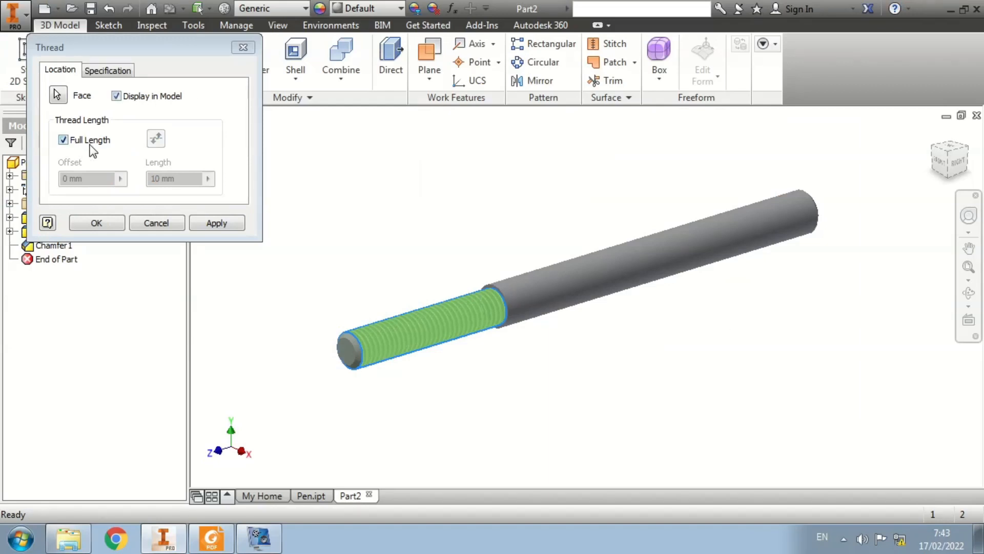
pyautogui.click(65, 143)
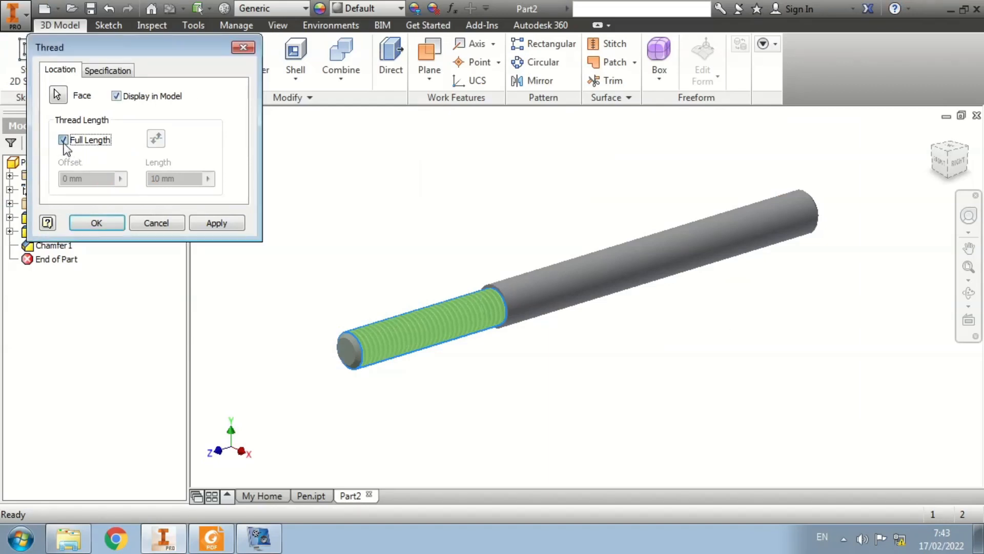
pyautogui.click(172, 179)
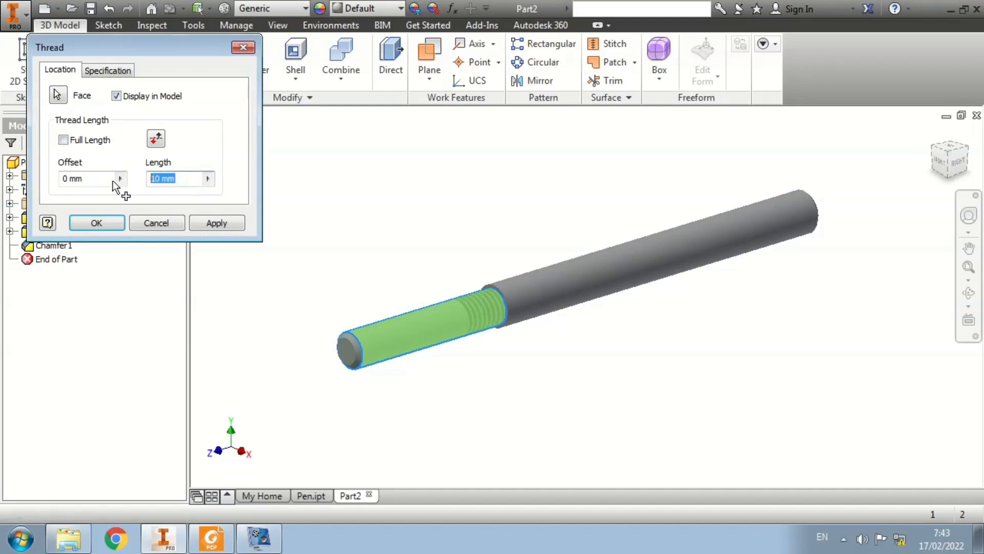
pyautogui.write('15')
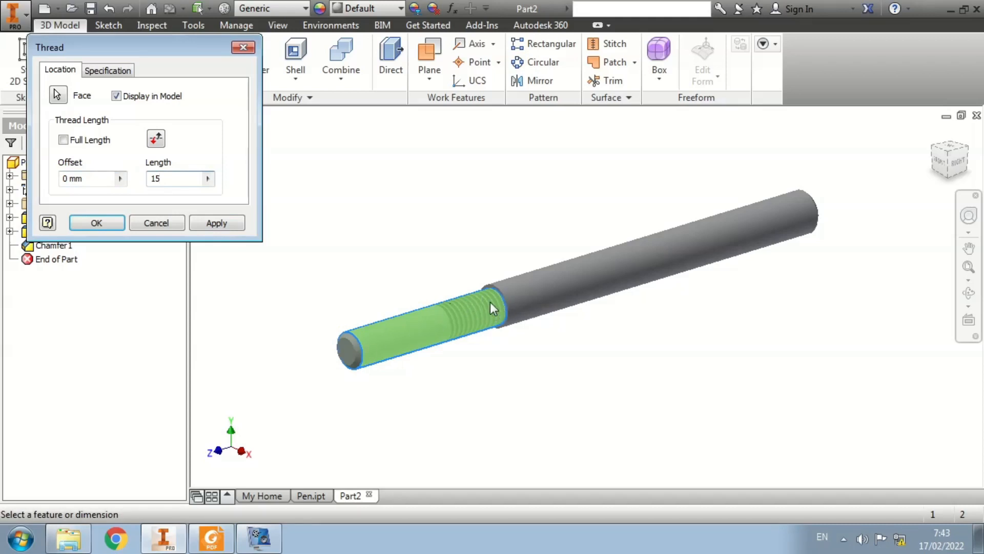
pyautogui.click(98, 181)
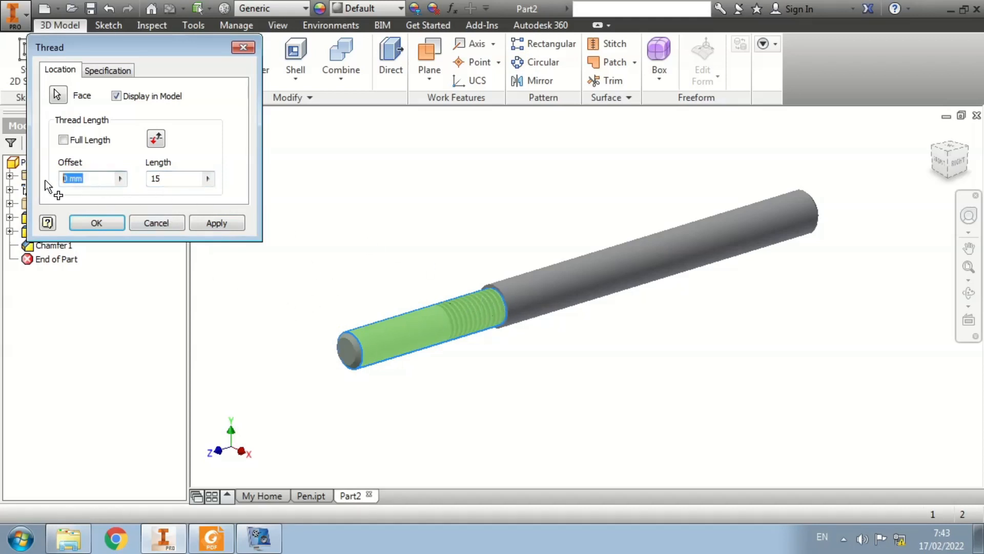
pyautogui.write('40-15')
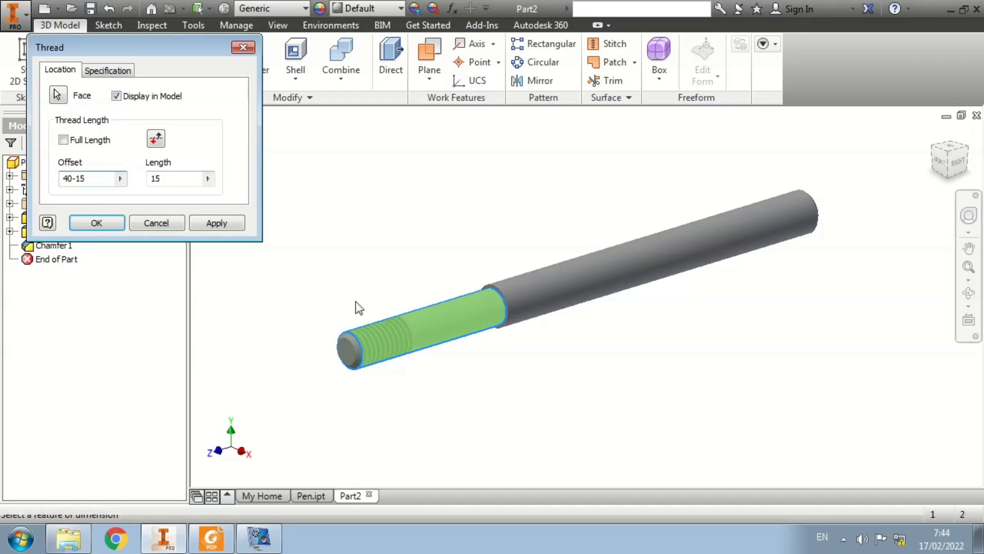
# Set the thread type to ISO Metric profile in the thread specification
pyautogui.click(118, 73)
pyautogui.click(103, 108)
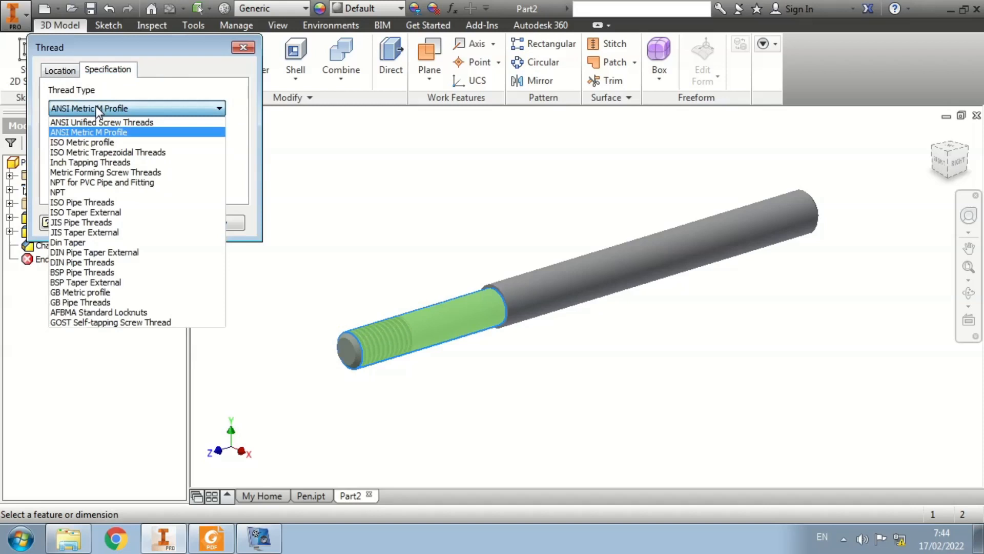
pyautogui.click(106, 142)
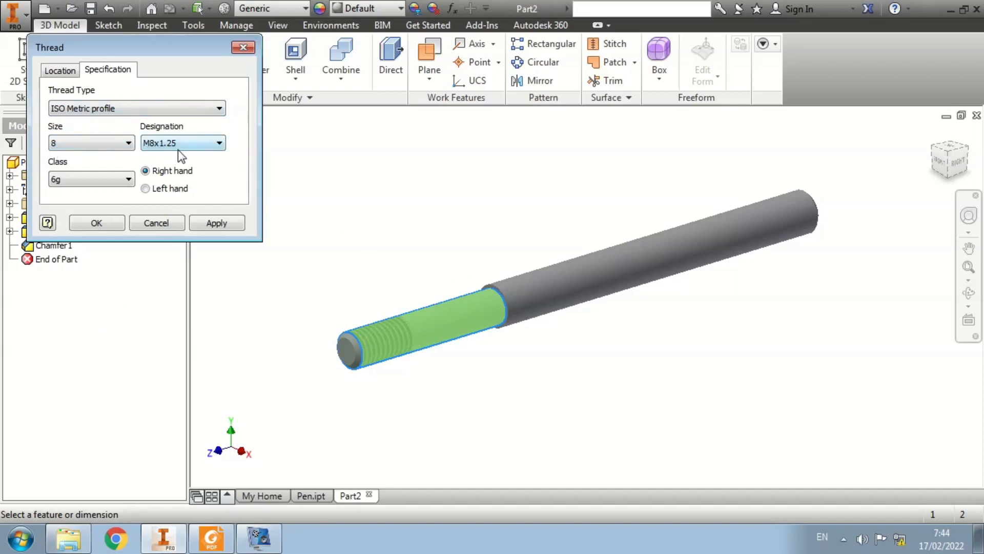
# Try the ANSI Unified Screw Threads type and look through its size and designation options
pyautogui.click(82, 114)
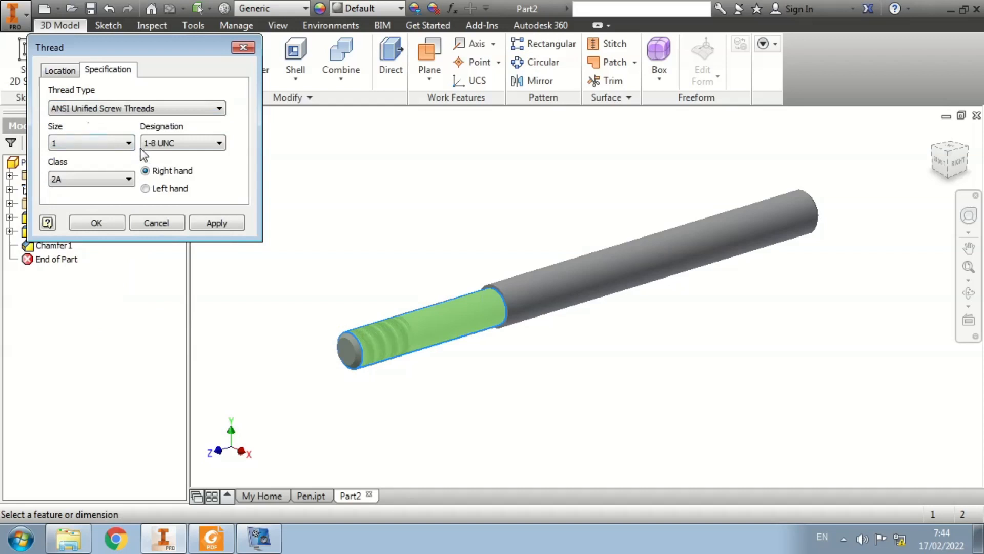
pyautogui.click(57, 148)
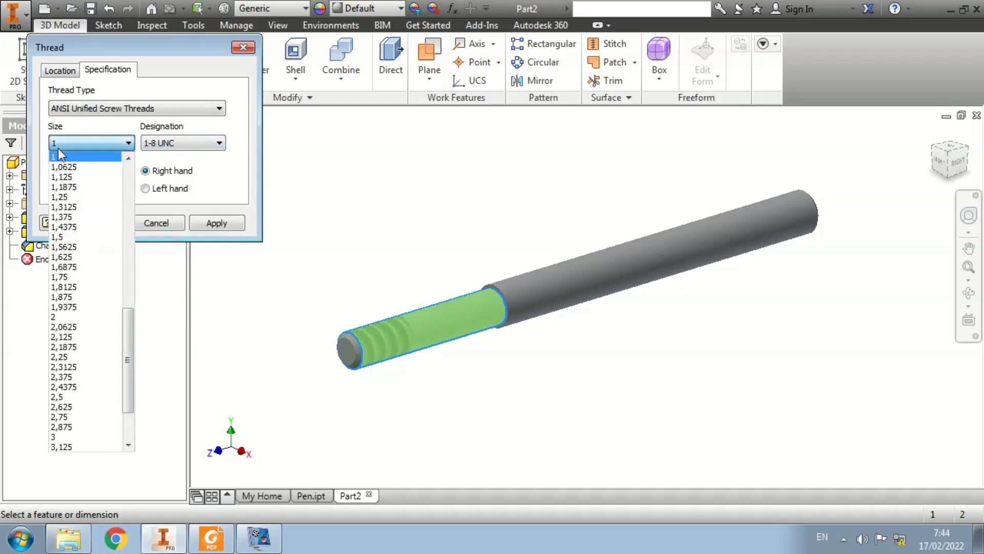
pyautogui.click(100, 144)
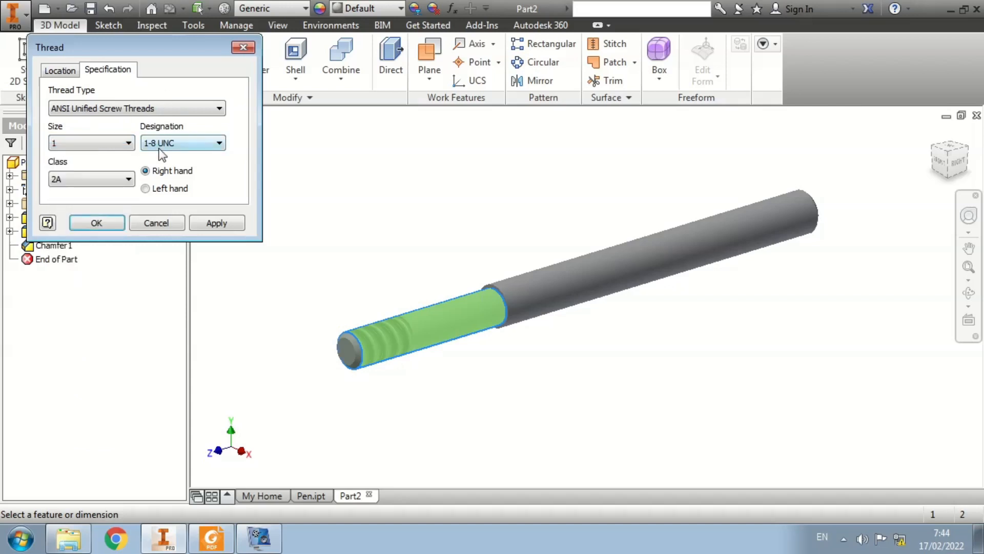
pyautogui.click(195, 143)
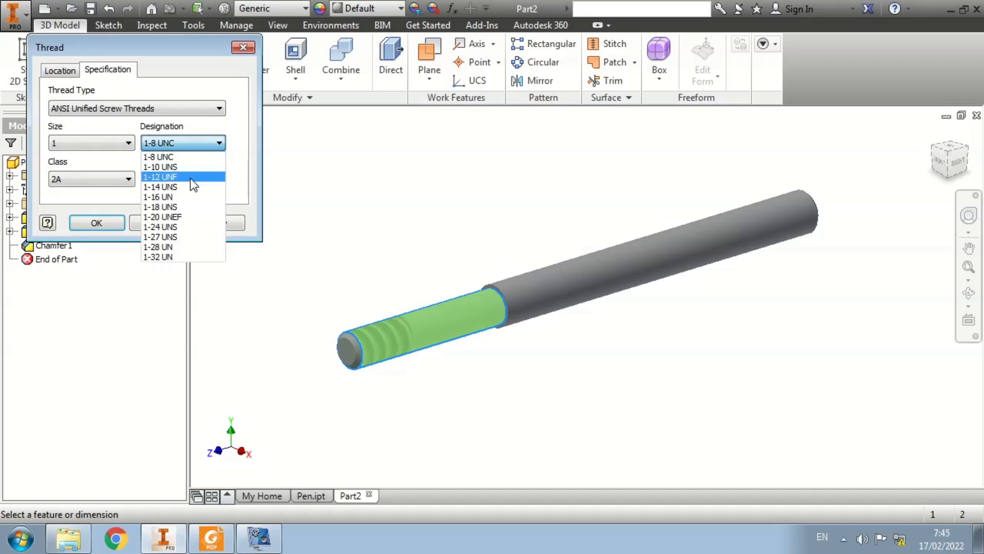
pyautogui.click(195, 91)
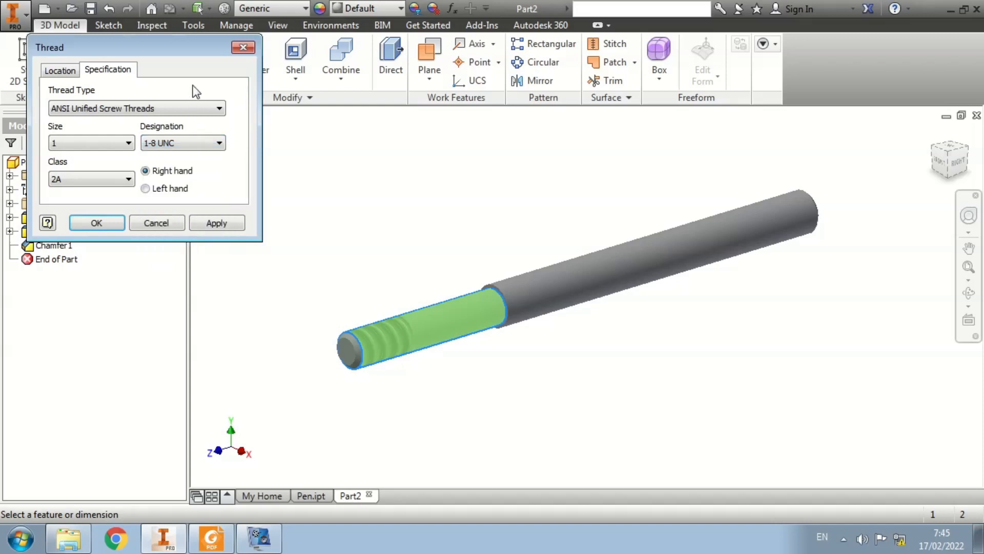
# Create the thread as ISO Metric profile, size 8, designation M8x1.25, class 6g, right hand
pyautogui.click(94, 108)
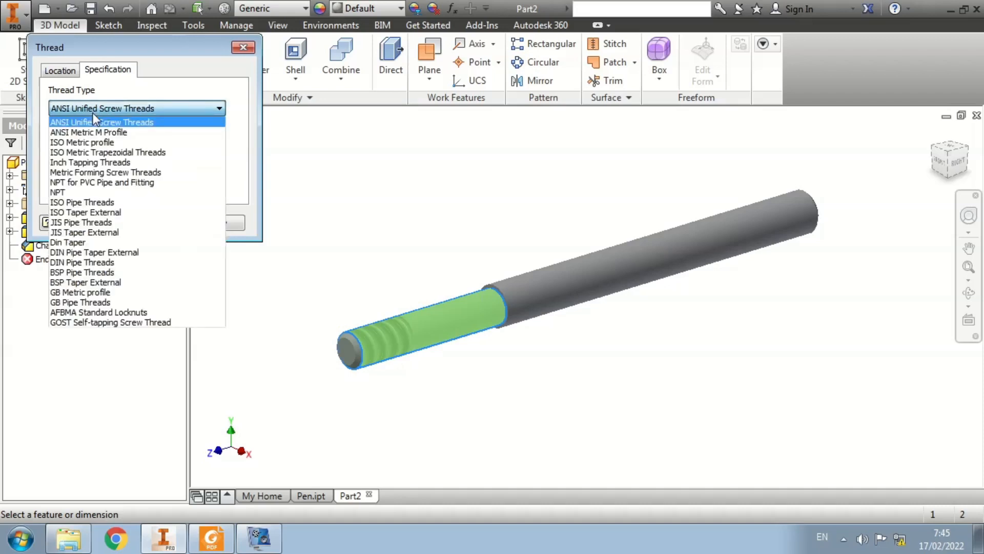
pyautogui.click(90, 142)
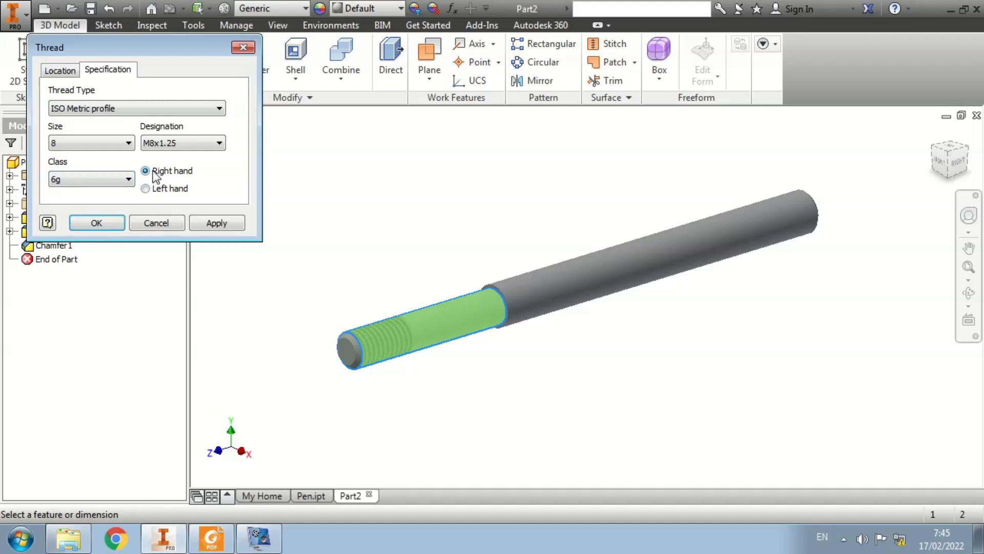
pyautogui.click(100, 223)
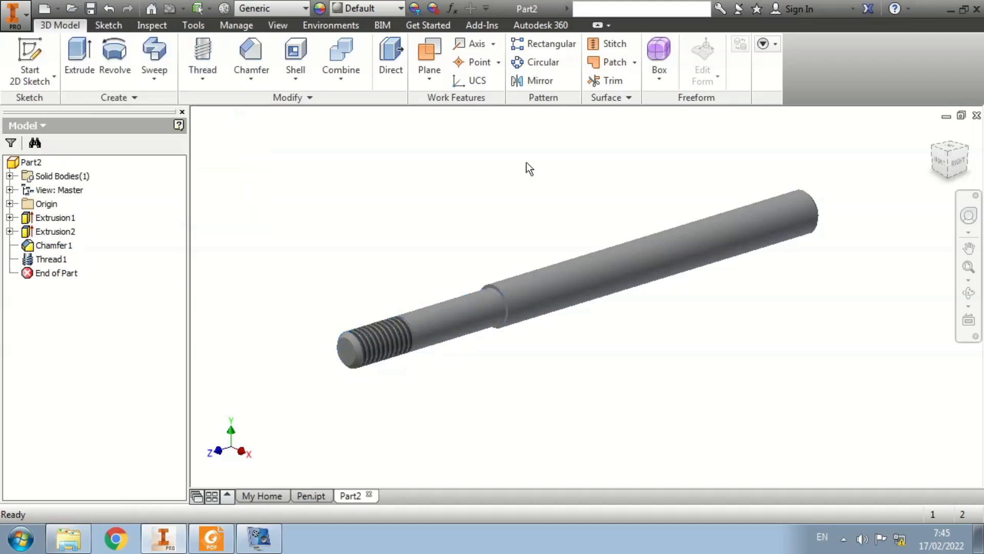
# Following the drawing's DIKARTEL note, apply a knurled metal appearance to the thick section's cylindrical face
pyautogui.hotkey('alt', 'Tab')
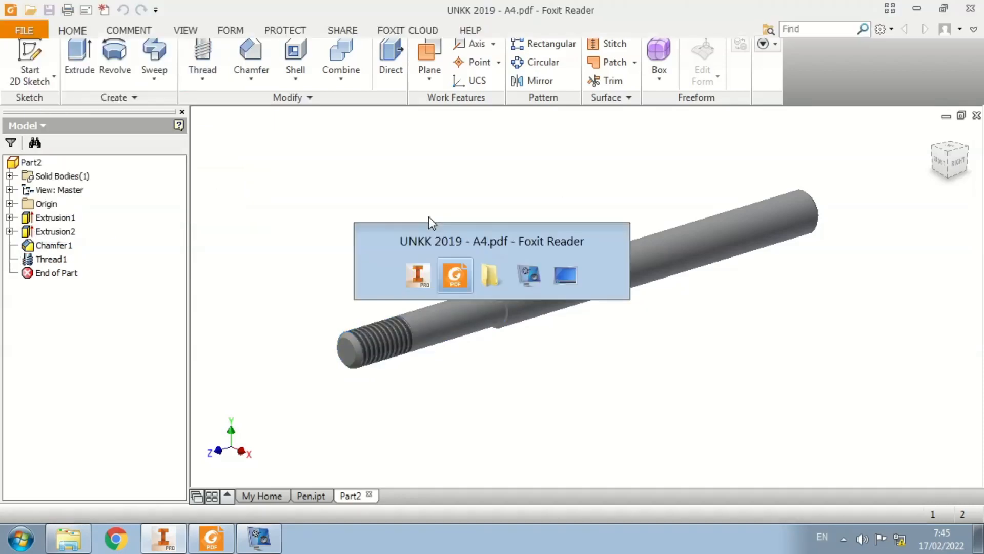
pyautogui.hotkey('alt', 'Tab')
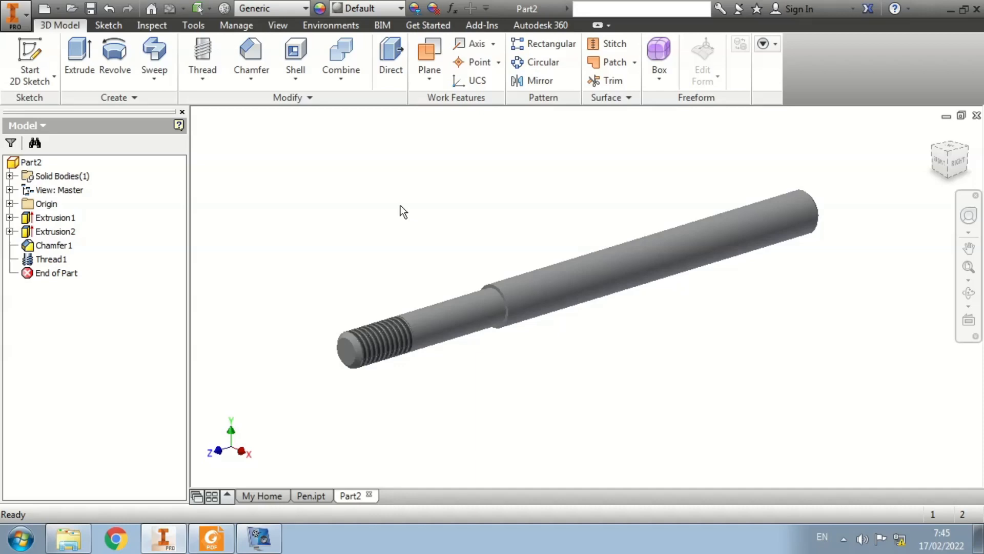
pyautogui.click(221, 538)
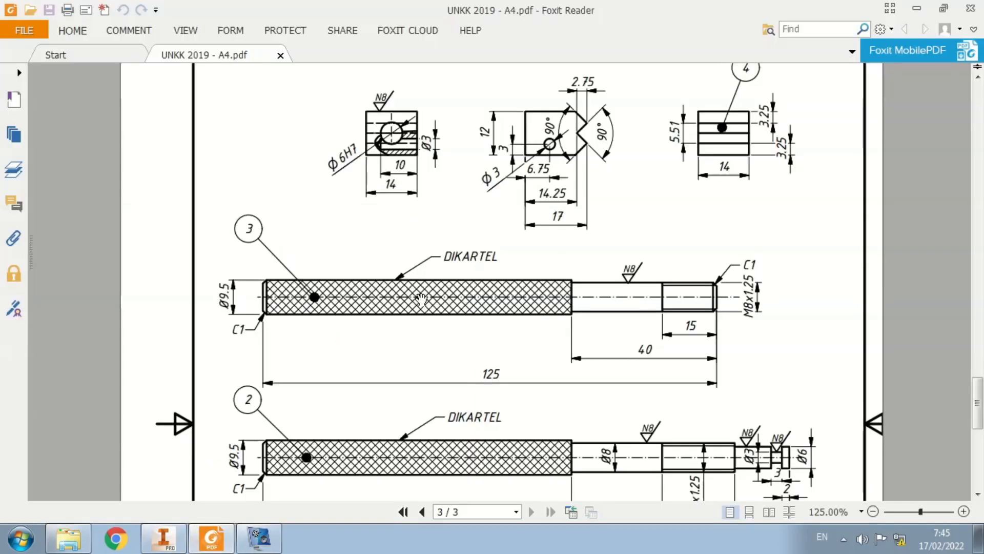
pyautogui.hotkey('alt', 'Tab')
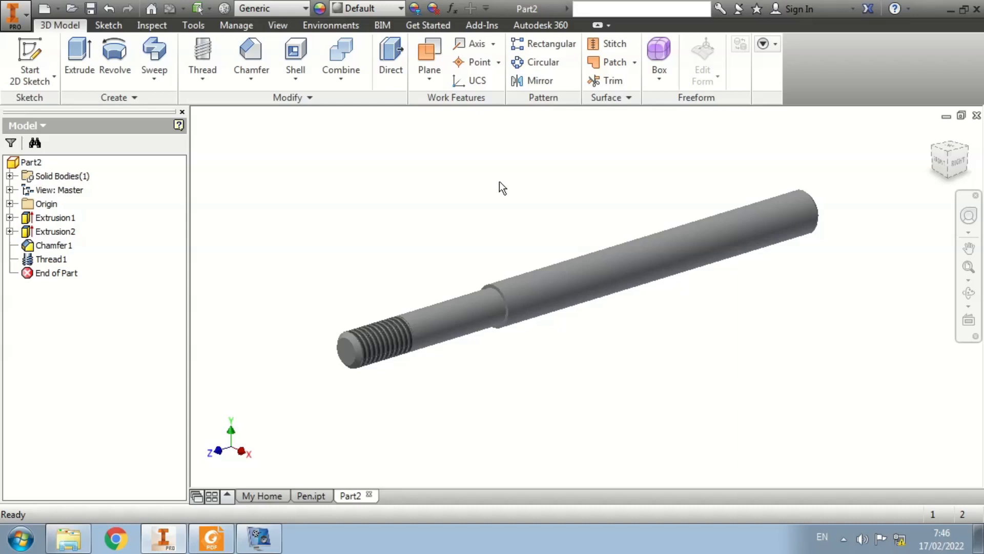
pyautogui.click(650, 250)
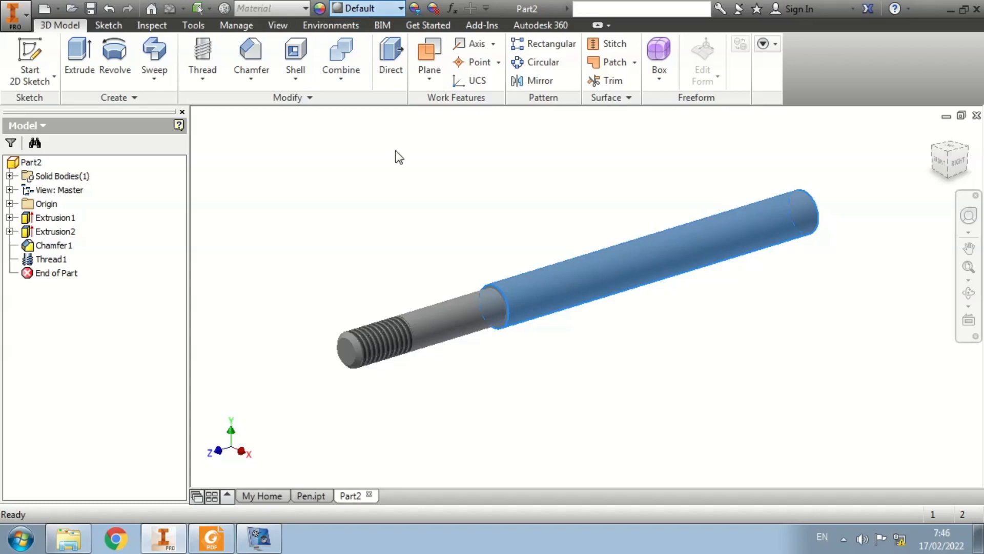
pyautogui.click(390, 73)
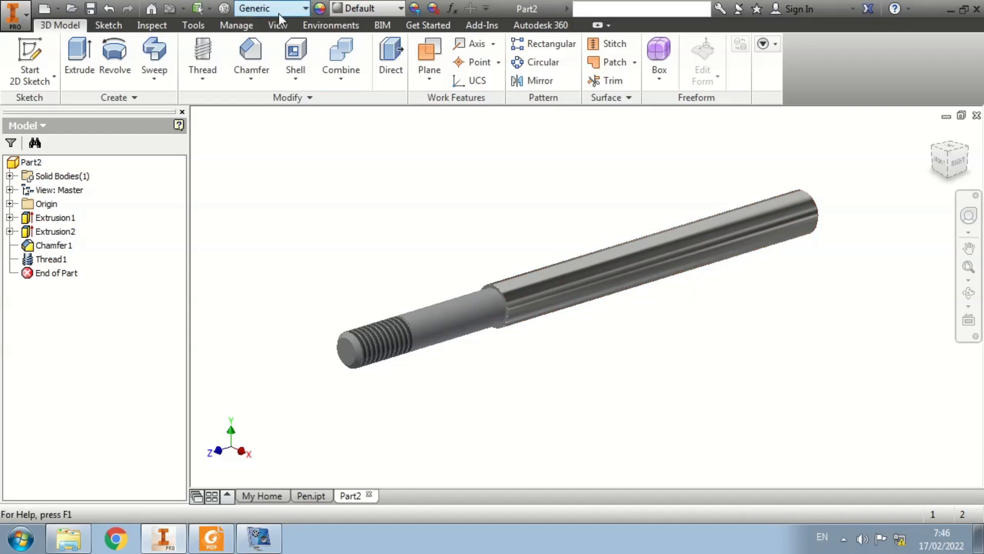
# Set the visual style to Realistic and inspect the knurled texture on the thick section up close
pyautogui.click(277, 26)
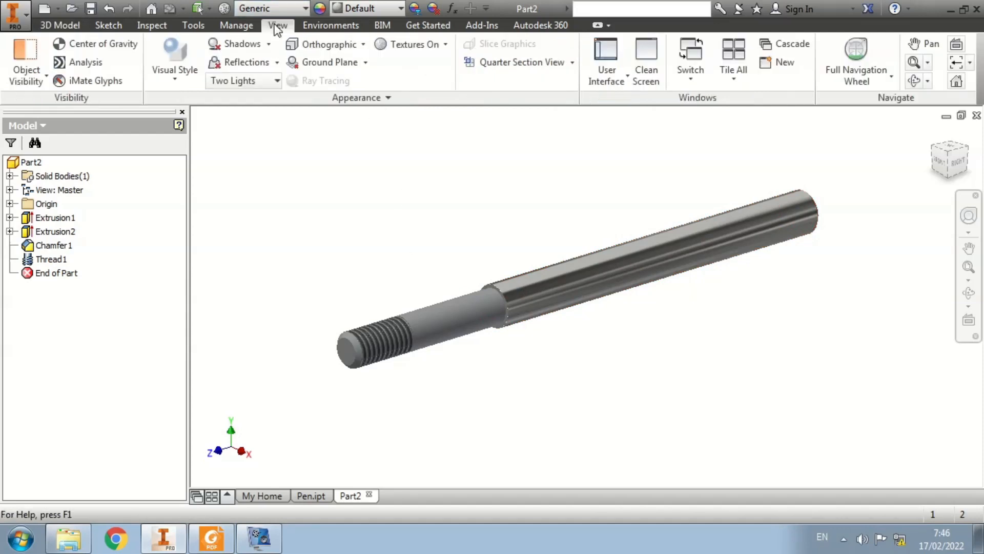
pyautogui.click(193, 82)
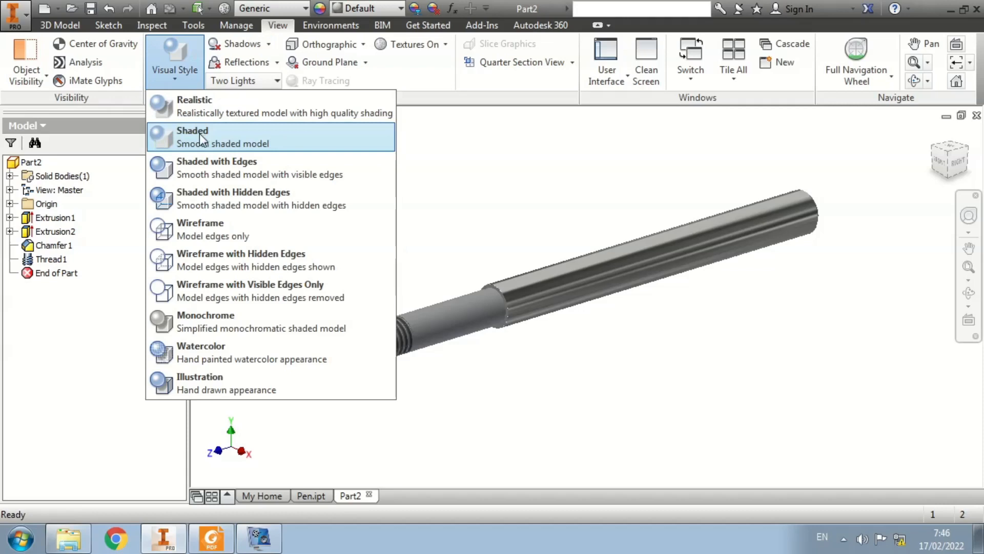
pyautogui.click(220, 102)
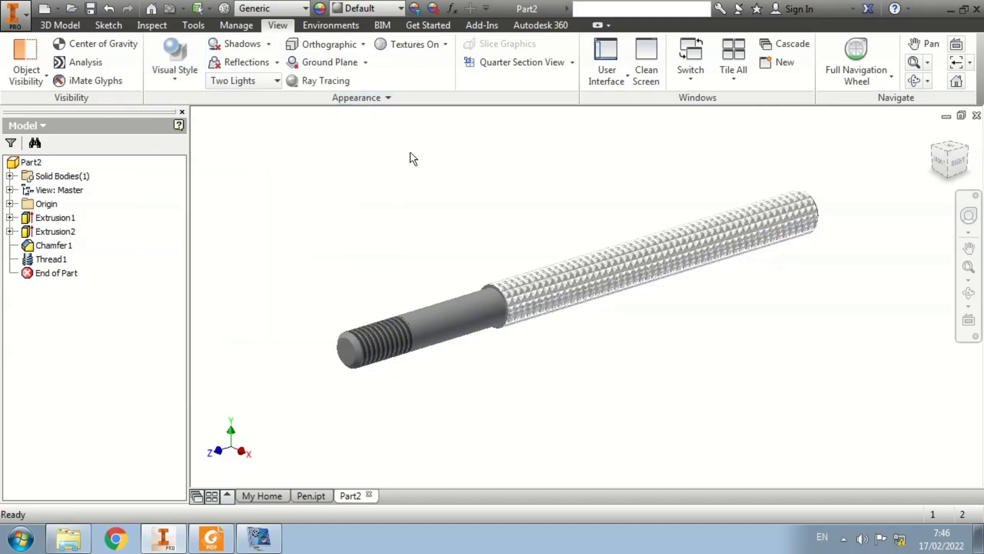
pyautogui.scroll(5, 490, 205)
pyautogui.scroll(-4, 570, 302)
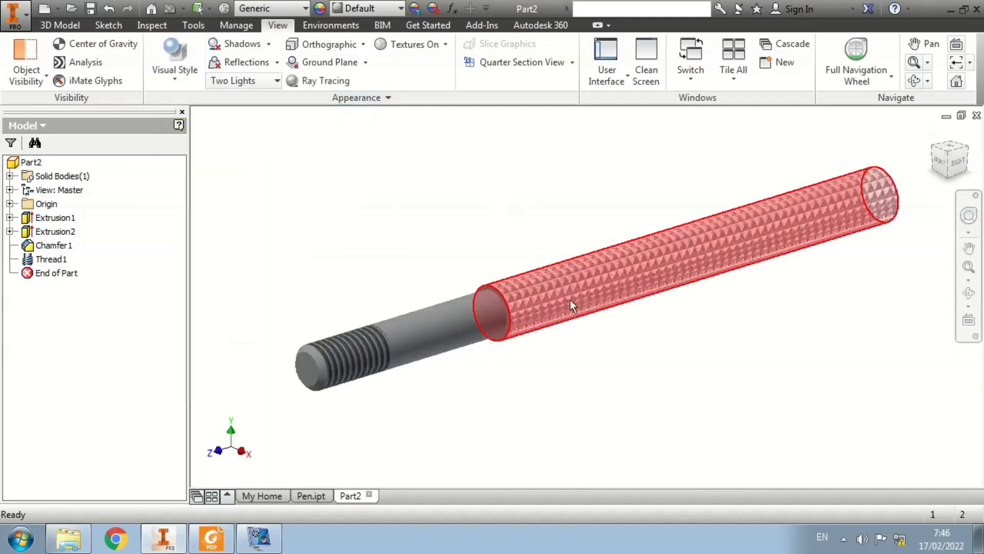
pyautogui.scroll(2, 570, 300)
pyautogui.scroll(4, 728, 355)
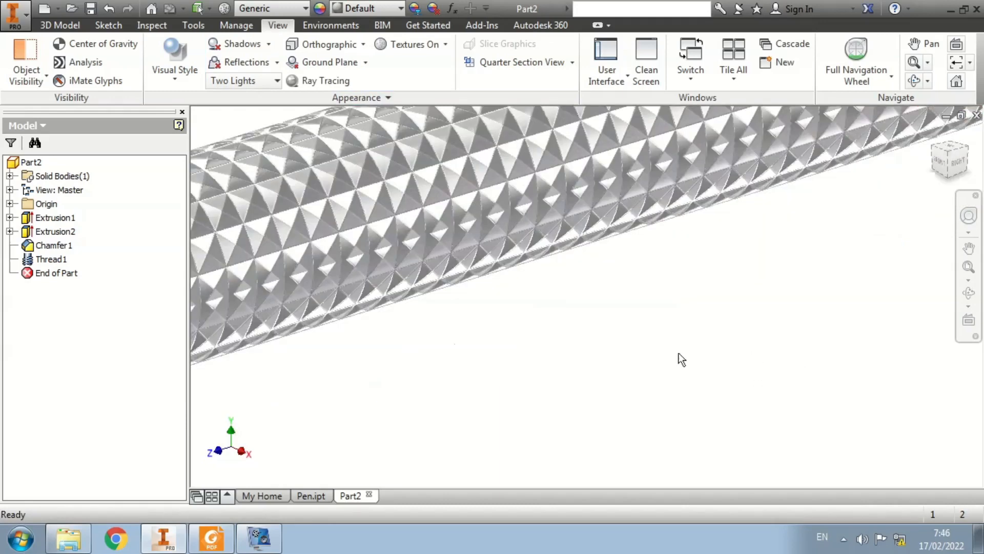
pyautogui.scroll(-5, 614, 354)
pyautogui.scroll(3, 391, 267)
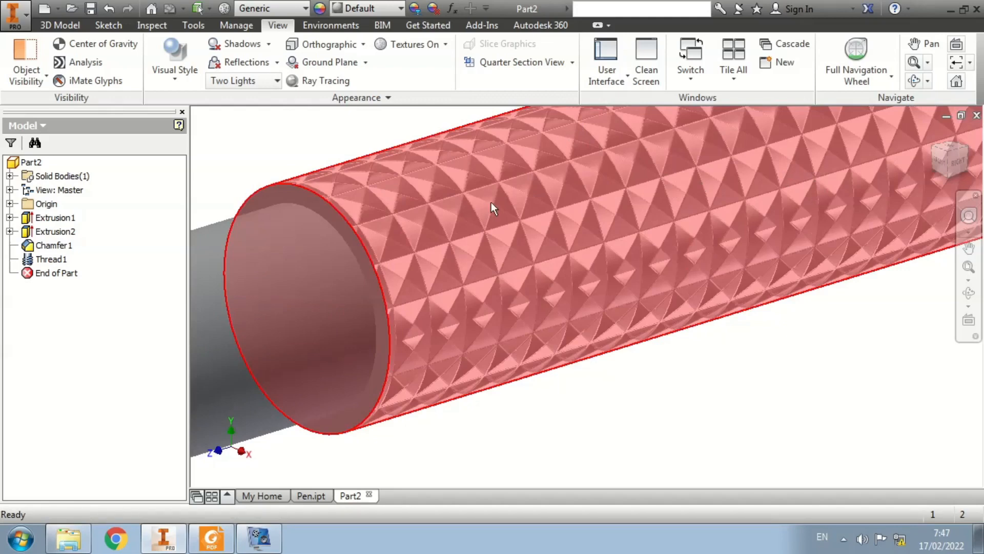
pyautogui.scroll(-5, 551, 448)
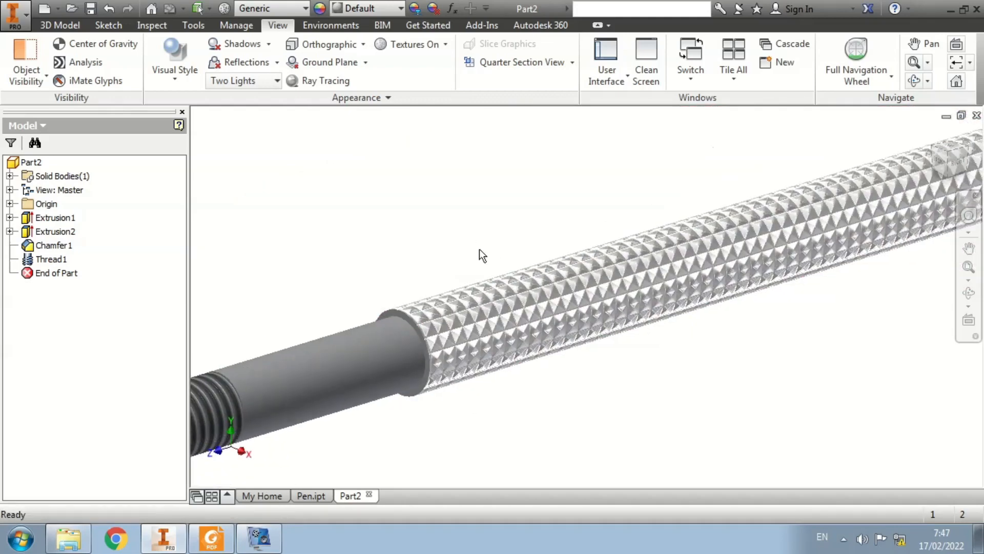
# Set the handle's material to Steel, Mild and its overall appearance to Silver
pyautogui.scroll(-2, 480, 251)
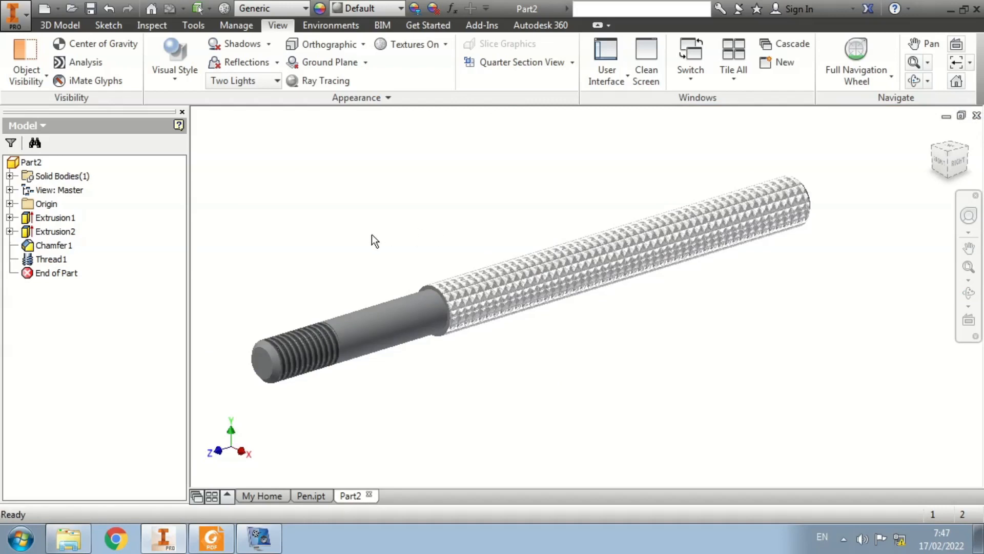
pyautogui.scroll(-3, 392, 247)
pyautogui.scroll(3, 399, 226)
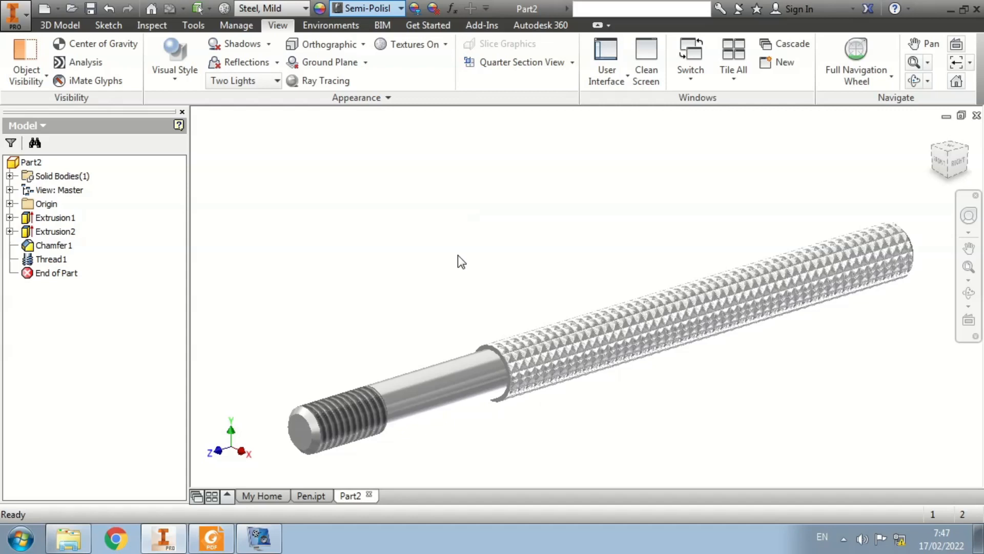
pyautogui.scroll(-1, 414, 128)
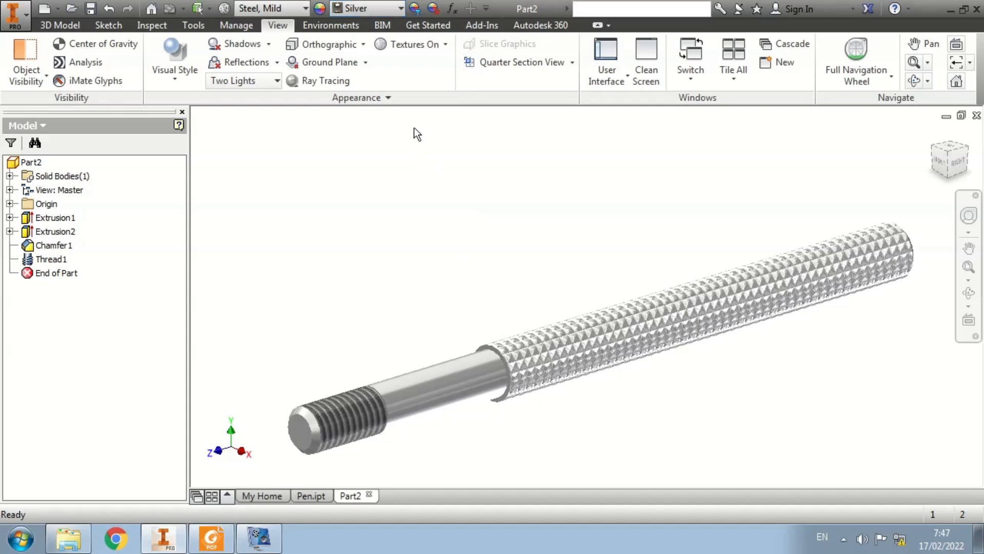
pyautogui.scroll(-3, 405, 215)
pyautogui.scroll(4, 405, 216)
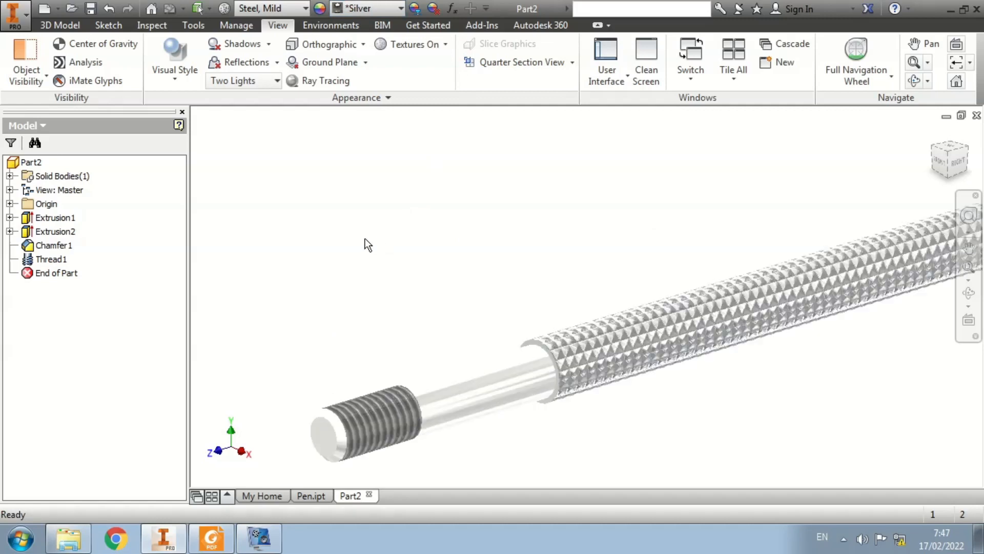
pyautogui.scroll(-3, 402, 214)
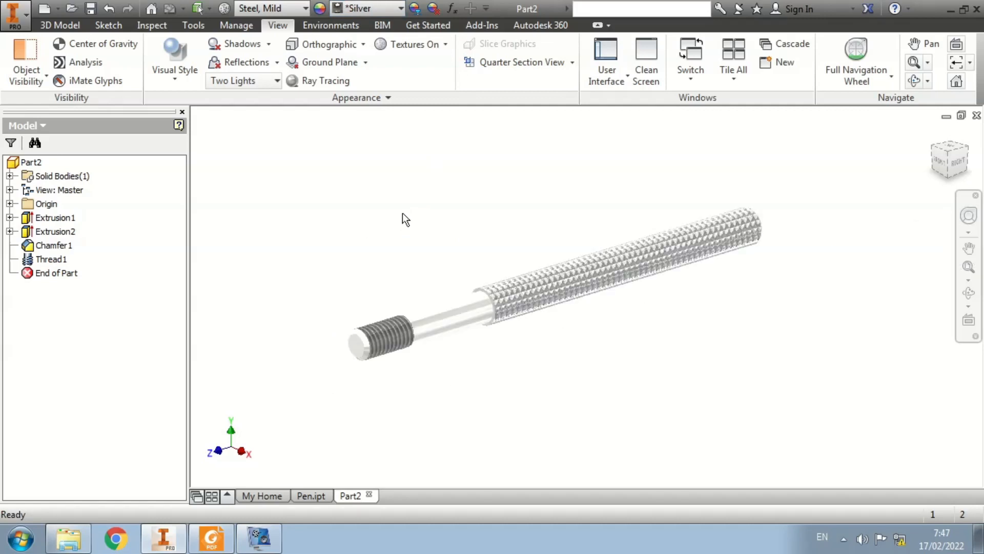
# Turn on ambient shadows and reflections for the handle's display
pyautogui.click(270, 52)
pyautogui.click(259, 123)
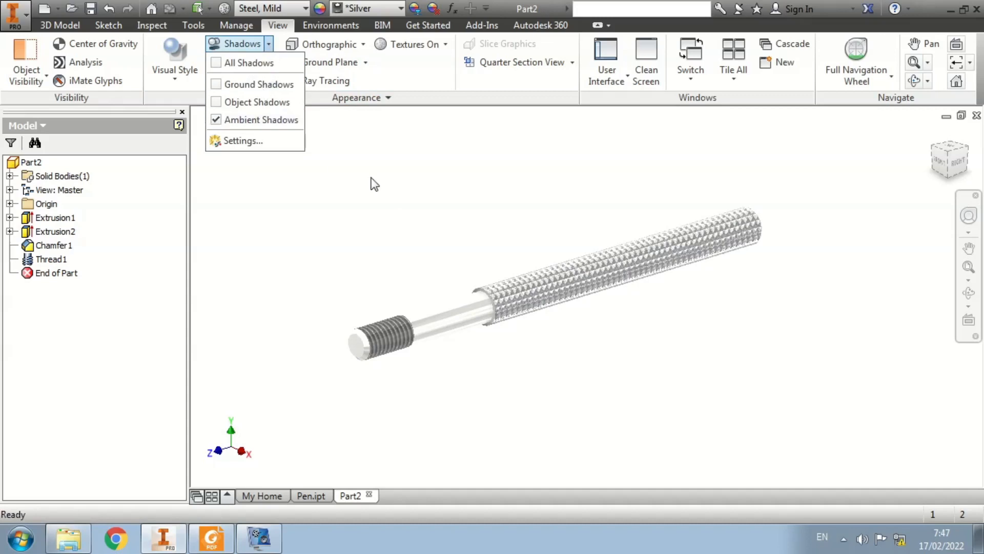
pyautogui.click(352, 145)
pyautogui.click(245, 62)
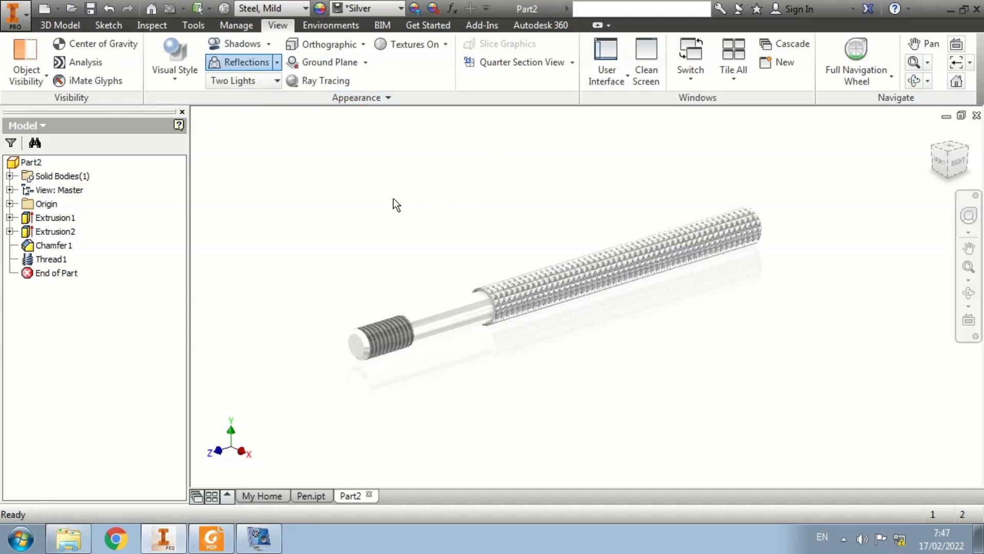
pyautogui.scroll(-5, 393, 199)
pyautogui.scroll(4, 393, 199)
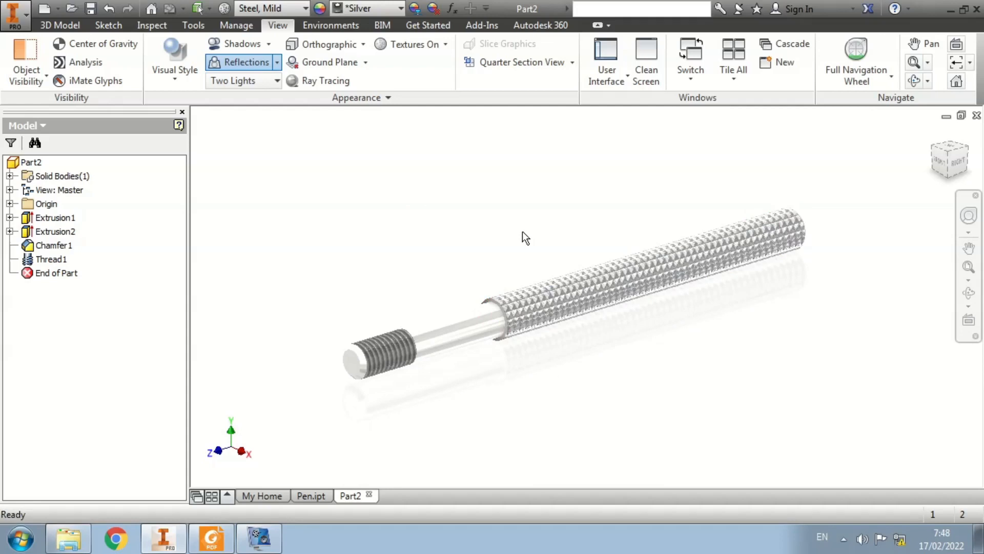
# Save the part as TANGKAI 1 in the TANGKAI TAP XII TPM3-A folder
pyautogui.click(91, 8)
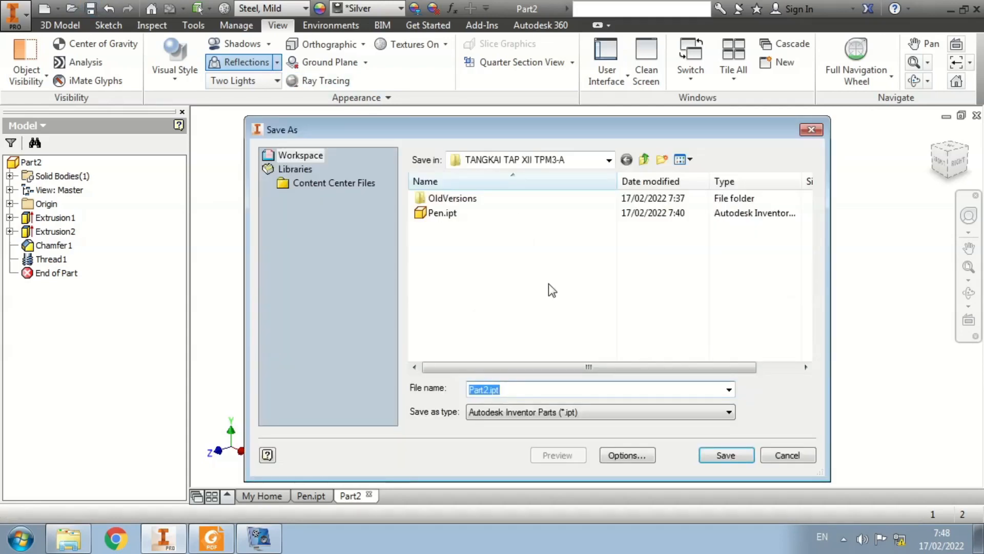
pyautogui.write('TANG')
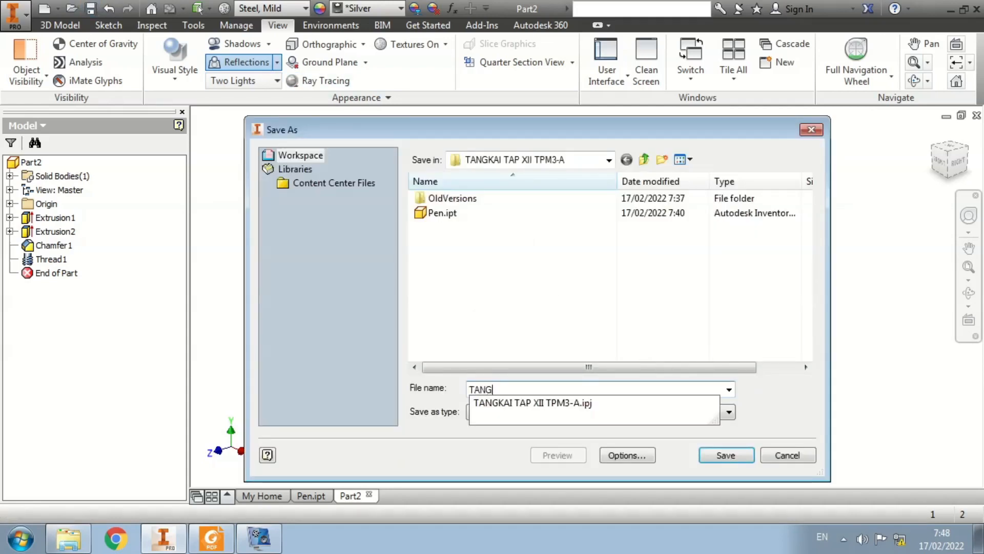
pyautogui.write('KAI 1')
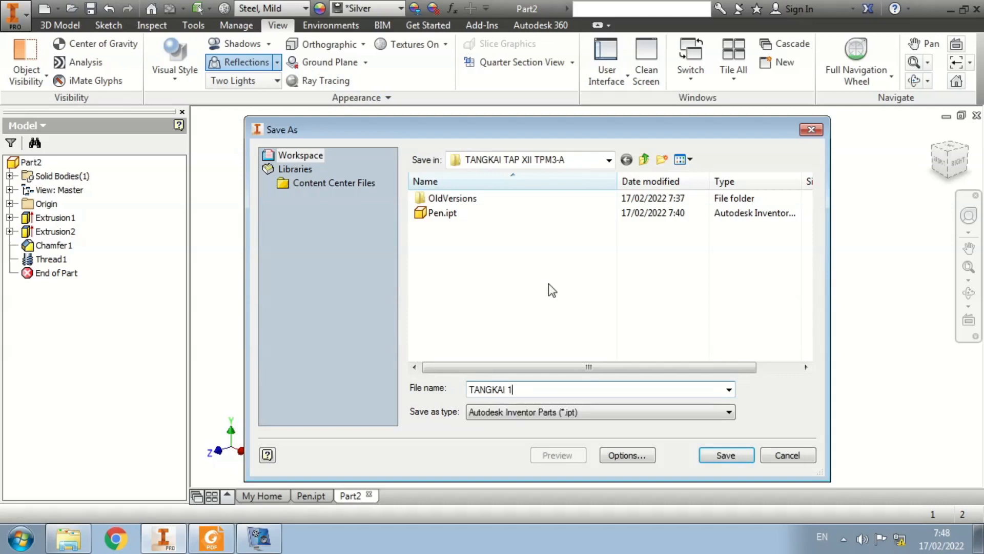
pyautogui.click(725, 455)
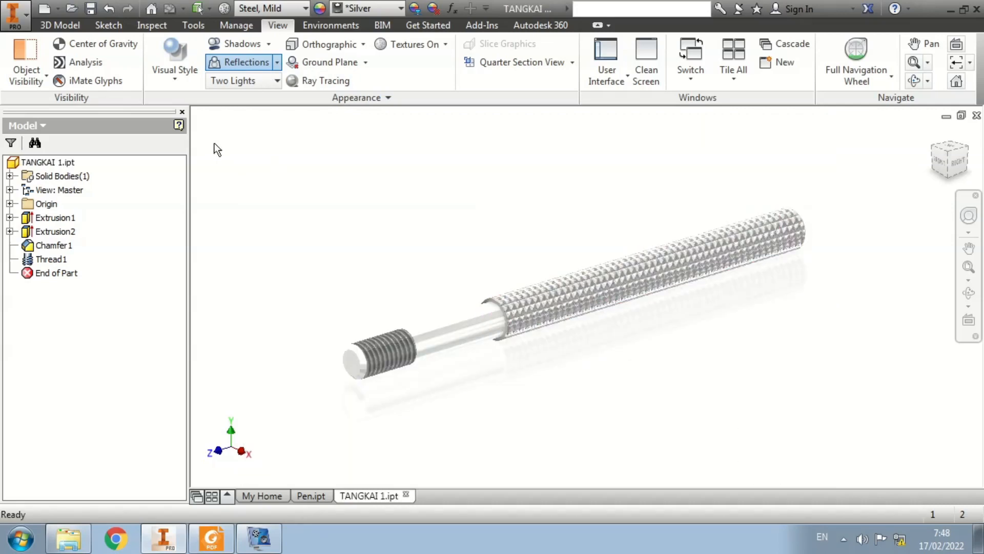
# Start a sketch on the XY plane of a new Standard (mm) part and bring up part 2 in the PDF drawing
pyautogui.click(45, 12)
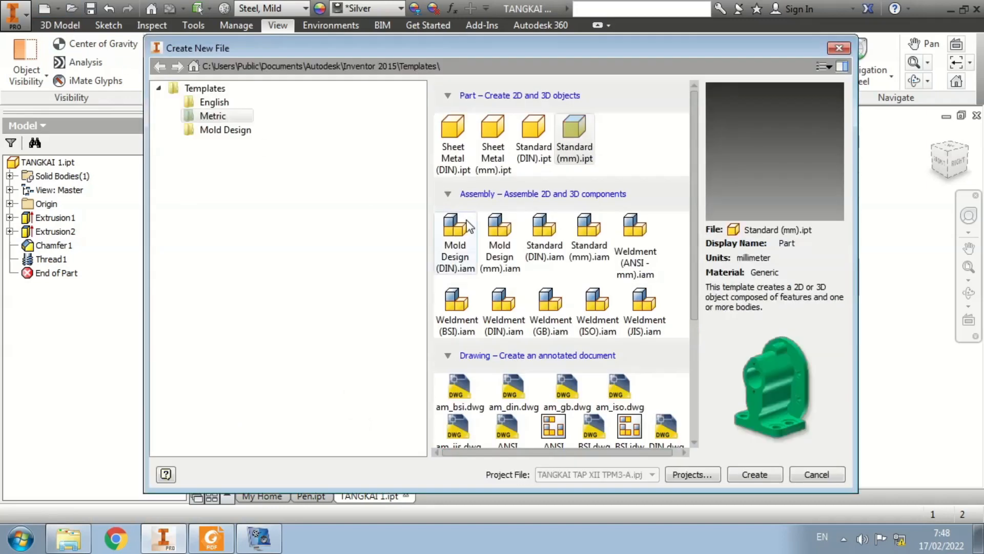
pyautogui.click(753, 474)
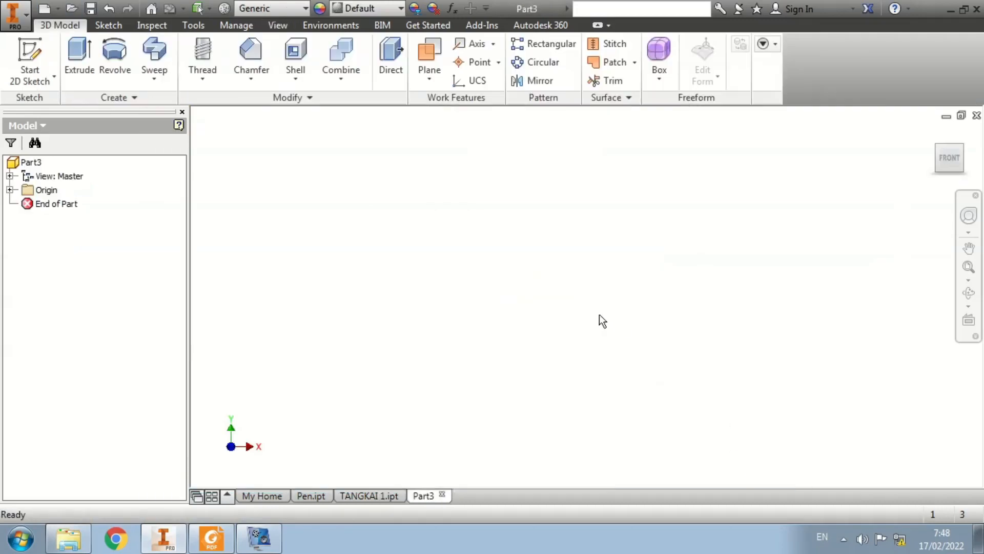
pyautogui.click(23, 49)
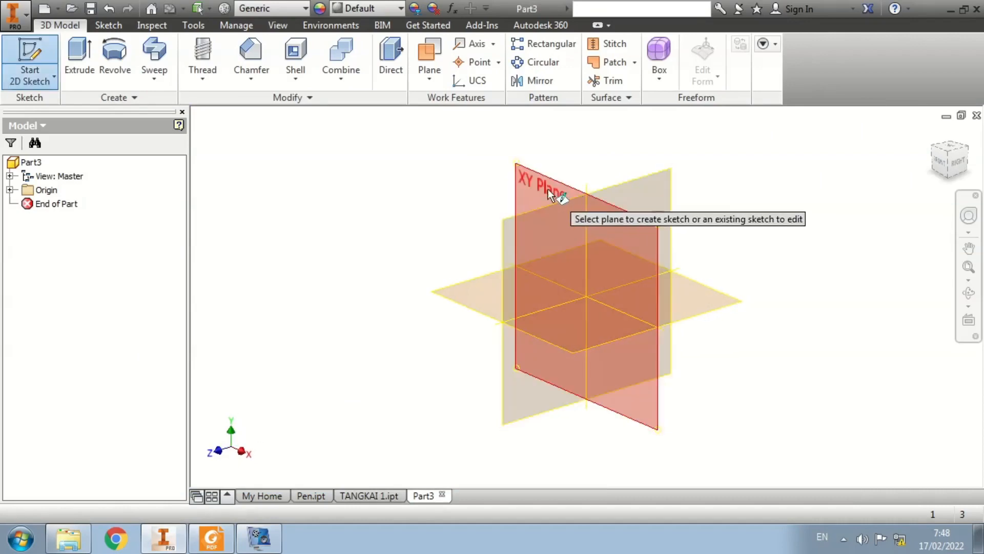
pyautogui.click(547, 189)
pyautogui.hotkey('alt', 'Tab')
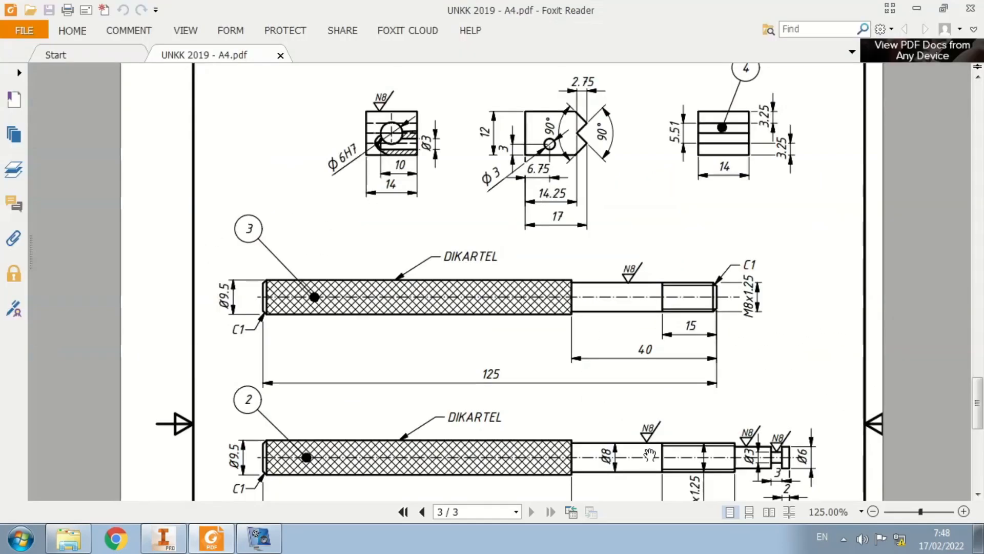
pyautogui.scroll(-3, 640, 323)
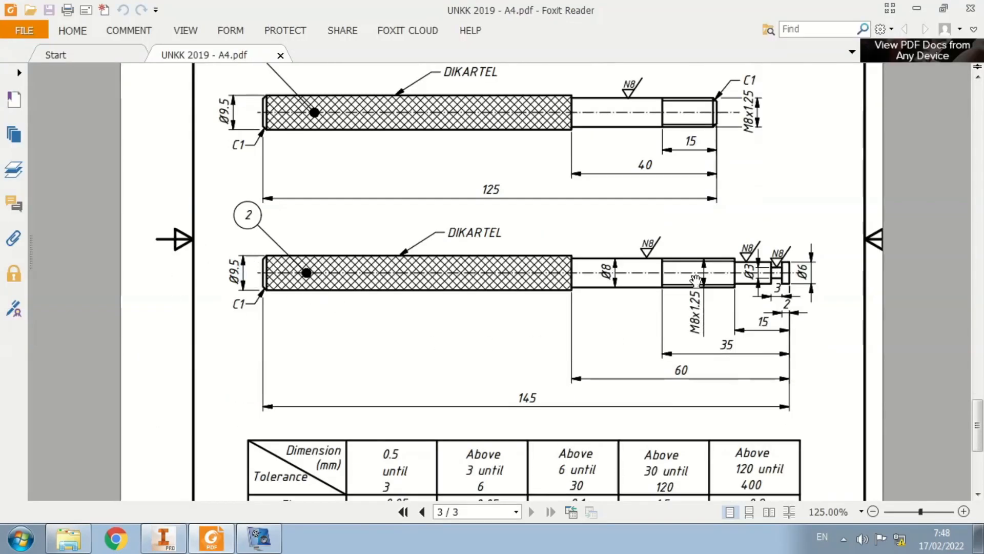
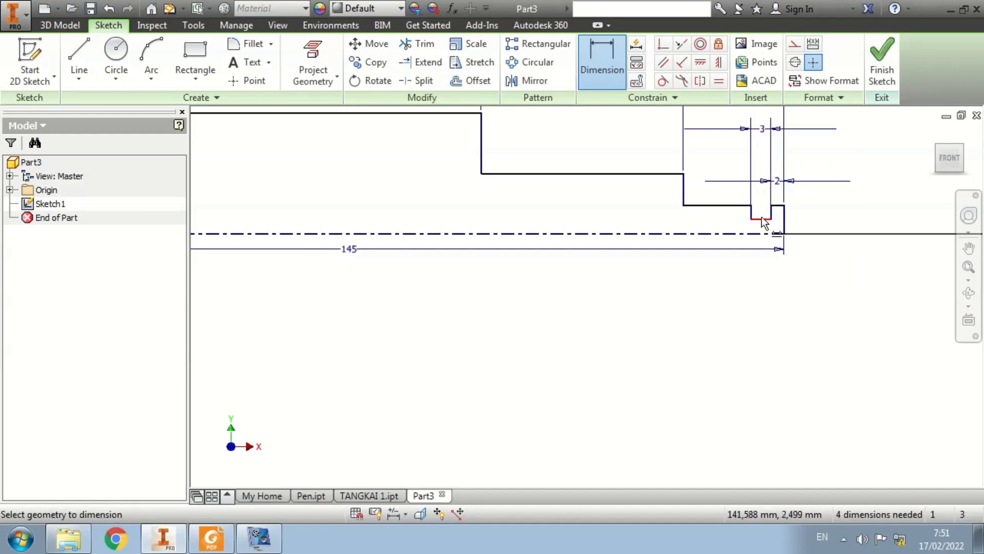
# Dimension the narrow groove near the profile's end with a 3 mm diameter about the centerline
pyautogui.click(761, 219)
pyautogui.click(765, 234)
pyautogui.click(822, 236)
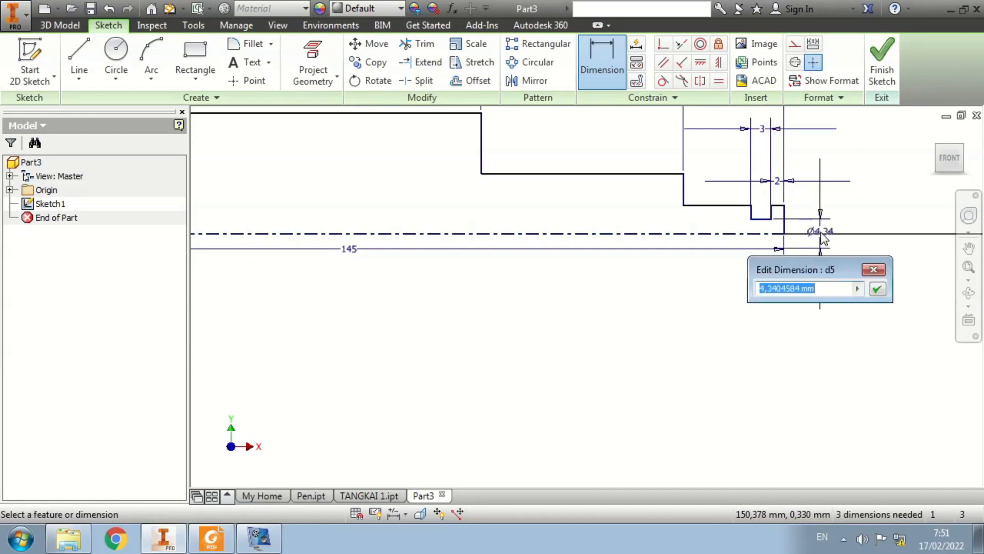
pyautogui.write('3')
pyautogui.press('Return')
# Following the PDF drawing, dimension the end collar beyond the groove with a 6 mm diameter about the centerline
pyautogui.hotkey('alt', 'Tab')
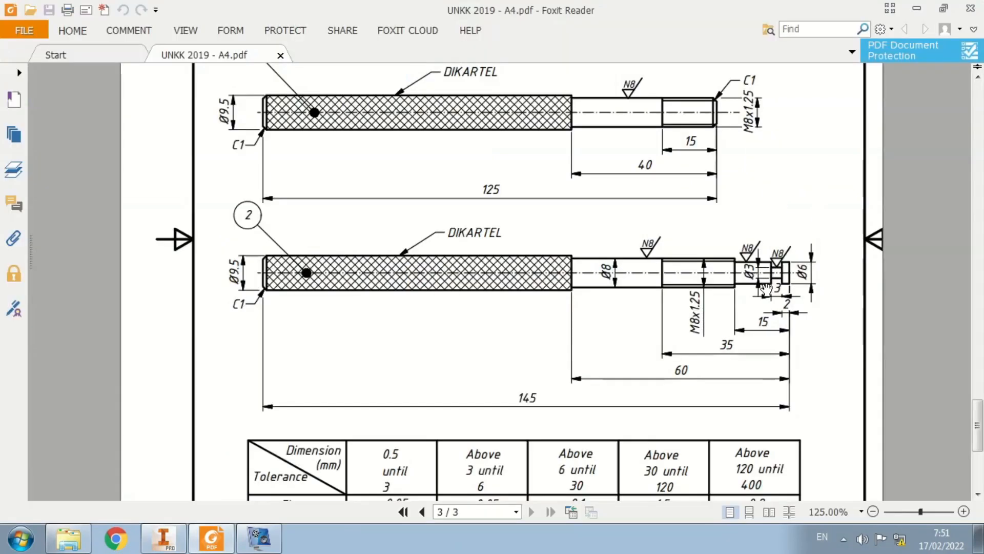
pyautogui.hotkey('alt', 'Tab')
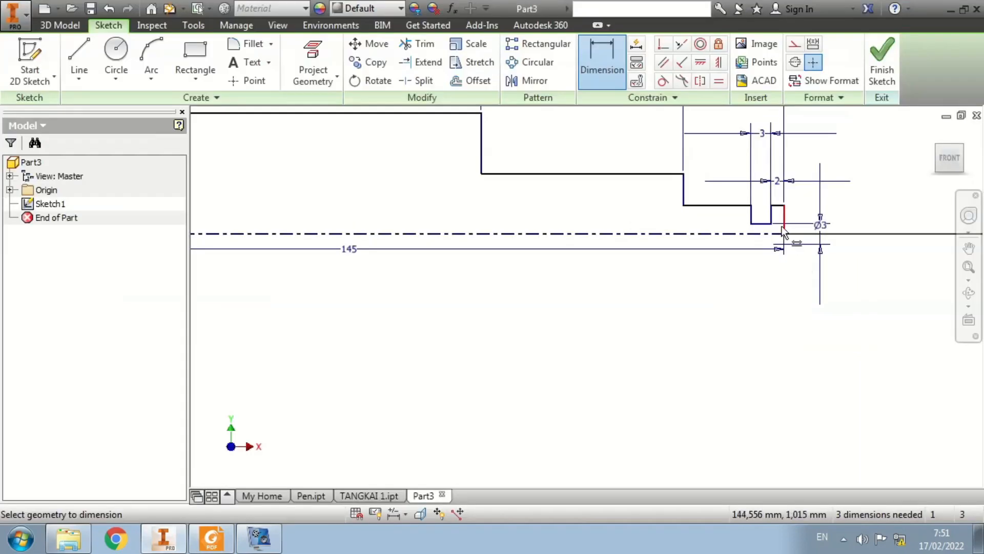
pyautogui.click(790, 237)
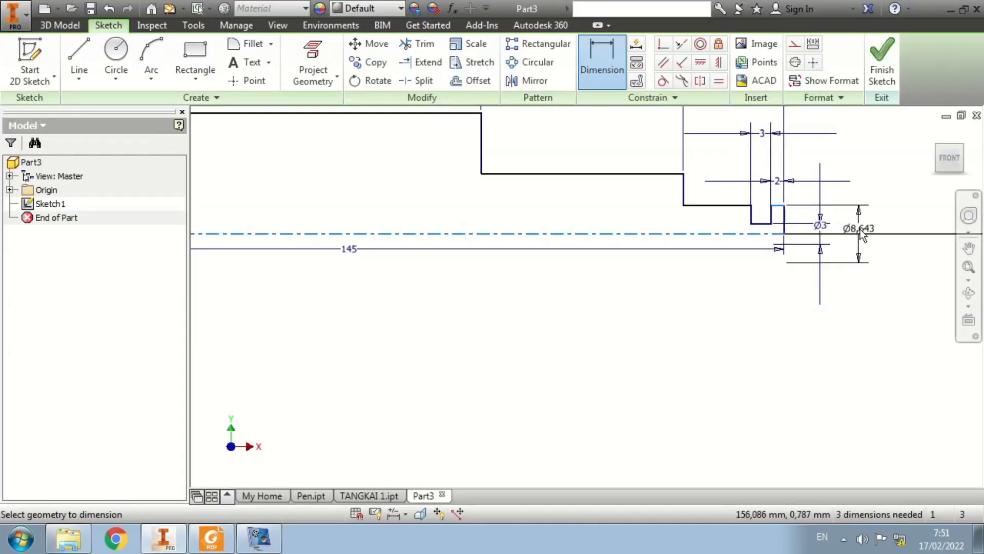
pyautogui.click(862, 234)
pyautogui.write('6')
pyautogui.press('Return')
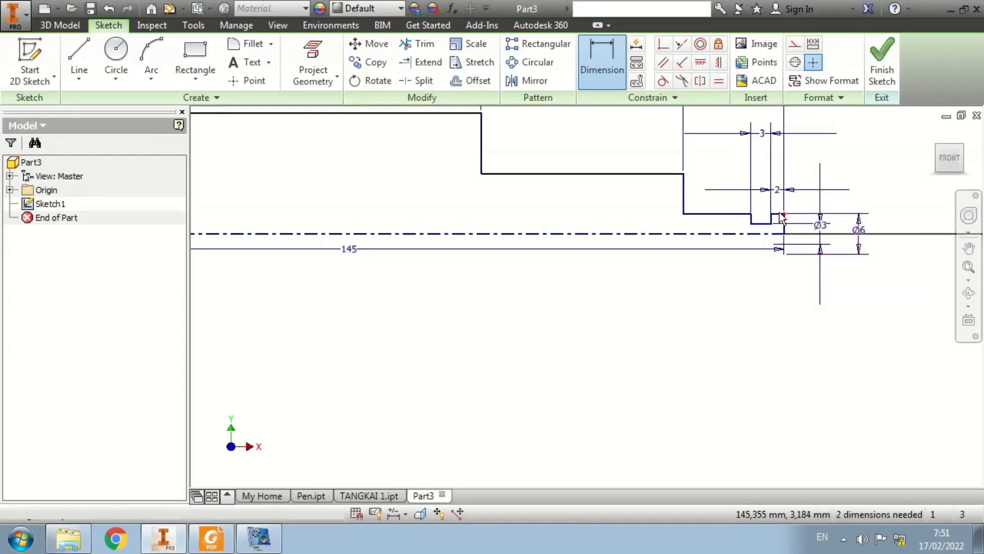
# Following the PDF drawing, dimension the middle step of the profile with an 8 mm diameter about the centerline
pyautogui.hotkey('alt', 'Tab')
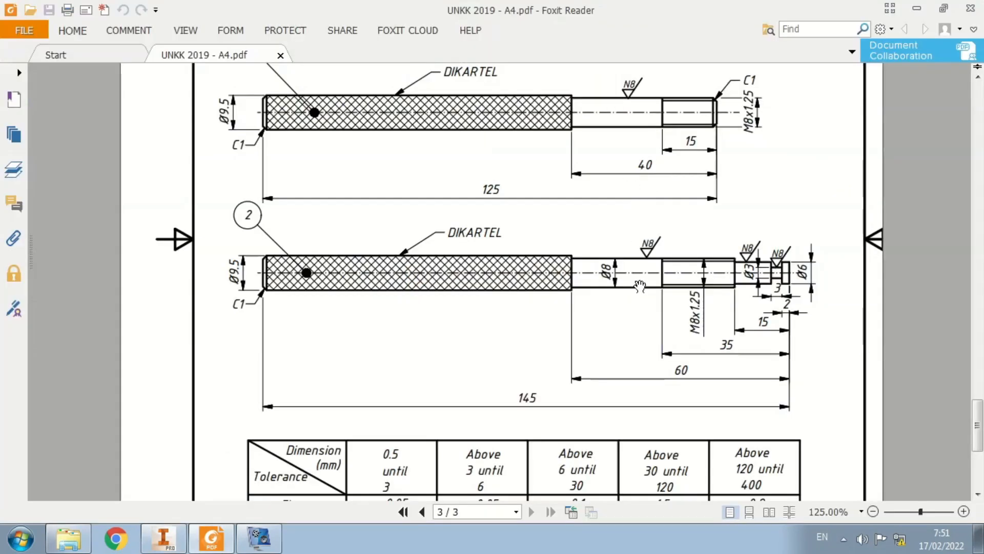
pyautogui.hotkey('alt', 'Tab')
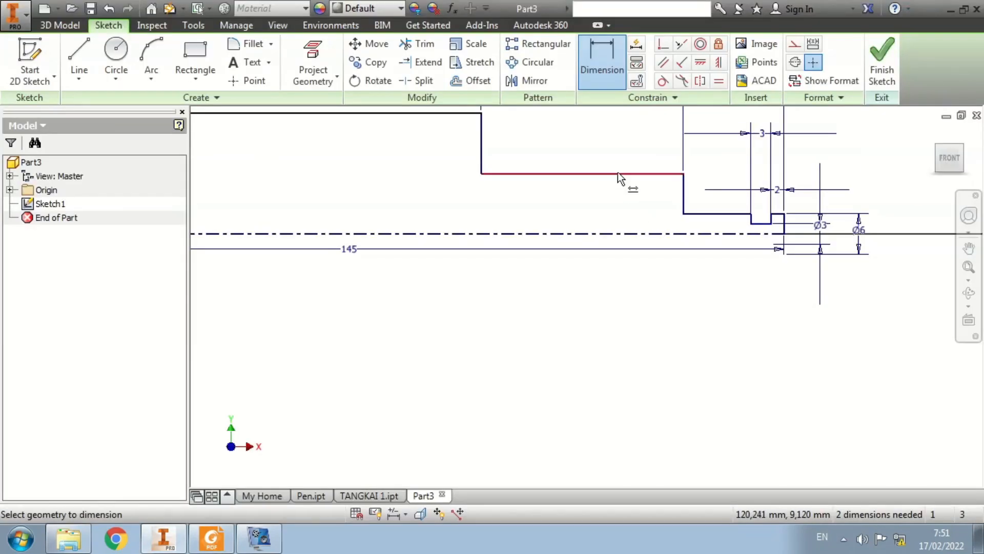
pyautogui.click(618, 173)
pyautogui.click(620, 233)
pyautogui.click(444, 191)
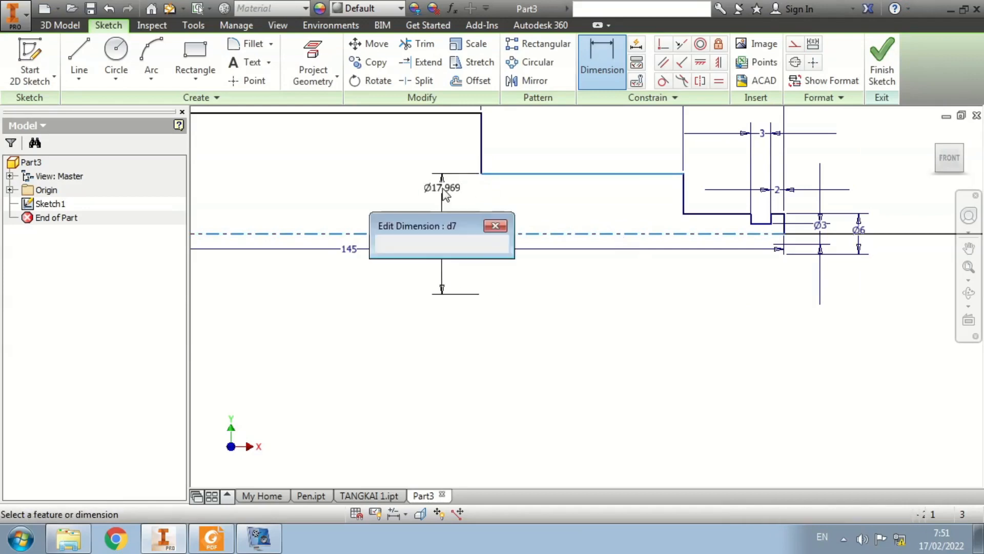
pyautogui.write('8')
pyautogui.press('Return')
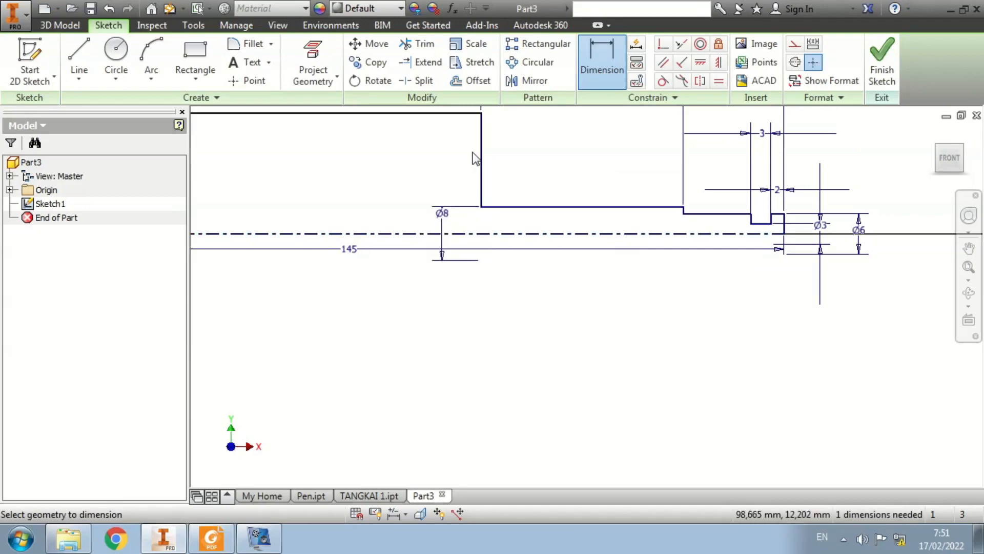
# Following the PDF drawing, dimension the long grip section with a 9.5 mm diameter about the centerline
pyautogui.hotkey('alt', 'Tab')
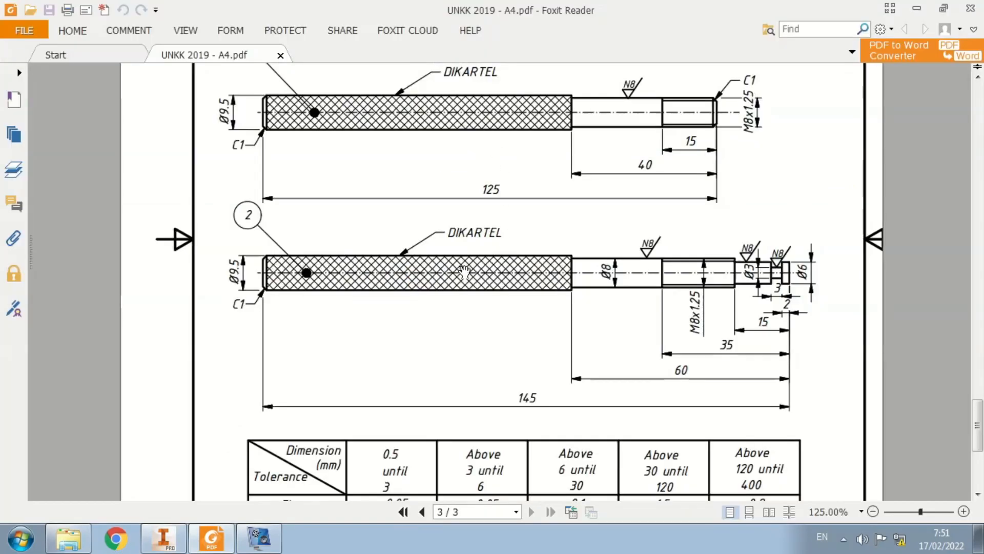
pyautogui.hotkey('alt', 'Tab')
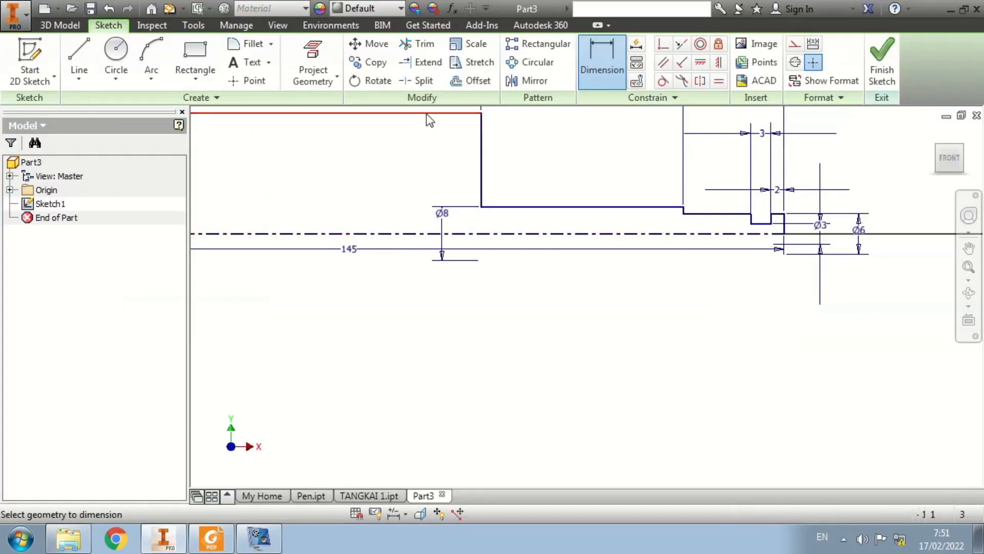
pyautogui.click(424, 113)
pyautogui.click(397, 233)
pyautogui.click(404, 189)
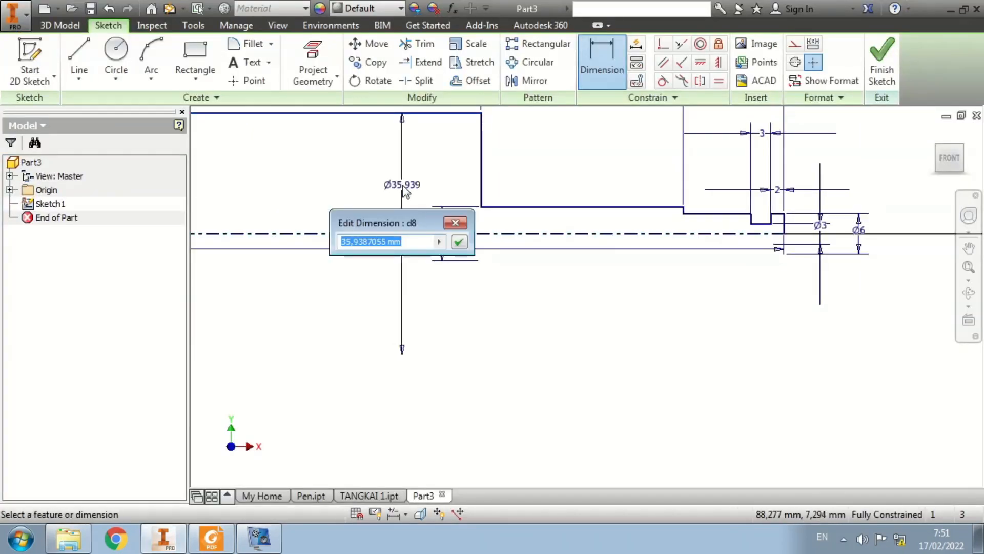
pyautogui.write('9.5')
pyautogui.press('Return')
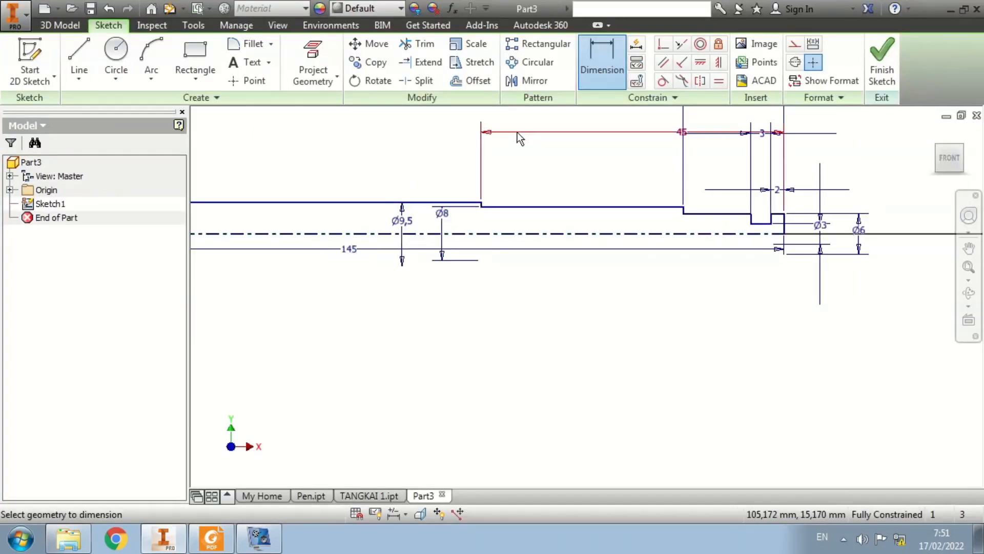
# Finish the sketch and revolve the stepped profile a full turn about its centerline into a solid
pyautogui.scroll(-5, 532, 176)
pyautogui.scroll(3, 247, 199)
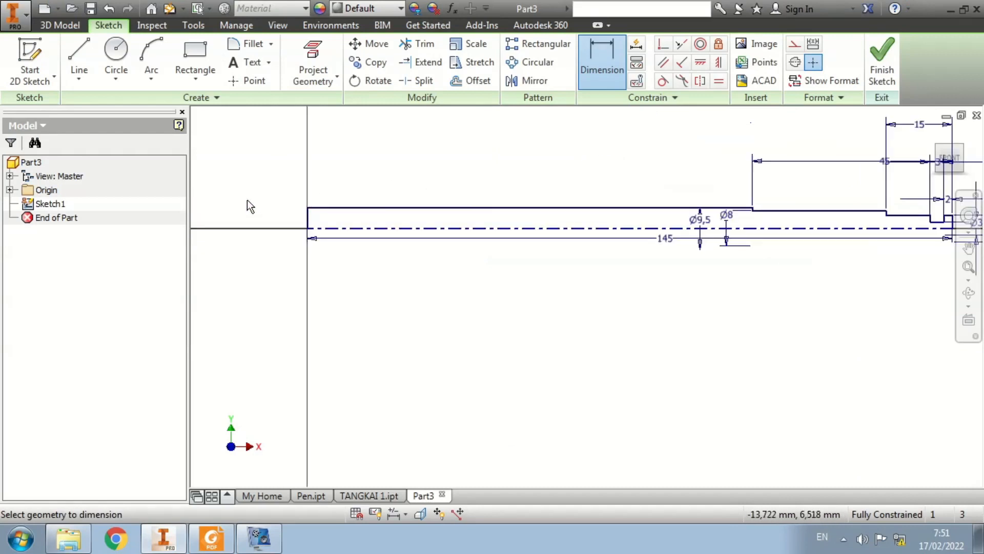
pyautogui.moveTo(566, 149); pyautogui.dragTo(471, 176, button='middle')
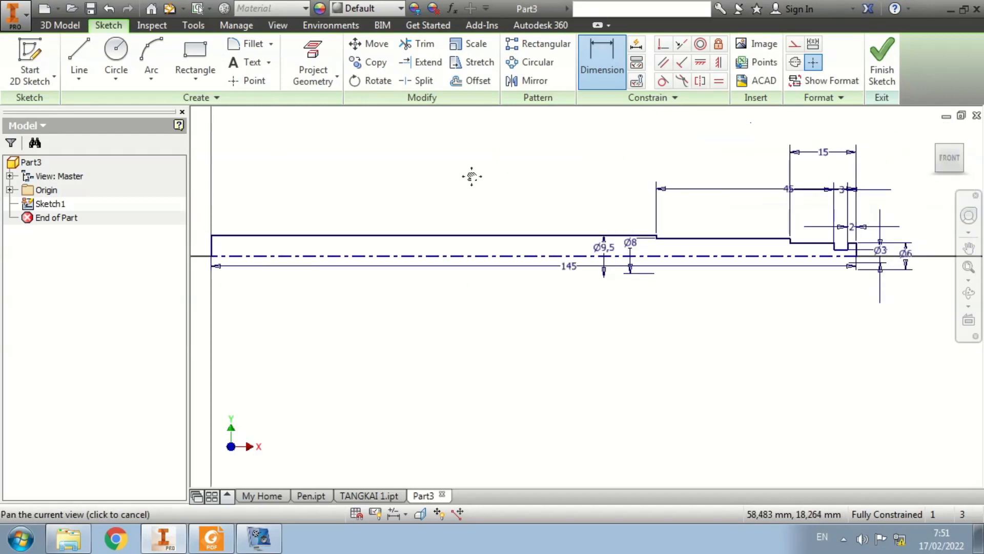
pyautogui.click(888, 57)
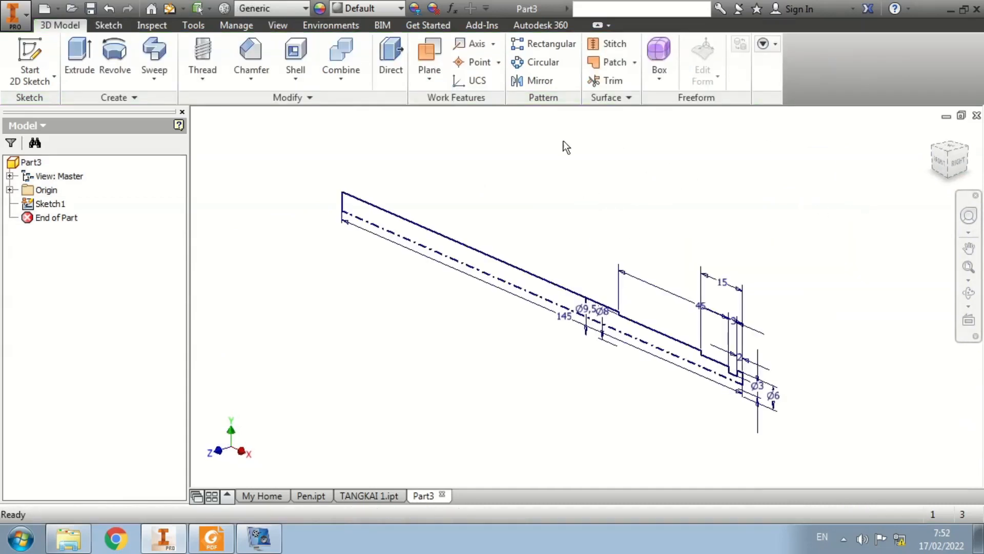
pyautogui.click(124, 54)
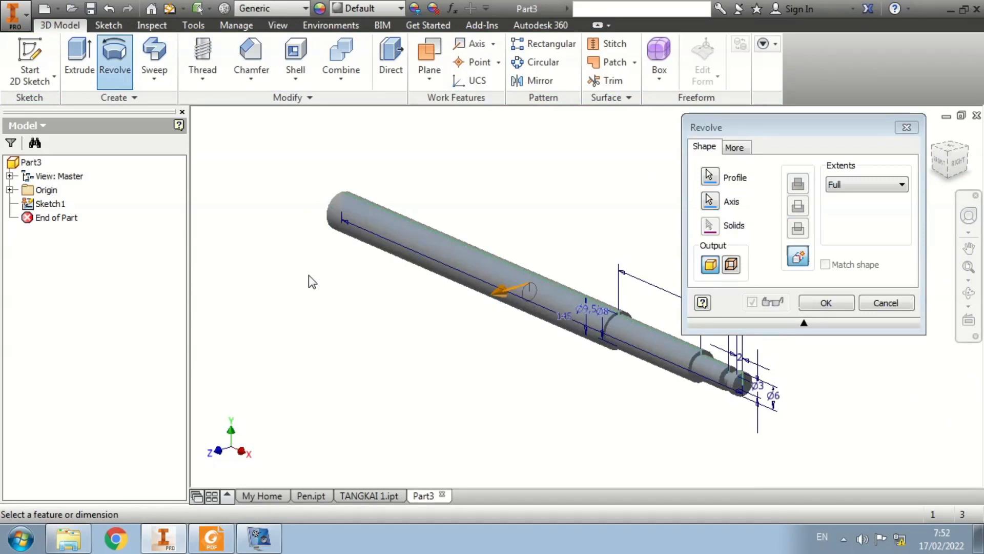
pyautogui.click(812, 302)
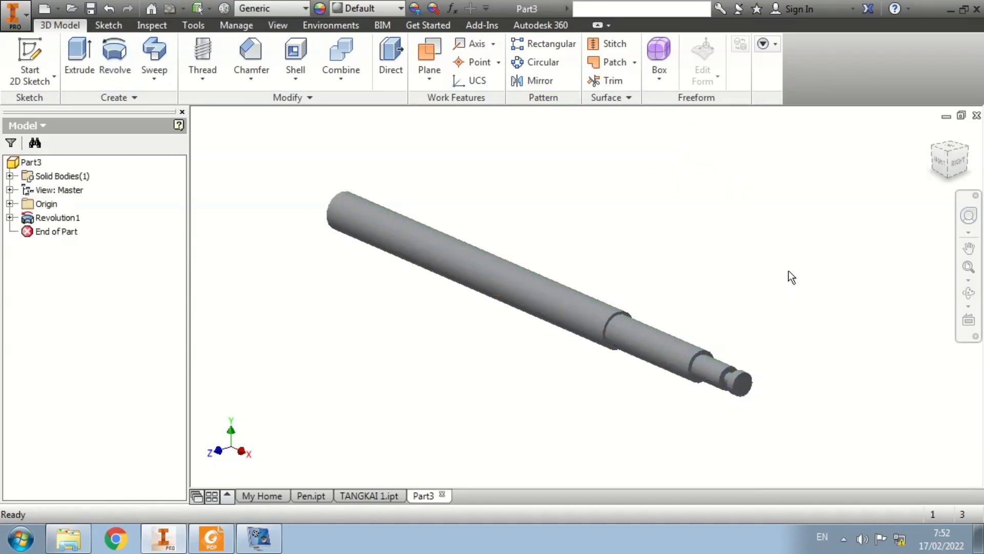
# Following the PDF drawing, apply a thread to the 8 mm step's face, limited to 20 mm length with 0 mm offset
pyautogui.hotkey('alt', 'Tab')
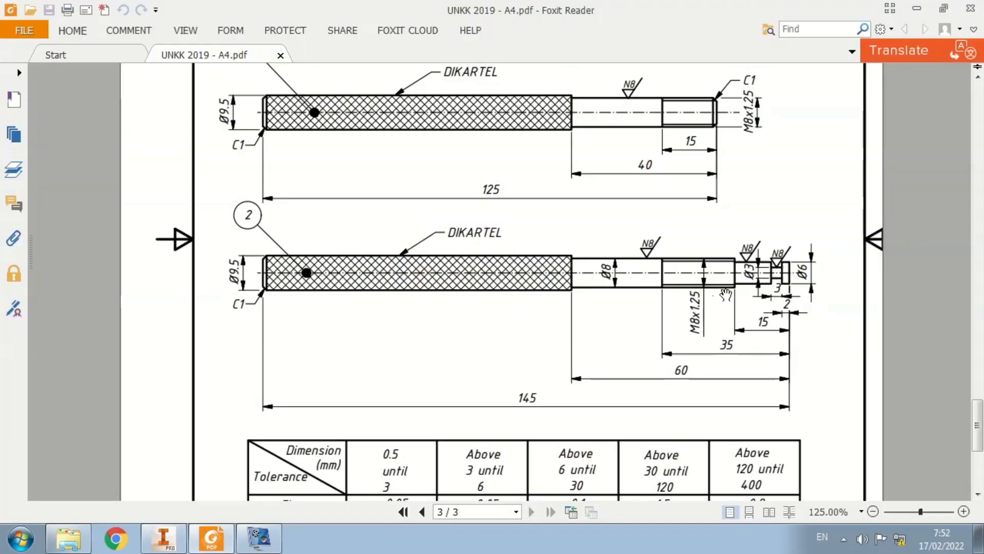
pyautogui.hotkey('alt', 'Tab')
pyautogui.click(206, 55)
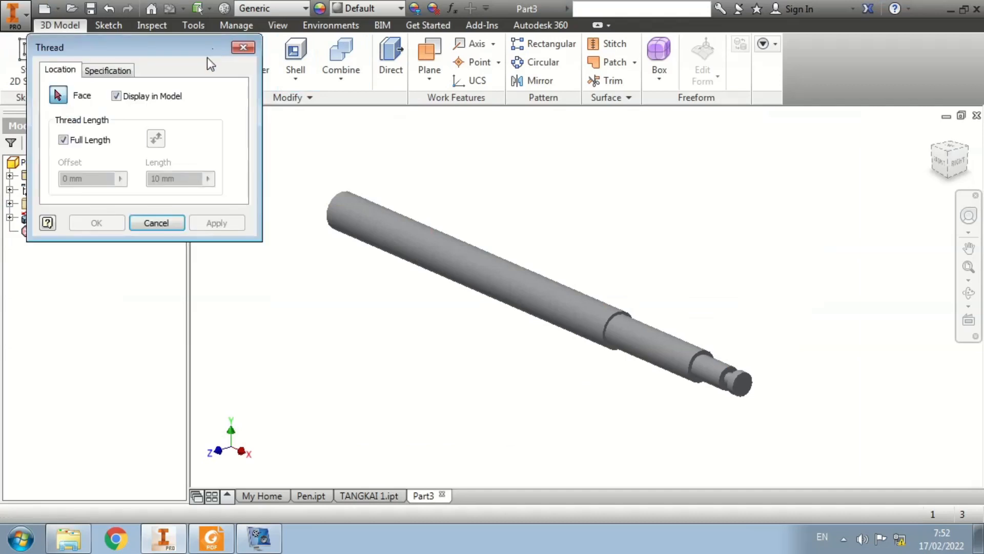
pyautogui.click(672, 358)
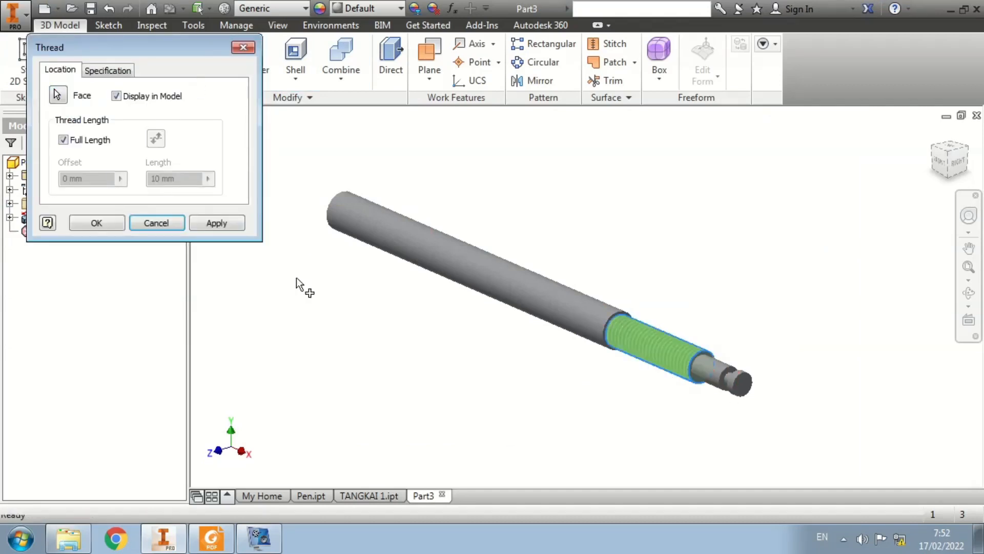
pyautogui.click(90, 140)
pyautogui.hotkey('alt', 'Tab')
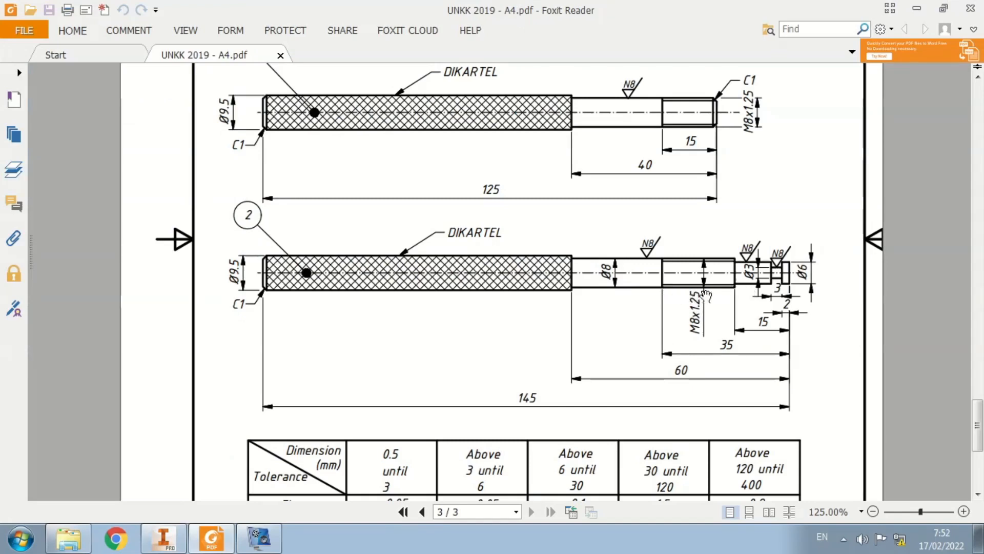
pyautogui.hotkey('alt', 'Tab')
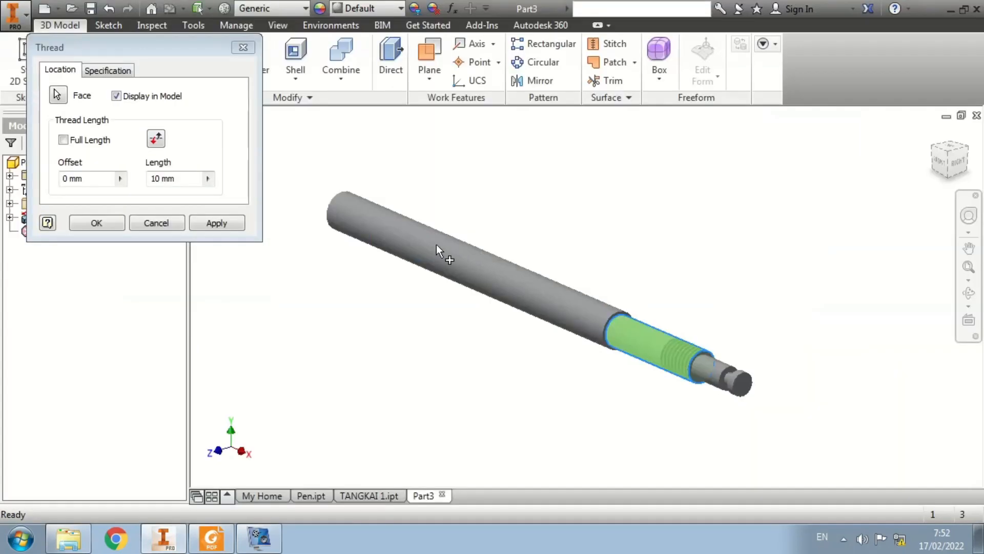
pyautogui.click(174, 180)
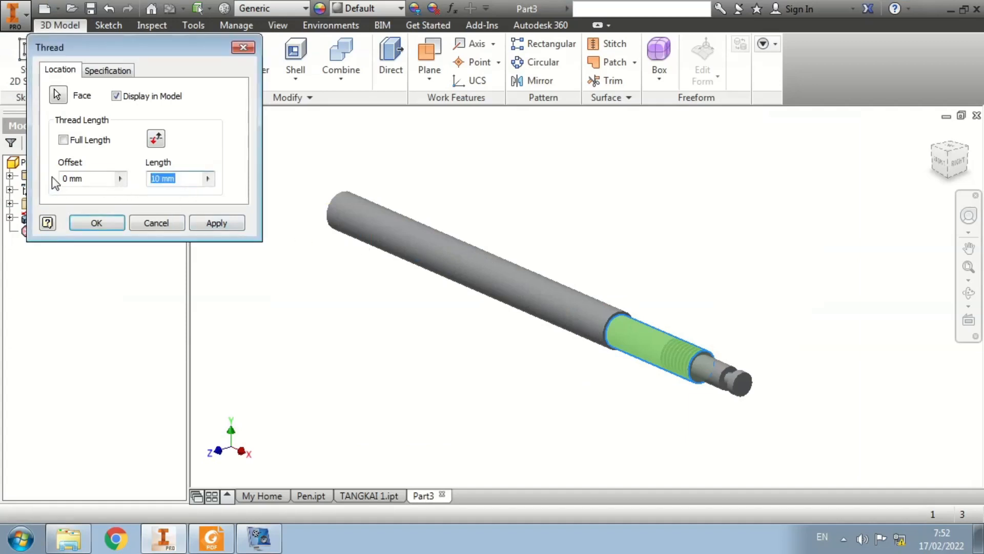
pyautogui.write('20')
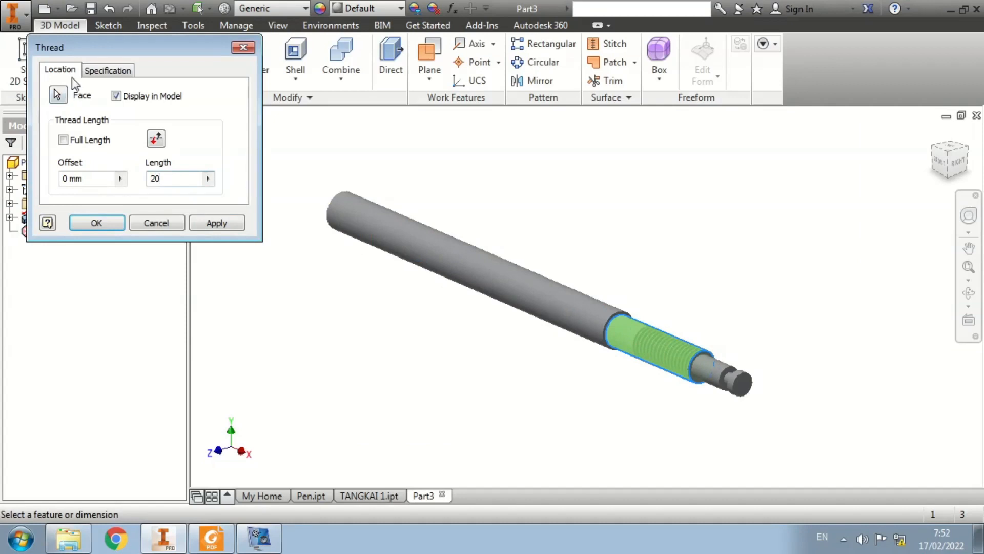
# Specify the thread as ISO Metric profile, M8x1.25, class 6g, right hand, and create it
pyautogui.click(97, 73)
pyautogui.click(104, 108)
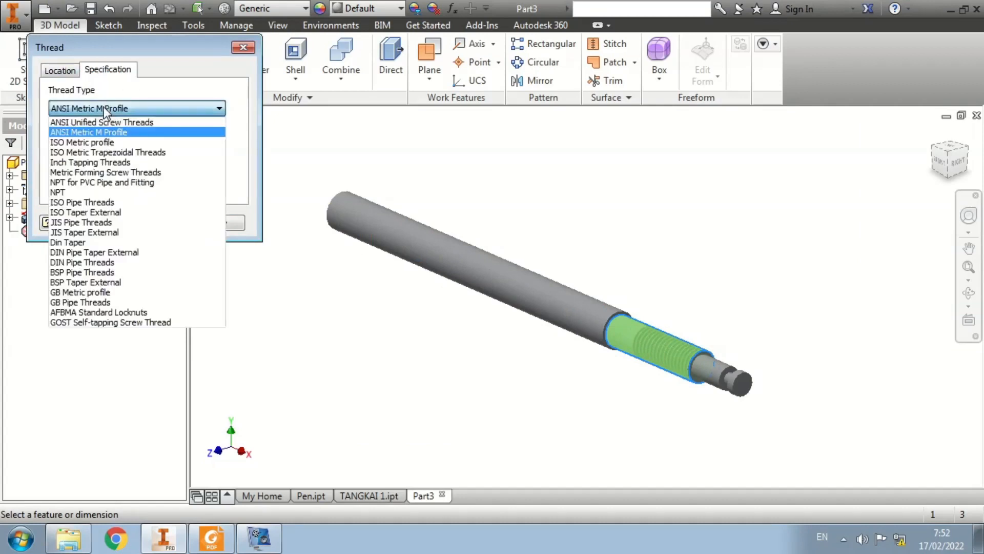
pyautogui.click(98, 142)
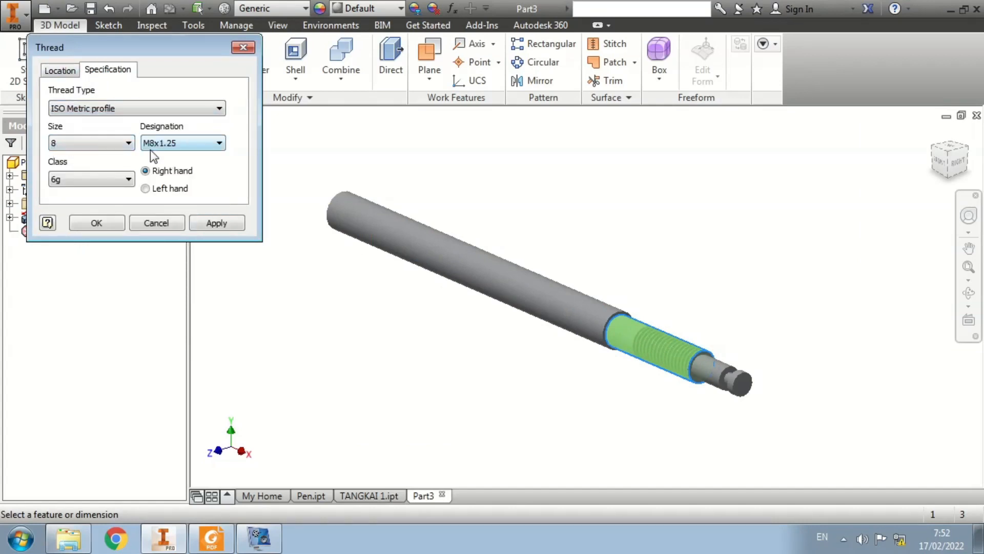
pyautogui.click(96, 222)
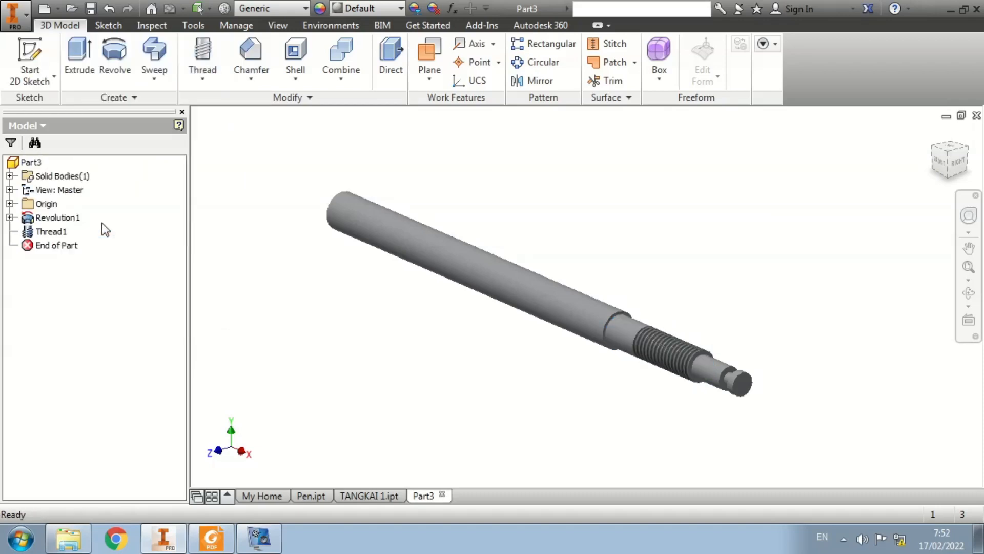
# Following the PDF drawing, chamfer the outer end edge of the long grip section by 1 mm
pyautogui.hotkey('alt', 'Tab')
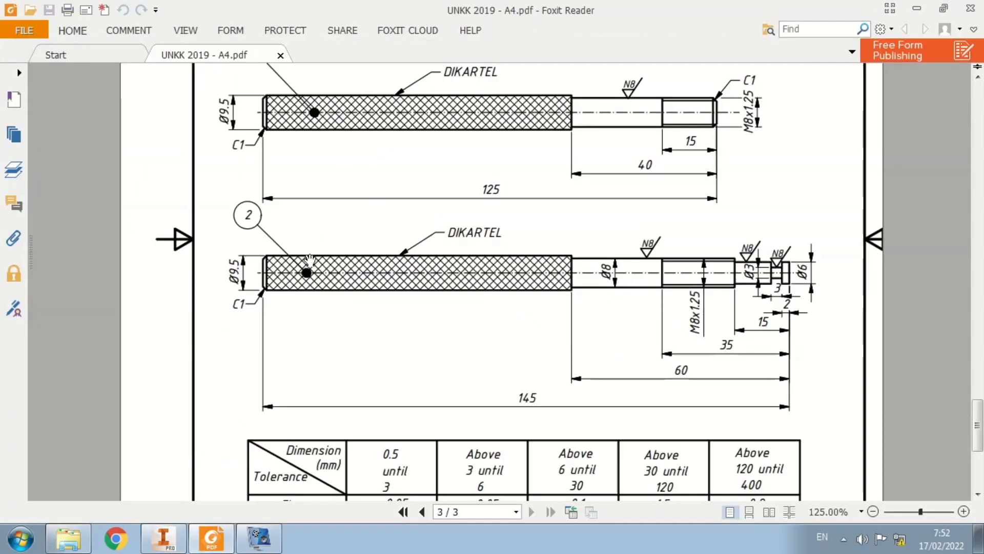
pyautogui.hotkey('alt', 'Tab')
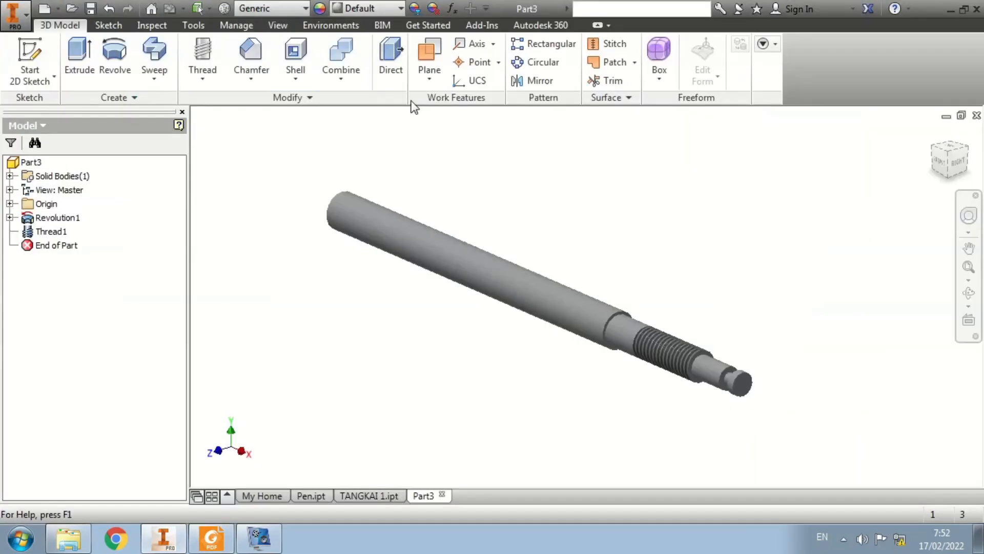
pyautogui.click(262, 52)
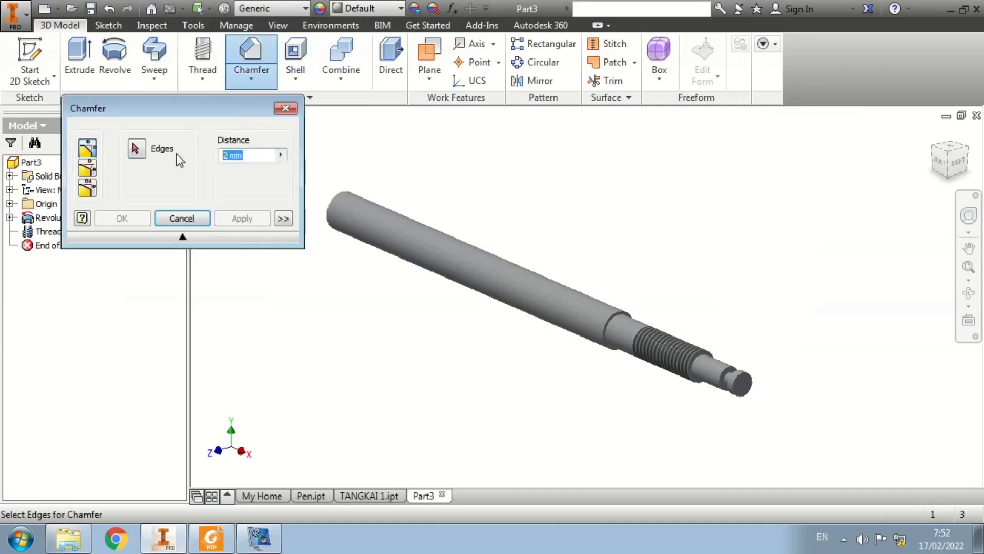
pyautogui.write('1')
pyautogui.click(328, 210)
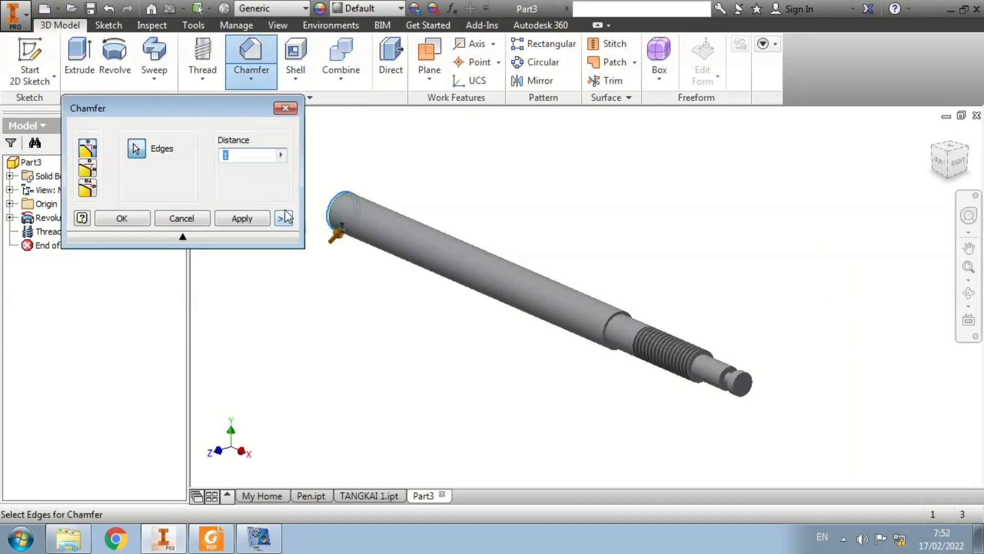
pyautogui.click(122, 219)
# Following the PDF drawing's DIKARTEL note, apply a knurled metal appearance to the long grip's cylindrical face
pyautogui.hotkey('alt', 'Tab')
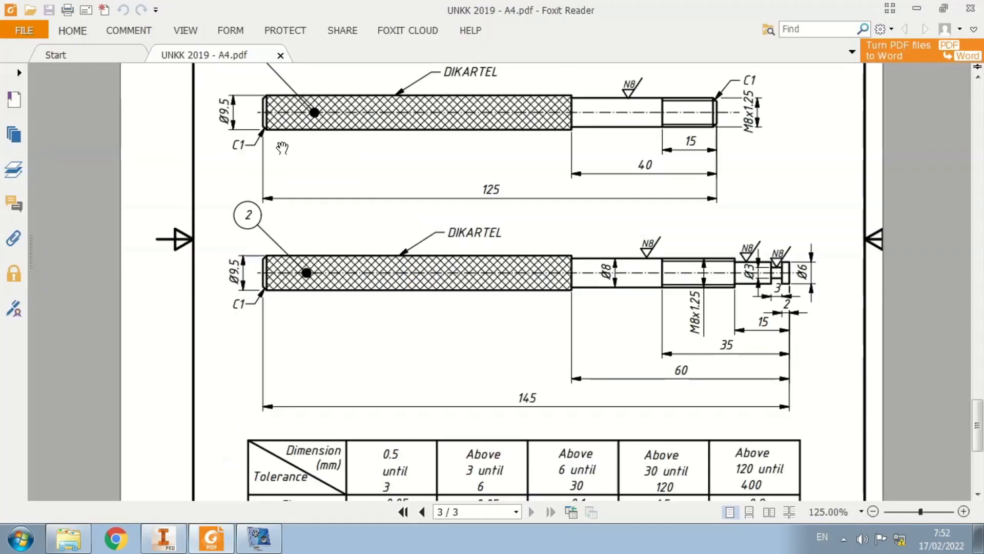
pyautogui.hotkey('alt', 'Tab')
pyautogui.click(389, 217)
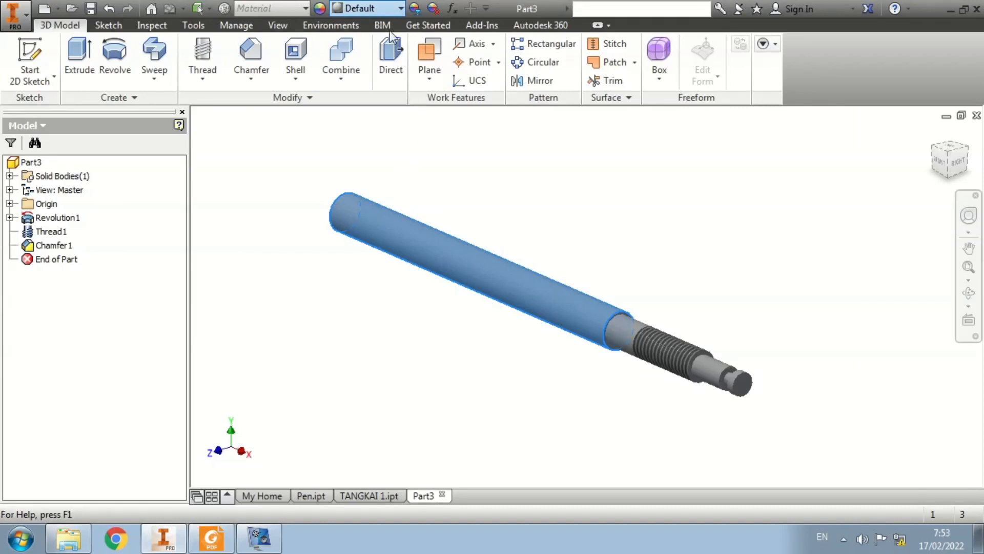
pyautogui.press('Escape')
# Change the visual style to display the grip's knurled texture and assign the Steel, Mild material to the part
pyautogui.click(278, 25)
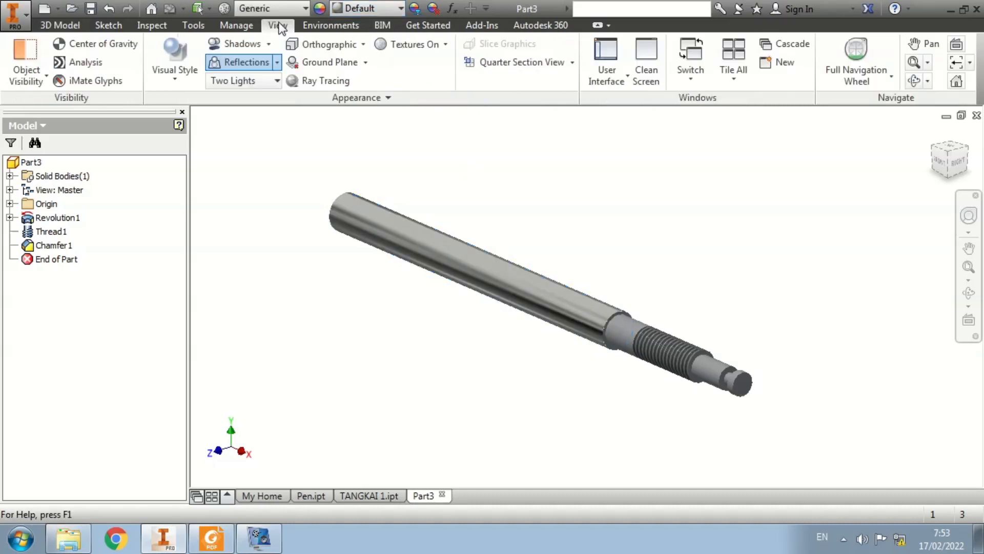
pyautogui.click(169, 67)
pyautogui.click(244, 117)
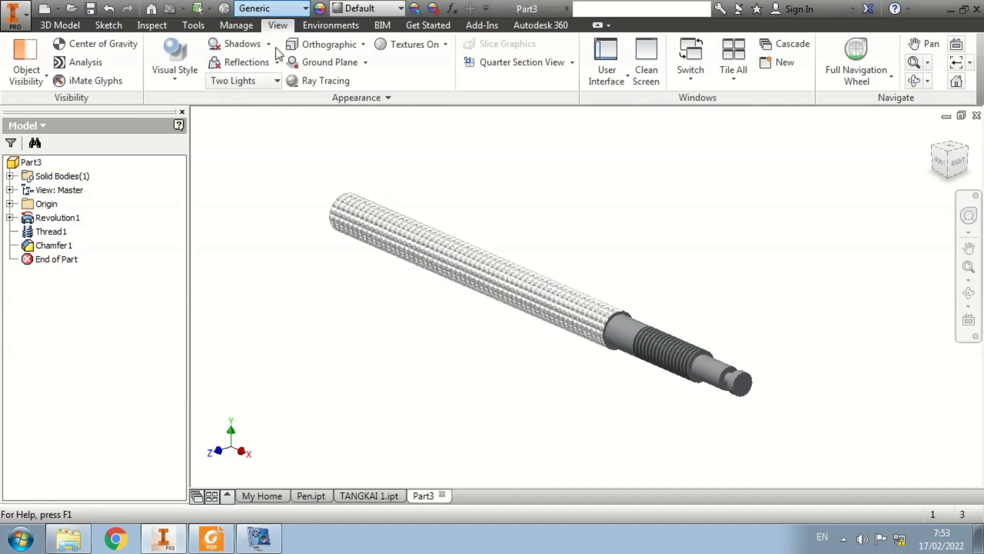
pyautogui.click(311, 199)
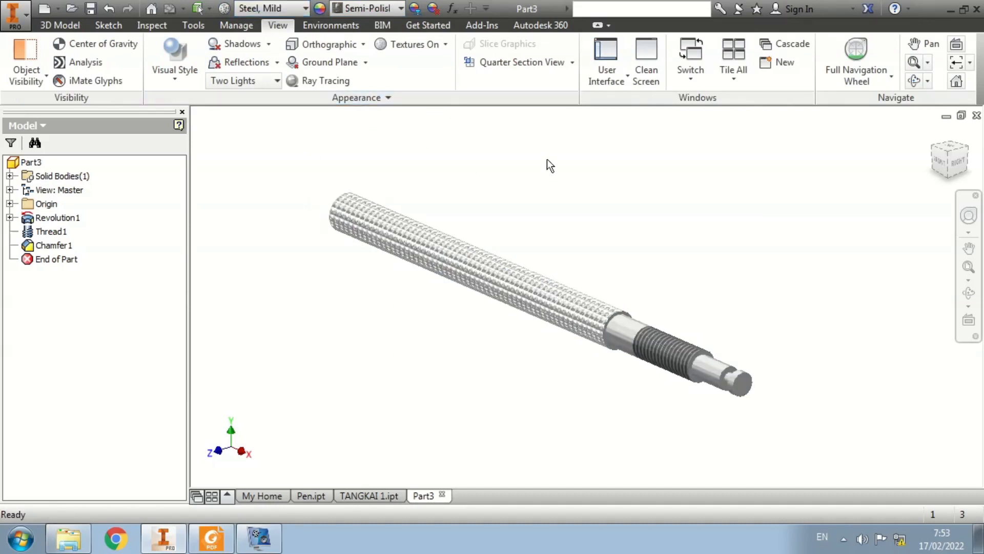
# Save the part as TANGKAI 2.ipt in the TANGKAI TAP XII TPM3-A folder
pyautogui.click(91, 9)
pyautogui.click(454, 227)
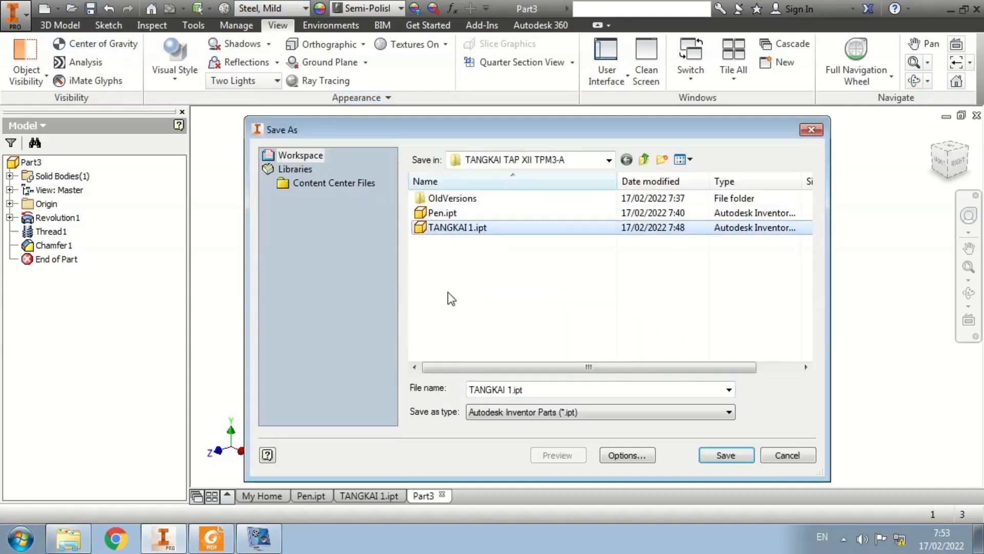
pyautogui.doubleClick(513, 391)
pyautogui.doubleClick(513, 390)
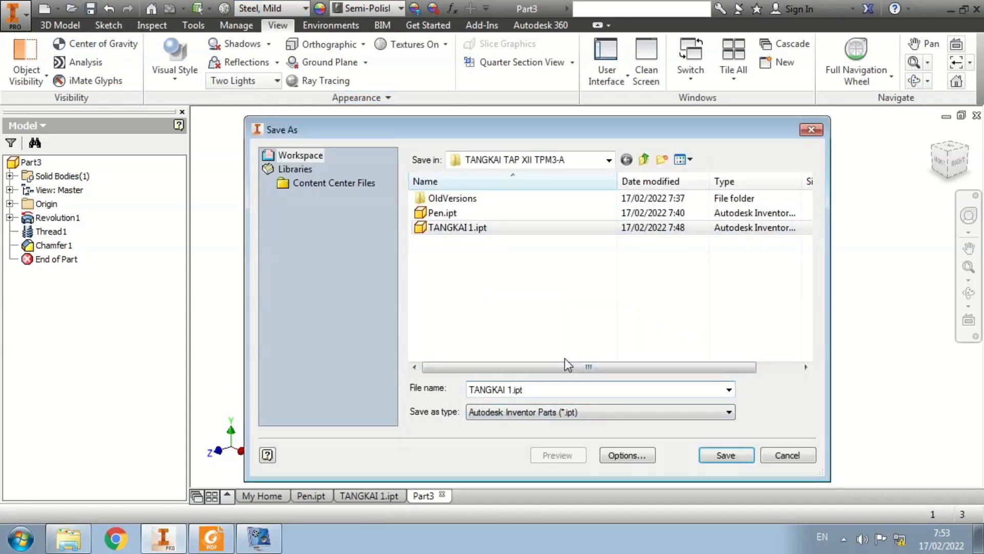
pyautogui.write('2')
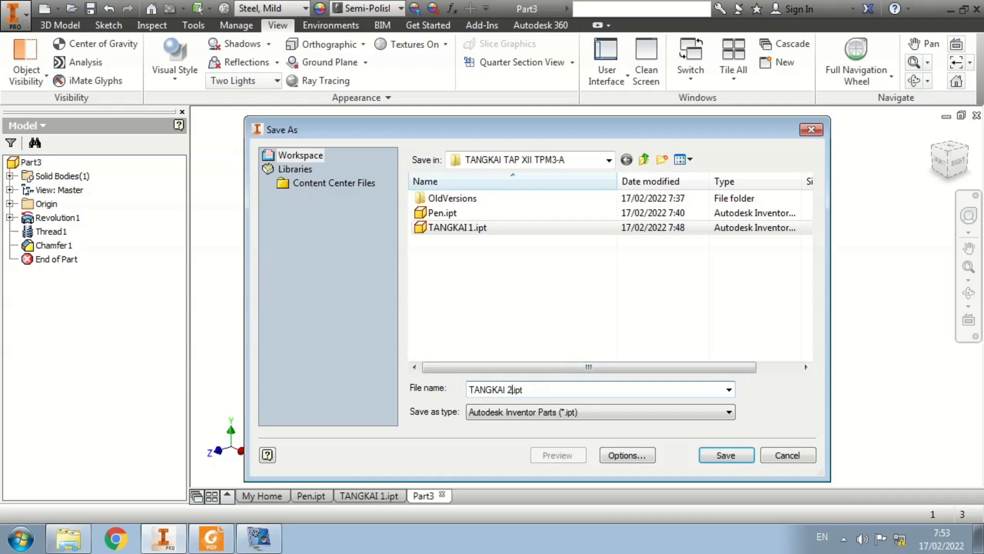
pyautogui.click(726, 454)
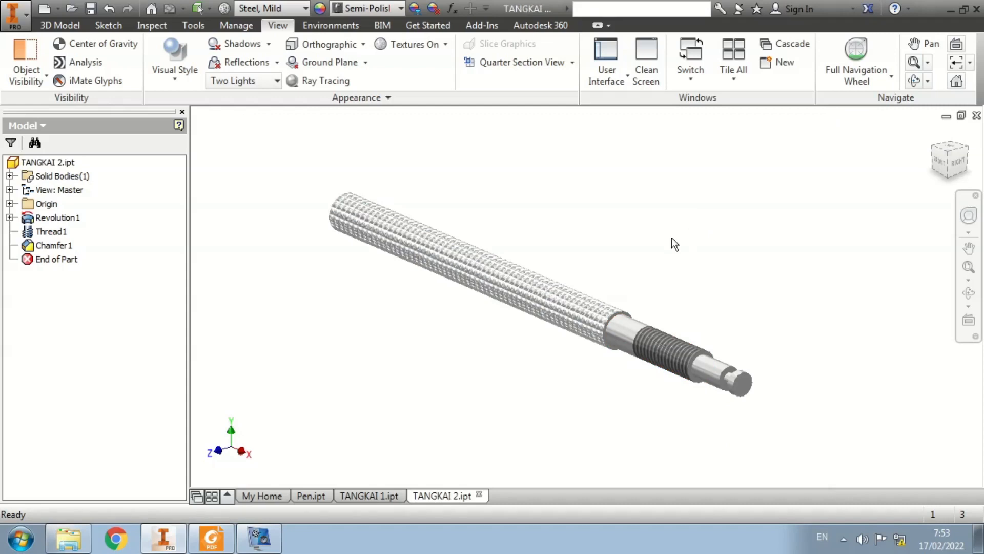
# Create a new part from the Standard (mm).ipt template and start a 2D sketch on the front XY plane
pyautogui.click(44, 8)
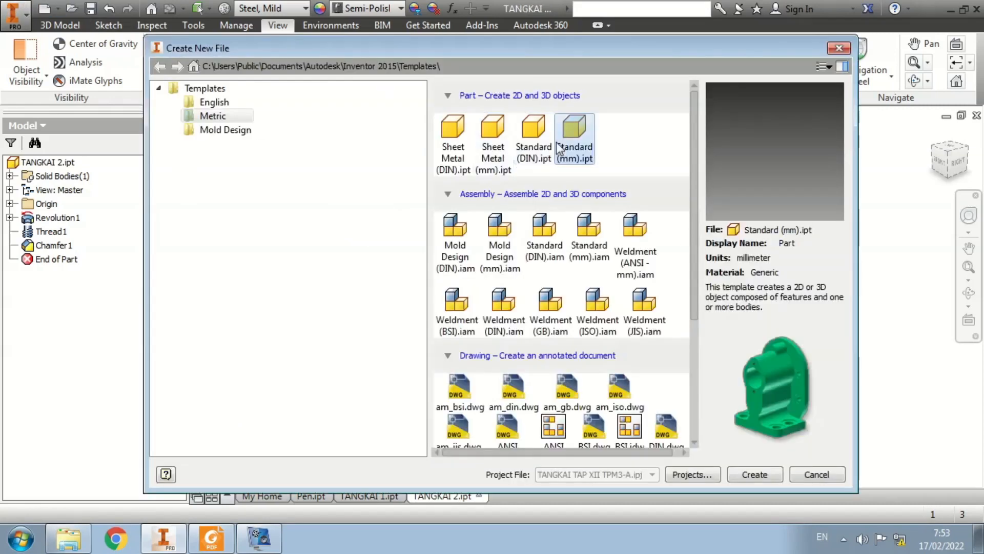
pyautogui.click(766, 478)
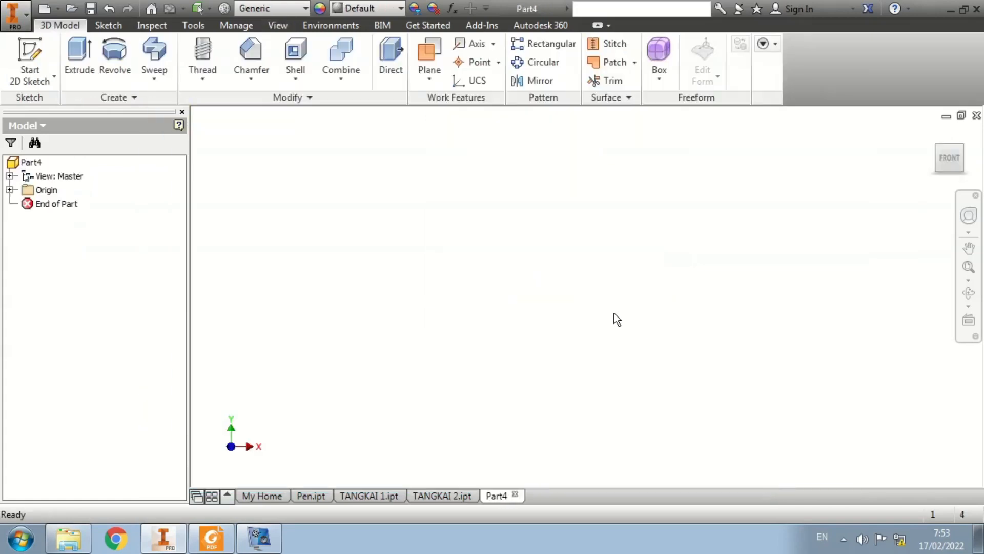
pyautogui.click(34, 55)
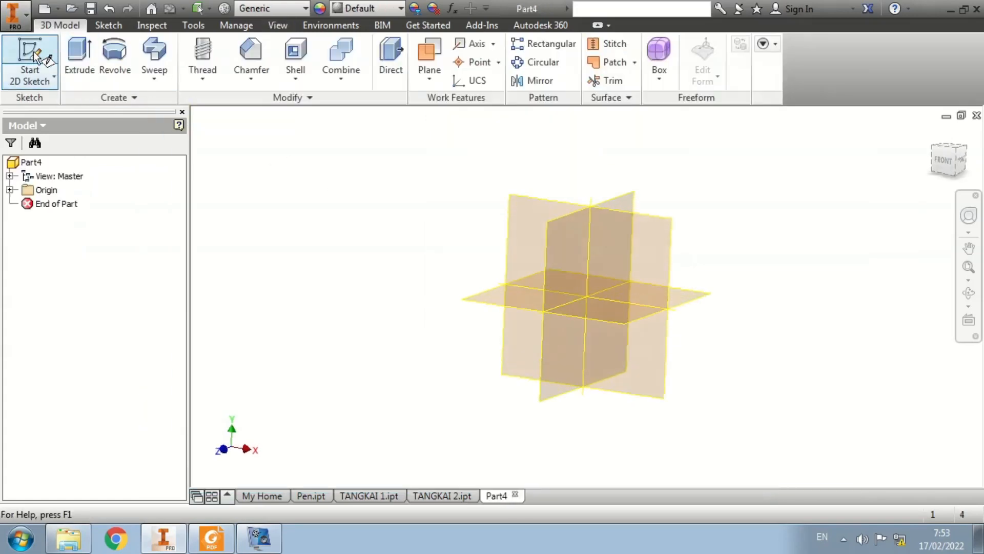
pyautogui.click(531, 184)
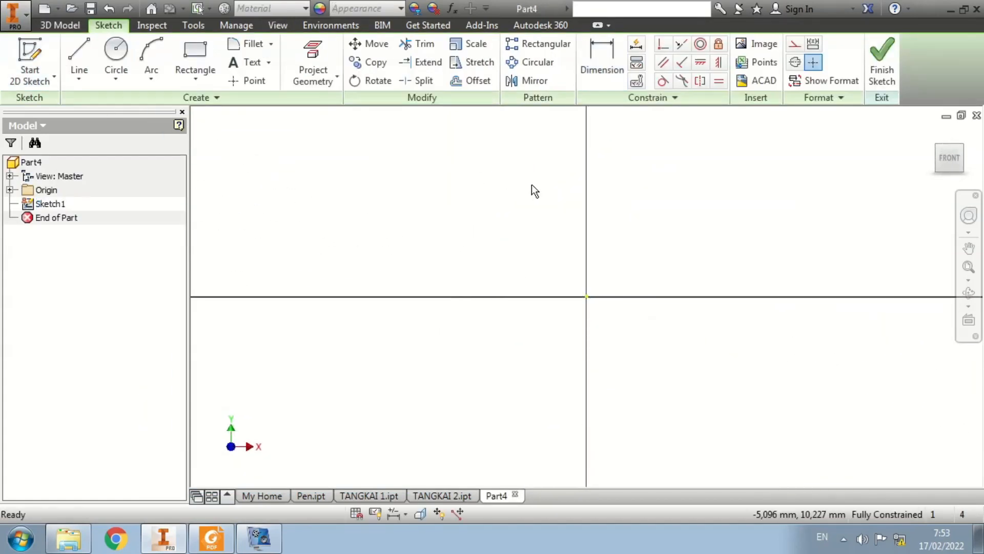
# Following part 4 in the PDF drawing, sketch a 17 by 12 mm rectangle with its lower-left corner at the origin
pyautogui.hotkey('alt', 'Tab')
pyautogui.scroll(6, 530, 190)
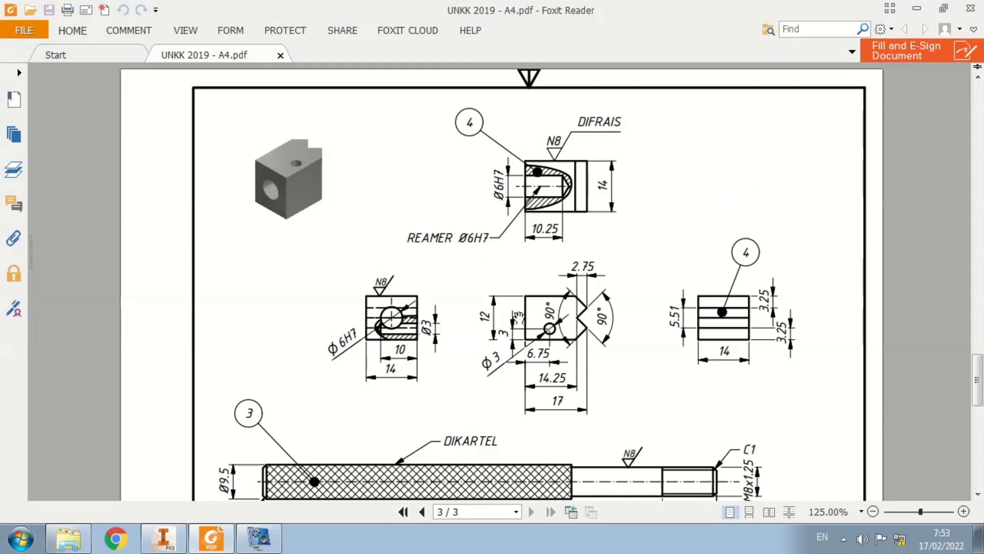
pyautogui.hotkey('alt', 'Tab')
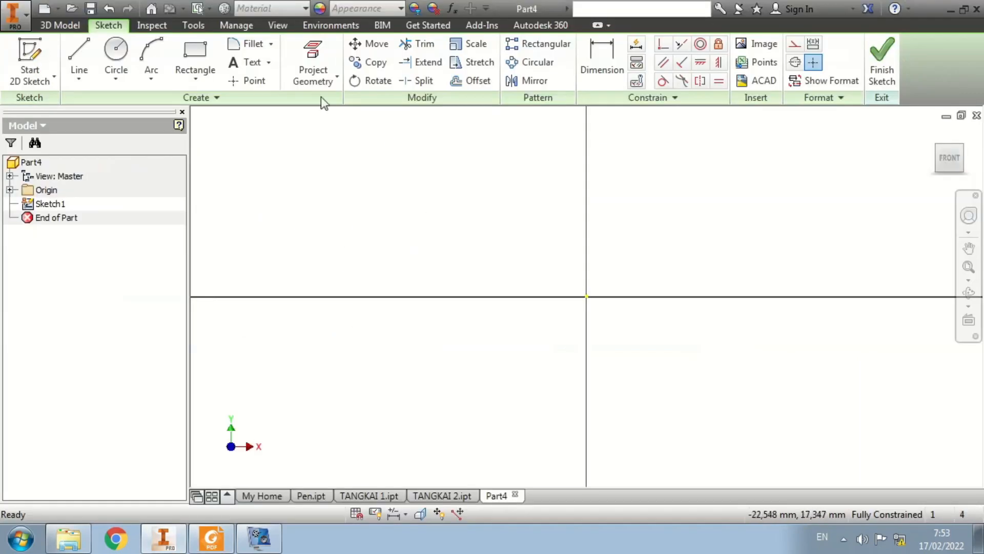
pyautogui.click(195, 56)
pyautogui.click(587, 296)
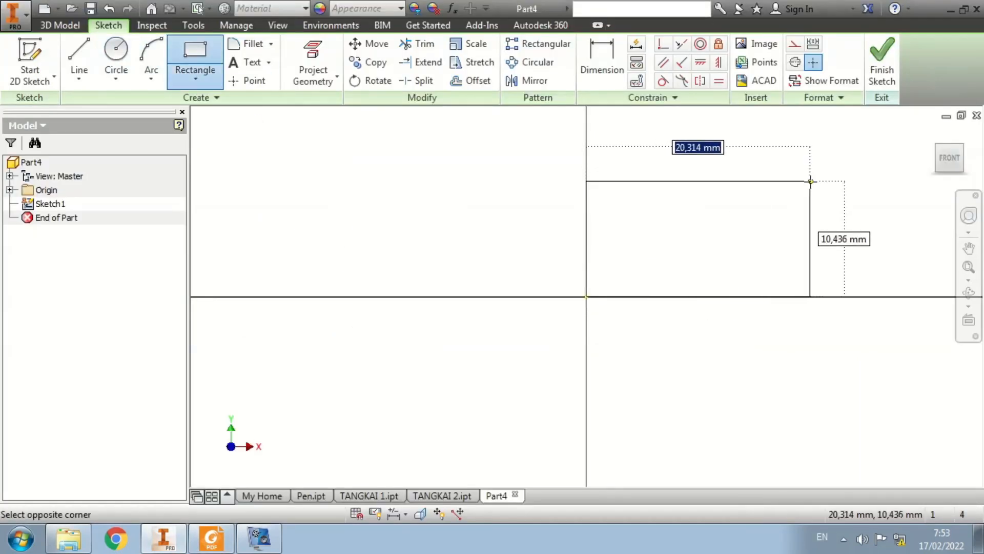
pyautogui.write('17')
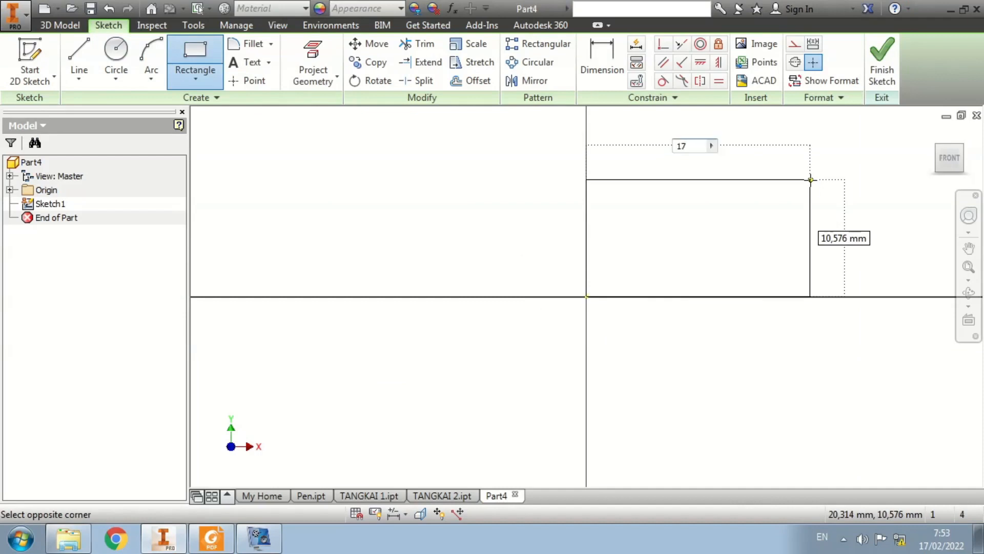
pyautogui.press('Tab')
pyautogui.write('12')
pyautogui.press('Return')
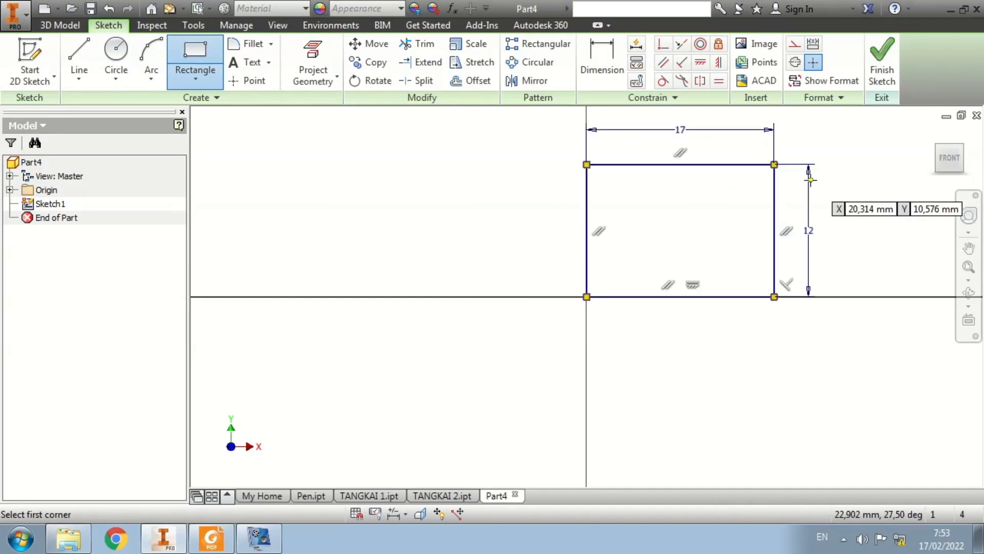
# Draw a full-height vertical line inside the rectangle and dimension it 14.25 mm from the left edge, as in the PDF drawing
pyautogui.hotkey('alt', 'Tab')
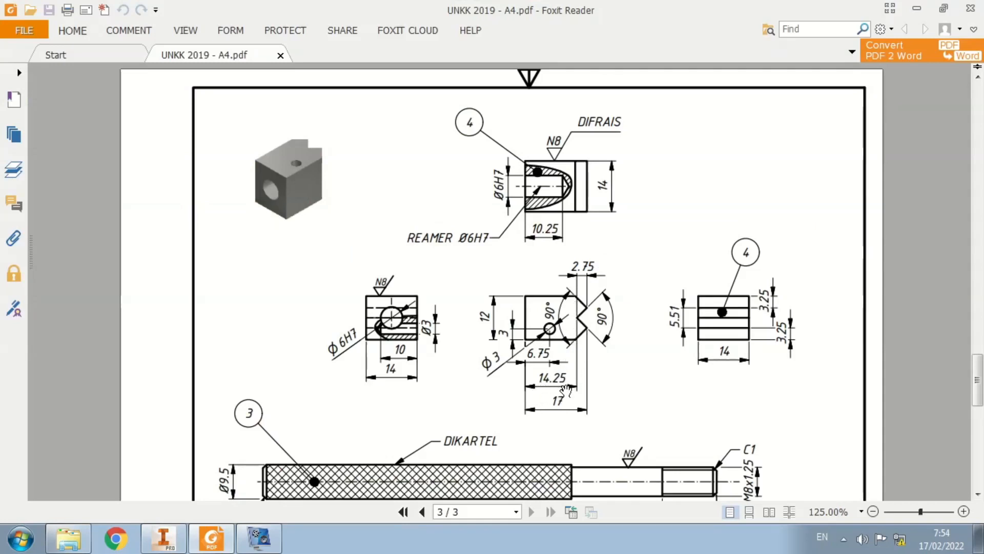
pyautogui.hotkey('alt', 'Tab')
pyautogui.press('l')
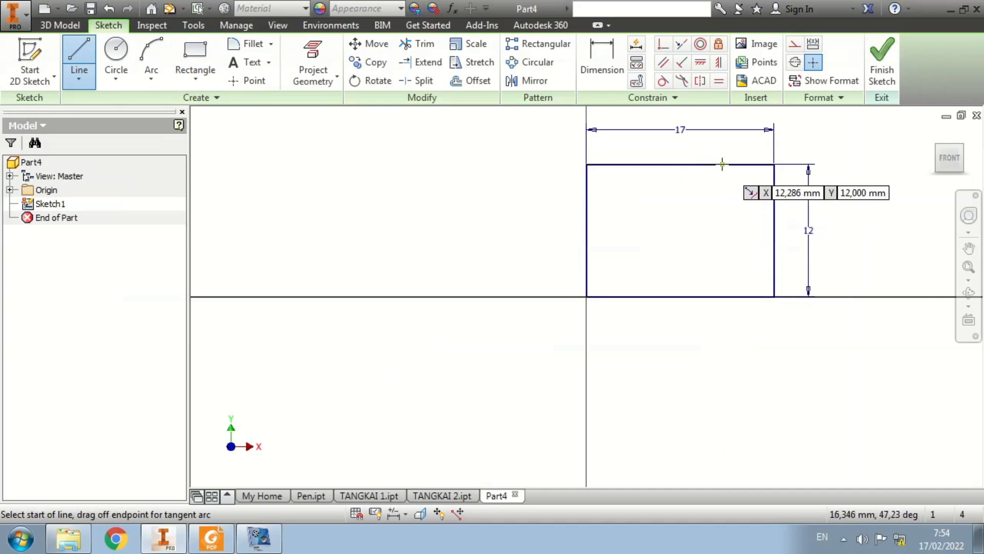
pyautogui.click(723, 165)
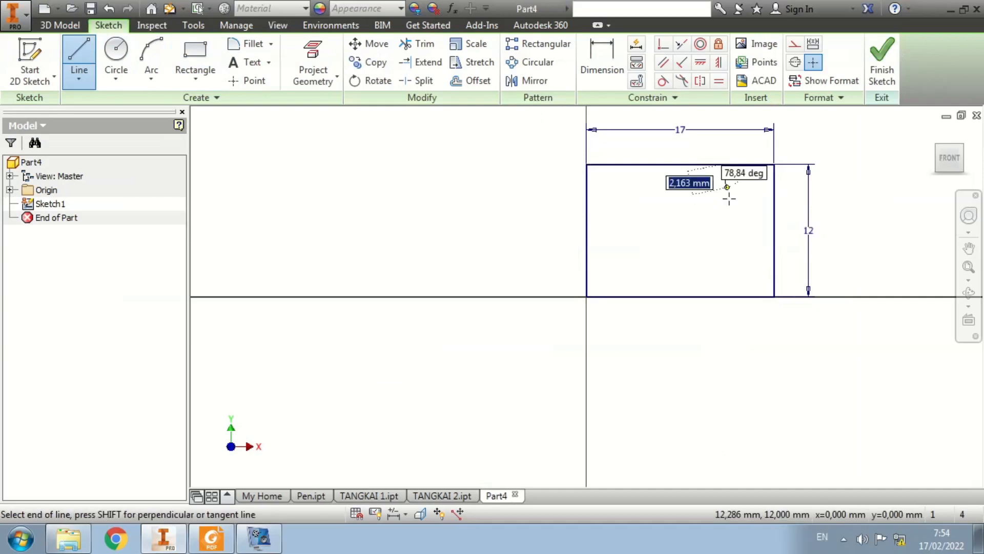
pyautogui.click(722, 296)
pyautogui.press('d')
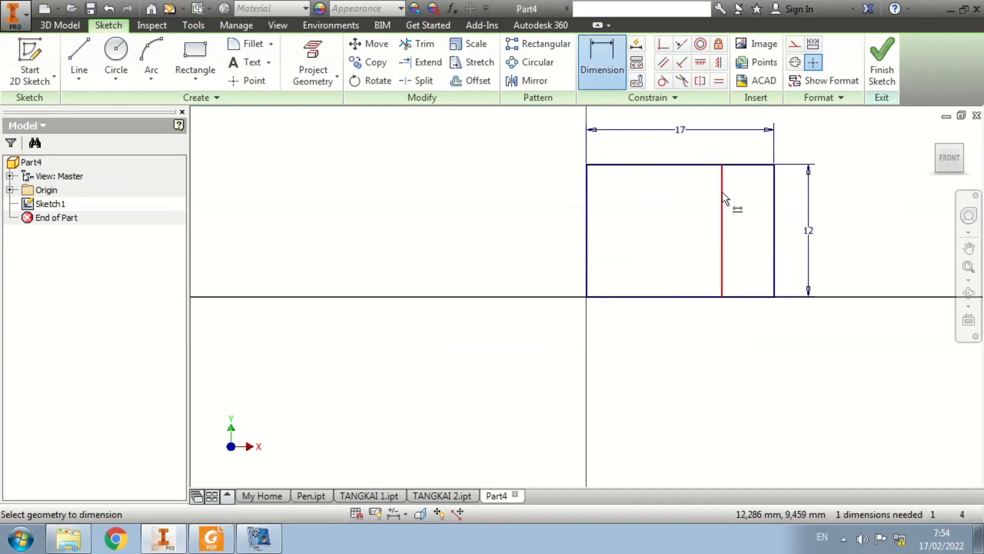
pyautogui.click(722, 193)
pyautogui.click(587, 212)
pyautogui.click(621, 145)
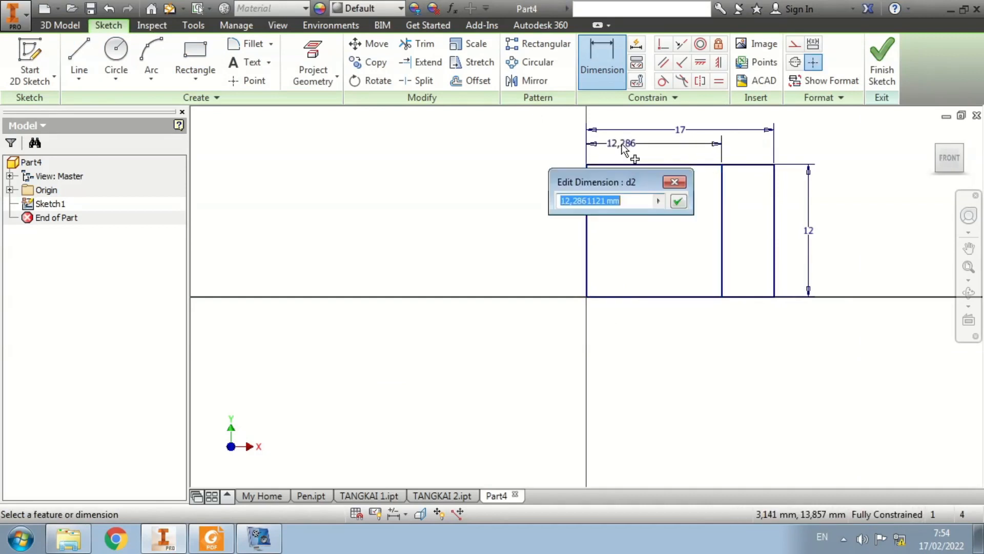
pyautogui.write('14.25')
pyautogui.press('Return')
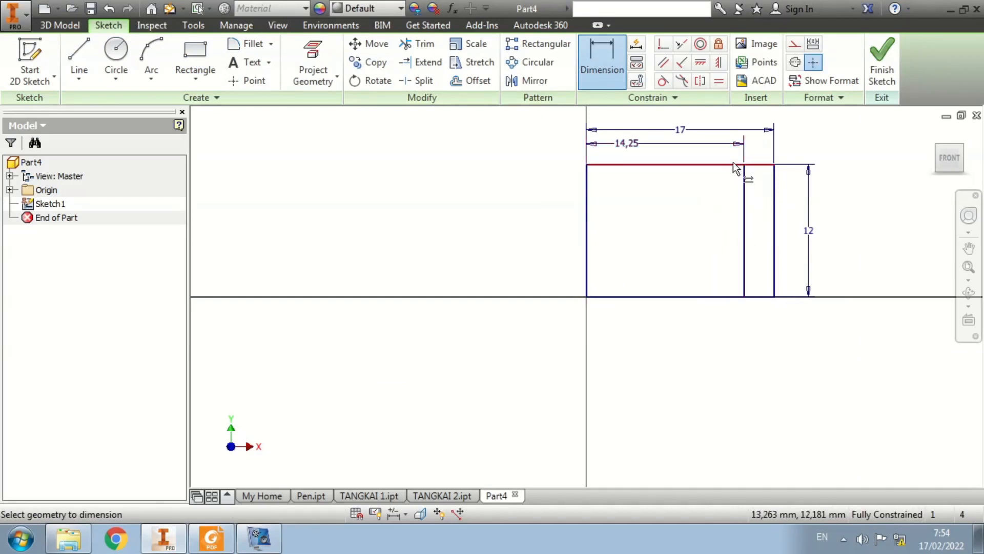
# Check the notch angles in the PDF drawing and draw a line about 12.6 mm long, 45° down to the right from the inner vertical line's upper end
pyautogui.hotkey('alt', 'Tab')
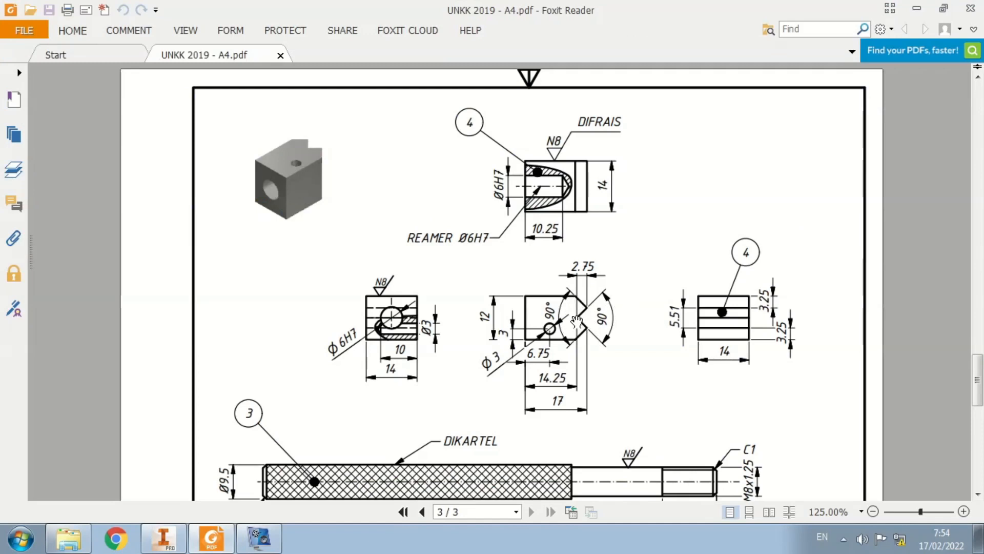
pyautogui.hotkey('alt', 'Tab')
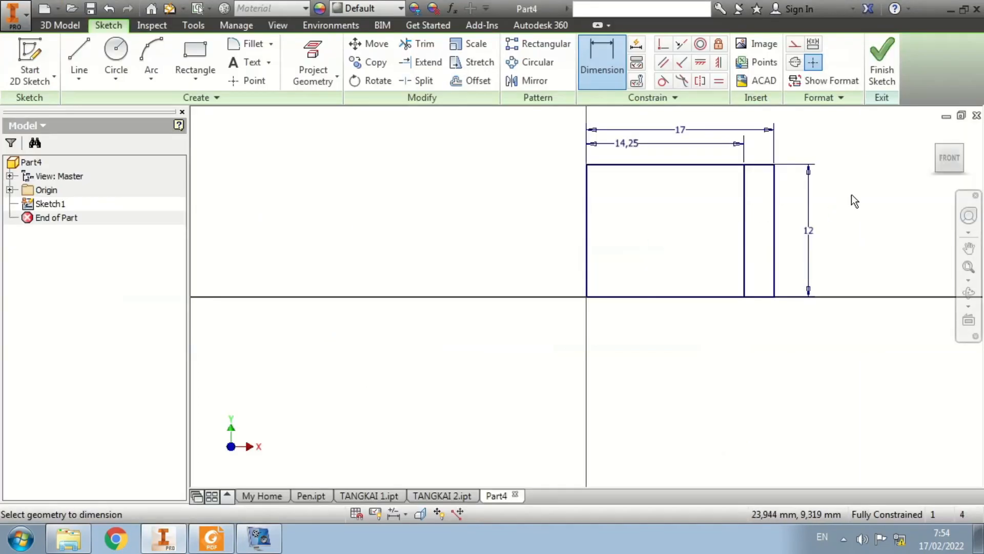
pyautogui.moveTo(851, 195); pyautogui.dragTo(624, 241, button='middle')
pyautogui.click(79, 55)
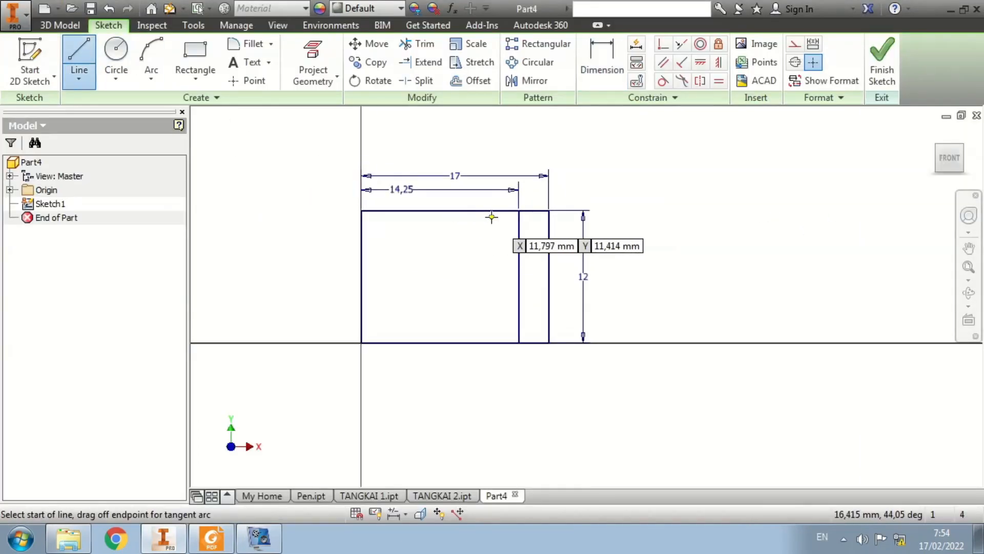
pyautogui.click(519, 210)
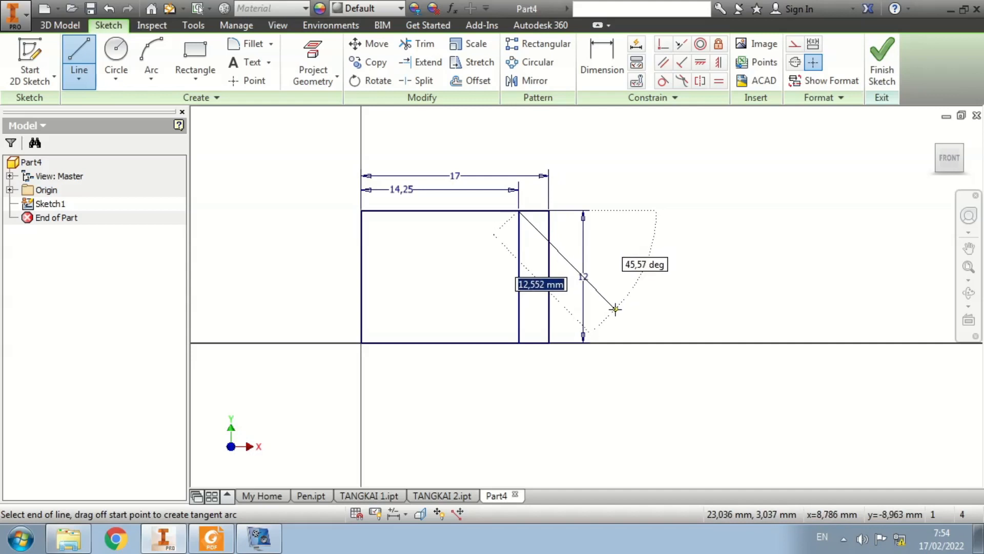
pyautogui.press('Tab')
pyautogui.write('4')
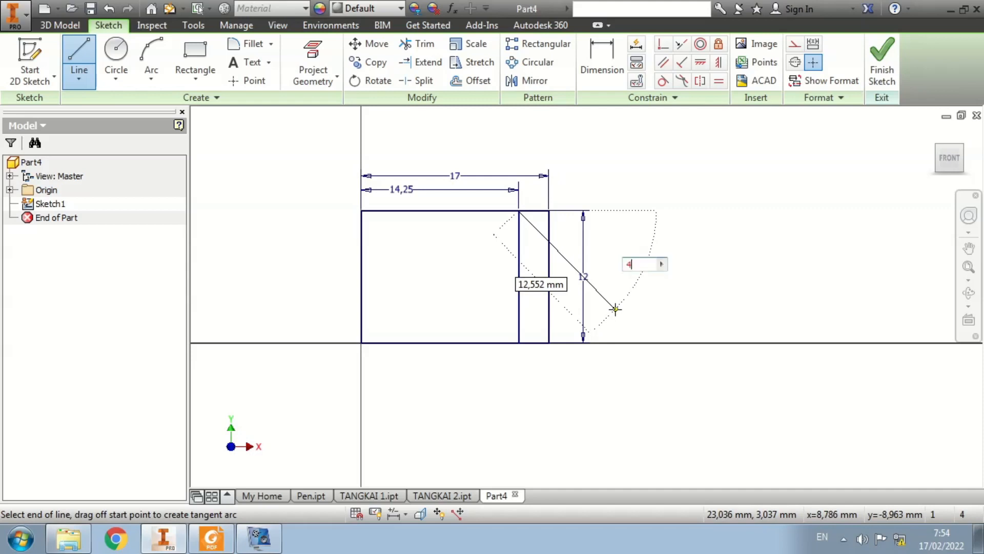
pyautogui.press('Tab')
pyautogui.press('Return')
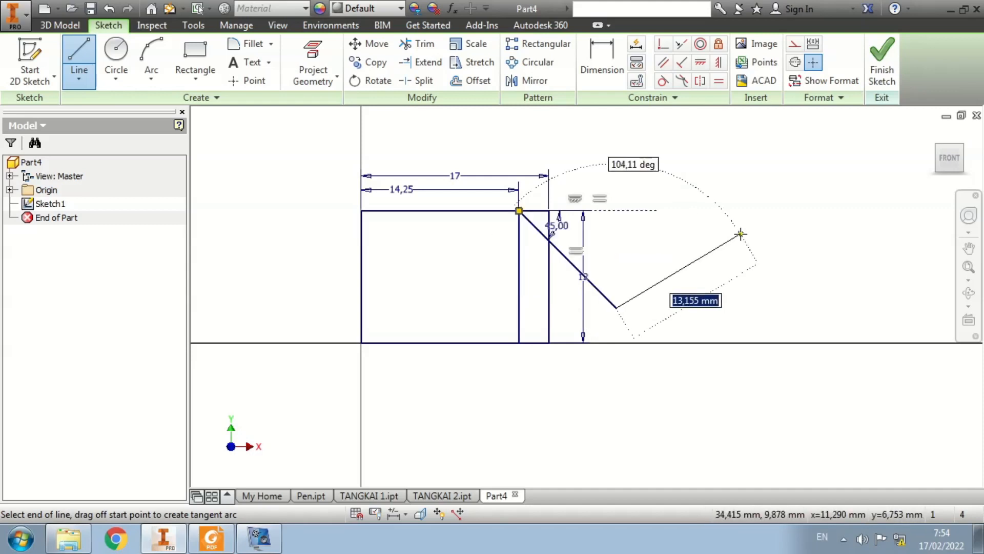
pyautogui.press('Escape')
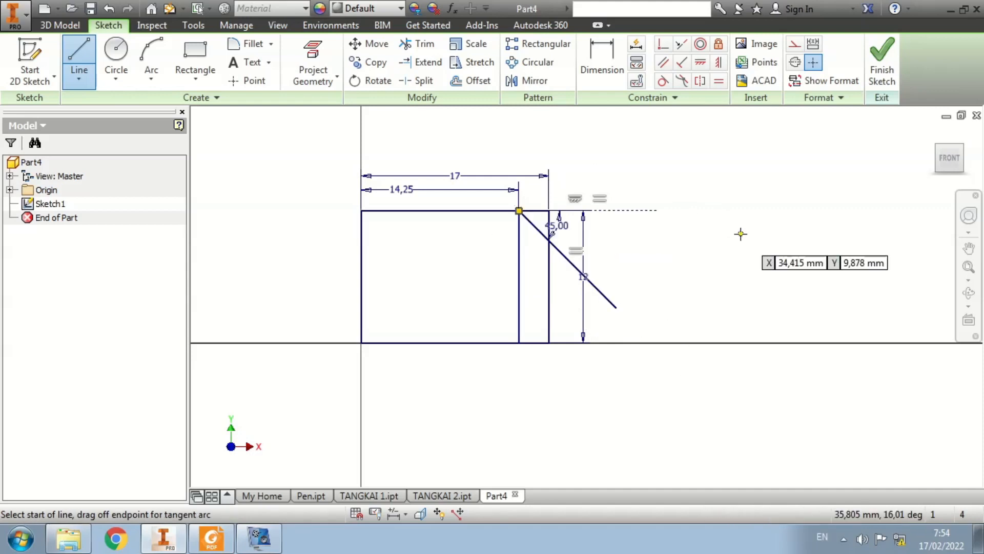
# Draw a line about 19 mm long, 45° up to the right from the inner vertical line's lower end
pyautogui.click(519, 342)
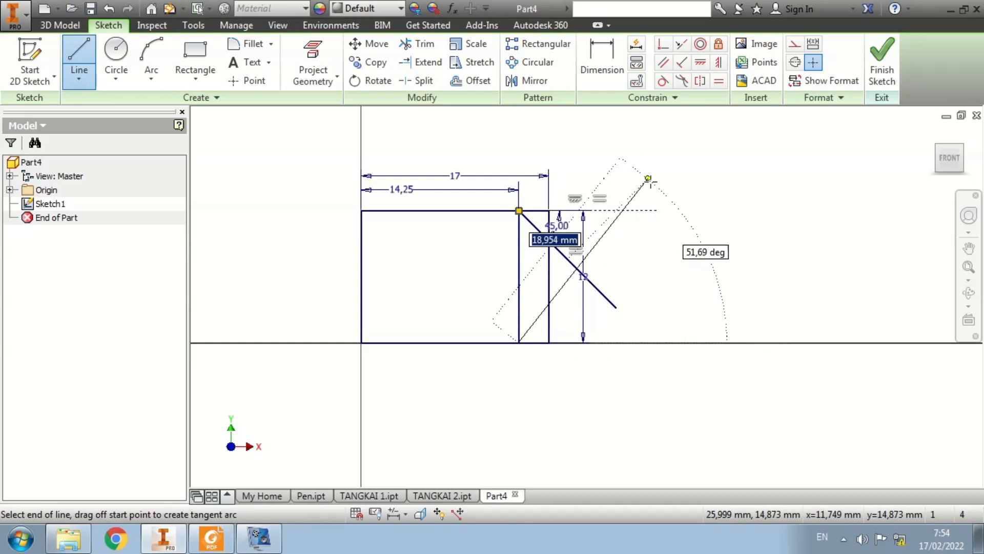
pyautogui.press('Tab')
pyautogui.write('4')
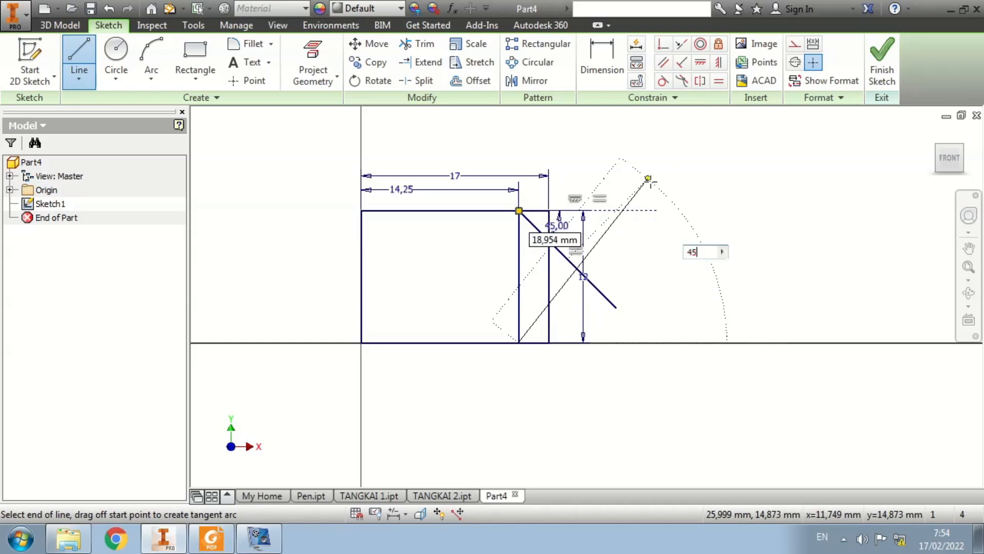
pyautogui.press('Return')
pyautogui.press('Escape')
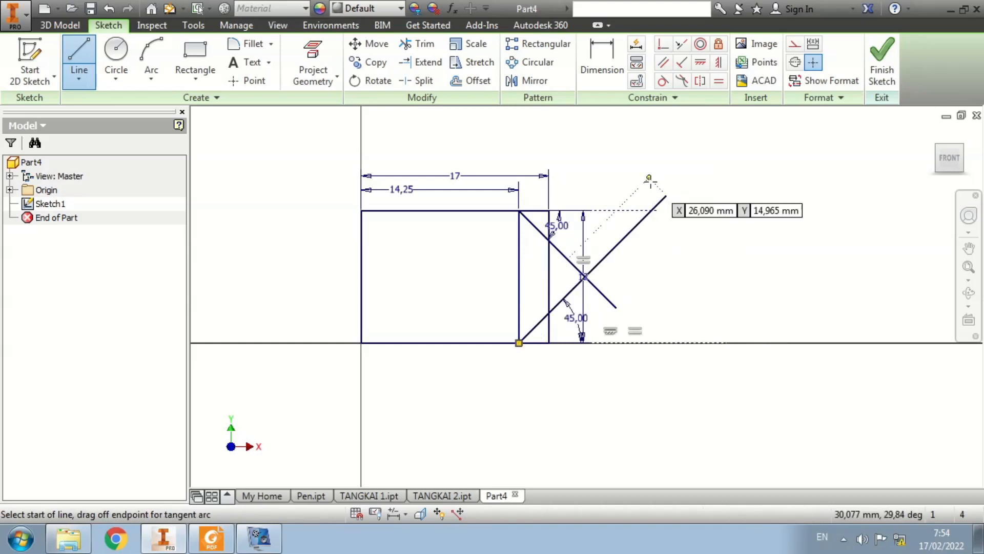
# Draw a line about 12.9 mm long, 45° up to the right from the inner vertical line's midpoint
pyautogui.click(519, 276)
pyautogui.press('Tab')
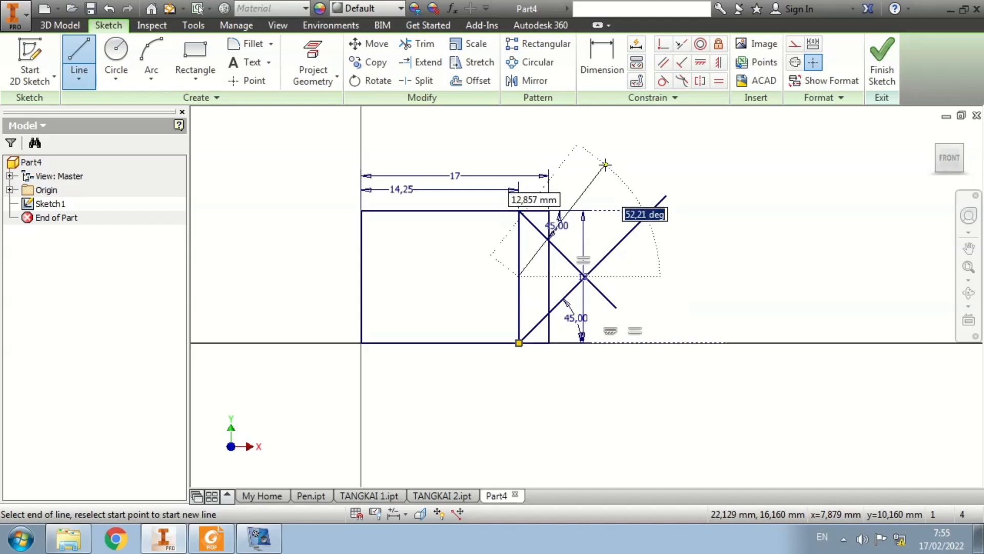
pyautogui.write('45')
pyautogui.press('Return')
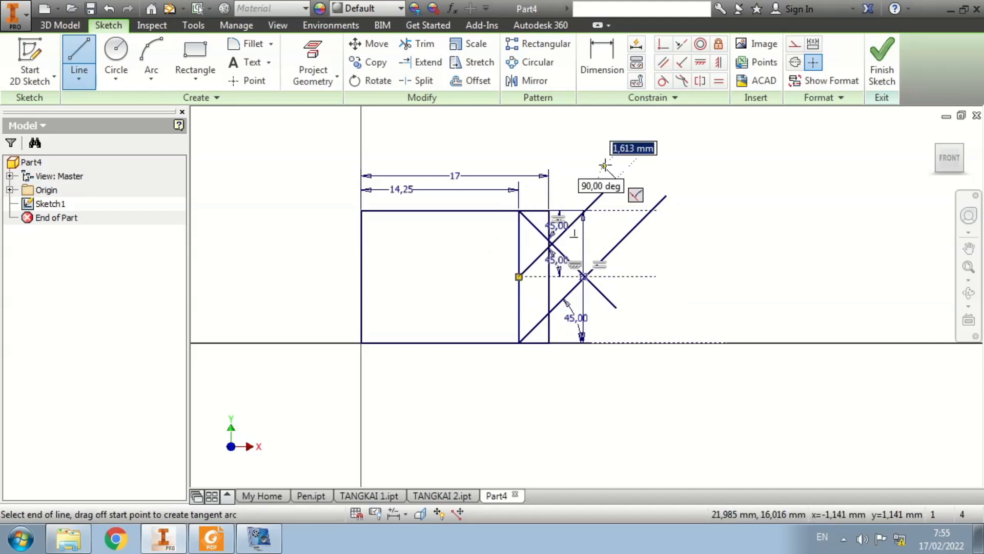
pyautogui.press('Escape')
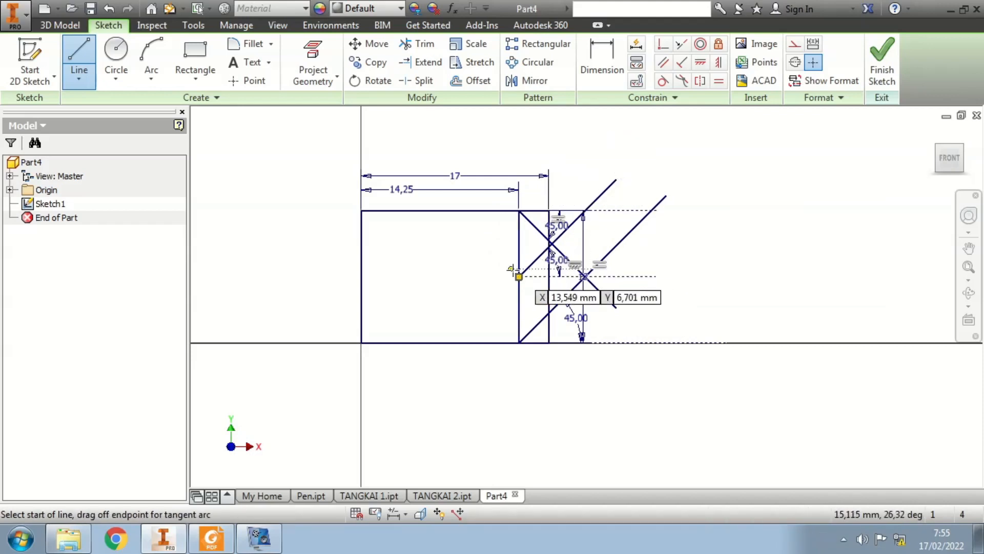
# Draw a line about 18.2 mm long, 45° down to the right from the inner vertical line's midpoint
pyautogui.click(519, 277)
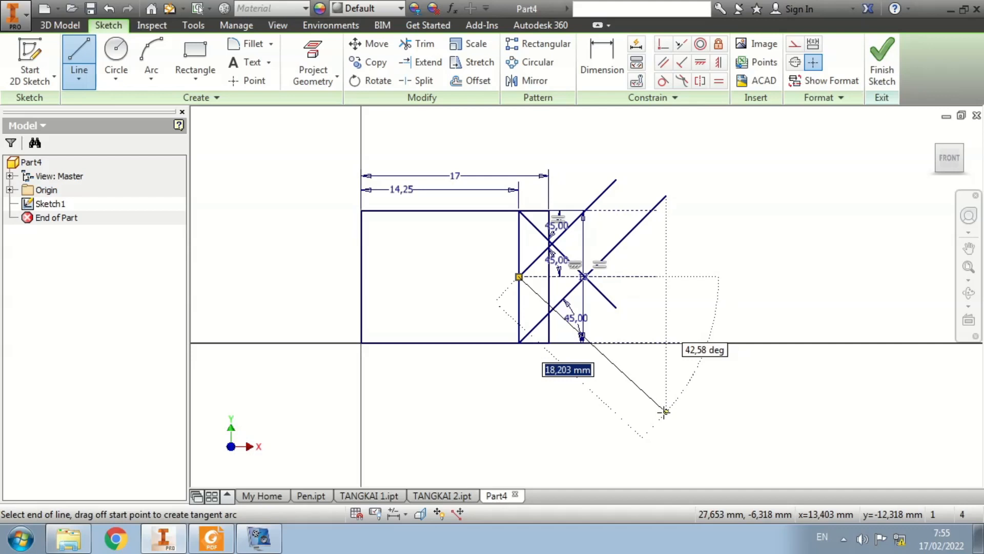
pyautogui.press('Tab')
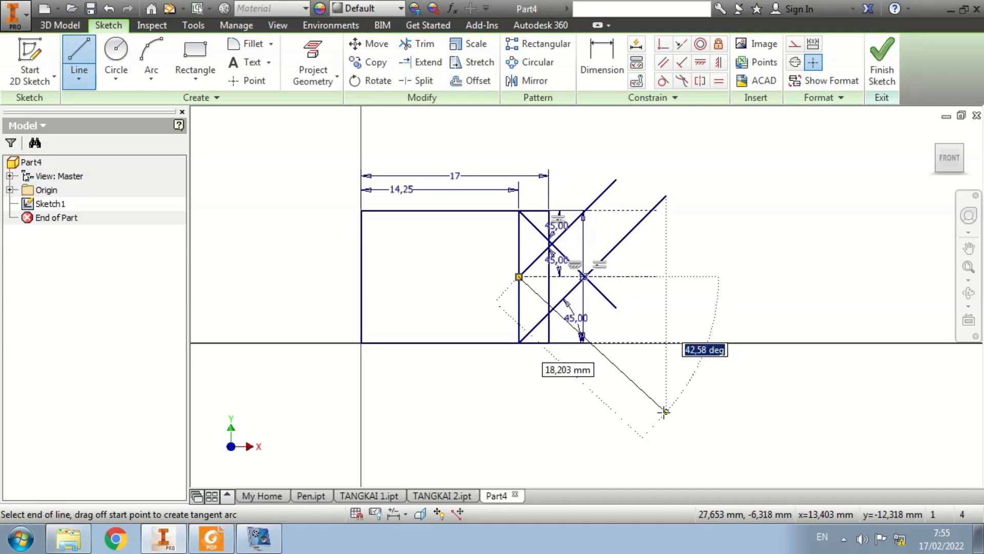
pyautogui.write('45')
pyautogui.press('Return')
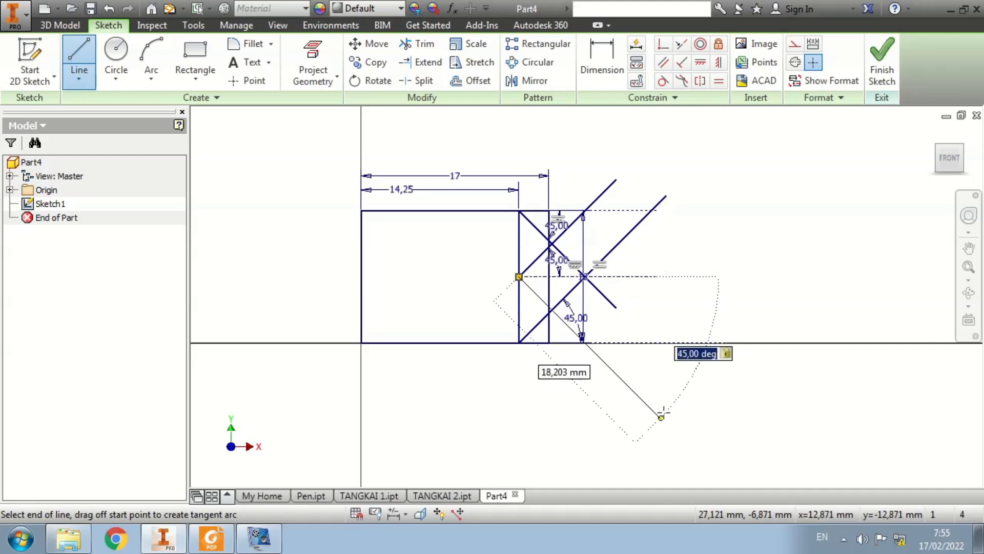
pyautogui.press('Escape')
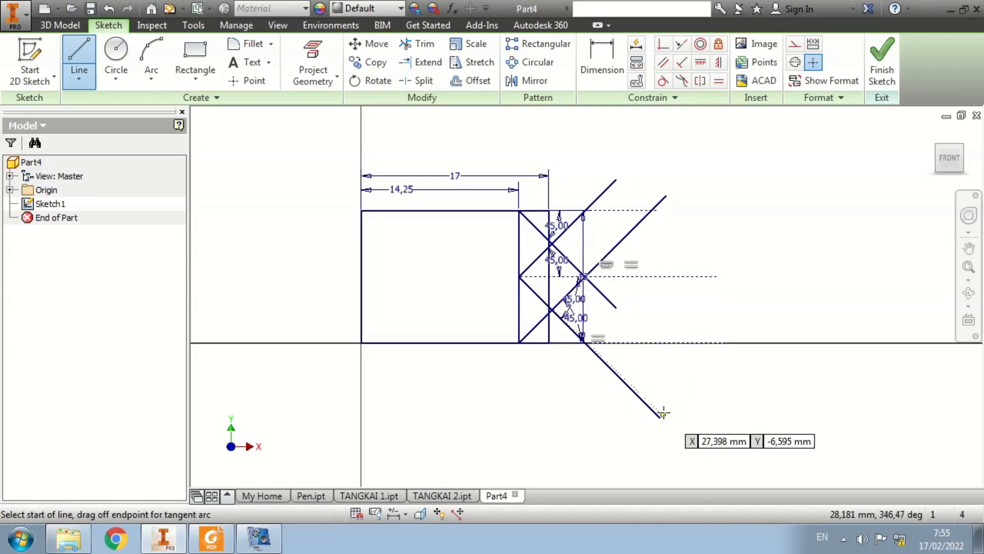
pyautogui.press('Escape')
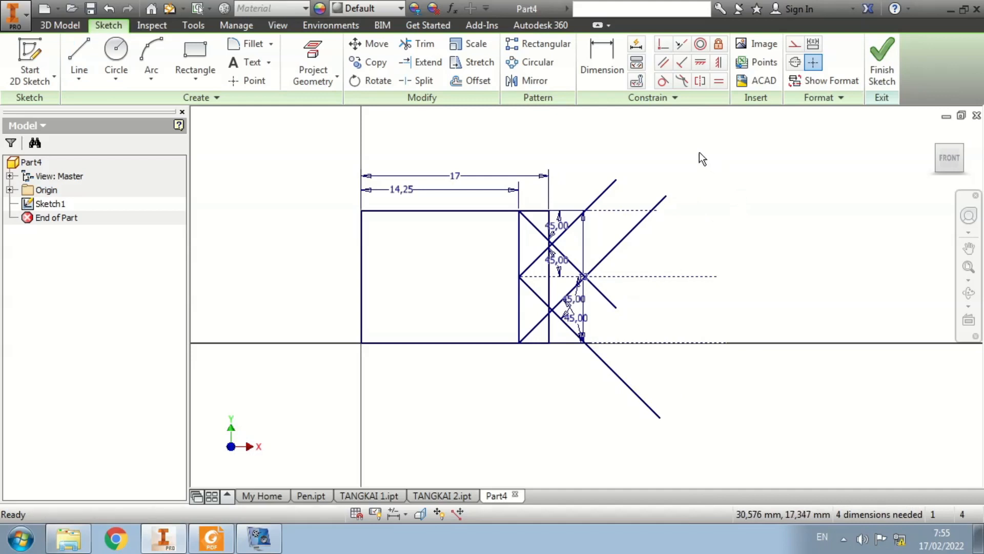
# Trim away the upper and lower halves of the inner vertical line behind the 45° diagonals
pyautogui.click(418, 44)
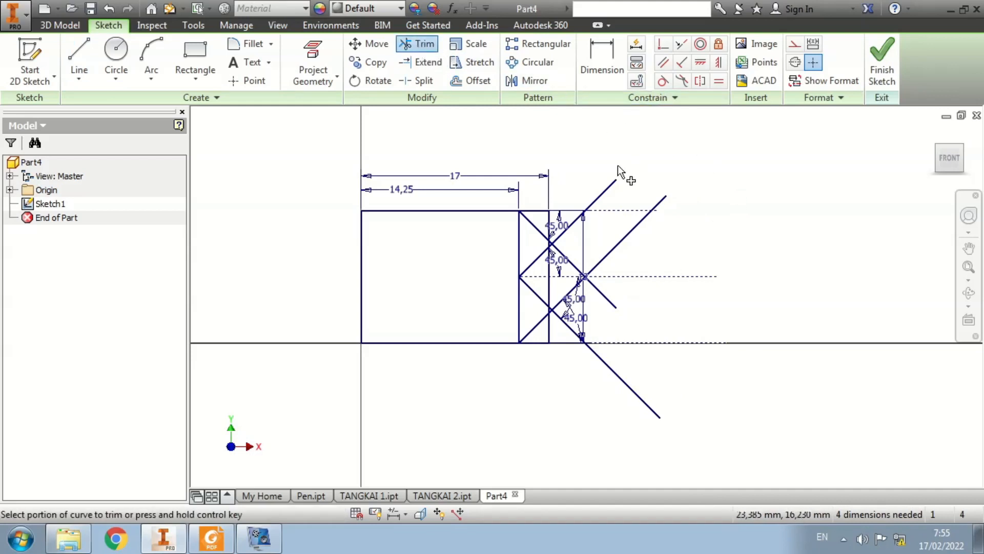
pyautogui.click(519, 247)
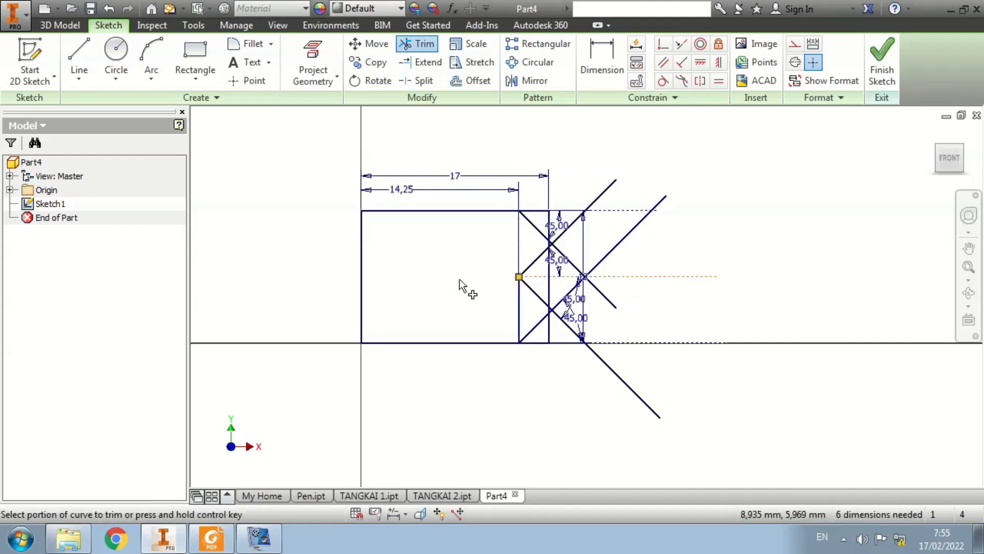
pyautogui.click(516, 305)
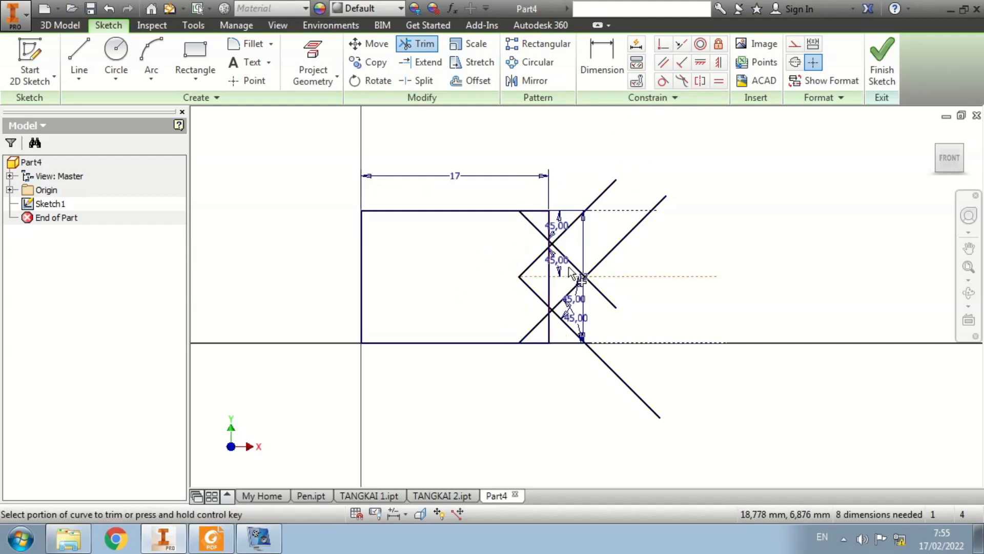
# Trim the outer ends of the four 45° diagonals back to their crossing points, forming two pointed teeth
pyautogui.click(599, 194)
pyautogui.click(568, 227)
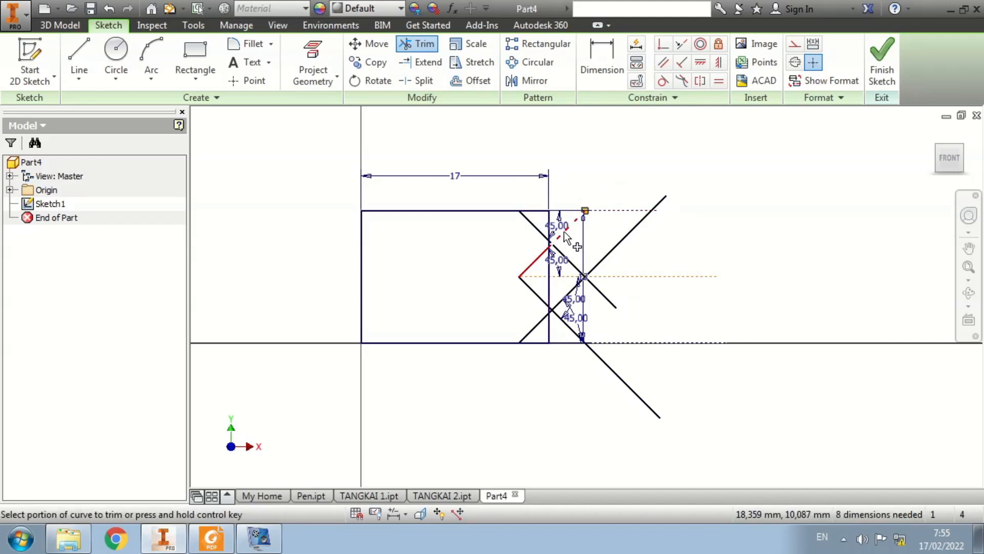
pyautogui.click(658, 205)
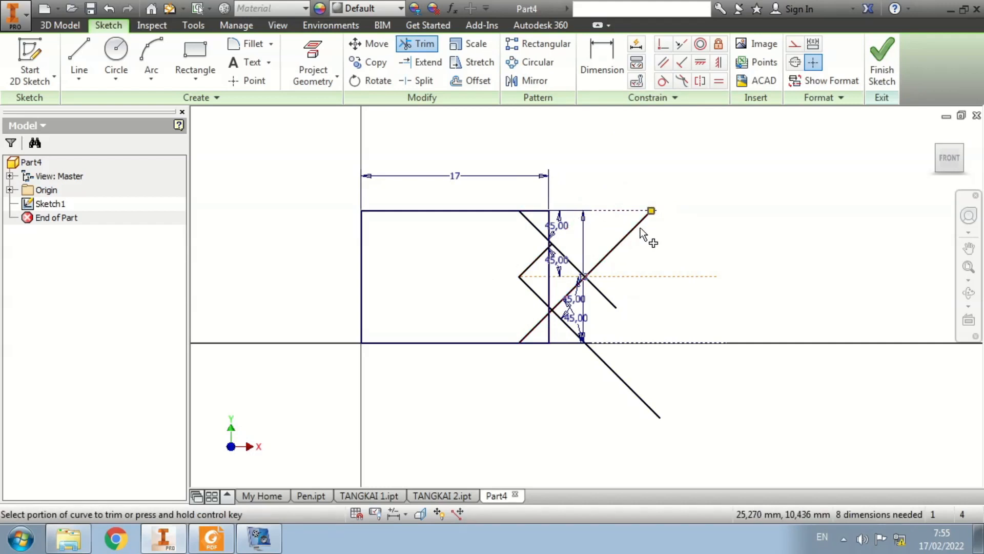
pyautogui.click(605, 297)
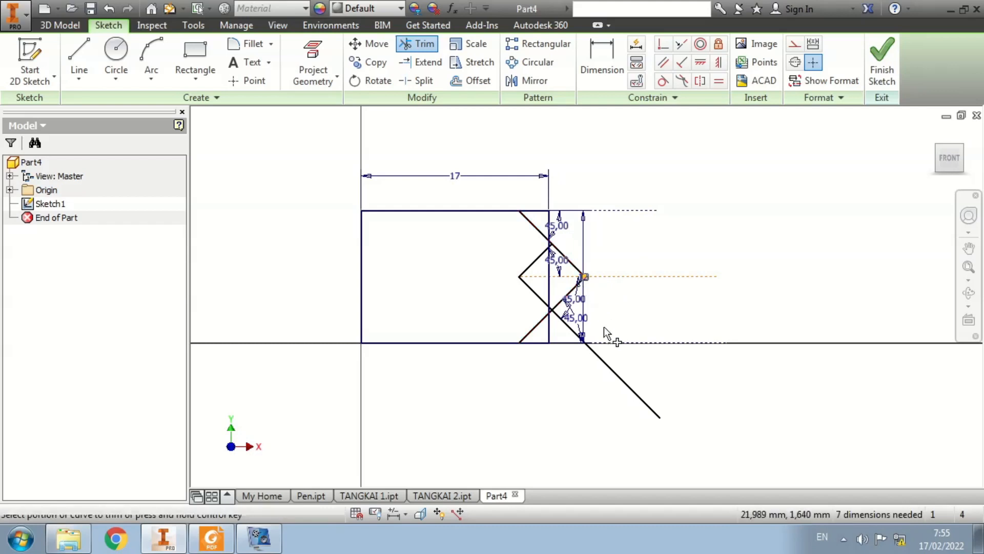
pyautogui.click(610, 377)
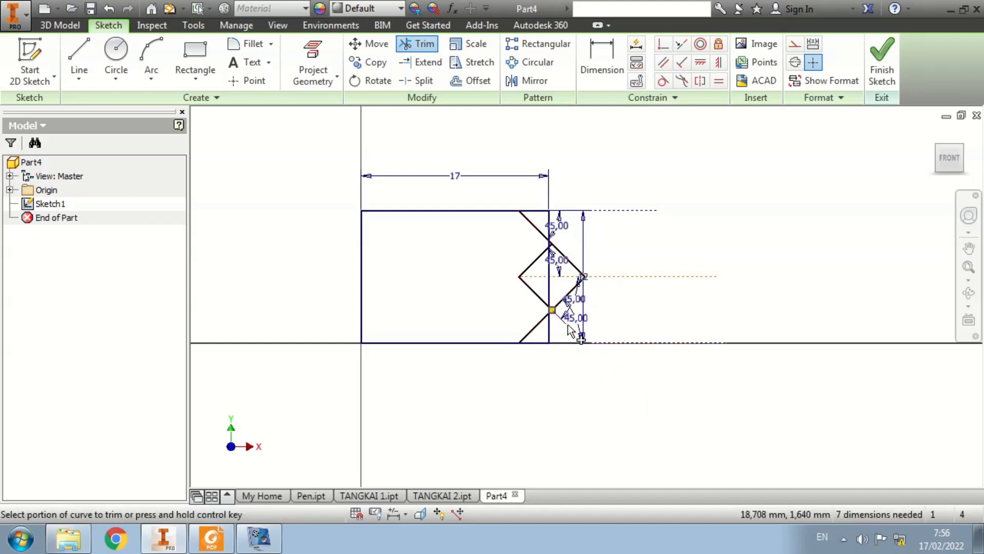
pyautogui.scroll(-5, 567, 283)
pyautogui.click(596, 252)
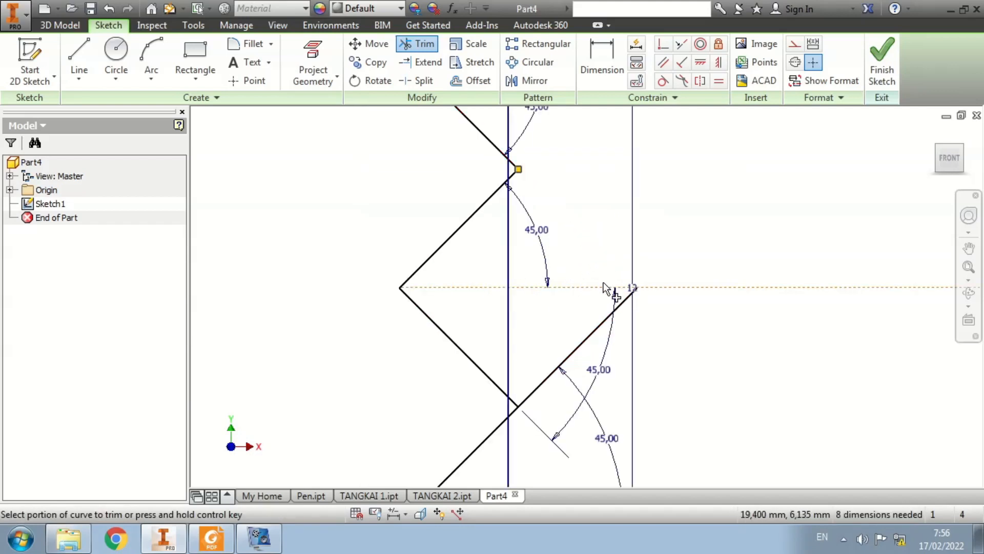
pyautogui.click(611, 319)
pyautogui.scroll(4, 686, 208)
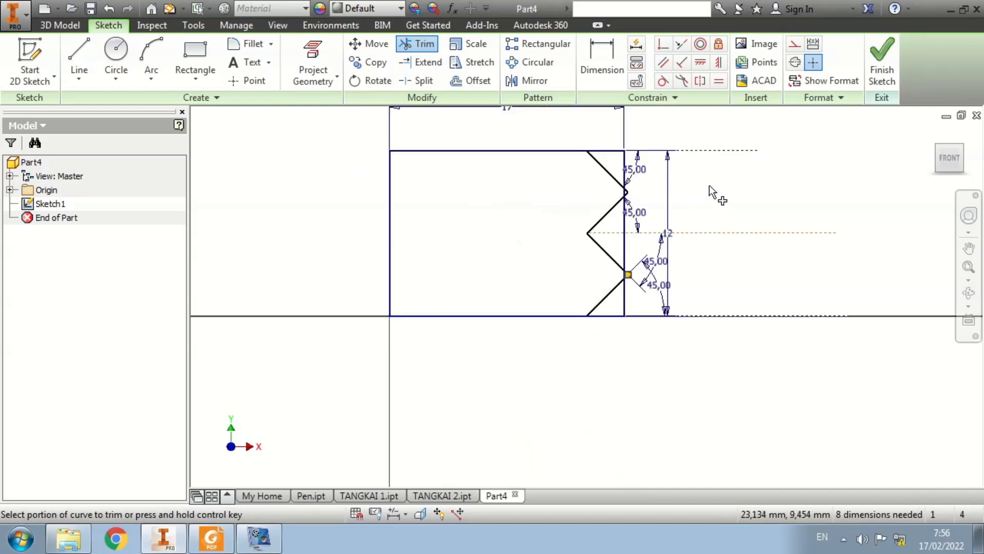
# Trim the upper and lower edges back to the diagonals, delete the outer vertical line across the teeth and finish the sketch
pyautogui.click(611, 154)
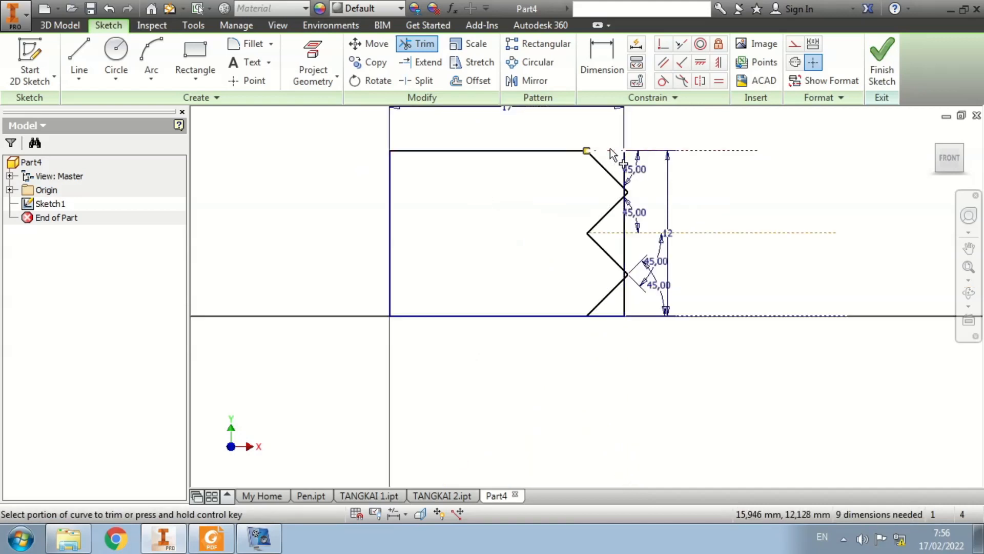
pyautogui.click(611, 319)
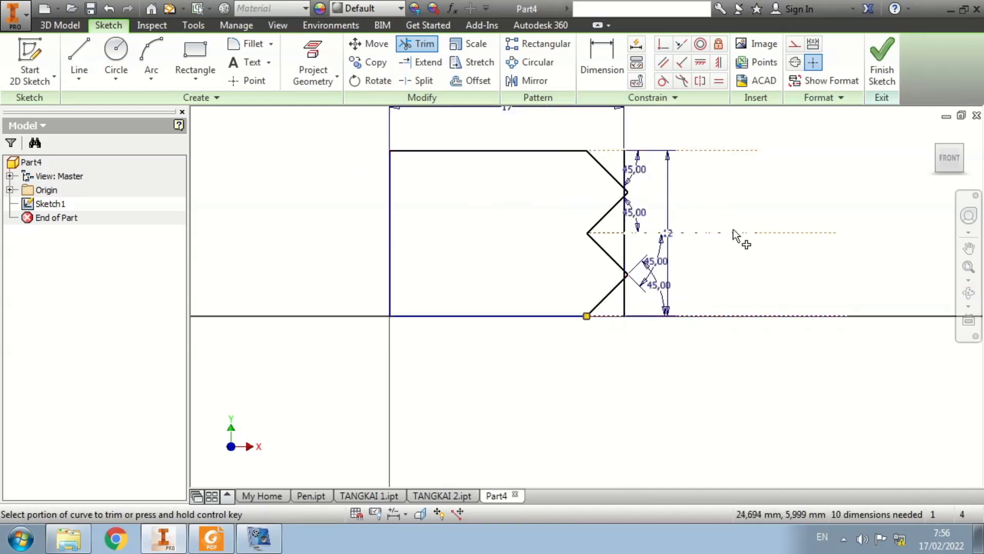
pyautogui.press('Escape')
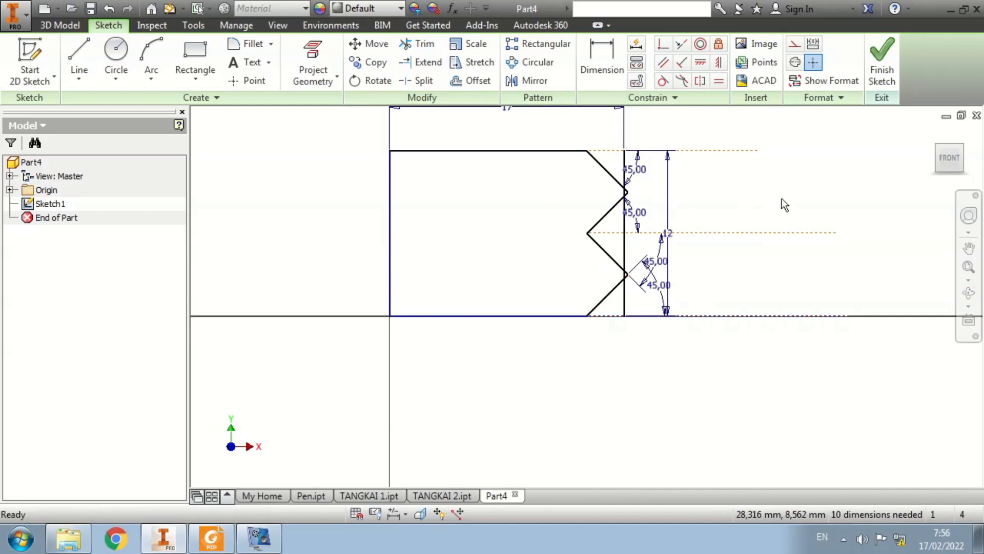
pyautogui.click(625, 228)
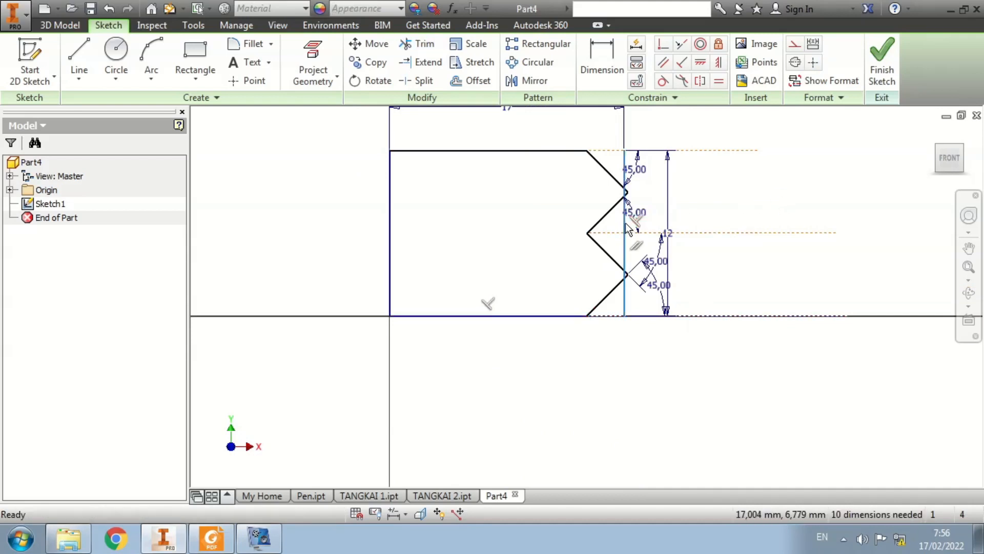
pyautogui.press('Delete')
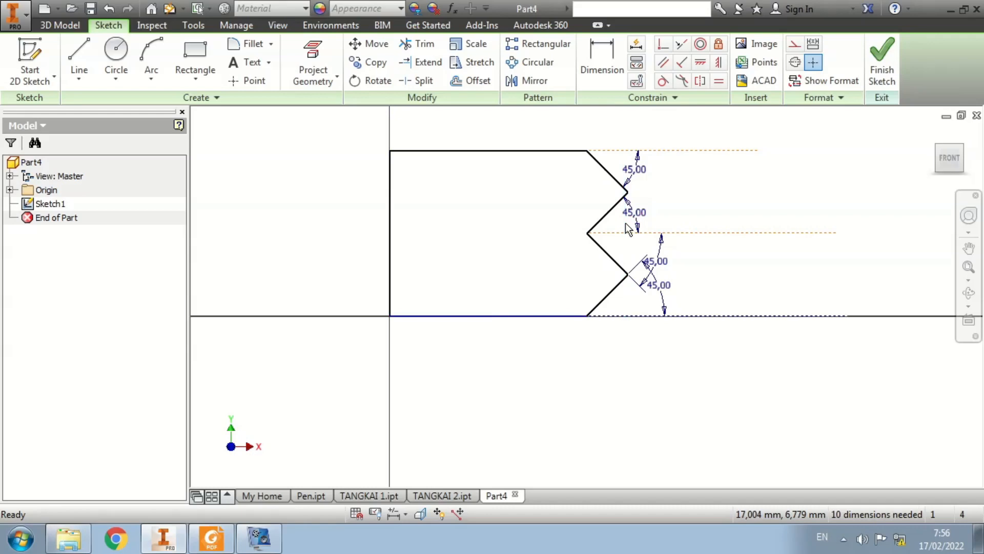
pyautogui.click(881, 58)
# Check the block's thickness in the PDF drawing and extrude the notched profile 14 mm
pyautogui.hotkey('alt', 'Tab')
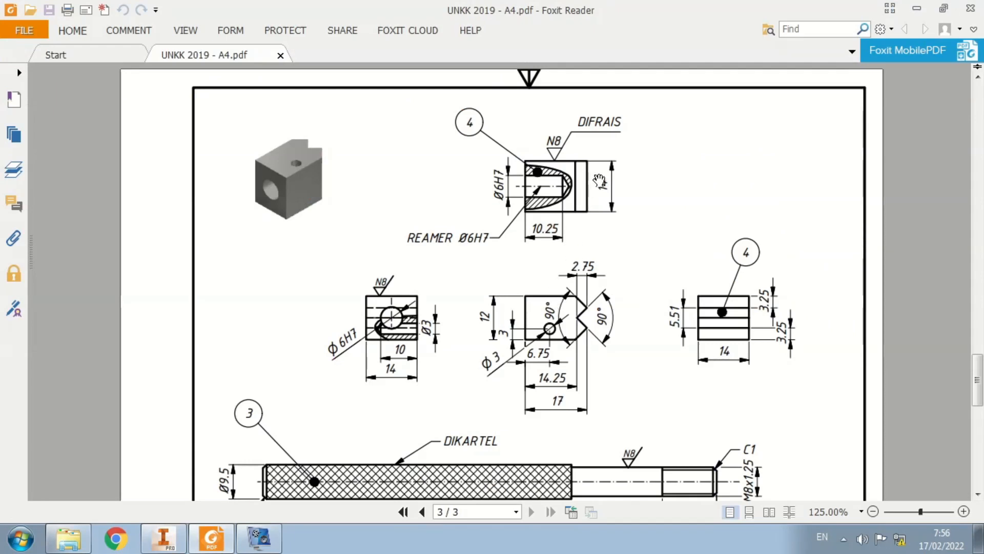
pyautogui.hotkey('alt', 'Tab')
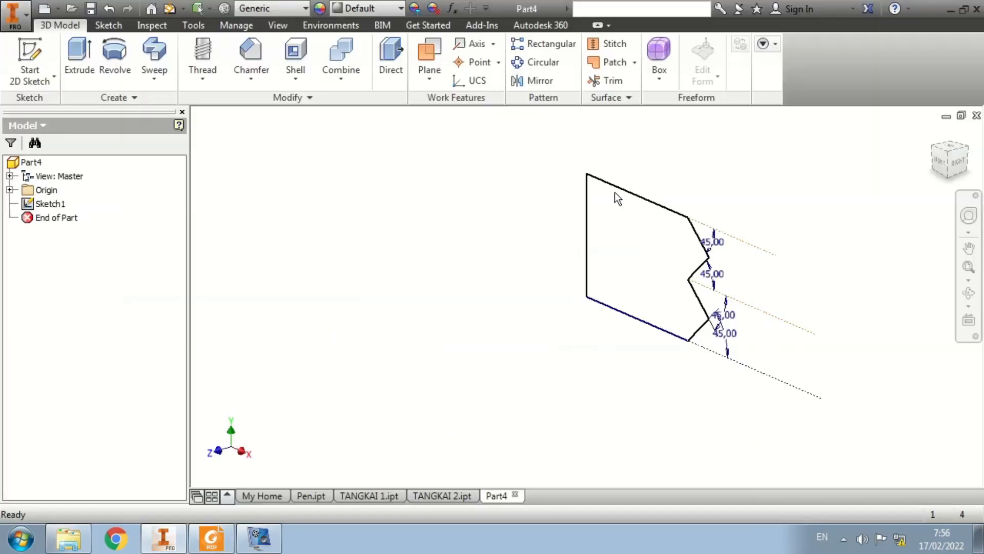
pyautogui.click(80, 57)
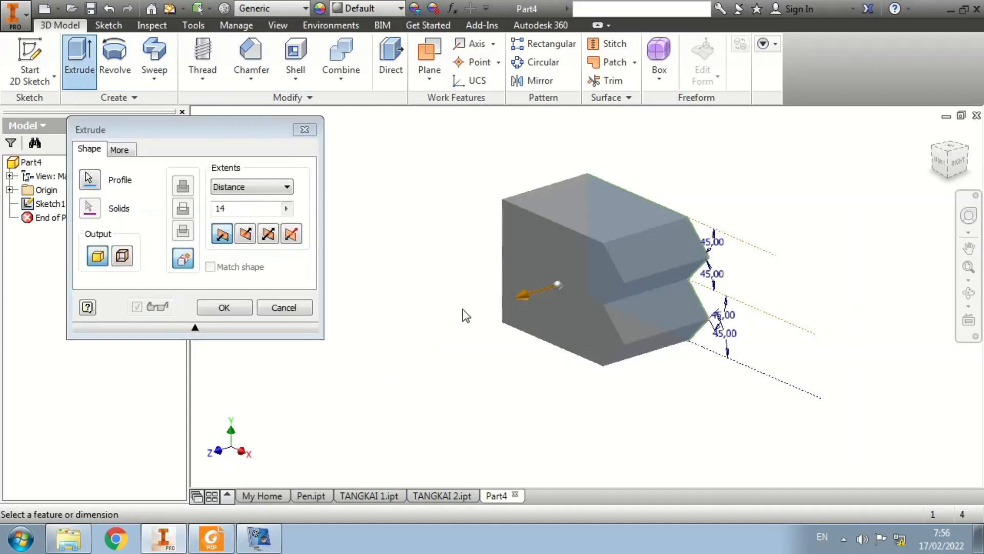
pyautogui.press('Return')
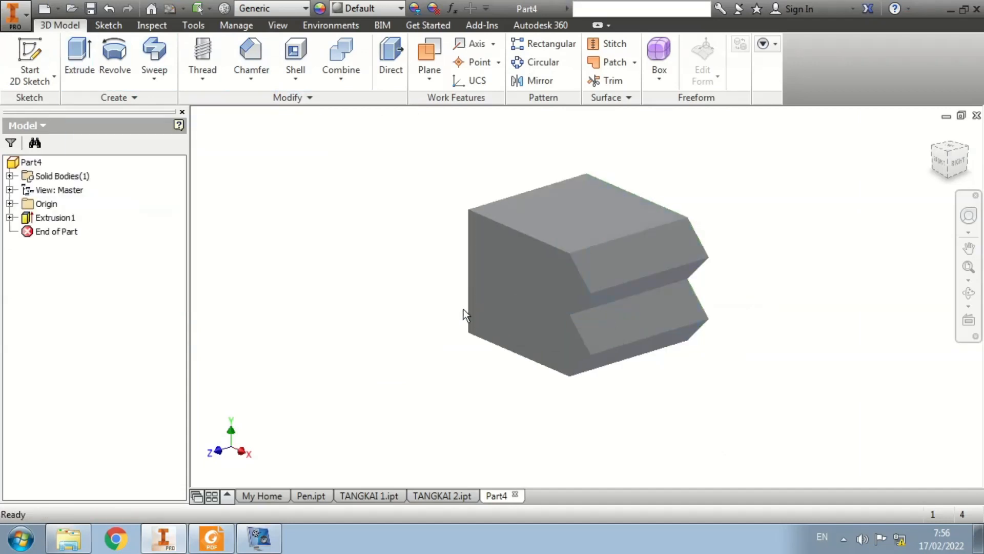
# Check the bore's location in the PDF drawing and start a linearly placed Hole on the block's flat end face opposite the notch
pyautogui.hotkey('alt', 'Tab')
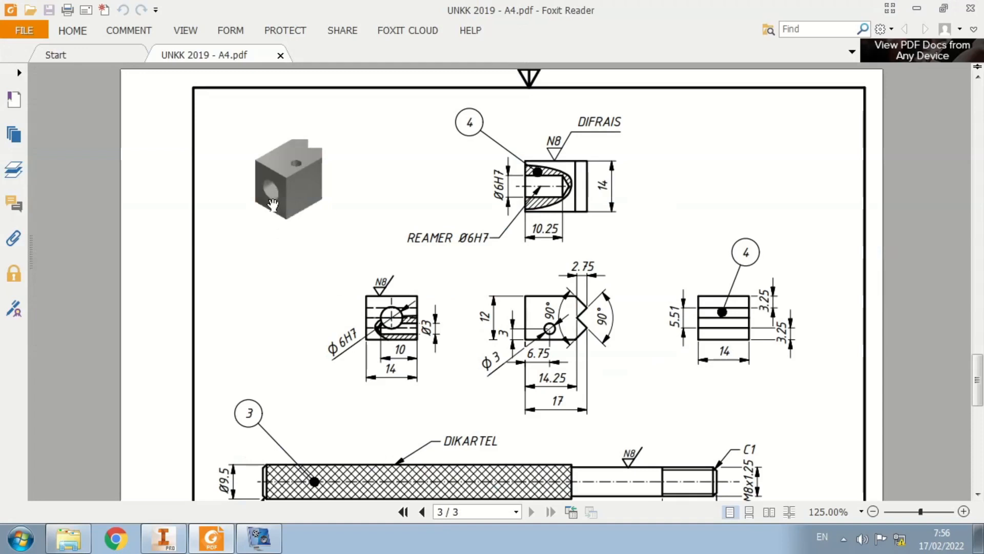
pyautogui.hotkey('alt', 'Tab')
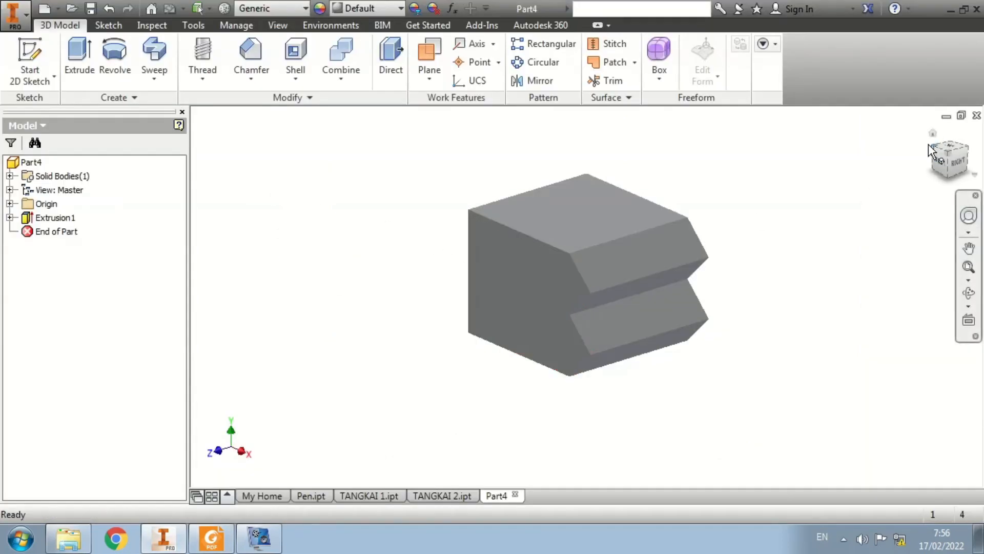
pyautogui.click(930, 146)
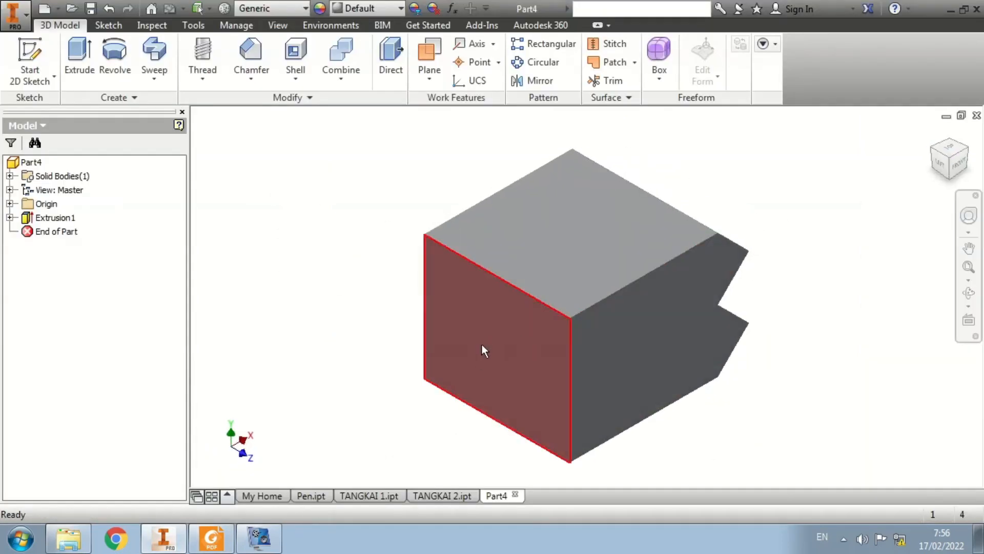
pyautogui.click(196, 81)
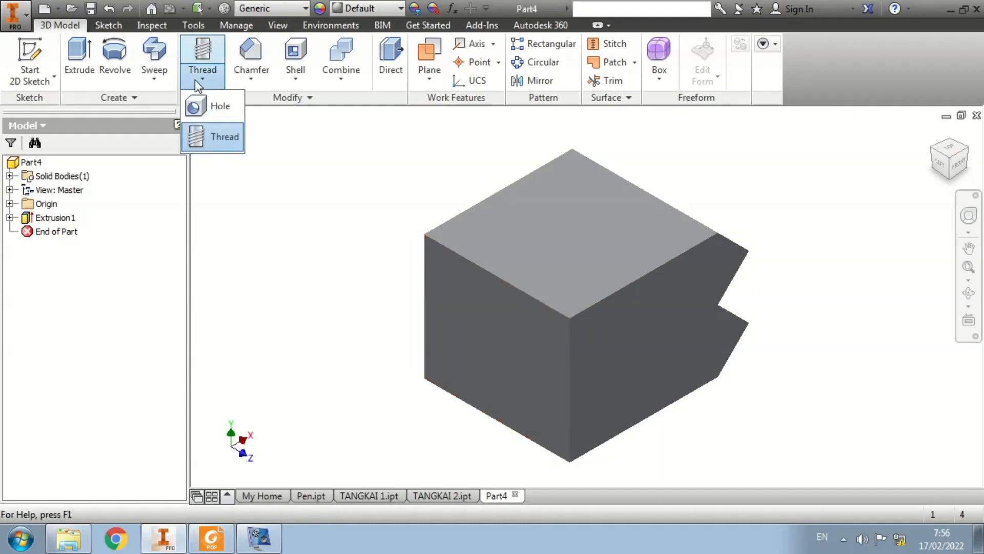
pyautogui.click(215, 109)
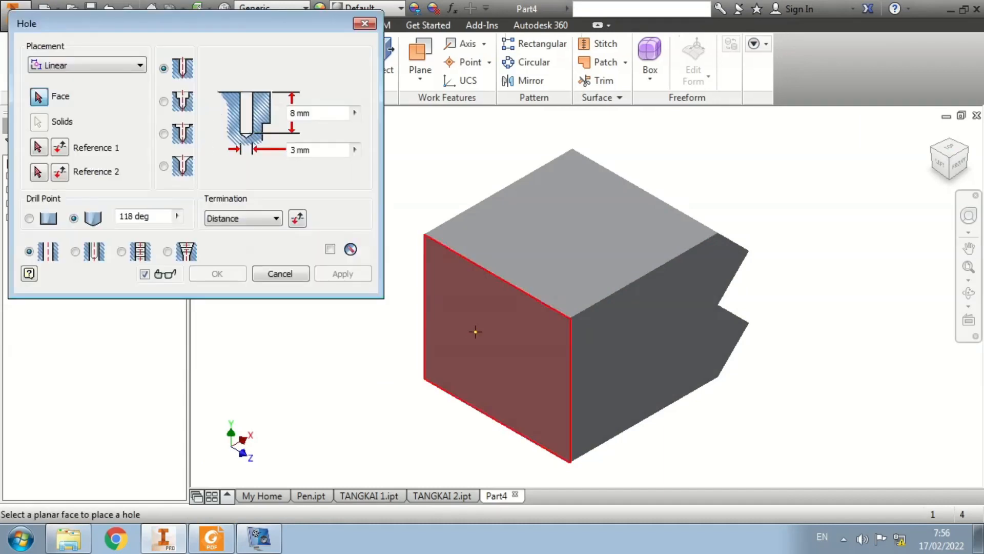
pyautogui.click(490, 342)
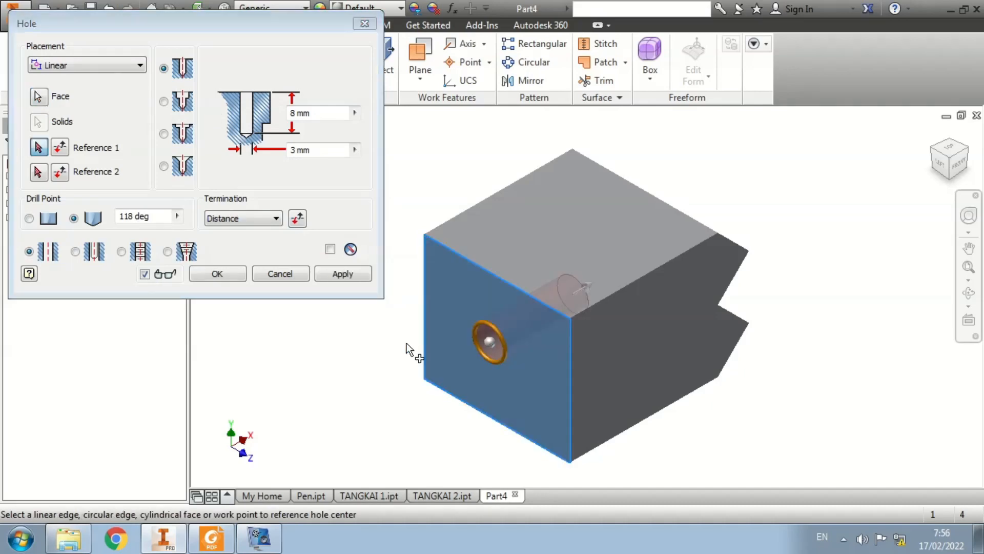
# Check part 4 in the PDF drawing and set the end-face hole to 6 mm diameter and 10.25 mm depth
pyautogui.hotkey('alt', 'Tab')
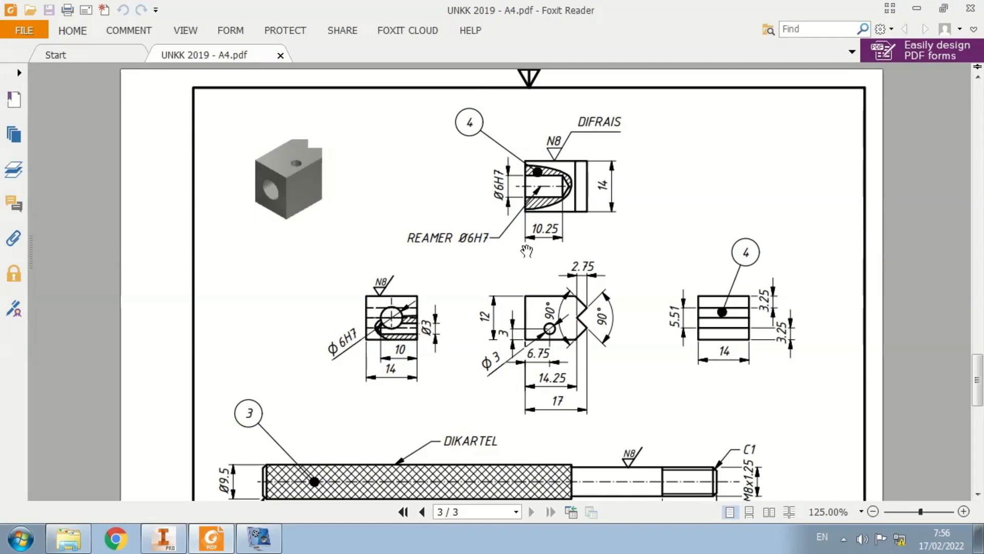
pyautogui.hotkey('alt', 'Tab')
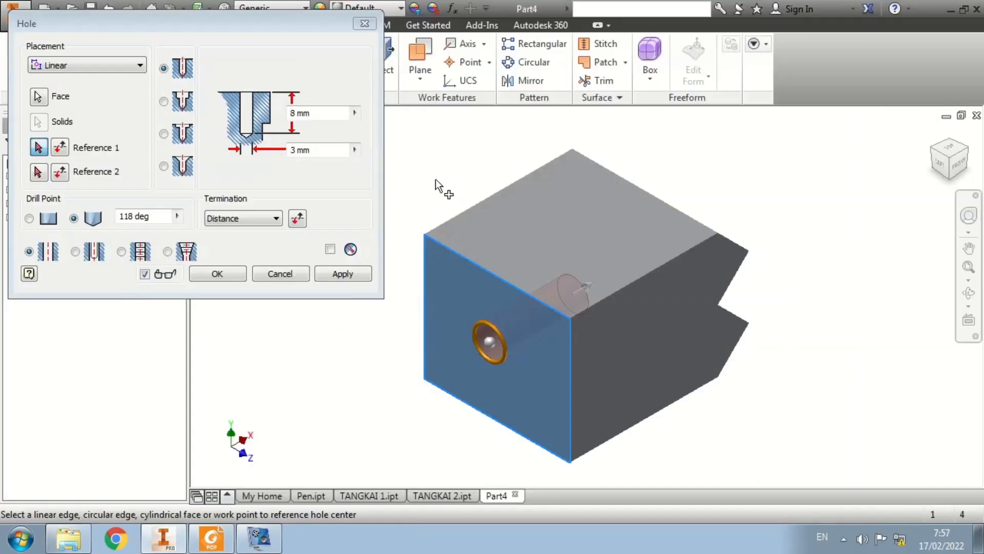
pyautogui.click(289, 151)
pyautogui.write('6')
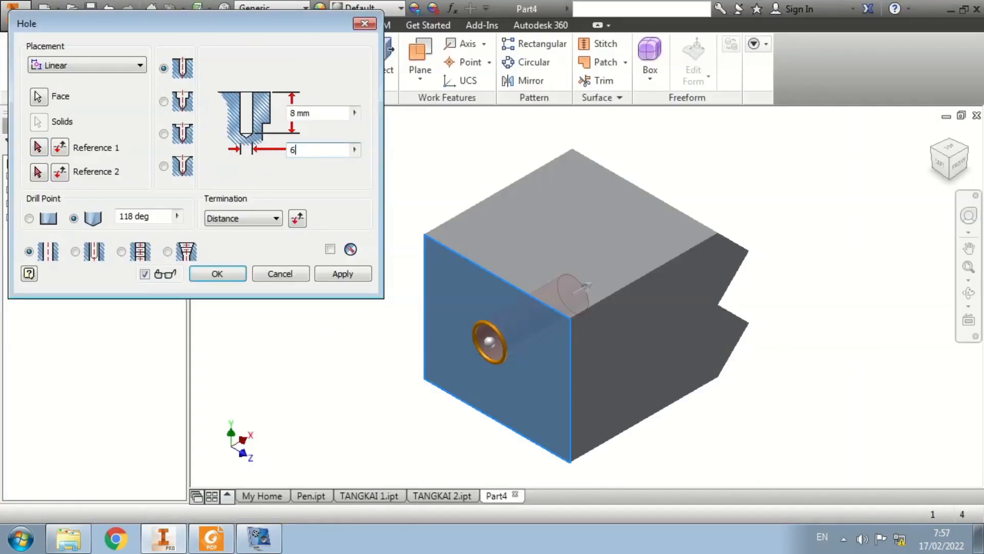
pyautogui.click(318, 113)
pyautogui.write('1')
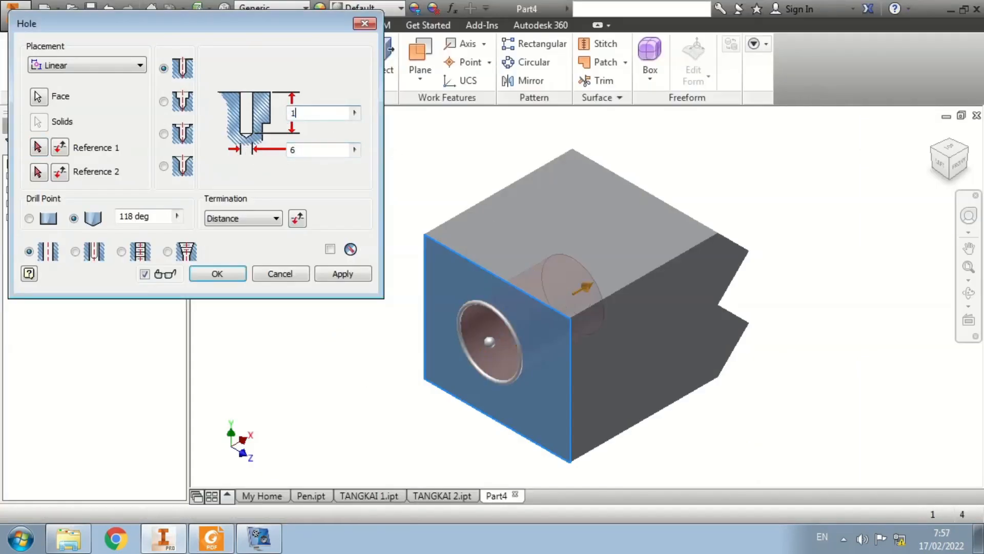
pyautogui.write('0.25')
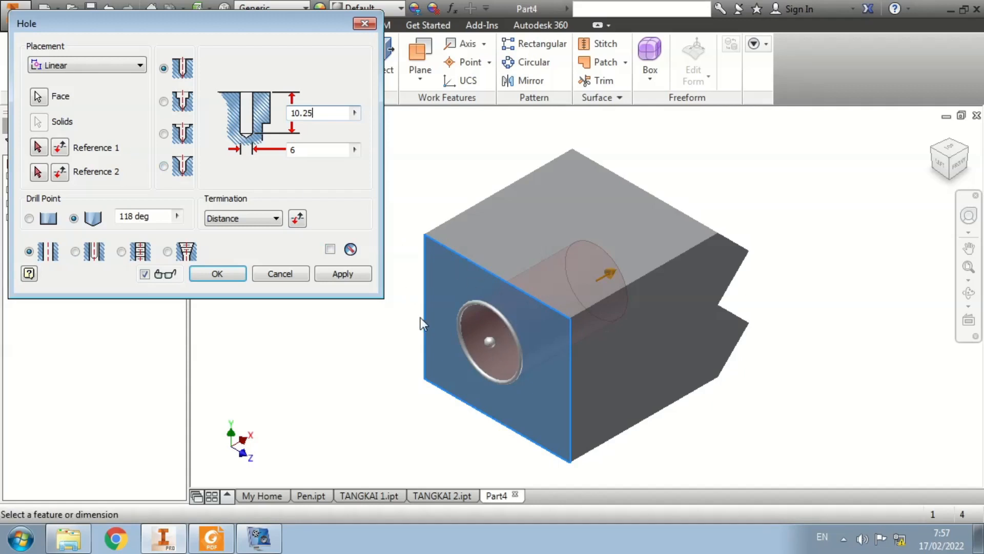
# Locate the 6 mm hole from the end face's left vertical edge and top edge, and create it
pyautogui.click(431, 301)
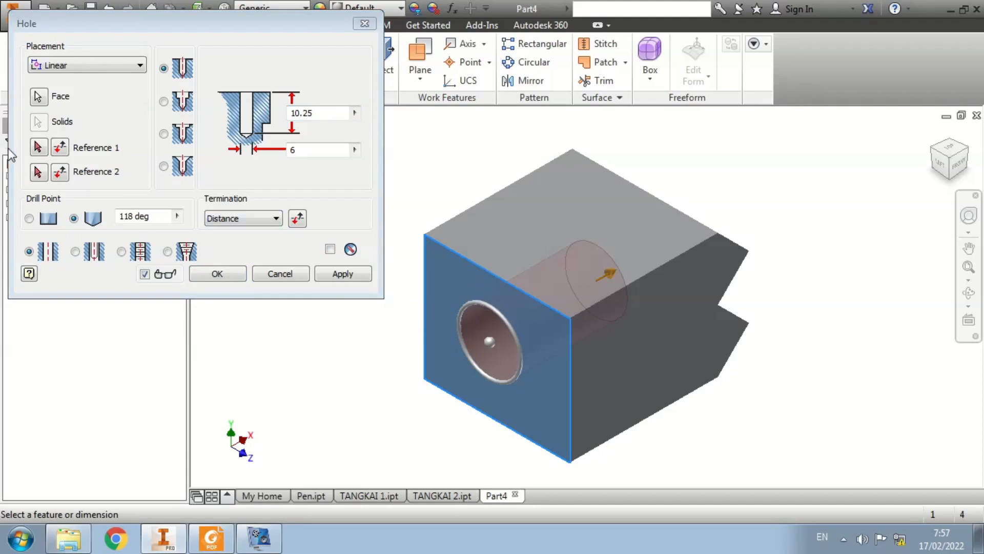
pyautogui.click(38, 149)
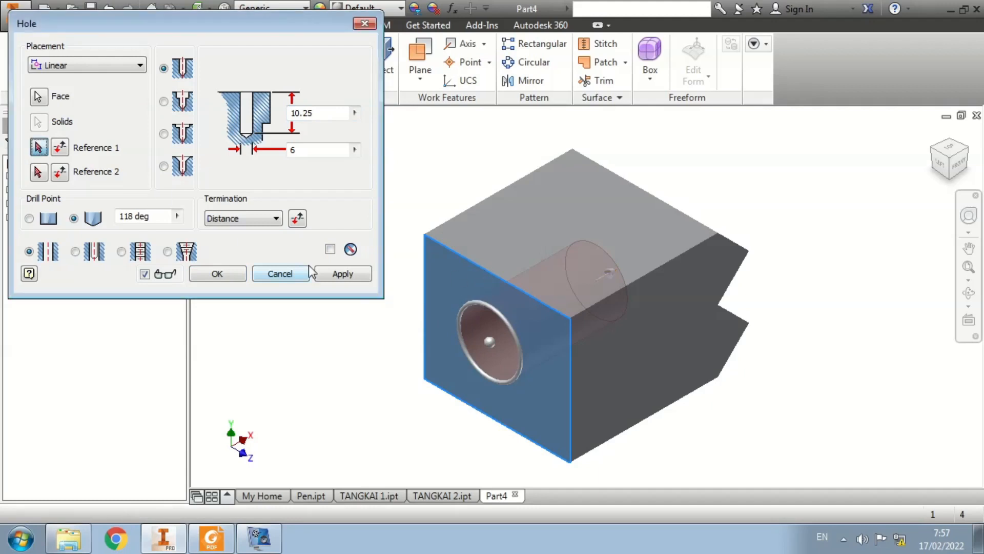
pyautogui.click(423, 303)
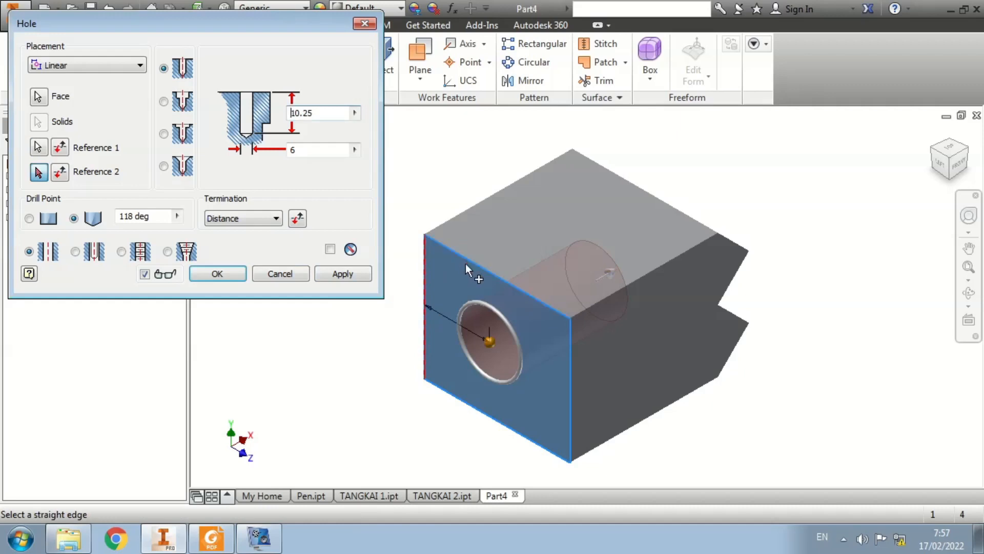
pyautogui.click(483, 330)
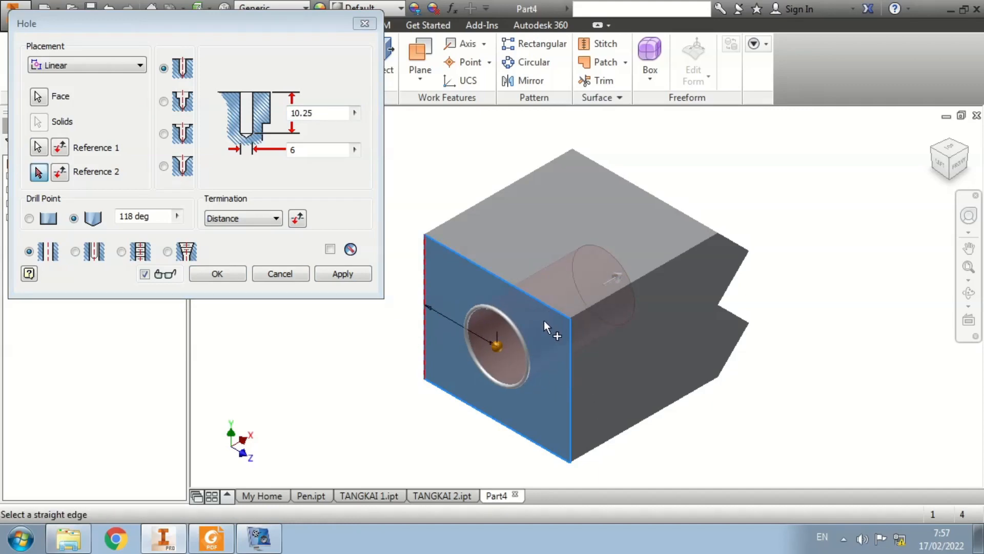
pyautogui.click(211, 538)
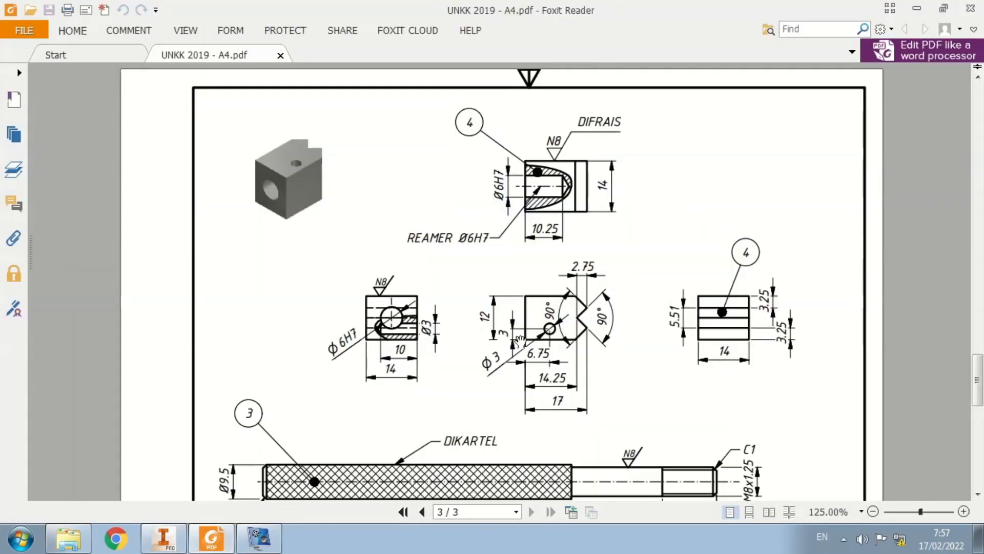
pyautogui.hotkey('alt', 'Tab')
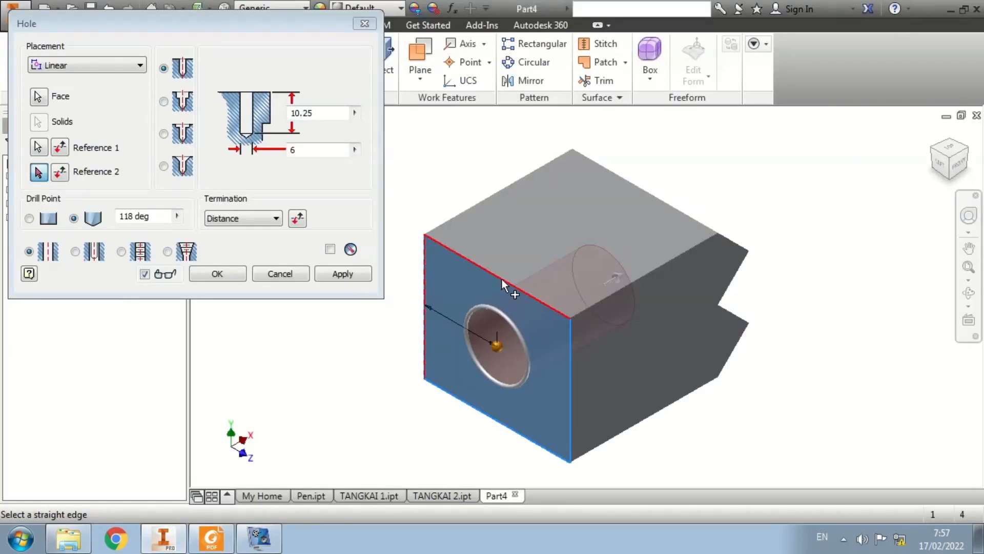
pyautogui.click(502, 279)
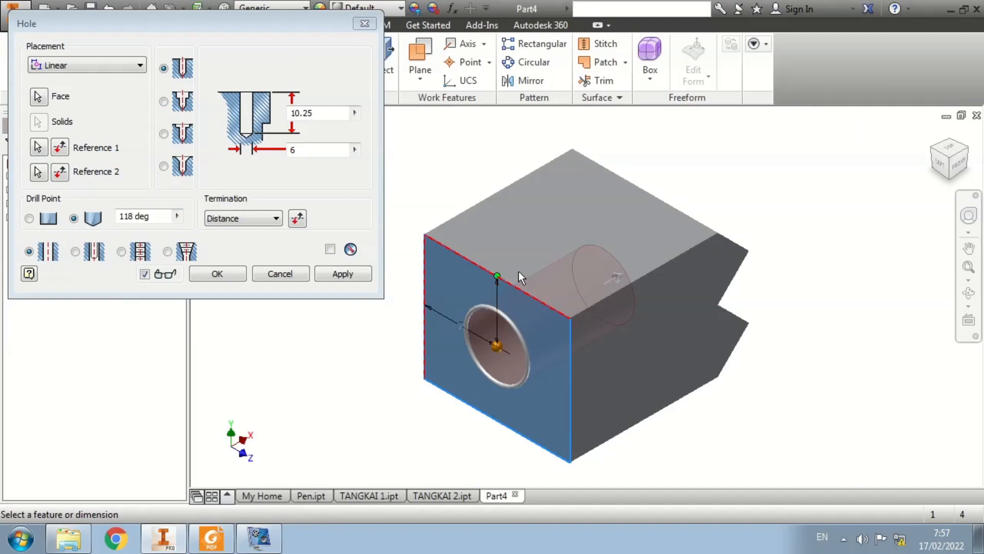
pyautogui.click(940, 165)
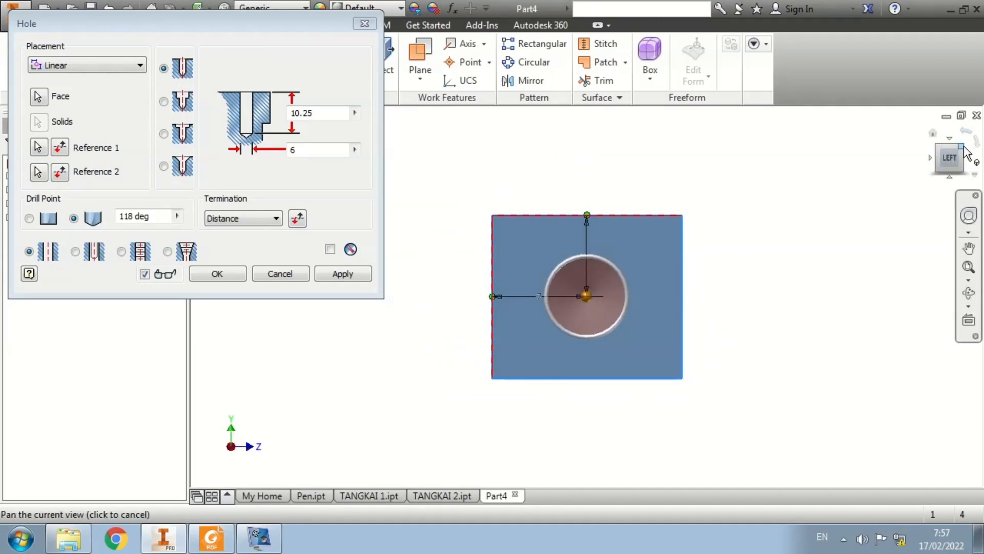
pyautogui.click(963, 146)
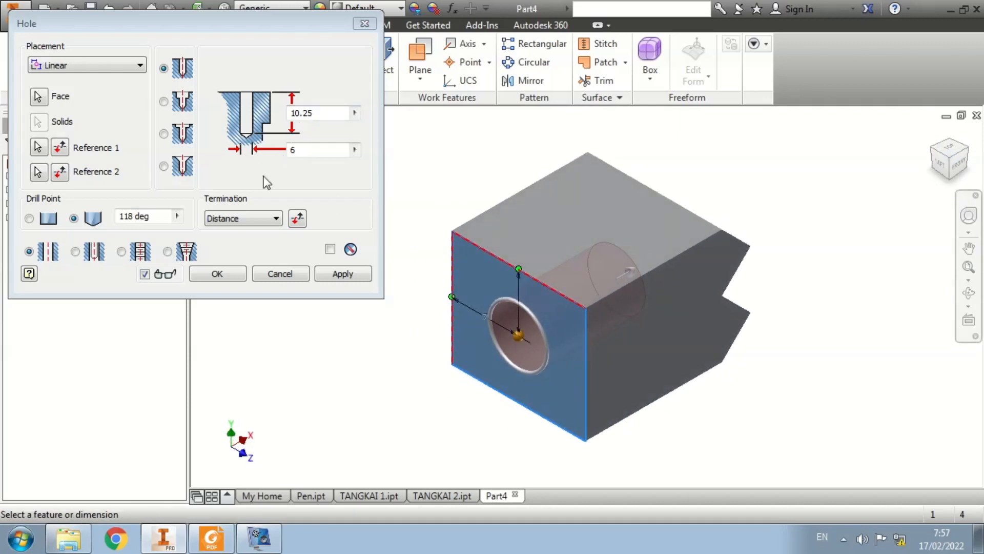
pyautogui.click(216, 274)
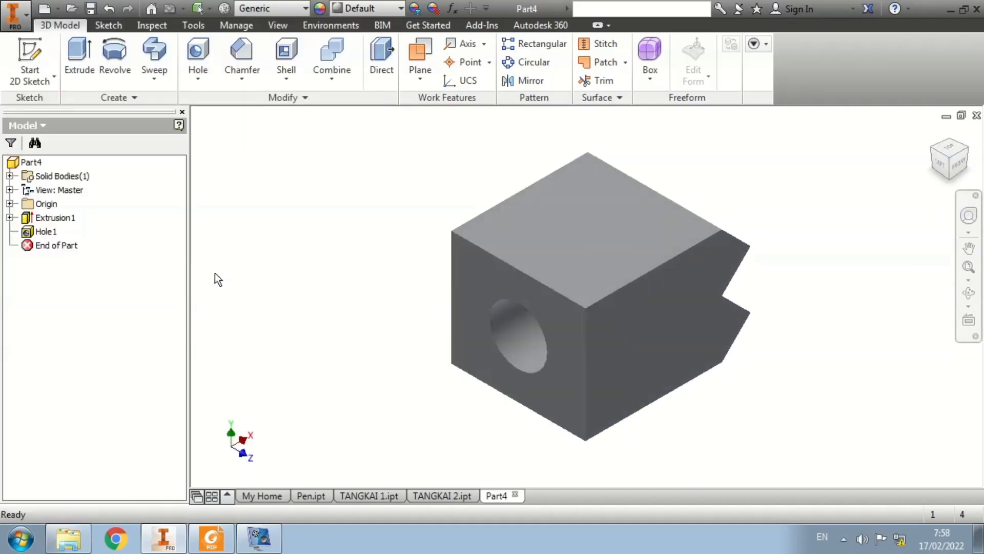
# Place a second drilled hole on the notched front face with 3 mm diameter and 10 mm depth, per the PDF drawing
pyautogui.hotkey('alt', 'Tab')
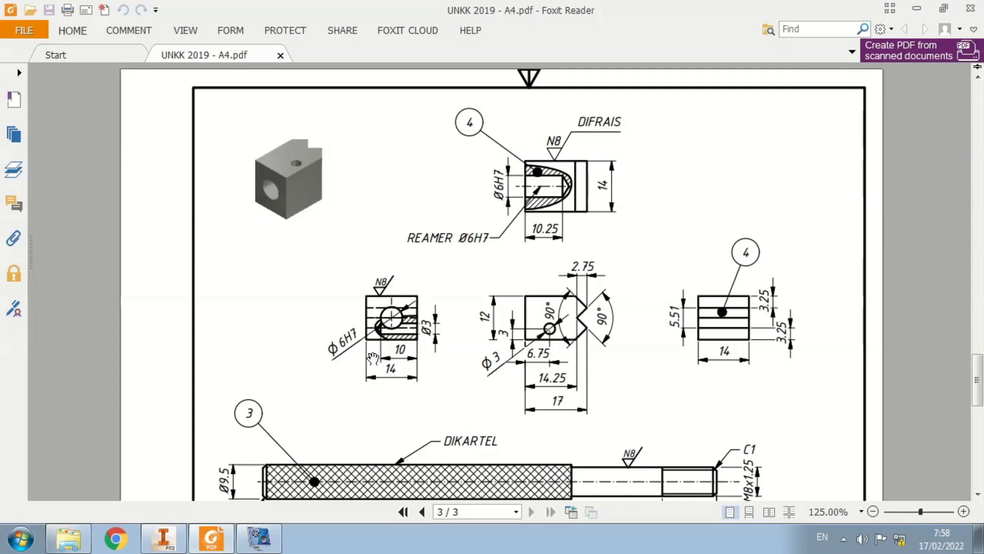
pyautogui.hotkey('alt', 'Tab')
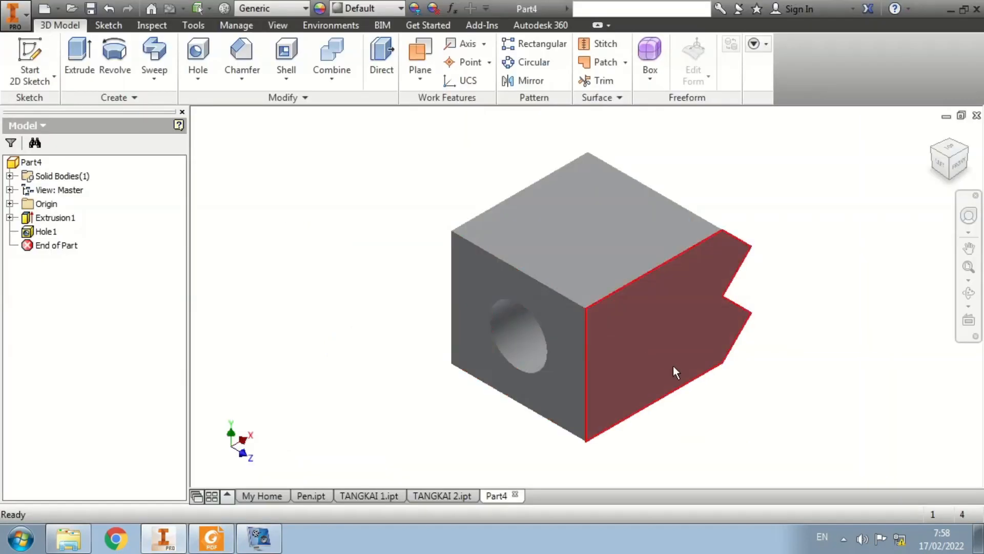
pyautogui.click(200, 57)
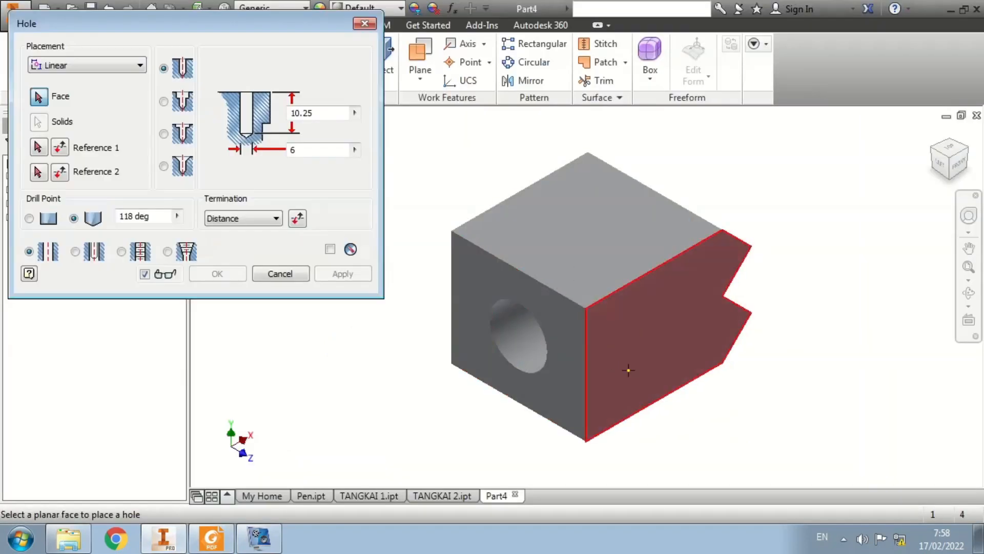
pyautogui.click(672, 371)
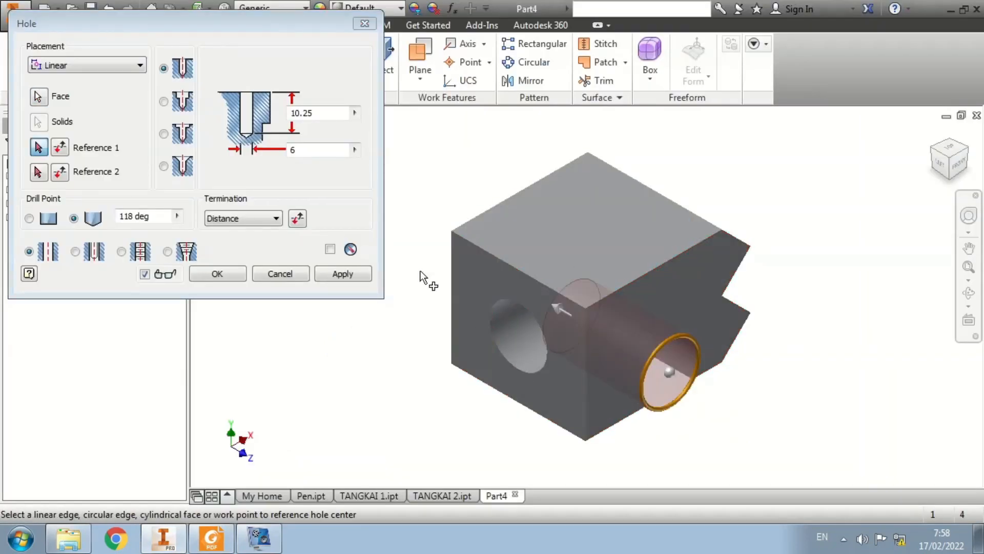
pyautogui.moveTo(311, 151); pyautogui.dragTo(225, 152)
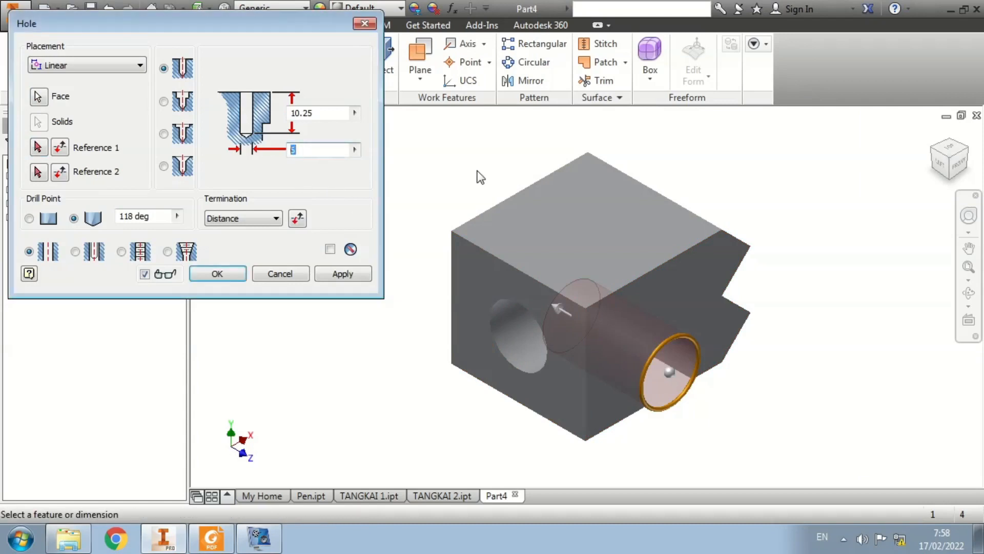
pyautogui.write('3')
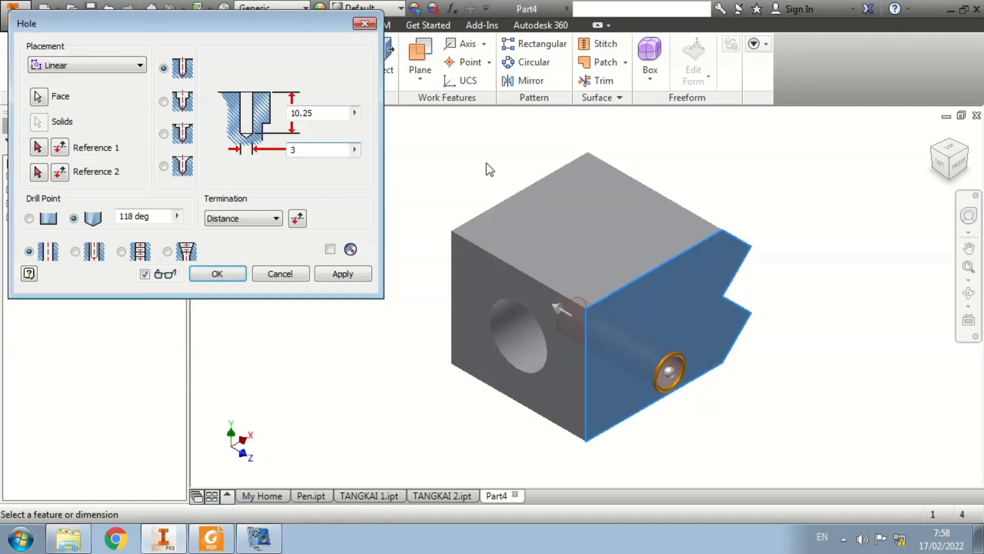
pyautogui.moveTo(327, 112); pyautogui.dragTo(213, 121)
pyautogui.write('10')
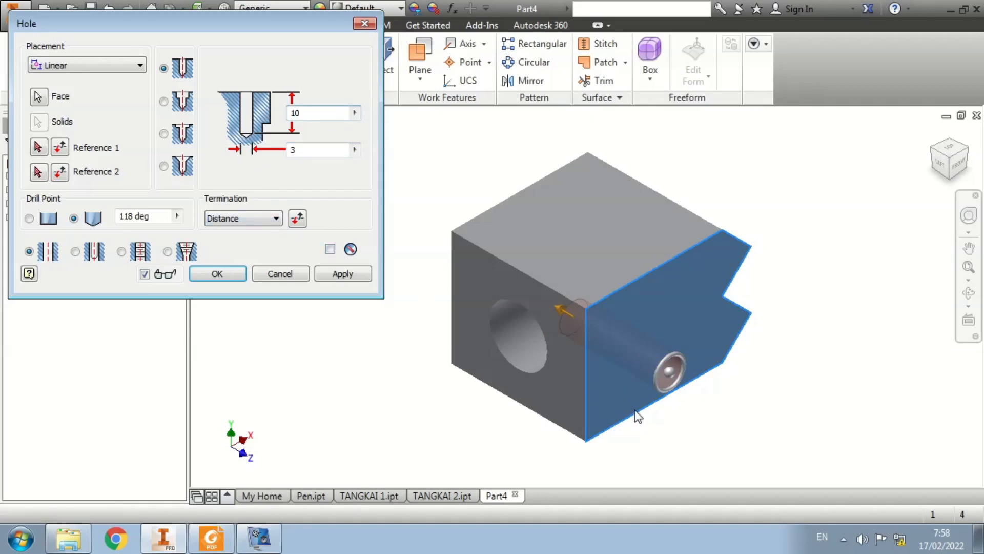
# Locate the 3 mm hole 3 mm from the front face's bottom edge and 6.75 mm from its left vertical edge, and create it
pyautogui.hotkey('alt', 'Tab')
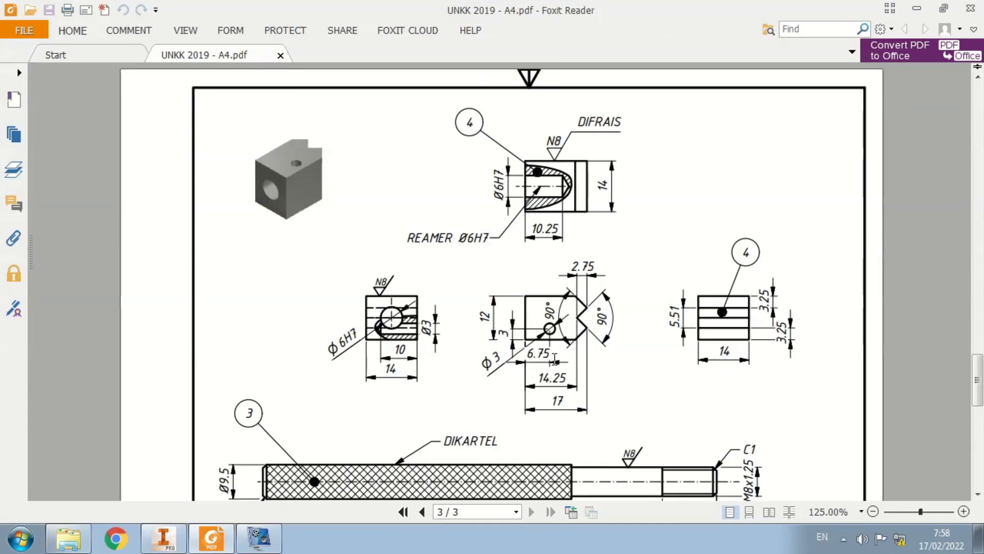
pyautogui.hotkey('alt', 'Tab')
pyautogui.click(39, 147)
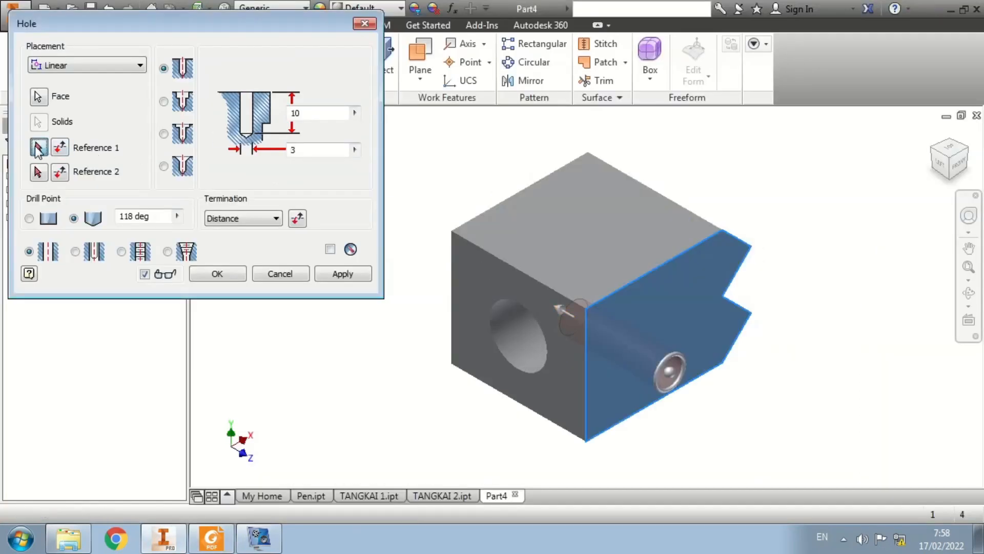
pyautogui.click(624, 422)
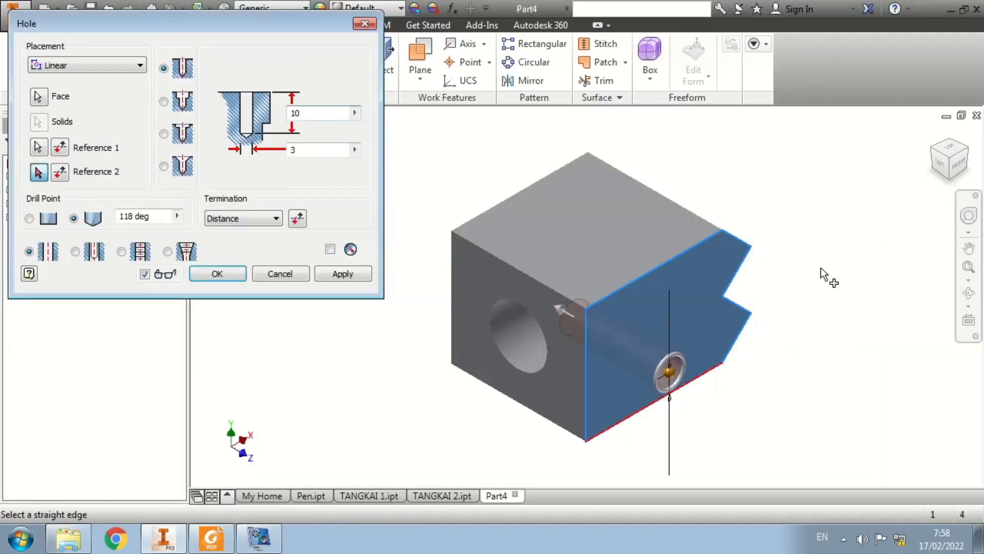
pyautogui.click(708, 401)
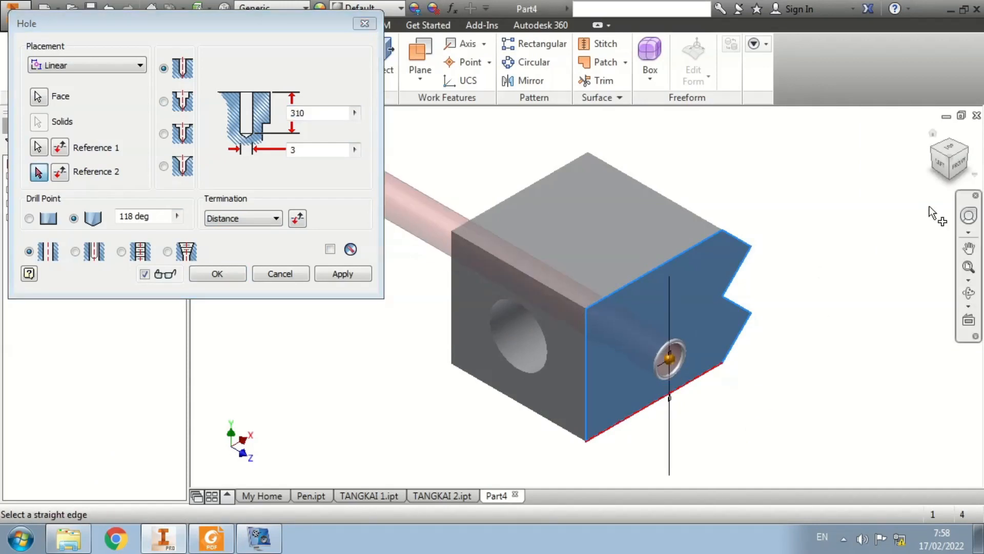
pyautogui.click(586, 401)
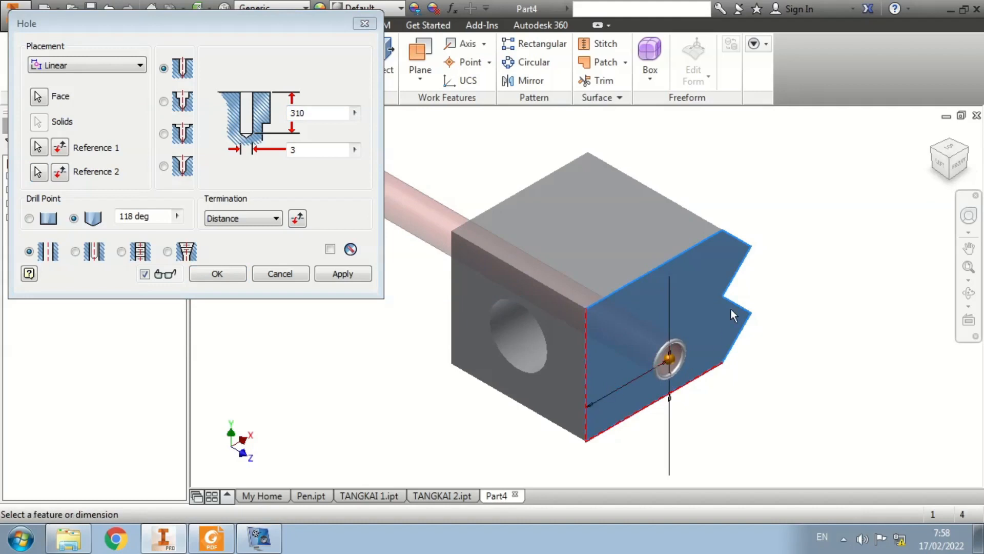
pyautogui.click(224, 270)
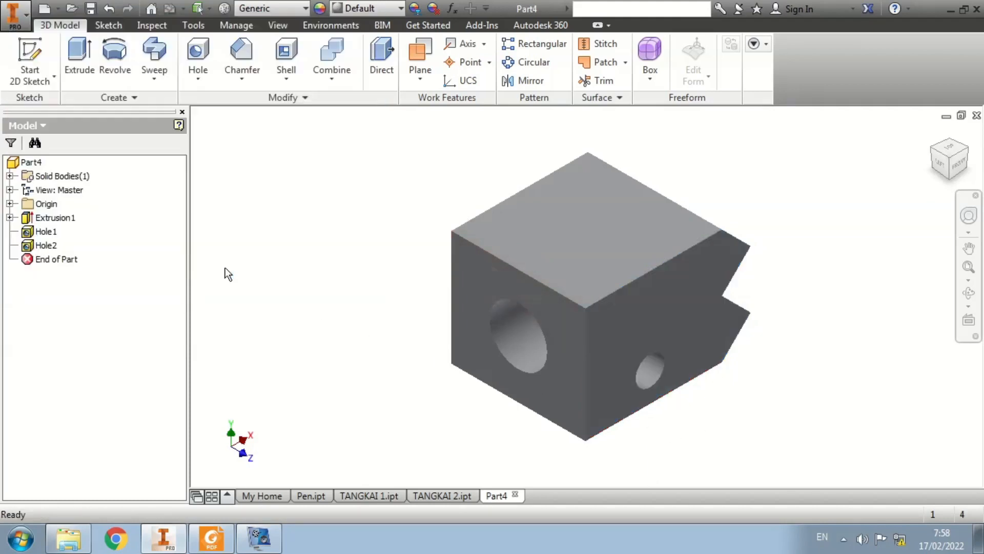
# Inspect the block's holes and edit the front-face hole, setting its depth to 10 mm
pyautogui.click(969, 293)
pyautogui.moveTo(721, 304); pyautogui.dragTo(660, 331)
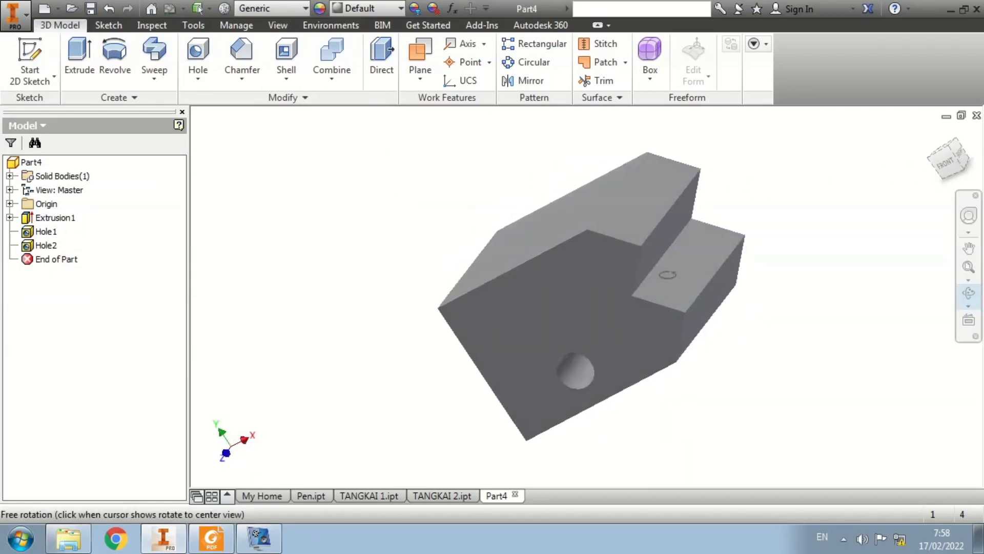
pyautogui.moveTo(585, 428); pyautogui.dragTo(832, 248)
pyautogui.moveTo(589, 432); pyautogui.dragTo(628, 409)
pyautogui.moveTo(450, 307); pyautogui.dragTo(413, 352)
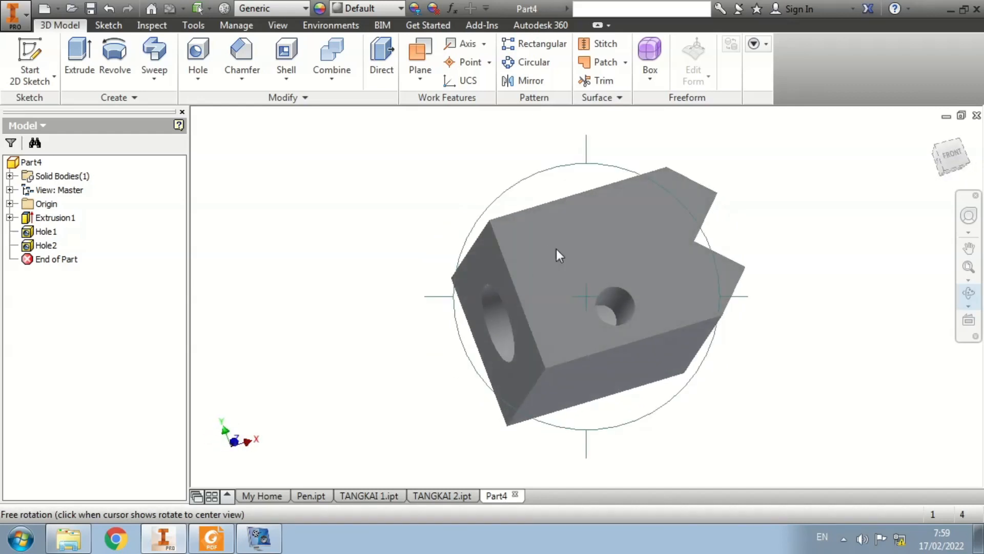
pyautogui.press('Escape')
pyautogui.click(46, 245)
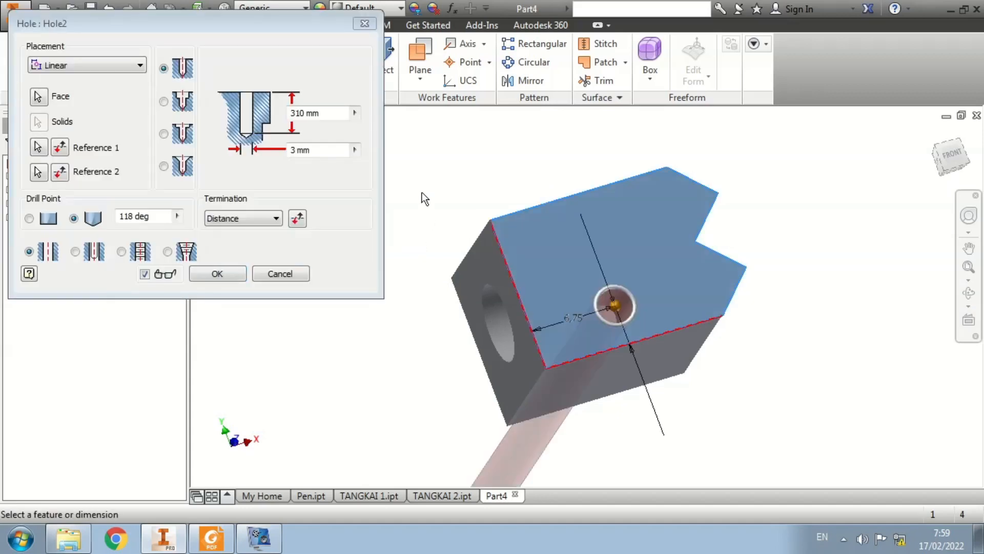
pyautogui.click(314, 114)
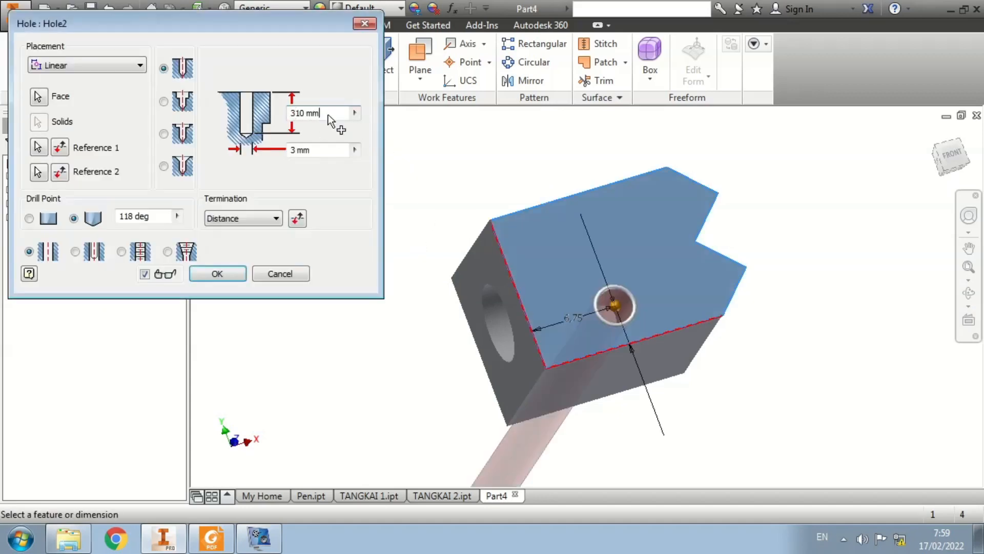
pyautogui.moveTo(328, 115); pyautogui.dragTo(245, 122)
pyautogui.write('10')
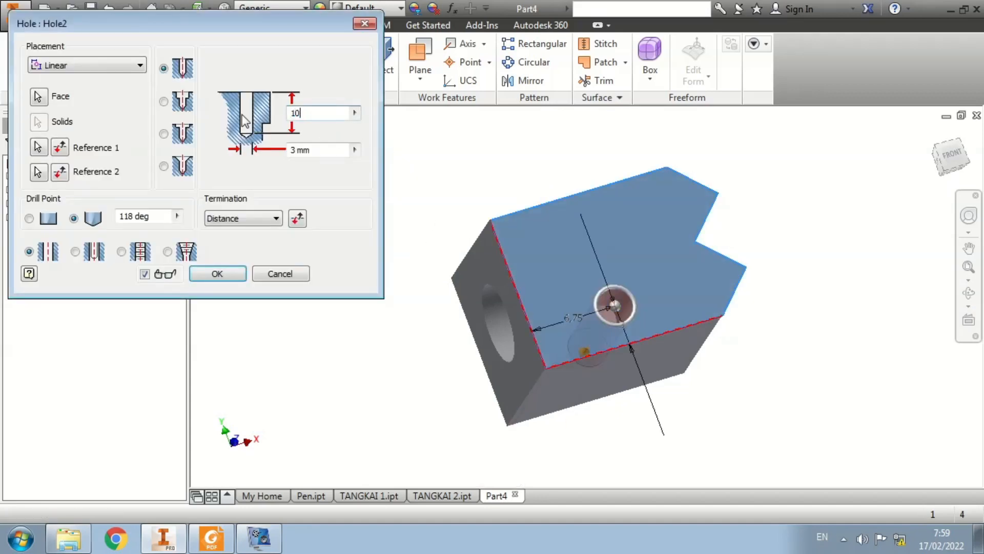
pyautogui.click(218, 273)
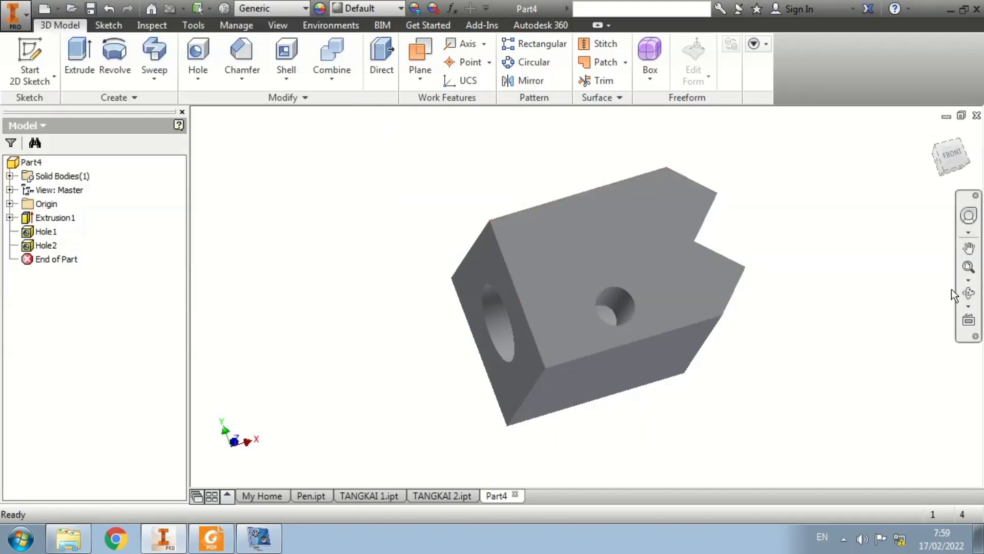
# Compare the modelled holes with part 4's views in the PDF drawing in Foxit Reader
pyautogui.click(968, 293)
pyautogui.moveTo(429, 286)
pyautogui.mouseDown()
pyautogui.moveTo(446, 299)
pyautogui.moveTo(520, 297)
pyautogui.moveTo(463, 305)
pyautogui.mouseUp()
pyautogui.click(211, 538)
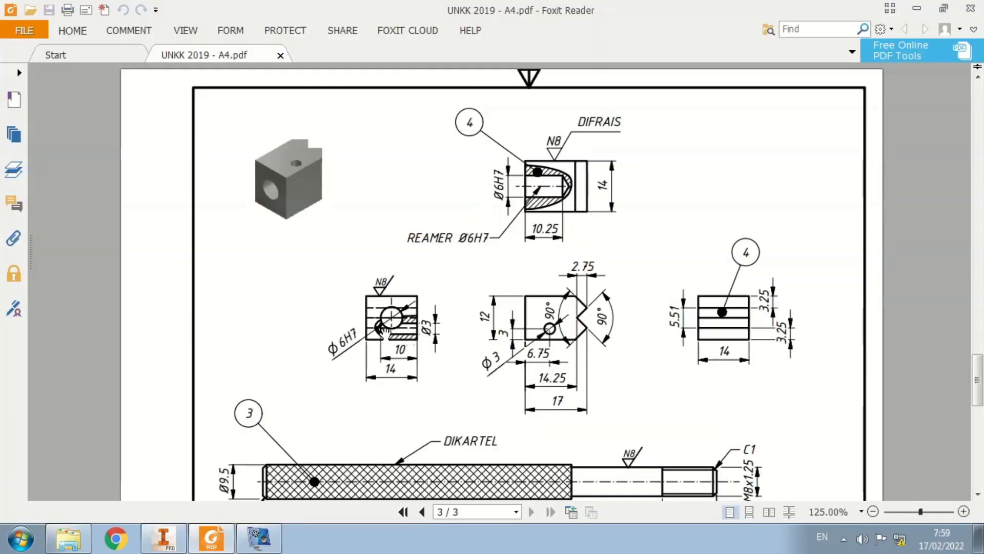
# Review the views of parts 4, 3 and 2 on page 3 of the PDF drawing
pyautogui.press('alt')
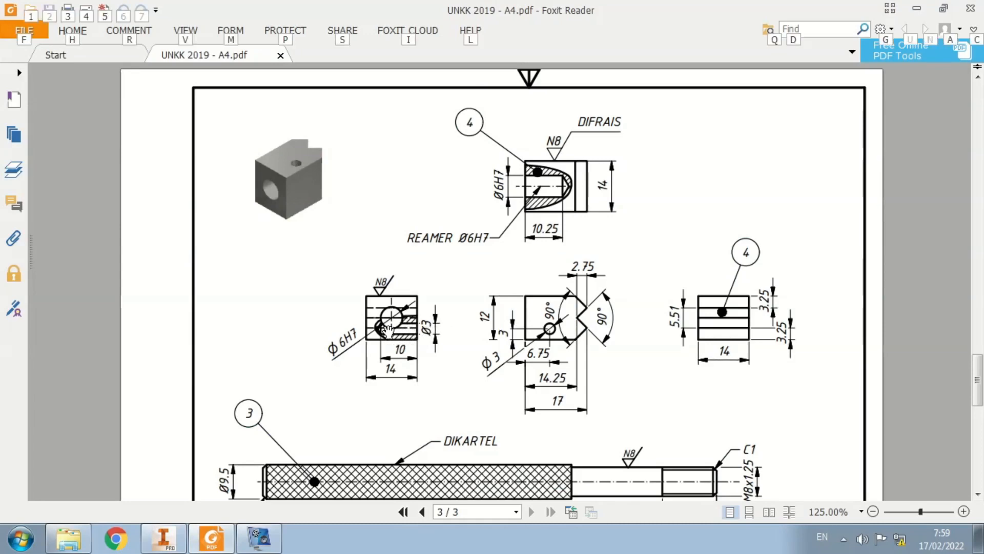
pyautogui.scroll(-5, 640, 313)
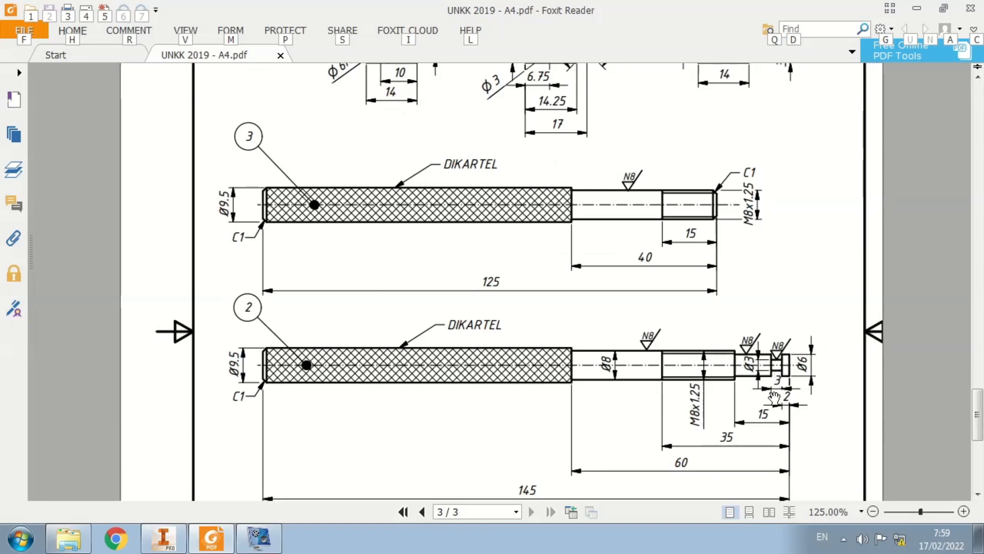
pyautogui.scroll(3, 464, 240)
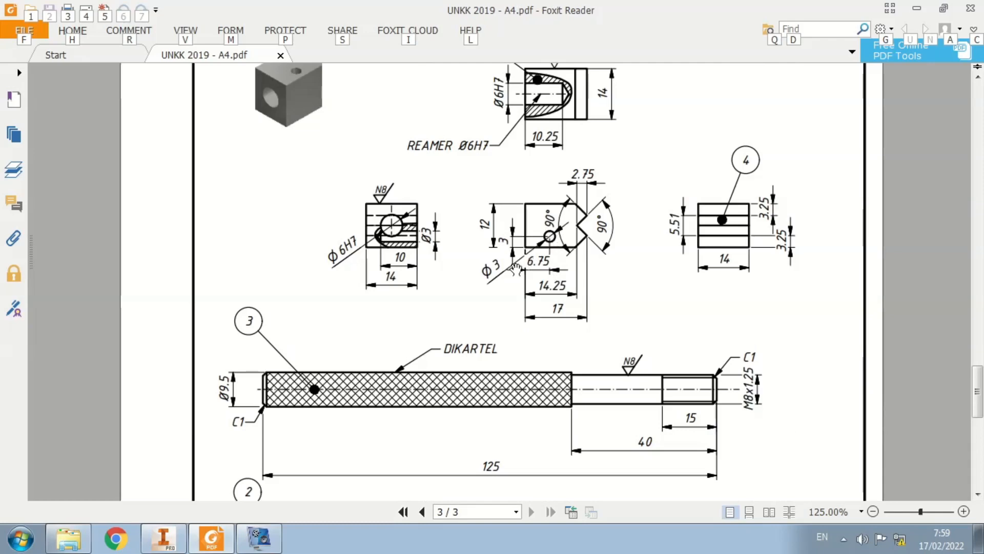
pyautogui.scroll(-3, 566, 247)
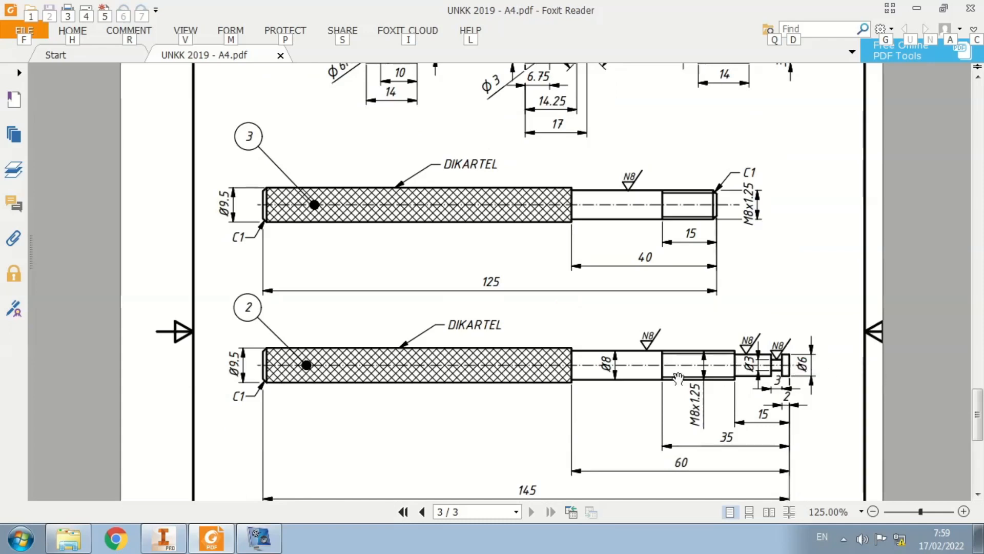
pyautogui.scroll(3, 605, 368)
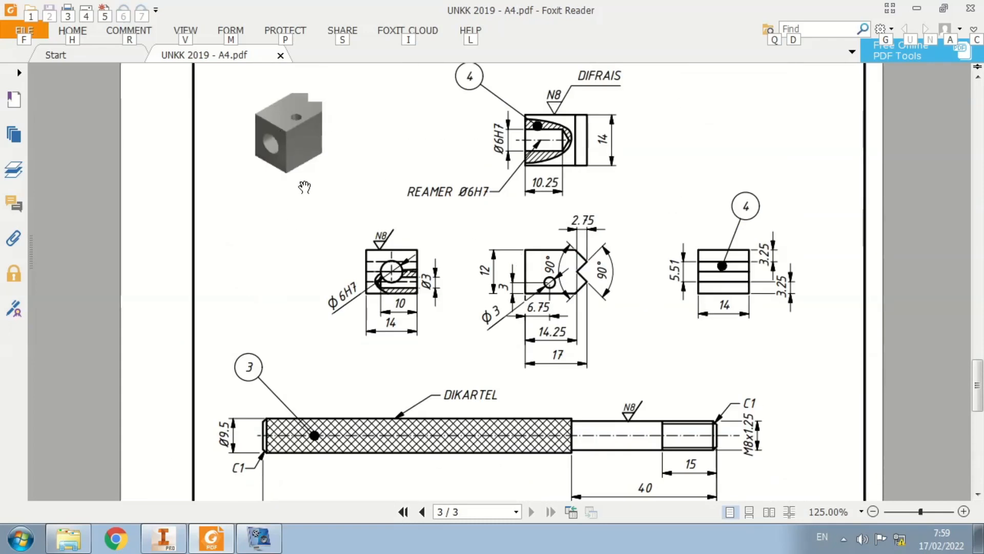
pyautogui.scroll(-3, 589, 256)
pyautogui.scroll(1, 580, 220)
pyautogui.scroll(3, 580, 220)
# Return the block in Inventor to an isometric view, and check part 4's name and material in the PDF parts list
pyautogui.hotkey('alt', 'Tab')
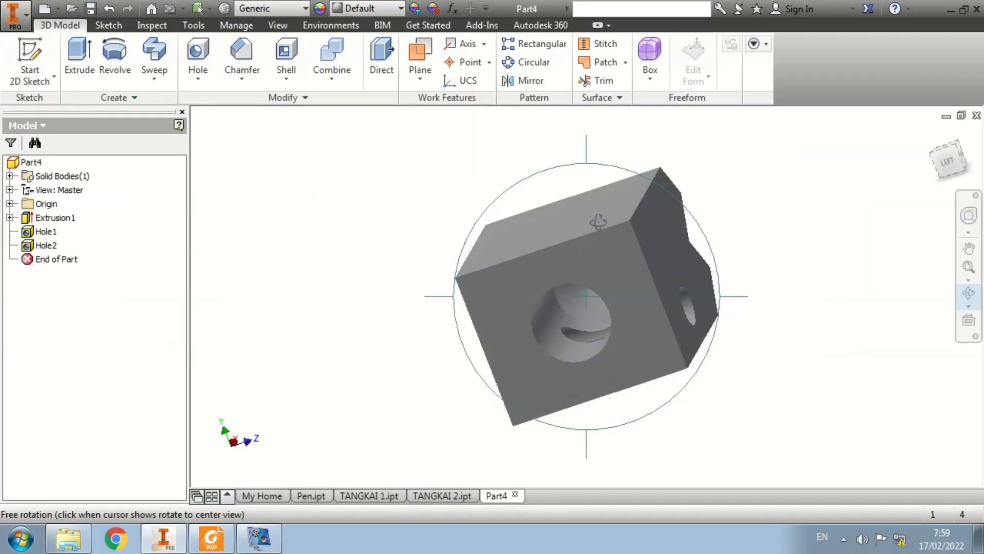
pyautogui.press('Escape')
pyautogui.click(932, 134)
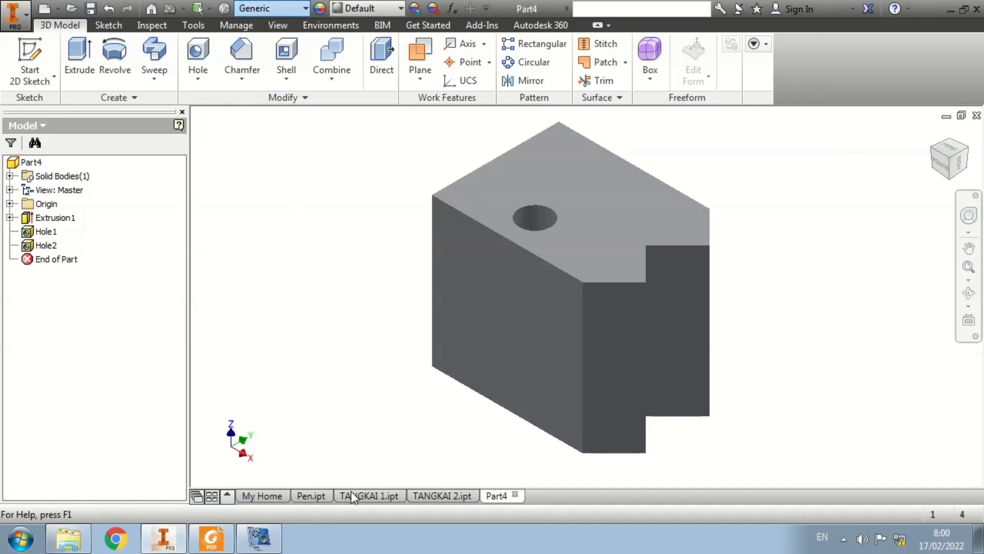
pyautogui.click(226, 538)
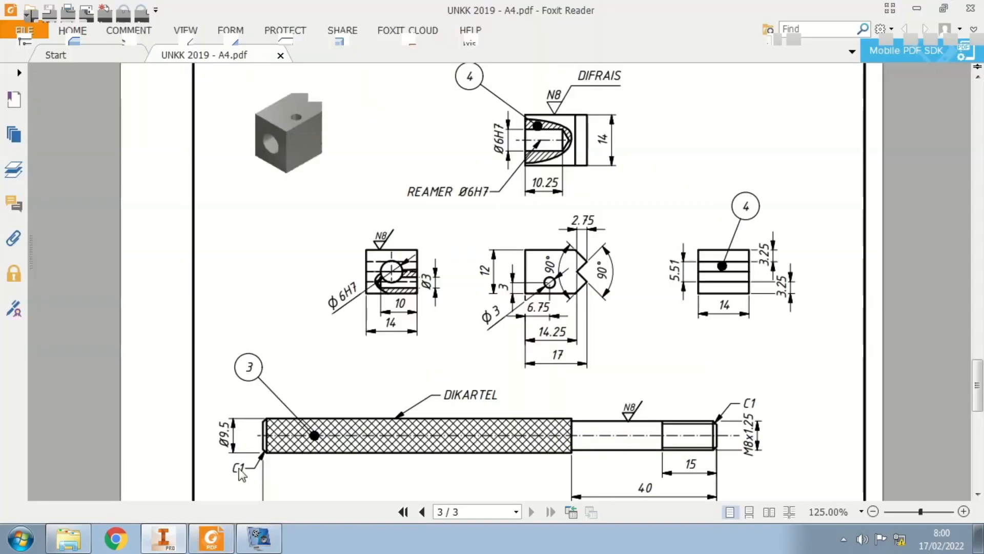
pyautogui.scroll(10, 512, 212)
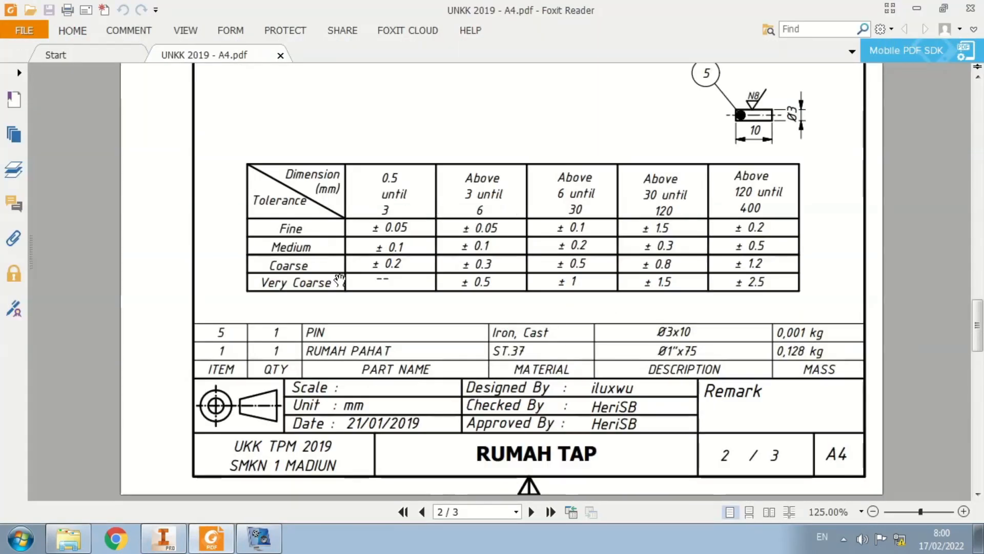
pyautogui.scroll(-15, 339, 279)
pyautogui.scroll(-1, 328, 342)
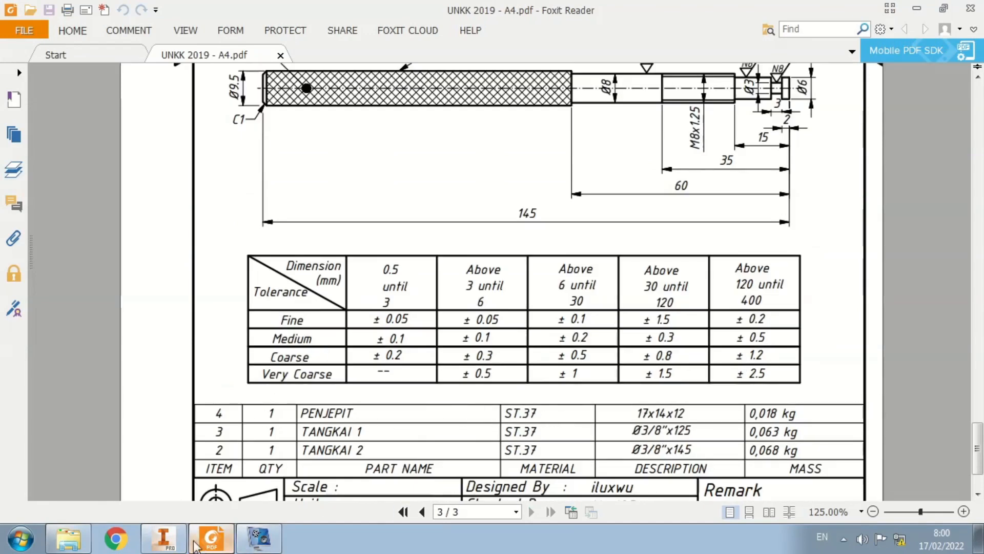
# Switch to Inventor and assign the block the Steel, Mild material with a Sky Blue appearance
pyautogui.click(163, 539)
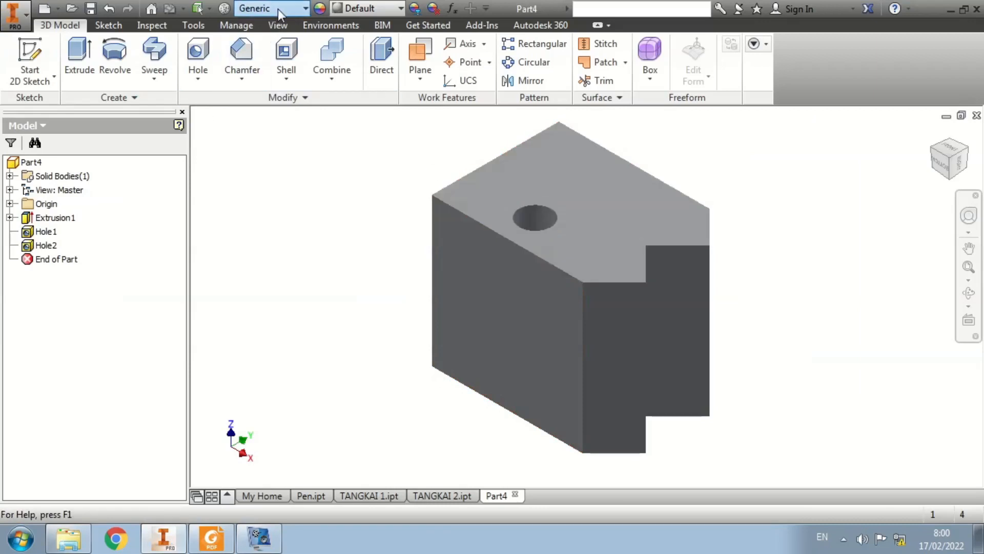
pyautogui.click(301, 199)
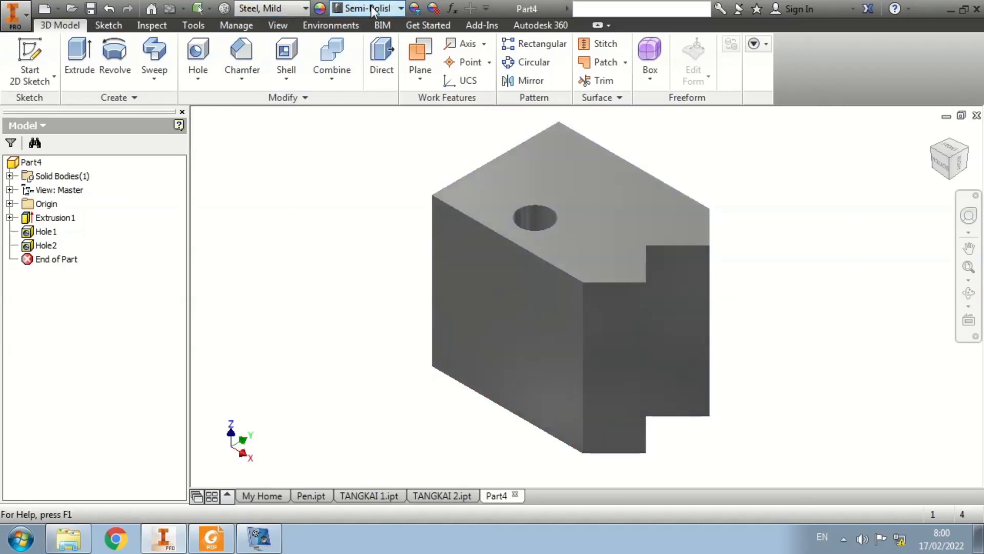
pyautogui.click(371, 93)
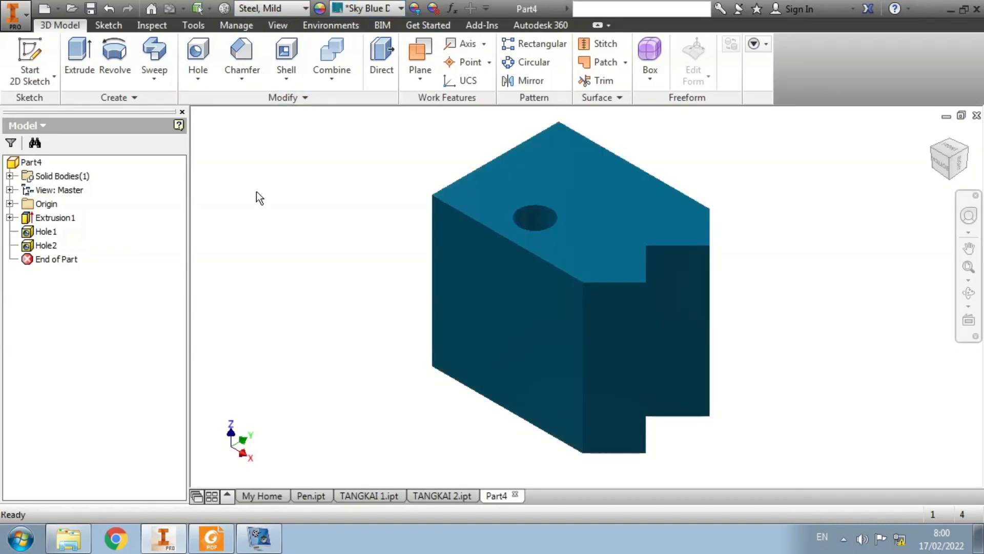
# Save the block as PENJEPIT in the TANGKAI TAP XII TPM3-A folder
pyautogui.click(91, 8)
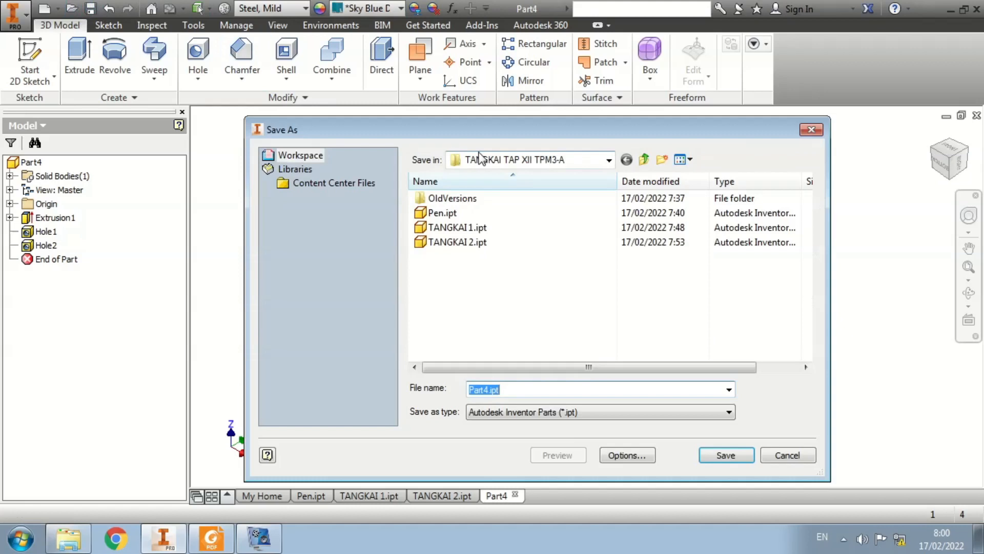
pyautogui.write('PENJEPIT')
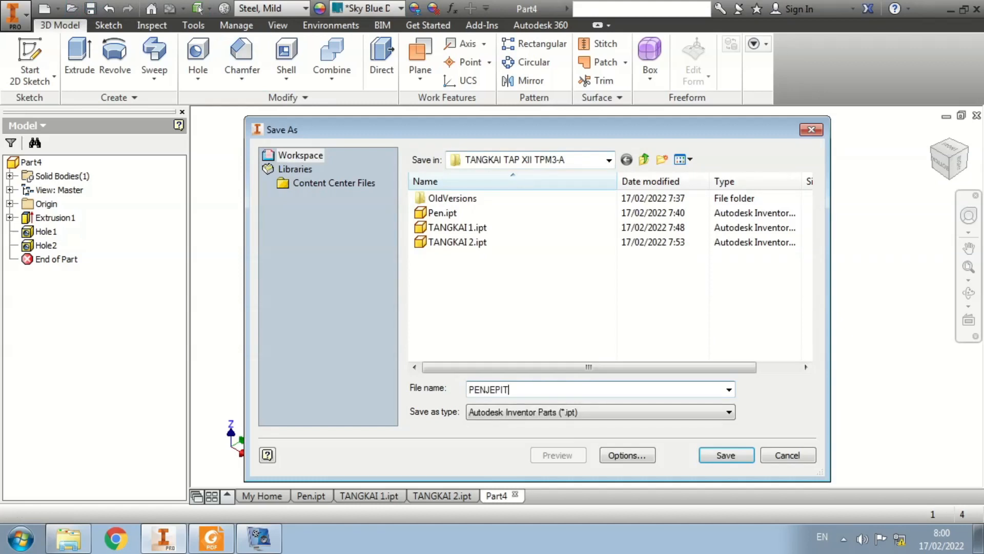
pyautogui.click(743, 455)
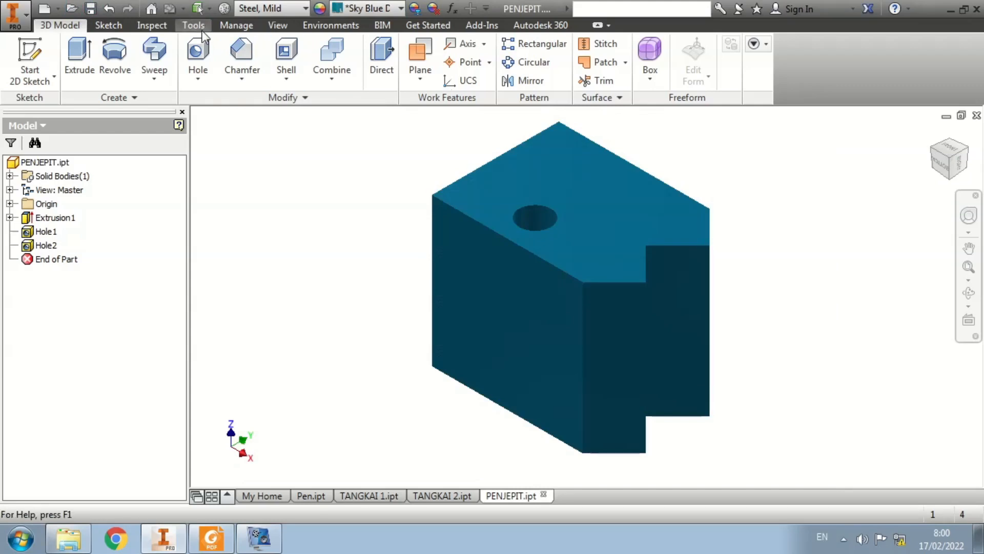
# Create a new part from the metric Standard (mm).ipt template and start a 2D sketch on the XY front plane
pyautogui.click(44, 8)
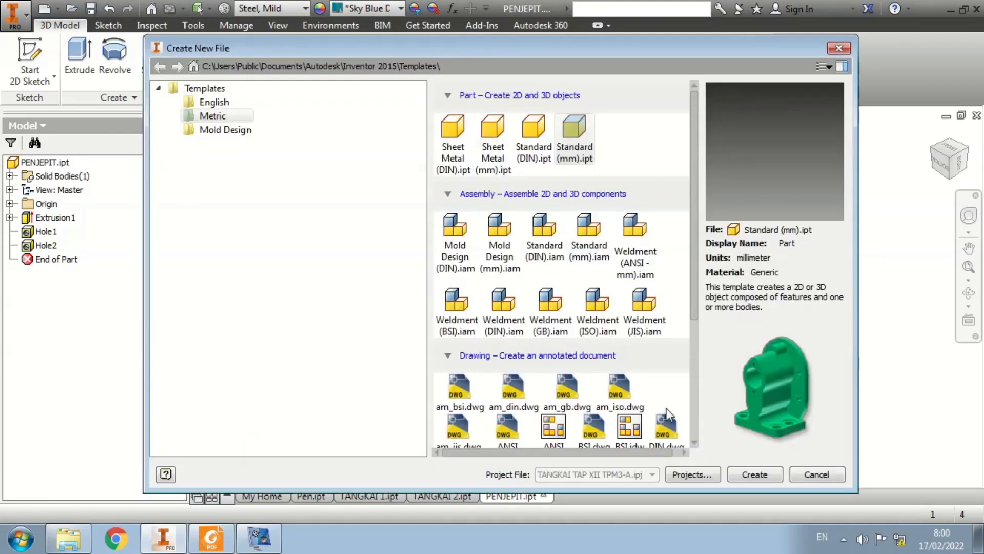
pyautogui.click(751, 473)
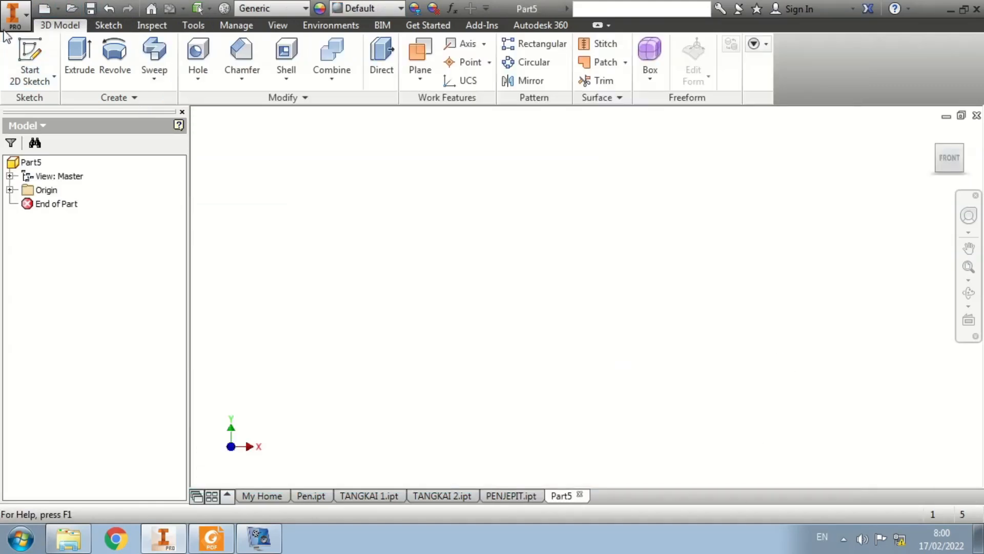
pyautogui.click(30, 57)
pyautogui.click(543, 183)
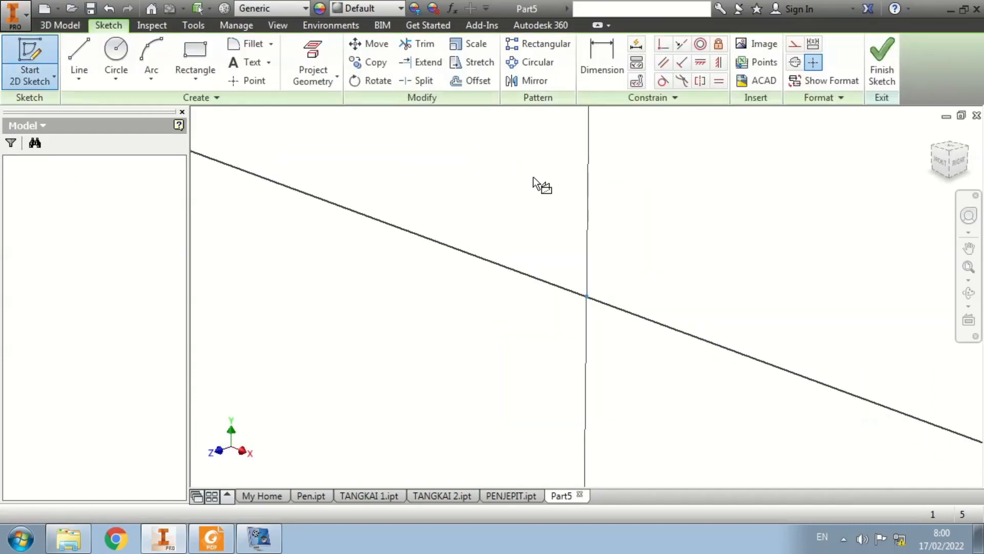
# Consult part 1's view in the PDF and start its half profile at the origin: about 3.7 mm up and 4.8 mm left
pyautogui.hotkey('alt', 'Tab')
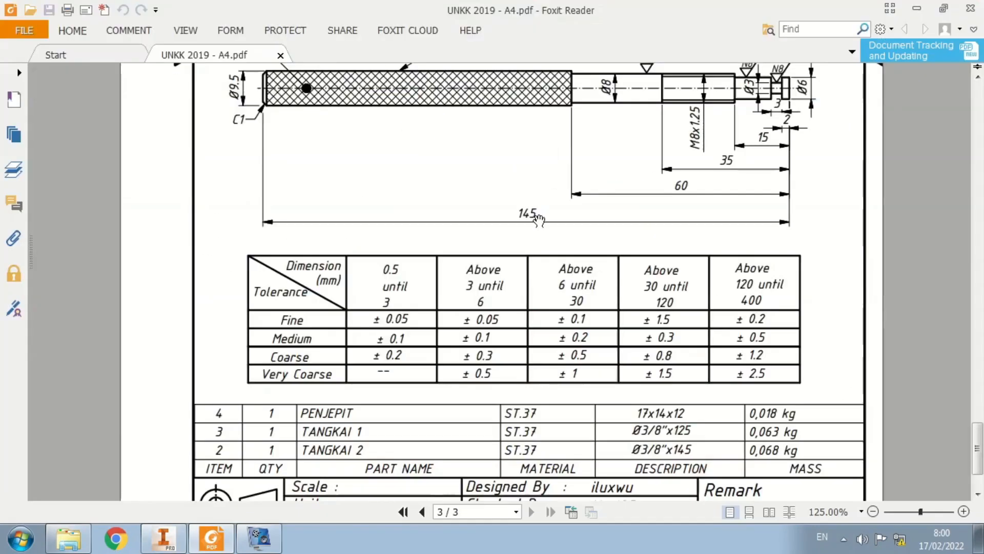
pyautogui.scroll(15, 539, 220)
pyautogui.scroll(-2, 538, 220)
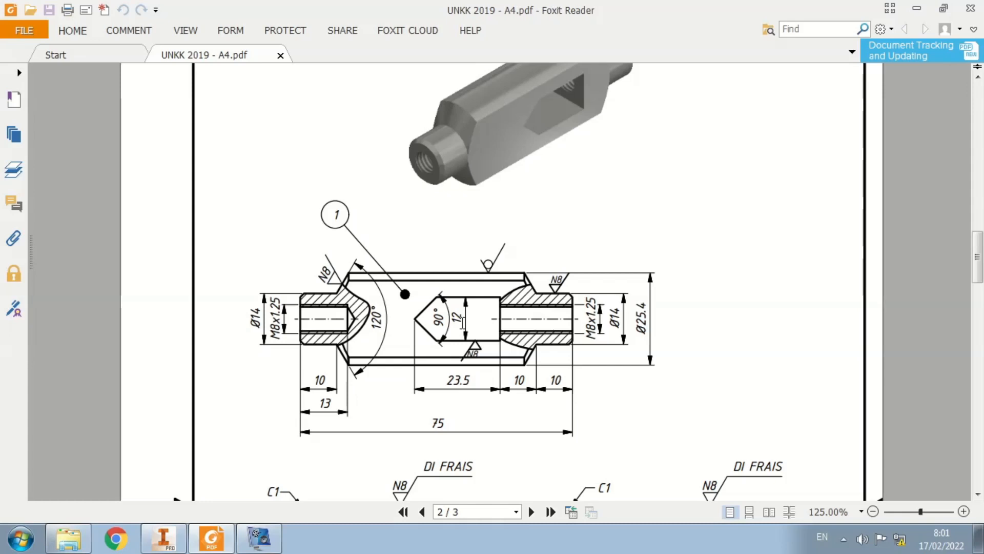
pyautogui.hotkey('alt', 'Tab')
pyautogui.click(79, 56)
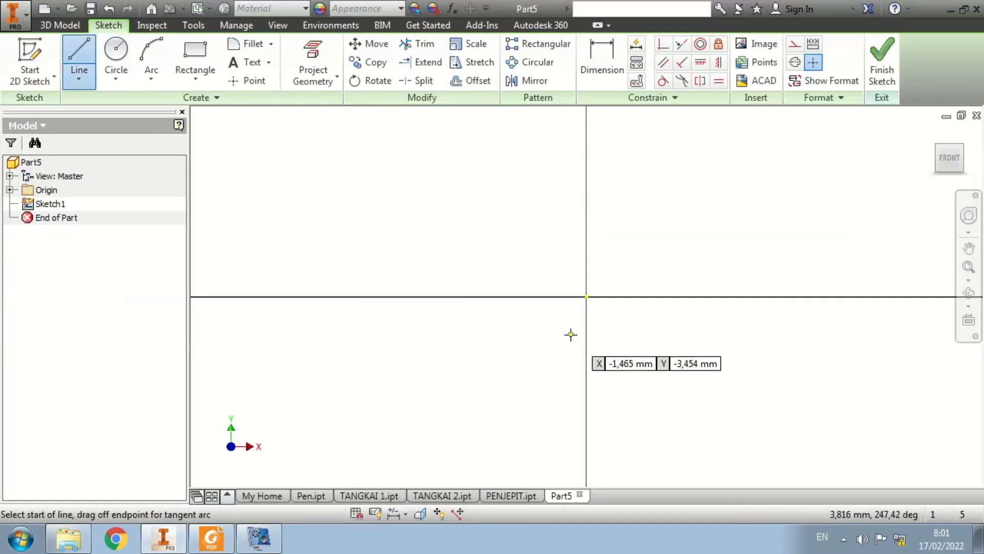
pyautogui.click(586, 296)
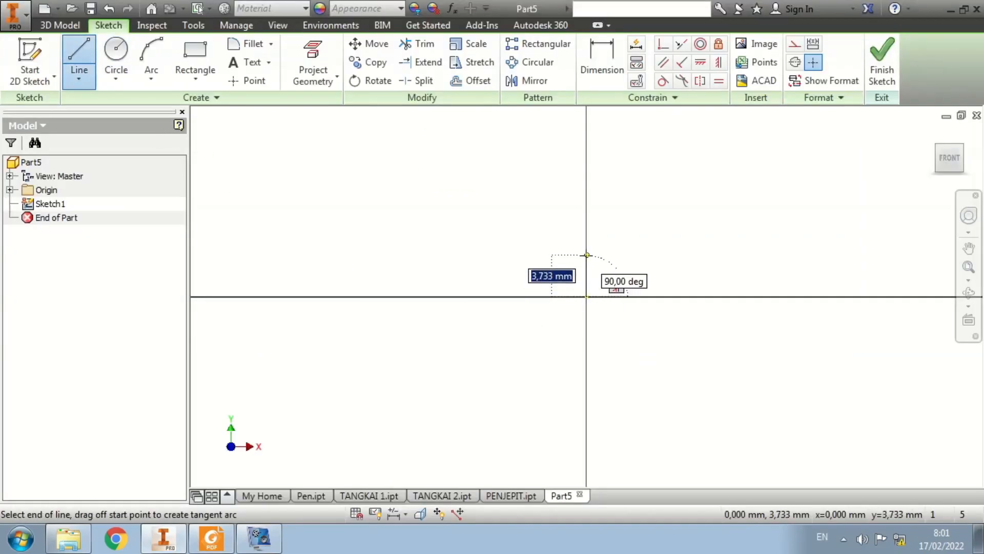
pyautogui.doubleClick(587, 255)
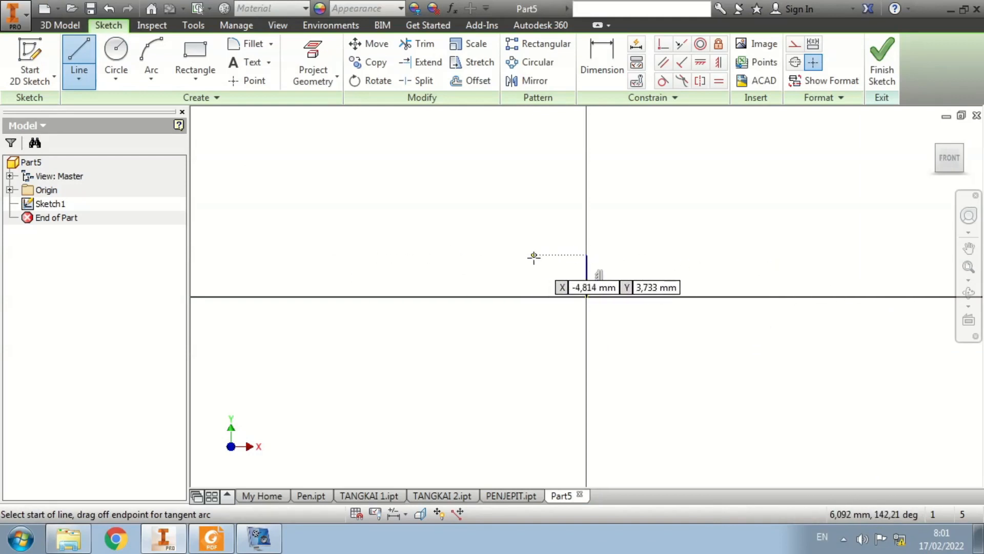
pyautogui.click(587, 254)
pyautogui.click(587, 254)
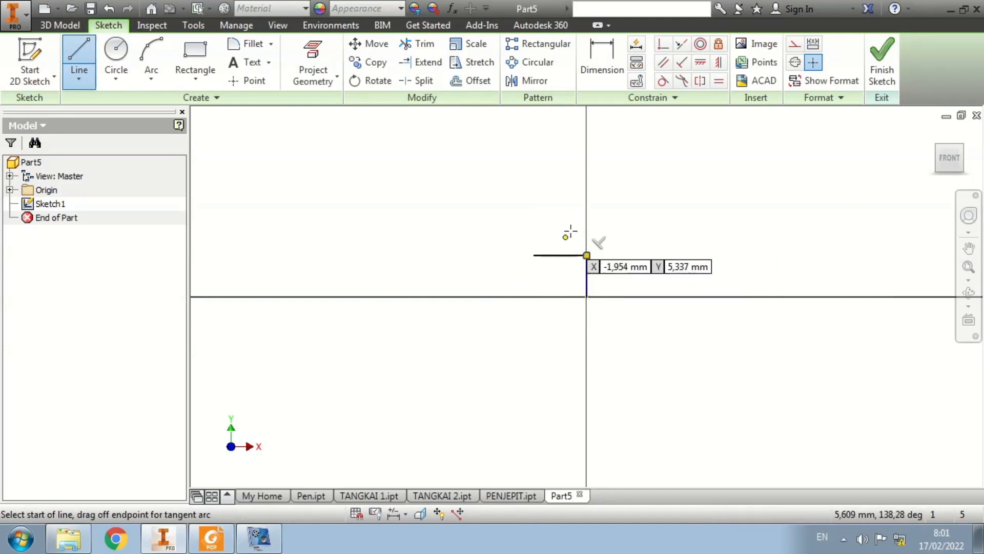
# Complete the profile with a raised sloped-sided middle and lower left shoulder, close it at the origin, and make the base line a centerline
pyautogui.click(533, 255)
pyautogui.click(500, 205)
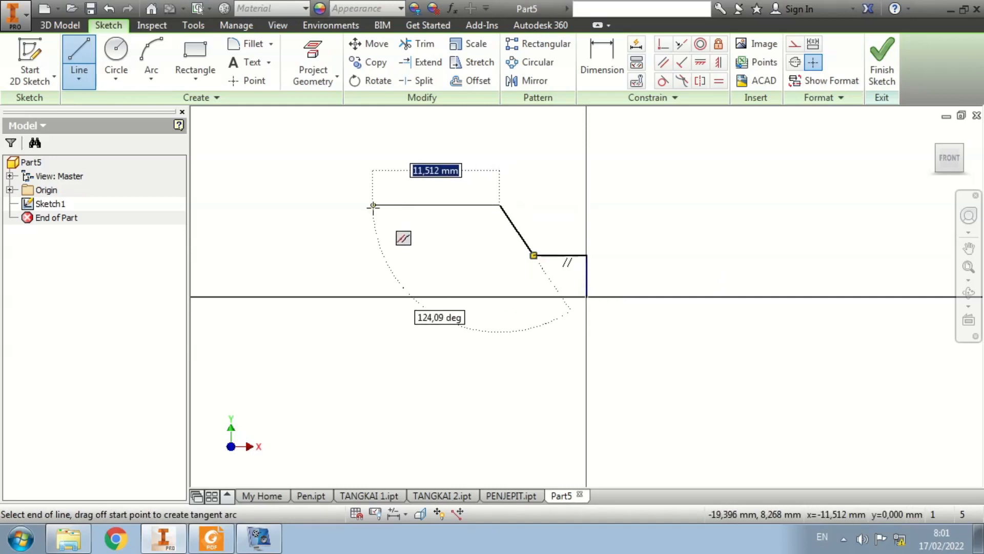
pyautogui.click(373, 205)
pyautogui.click(347, 249)
pyautogui.click(291, 249)
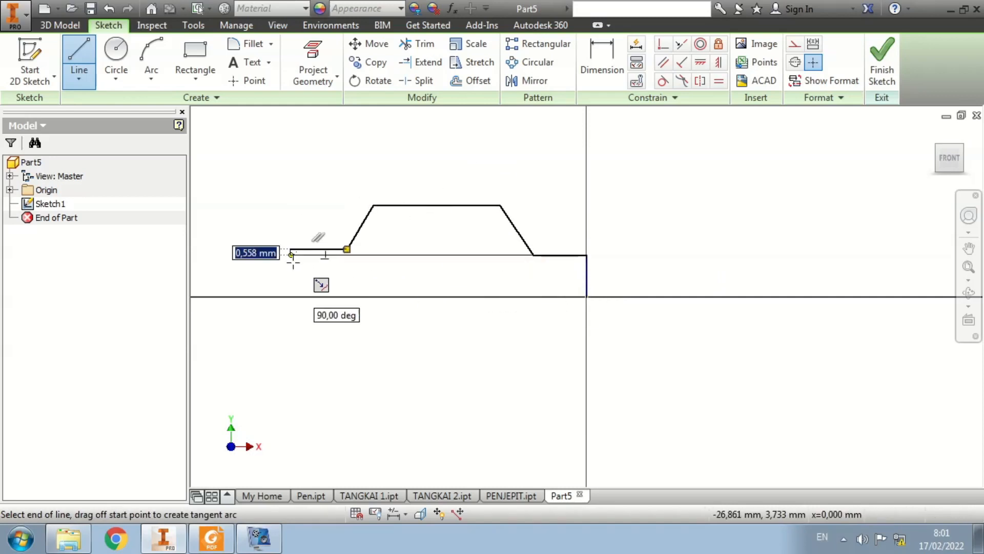
pyautogui.click(290, 297)
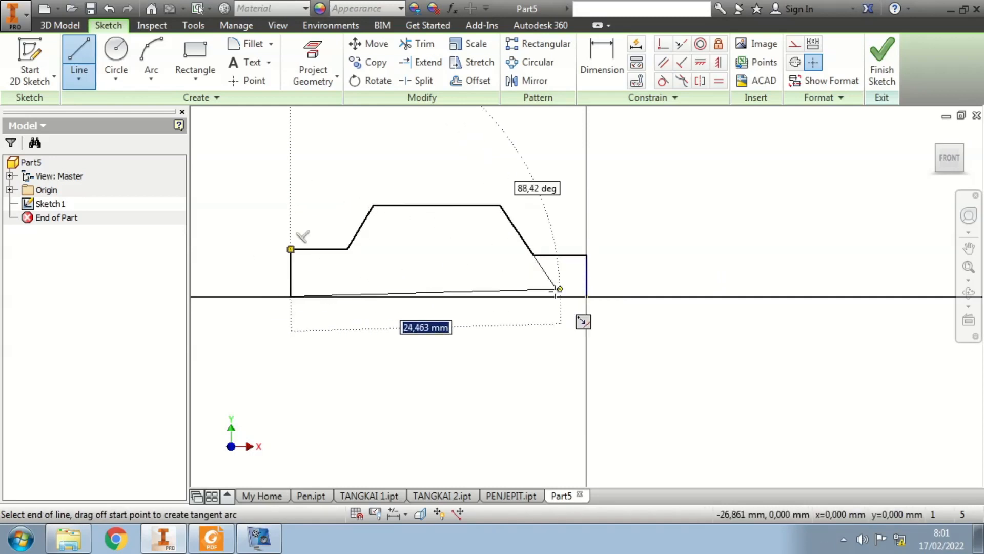
pyautogui.click(587, 296)
pyautogui.press('Escape')
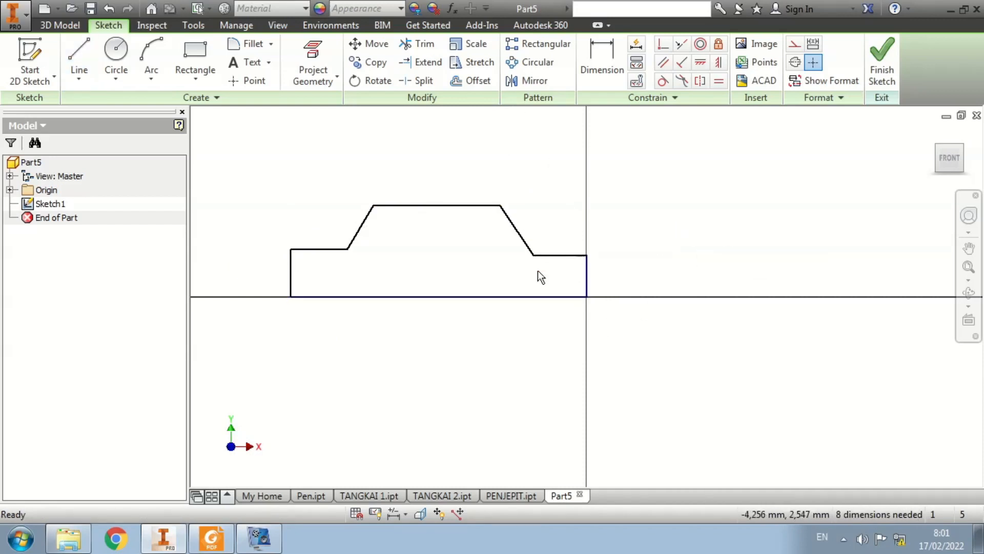
pyautogui.click(510, 297)
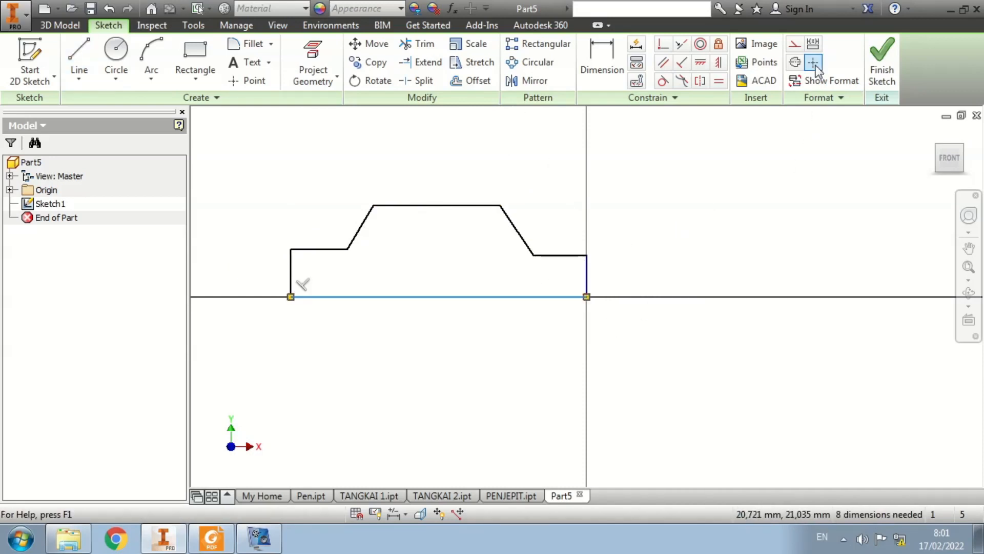
pyautogui.click(722, 247)
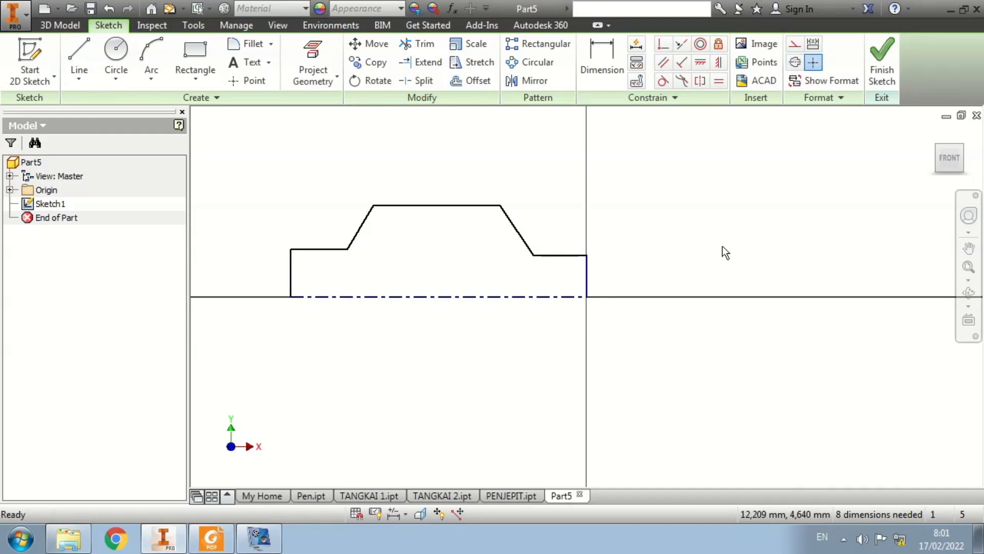
# Check part 1's drawing in the PDF and dimension the profile's overall length between its two end edges as 75 mm
pyautogui.hotkey('alt', 'Tab')
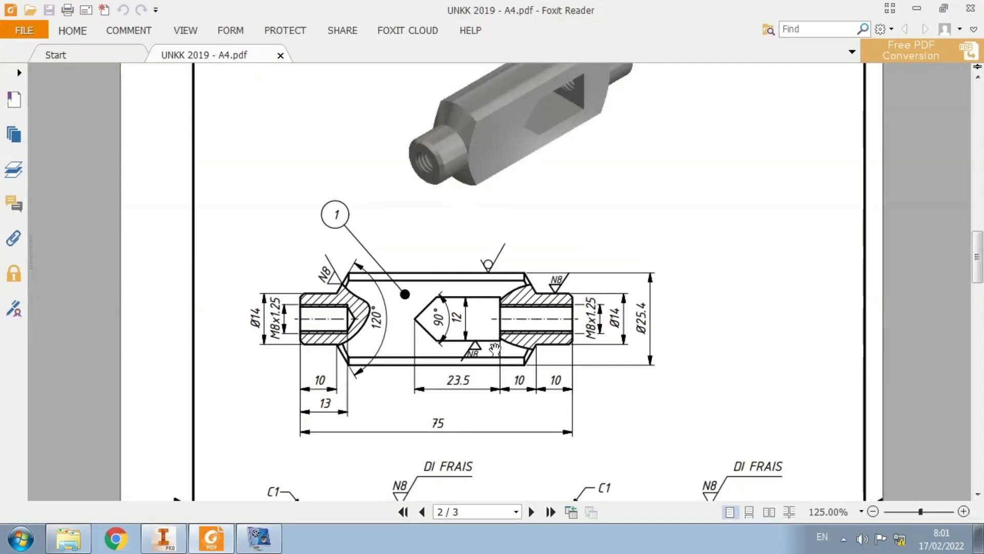
pyautogui.scroll(-3, 494, 348)
pyautogui.hotkey('alt', 'Tab')
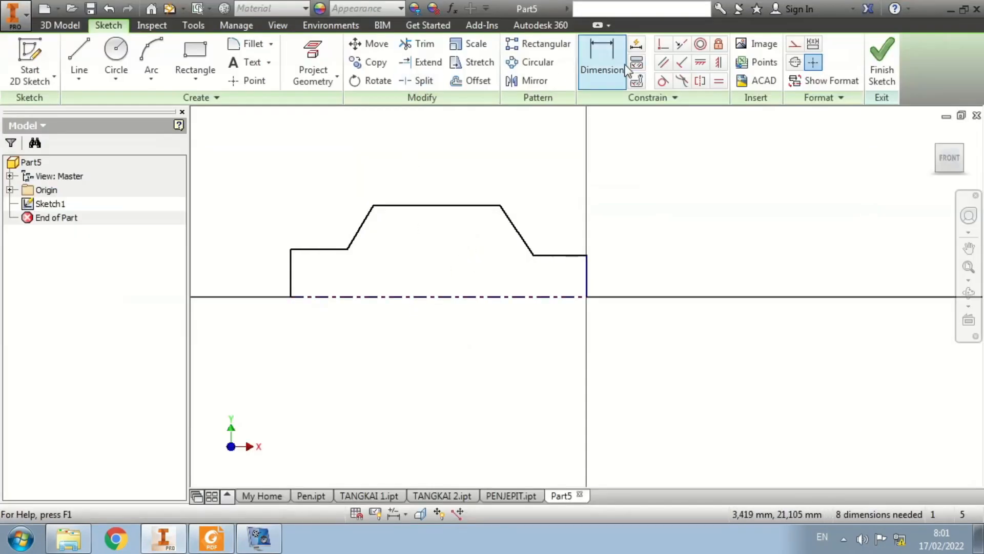
pyautogui.click(626, 69)
pyautogui.click(463, 296)
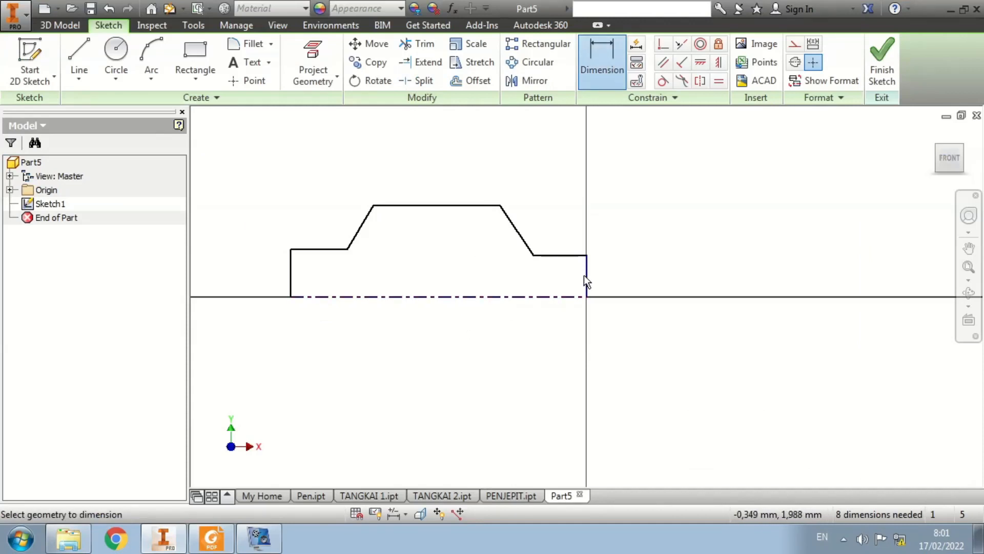
pyautogui.click(584, 275)
pyautogui.click(293, 279)
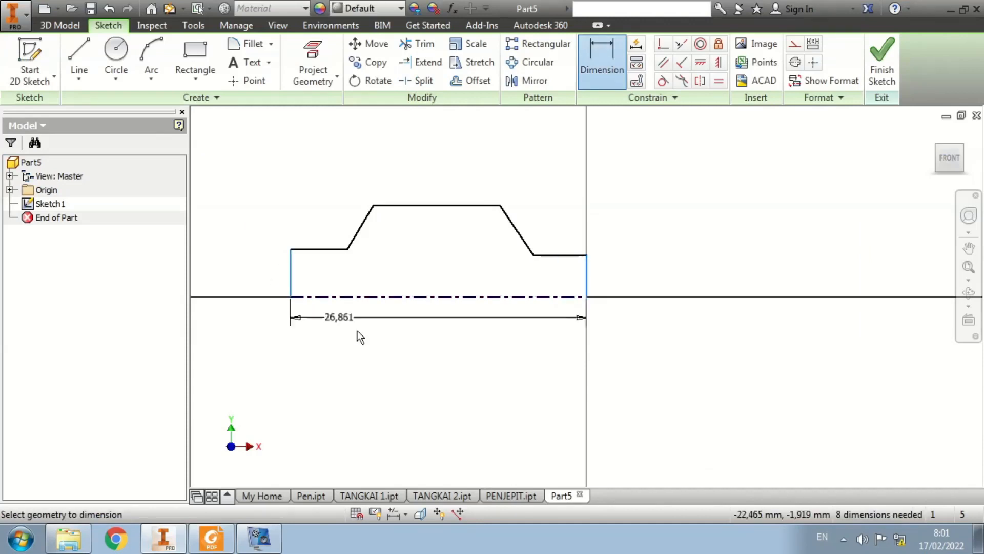
pyautogui.click(512, 352)
pyautogui.write('80')
pyautogui.press('Return')
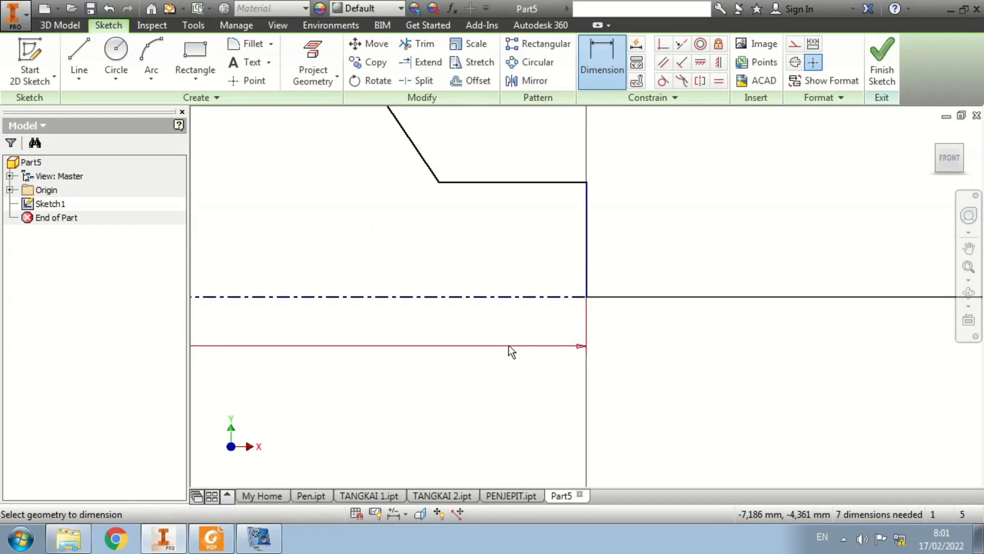
pyautogui.click(952, 162)
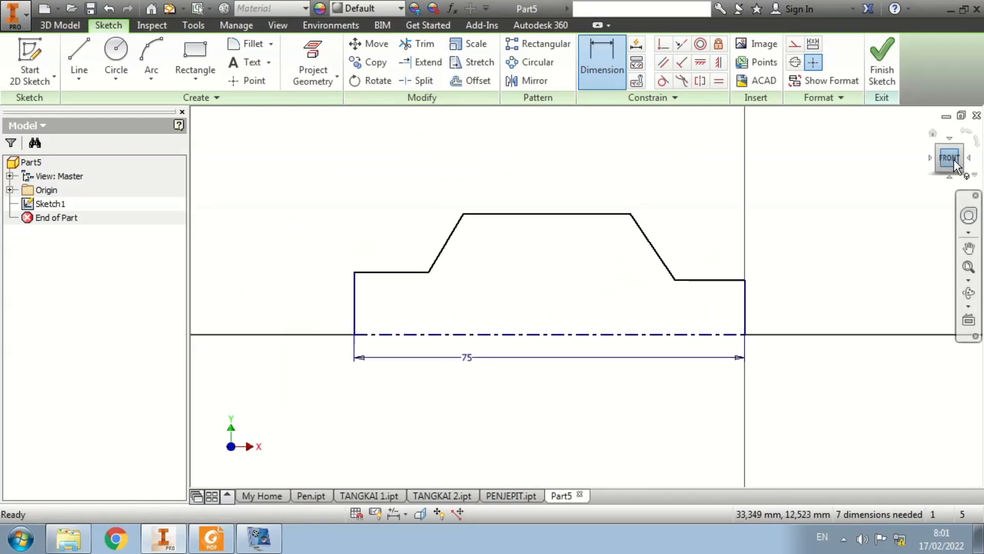
# Consult part 1's PDF view and dimension the right and left end shoulders of the profile at 10 mm long each
pyautogui.press('alt')
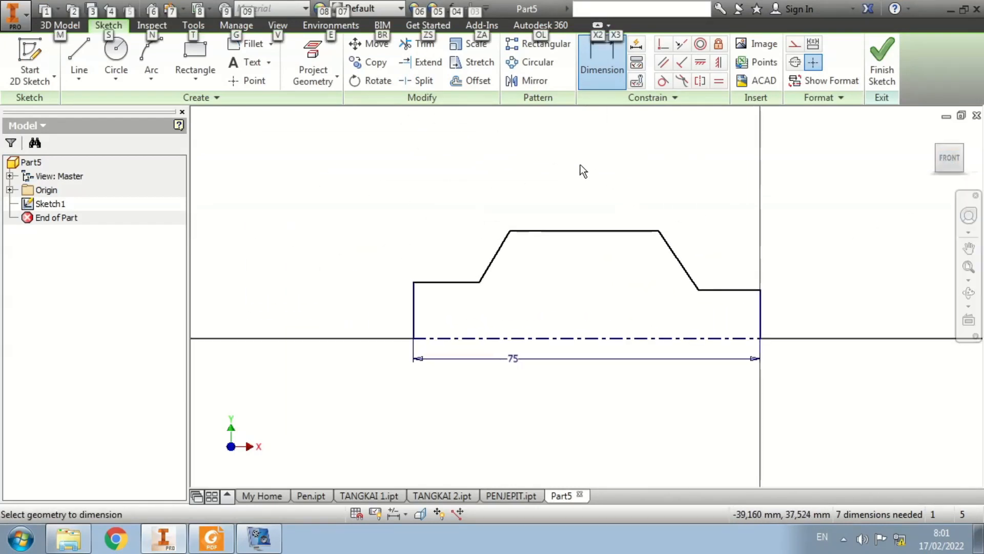
pyautogui.hotkey('alt', 'Tab')
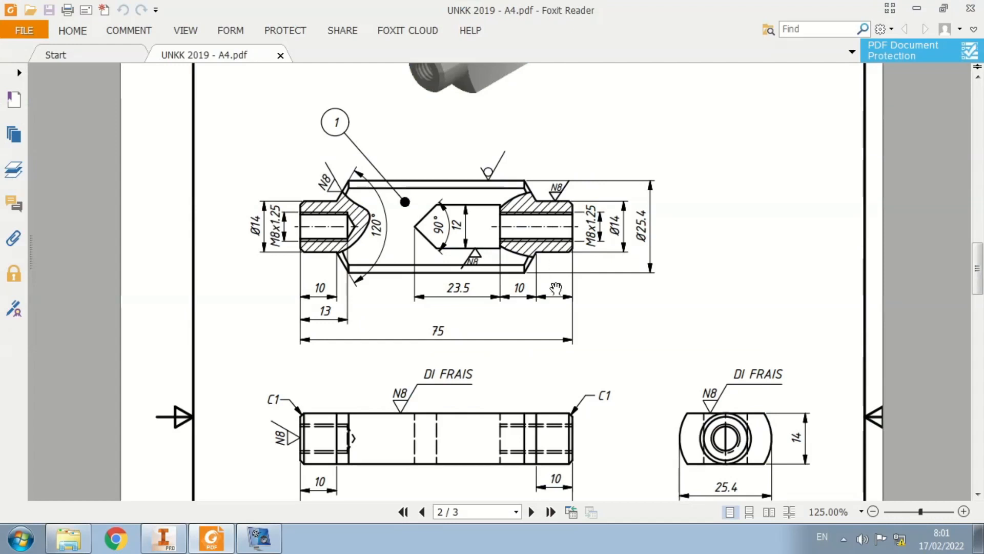
pyautogui.hotkey('alt', 'Tab')
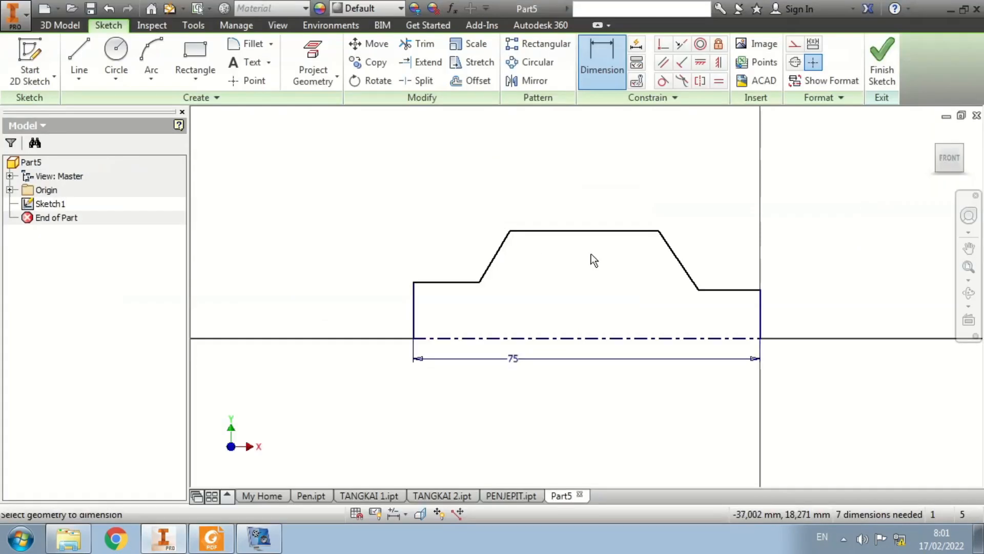
pyautogui.click(730, 291)
pyautogui.click(725, 205)
pyautogui.write('10')
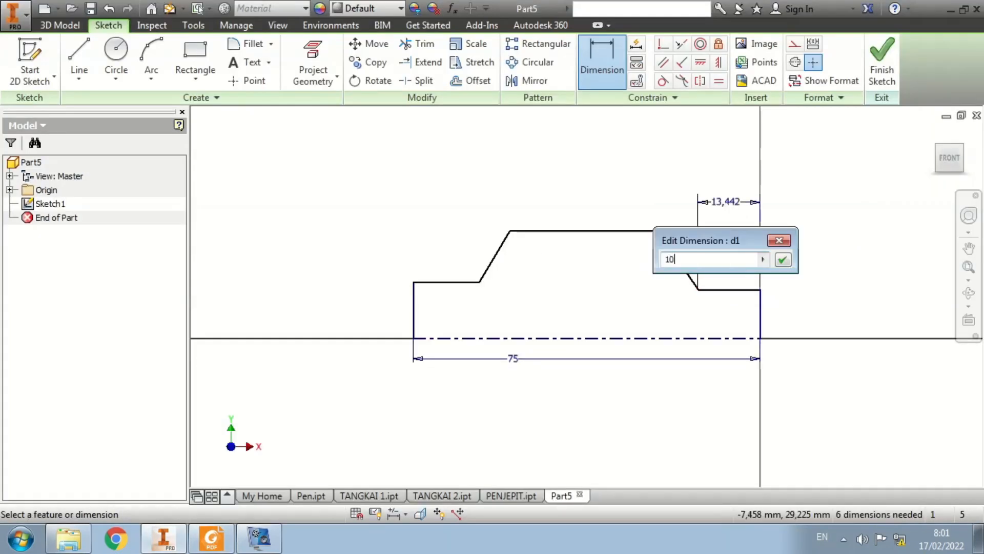
pyautogui.press('Return')
pyautogui.click(457, 282)
pyautogui.click(461, 200)
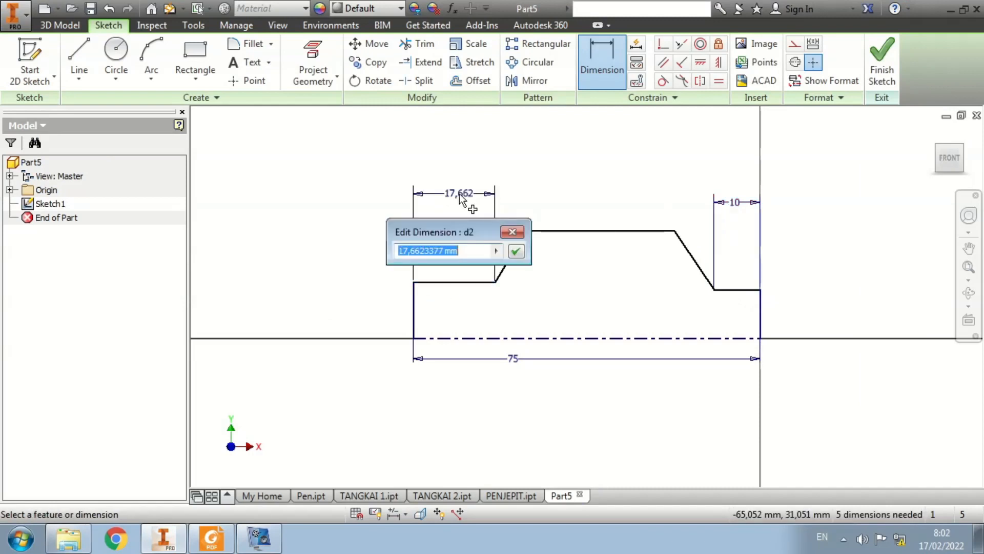
pyautogui.write('10')
pyautogui.press('Return')
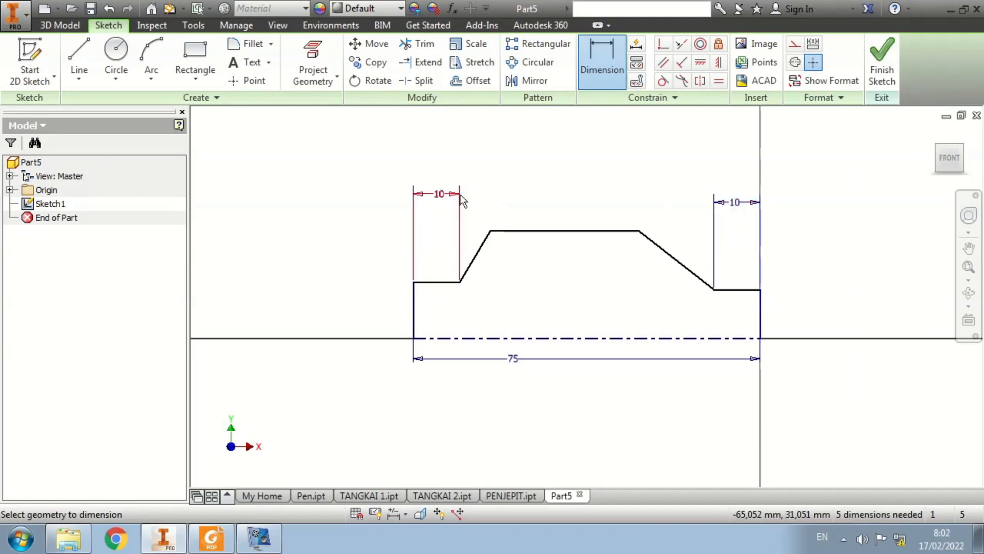
# Check the taper angle in the PDF and dimension the left slope at 60° to the left shoulder line
pyautogui.hotkey('alt', 'Tab')
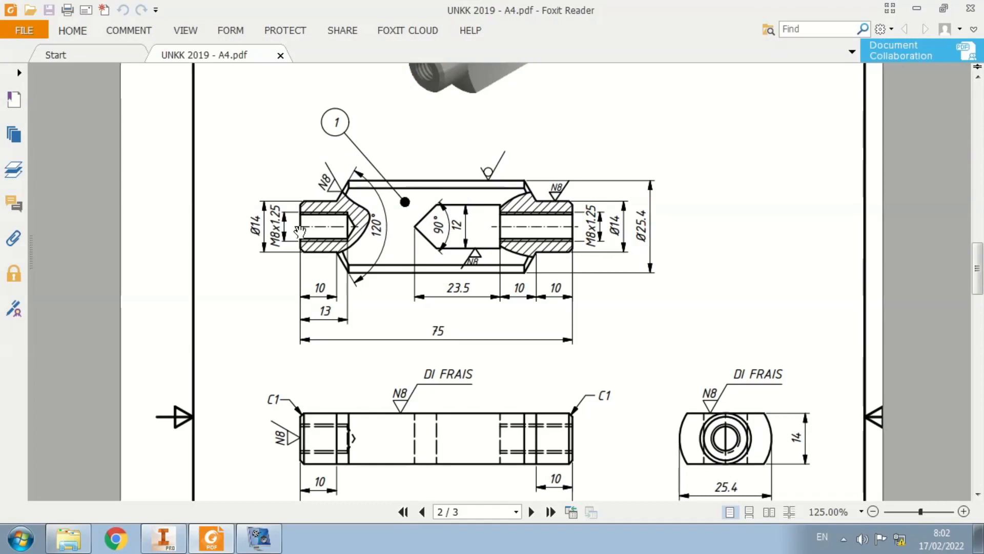
pyautogui.hotkey('alt', 'Tab')
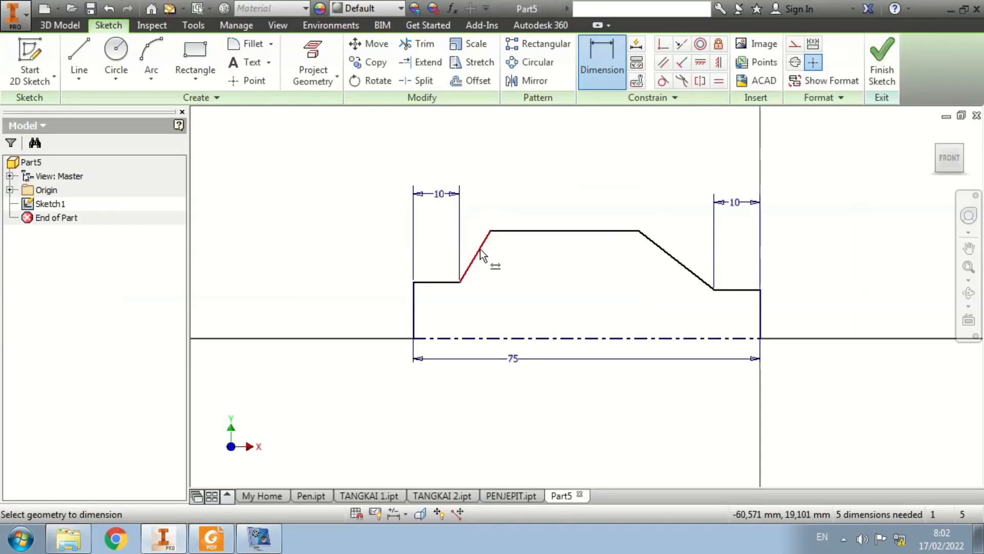
pyautogui.click(438, 282)
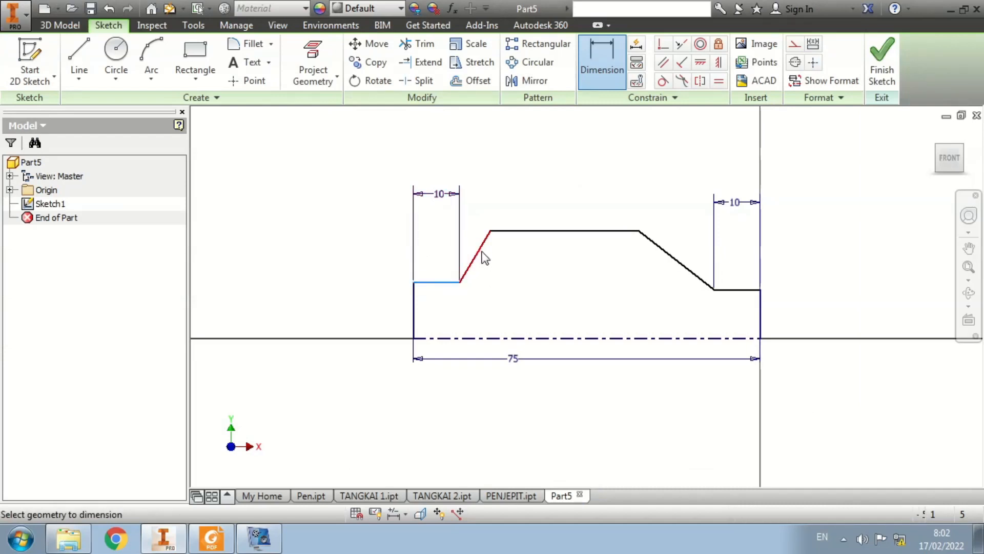
pyautogui.click(478, 256)
pyautogui.click(586, 274)
pyautogui.write('60')
pyautogui.press('Return')
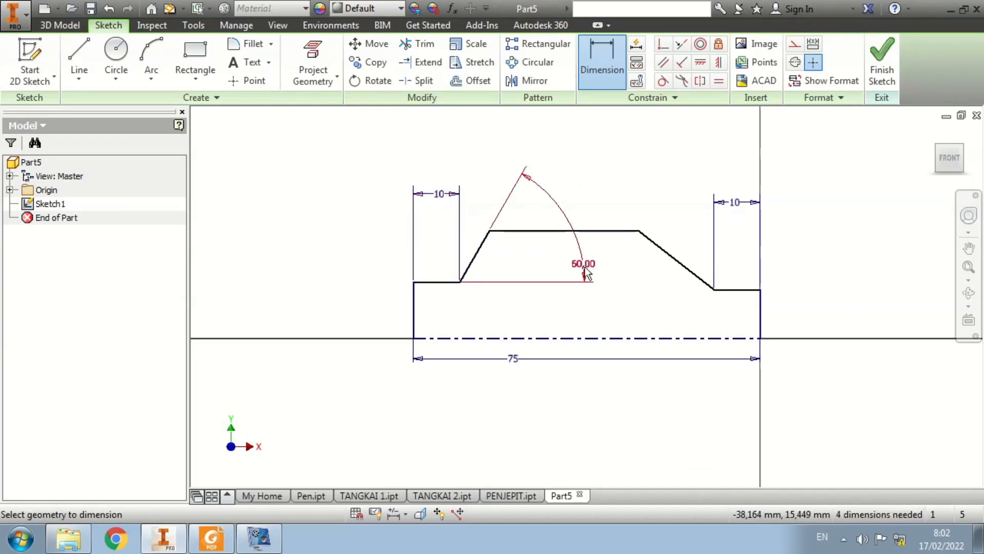
# Dimension the angle between the right slope and the centerline as 120°
pyautogui.click(707, 283)
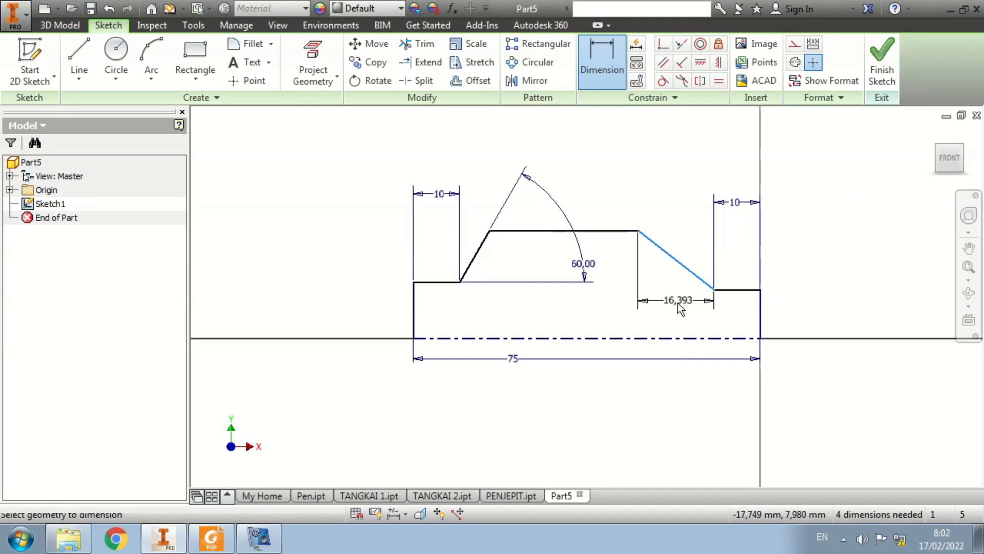
pyautogui.click(666, 339)
pyautogui.click(563, 195)
pyautogui.write('120')
pyautogui.press('Return')
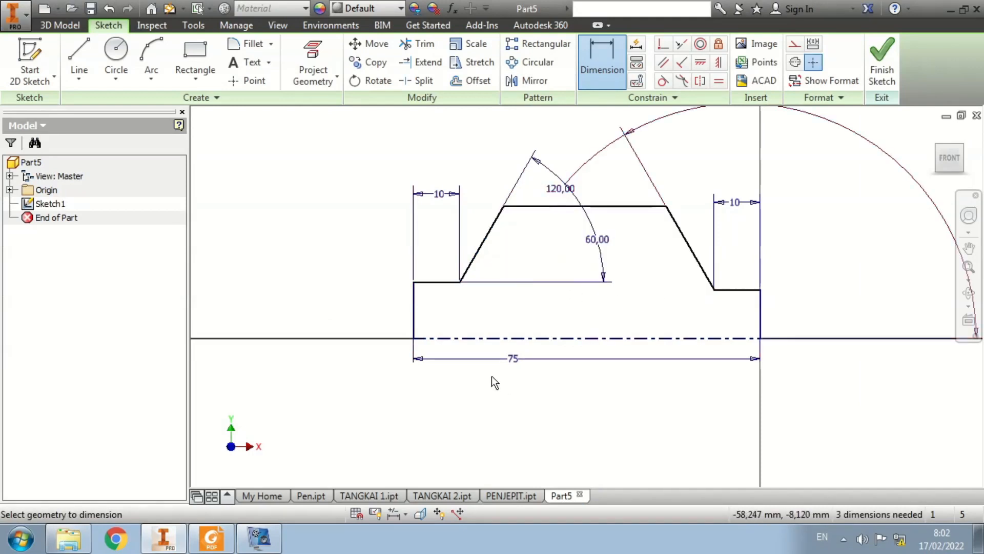
# Consult the PDF and give the raised middle section a diameter dimension of 25.4 mm about the centerline
pyautogui.hotkey('alt', 'Tab')
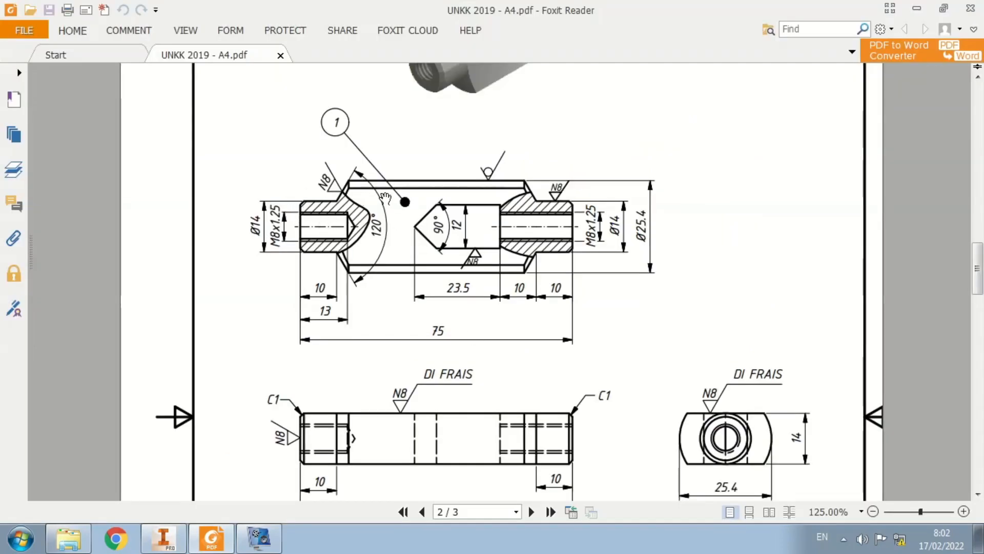
pyautogui.hotkey('alt', 'Tab')
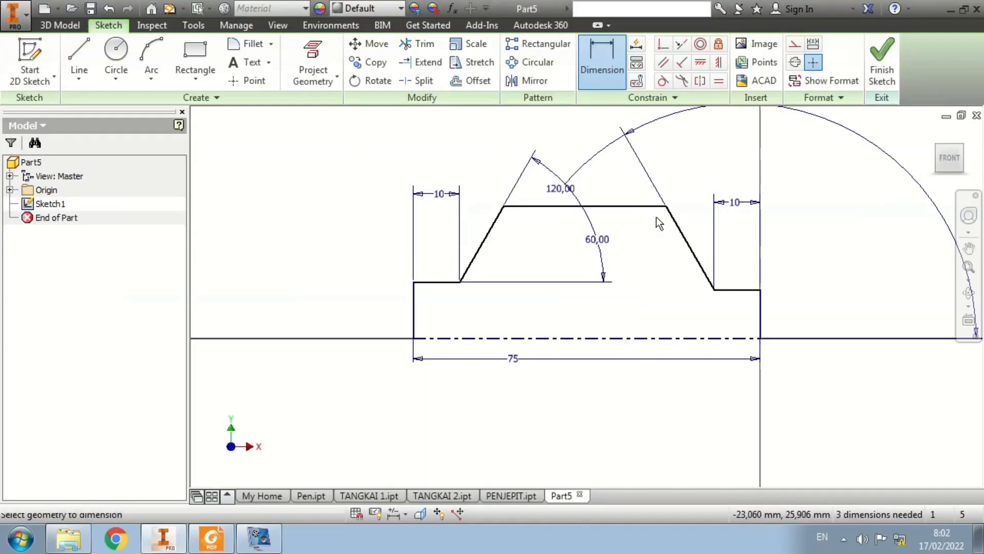
pyautogui.click(630, 205)
pyautogui.click(648, 339)
pyautogui.click(339, 251)
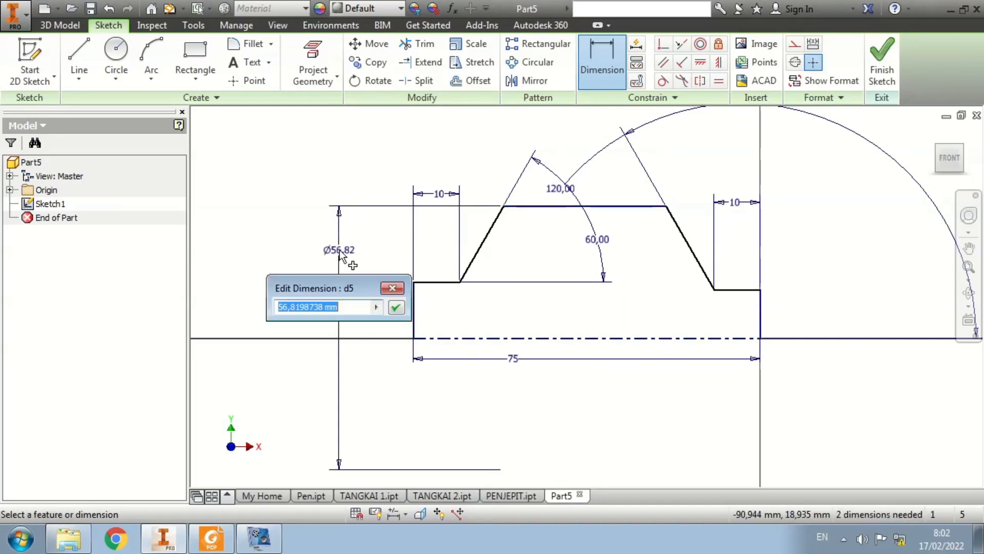
pyautogui.write('25.4')
pyautogui.press('Return')
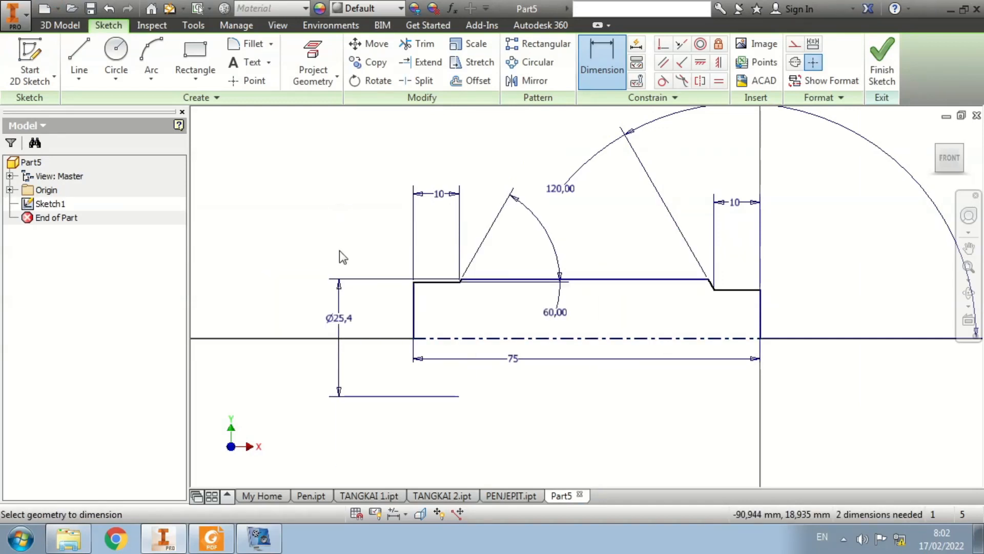
# Check the end diameter in the PDF and dimension the left shoulder at 14 mm diameter about the centerline
pyautogui.hotkey('alt', 'Tab')
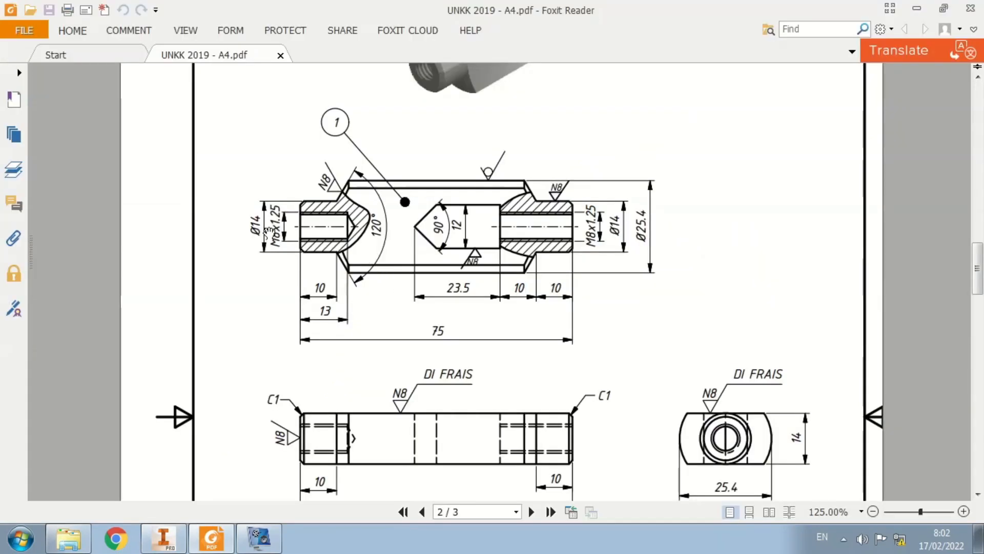
pyautogui.hotkey('alt', 'Tab')
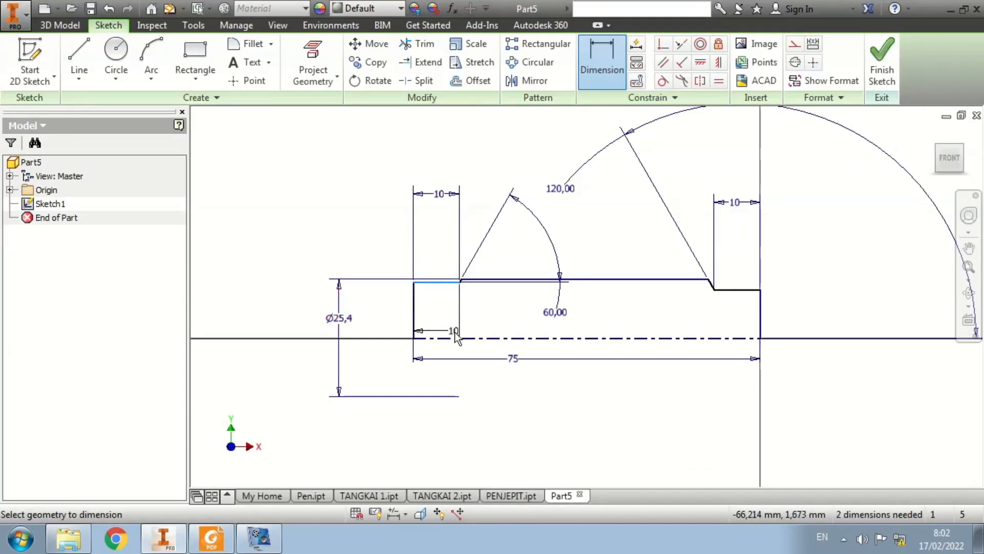
pyautogui.click(430, 337)
pyautogui.click(389, 310)
pyautogui.write('14')
pyautogui.press('Return')
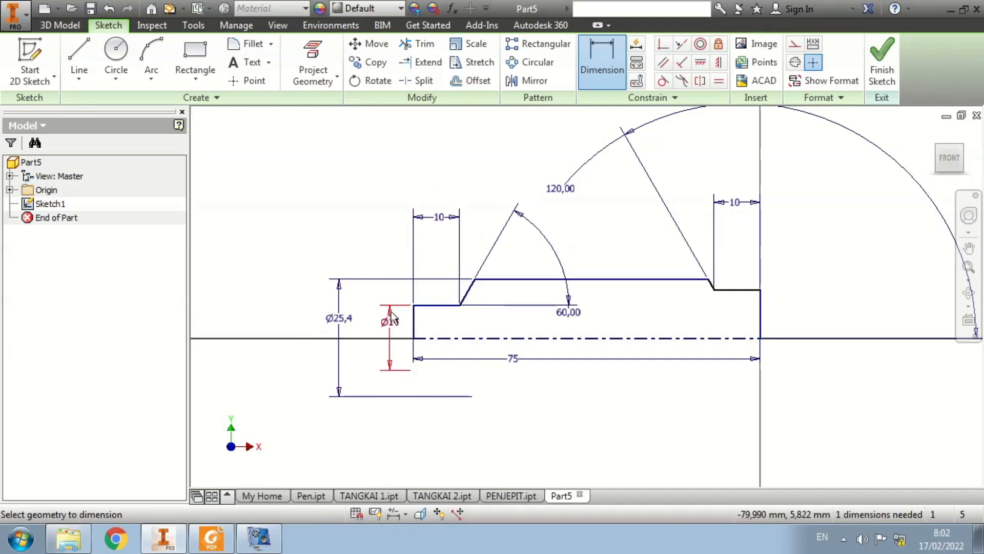
pyautogui.press('Escape')
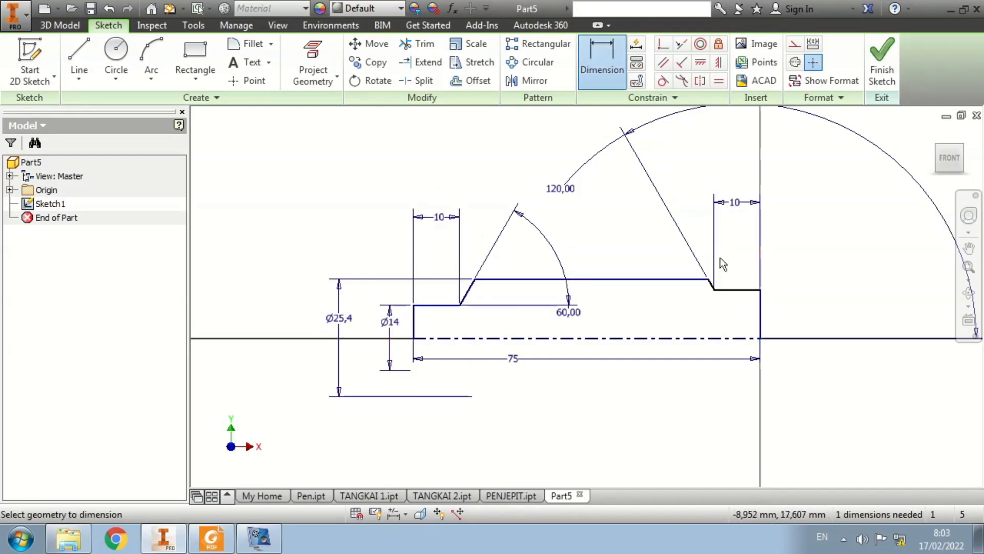
# Dimension the right shoulder at 14 mm diameter about the centerline
pyautogui.click(733, 290)
pyautogui.click(724, 338)
pyautogui.click(826, 319)
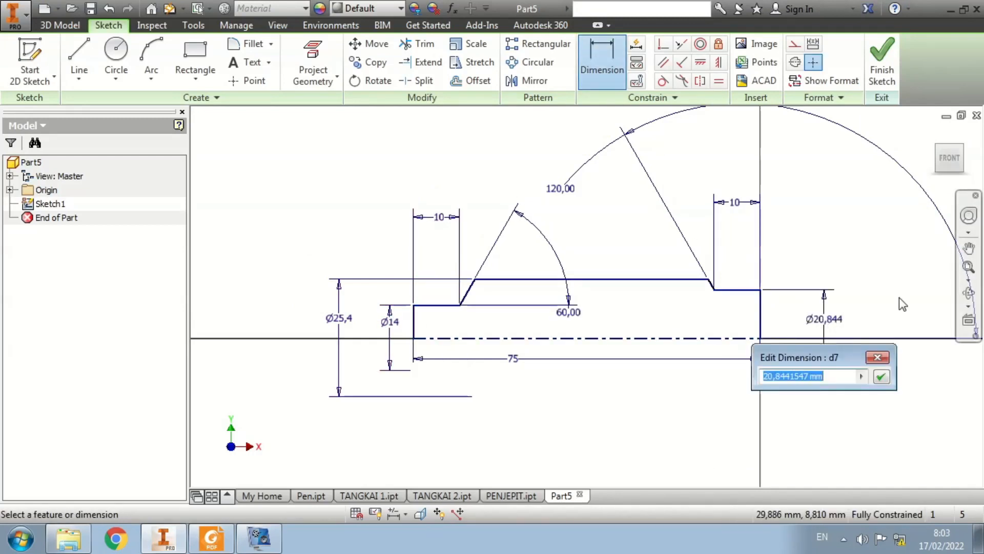
pyautogui.write('14')
pyautogui.press('Return')
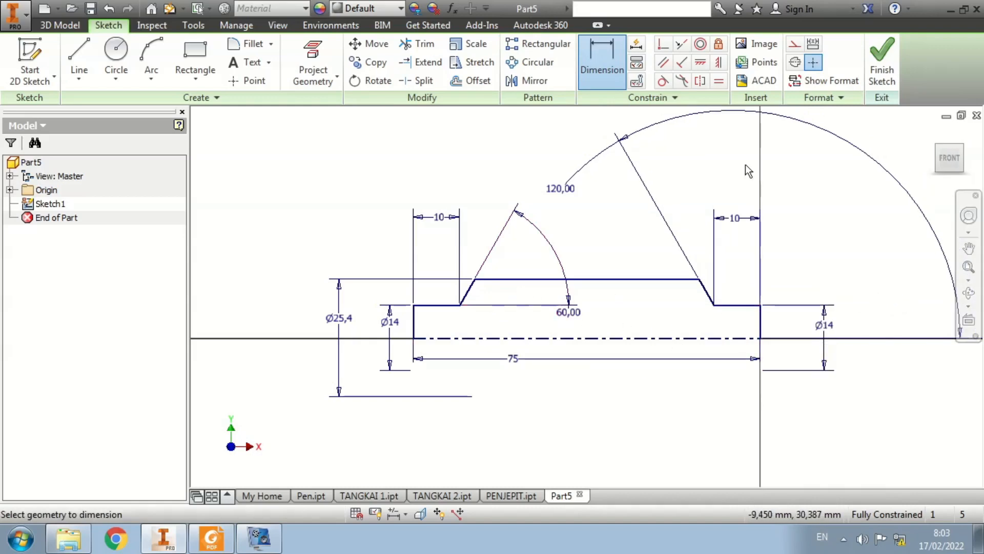
# Finish the sketch and revolve the half profile fully around its centerline into a solid
pyautogui.click(882, 60)
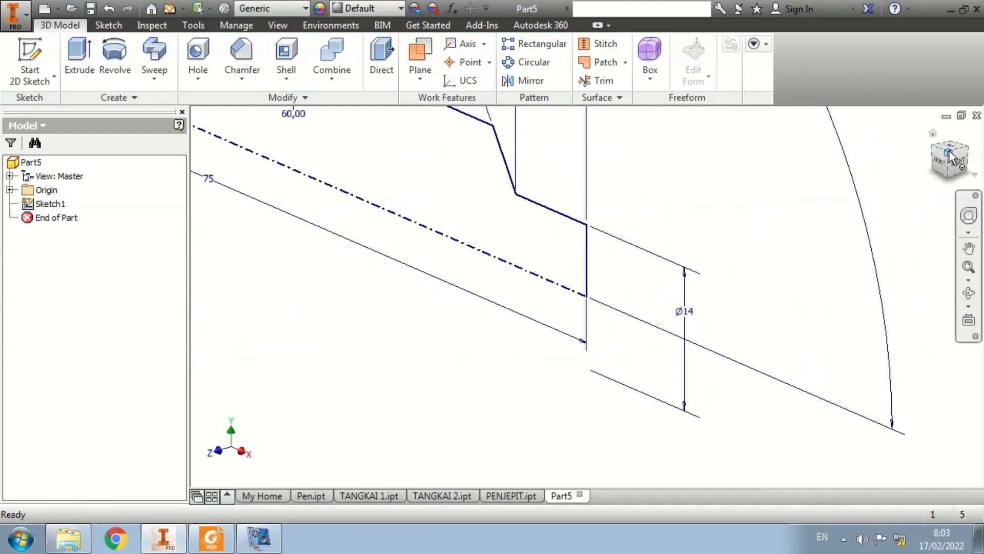
pyautogui.click(948, 152)
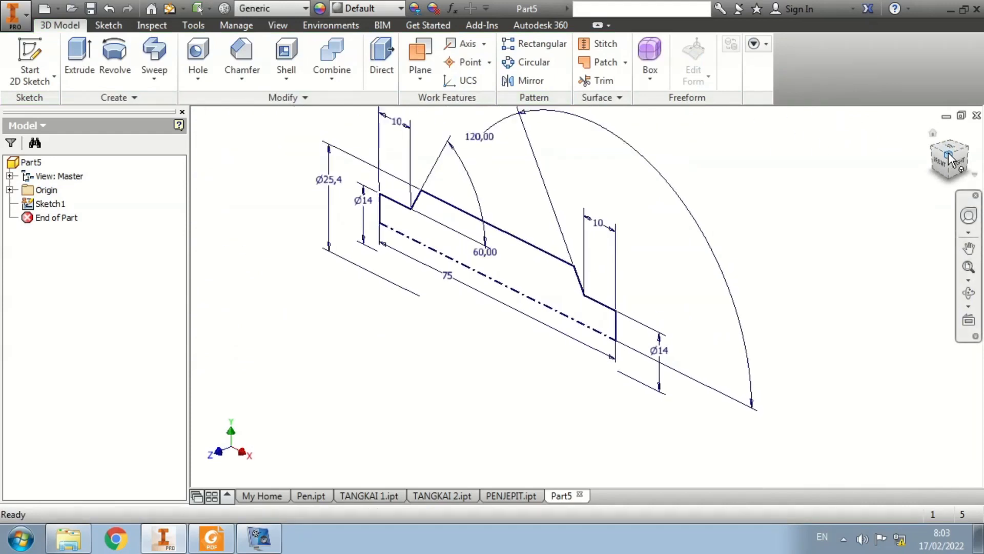
pyautogui.click(88, 50)
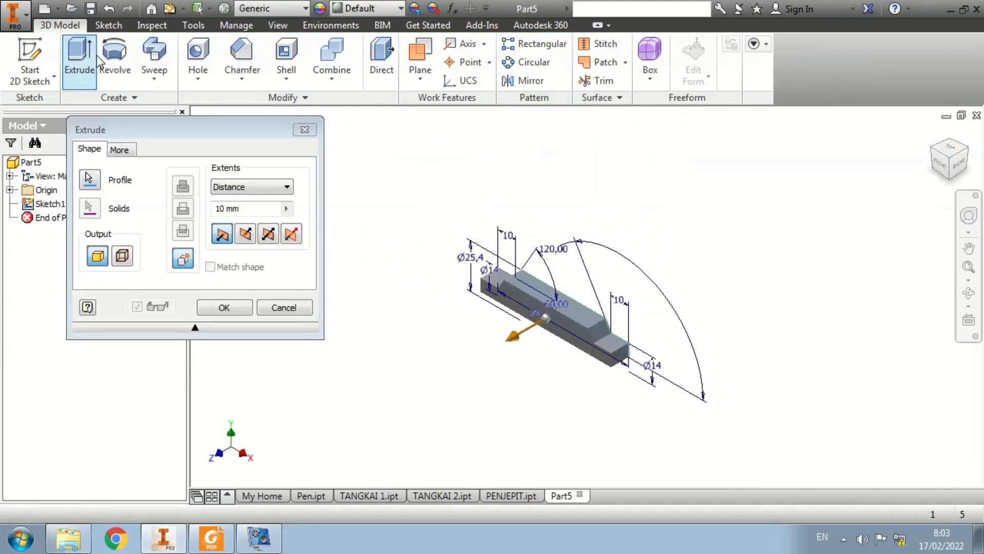
pyautogui.click(115, 54)
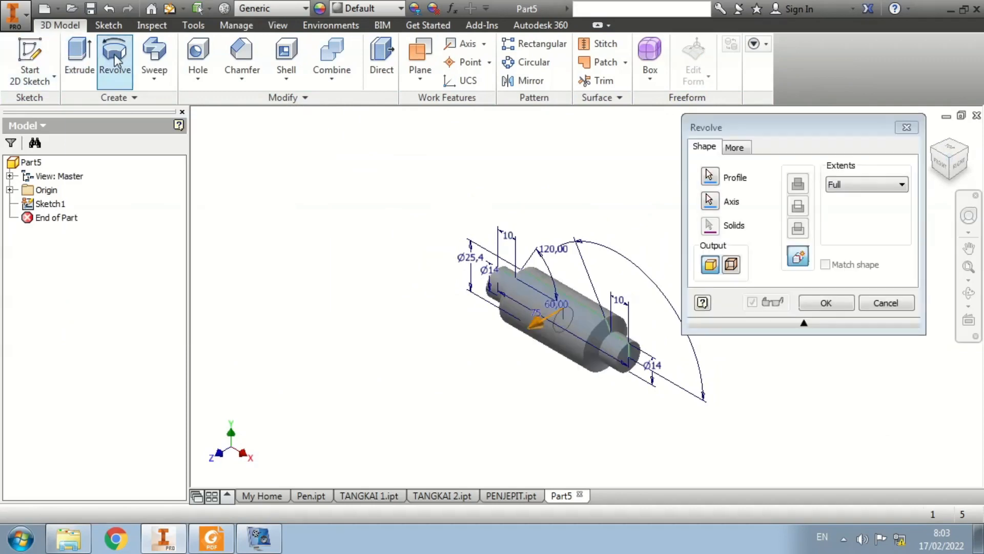
pyautogui.click(823, 303)
# Consult part 1's milled side view and end view in the PDF, then return to the revolved part
pyautogui.hotkey('alt', 'Tab')
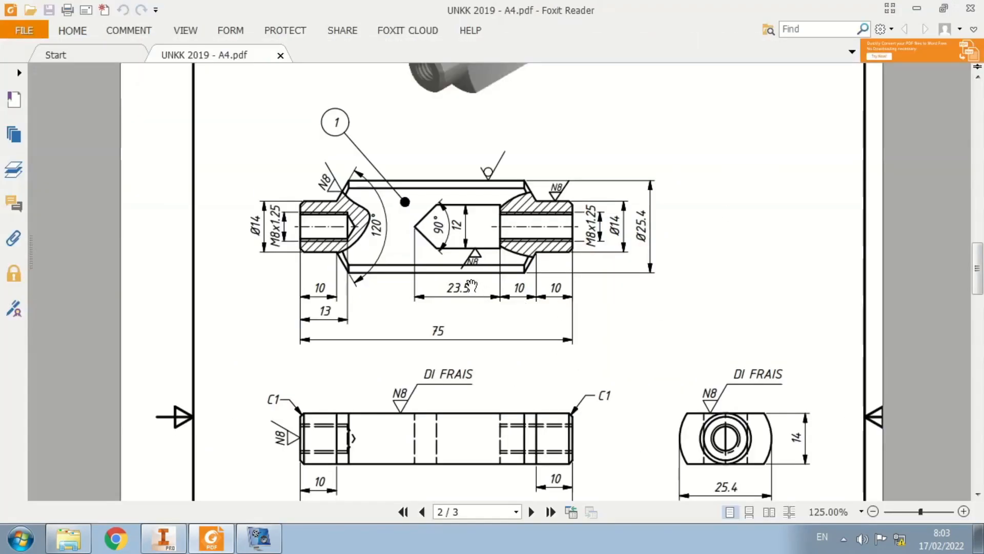
pyautogui.scroll(-3, 503, 298)
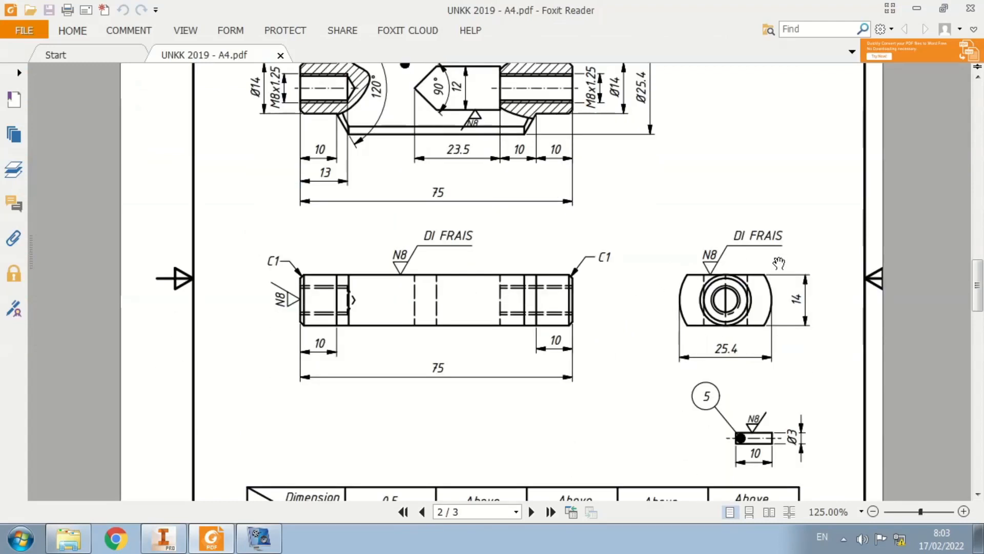
pyautogui.hotkey('alt', 'Tab')
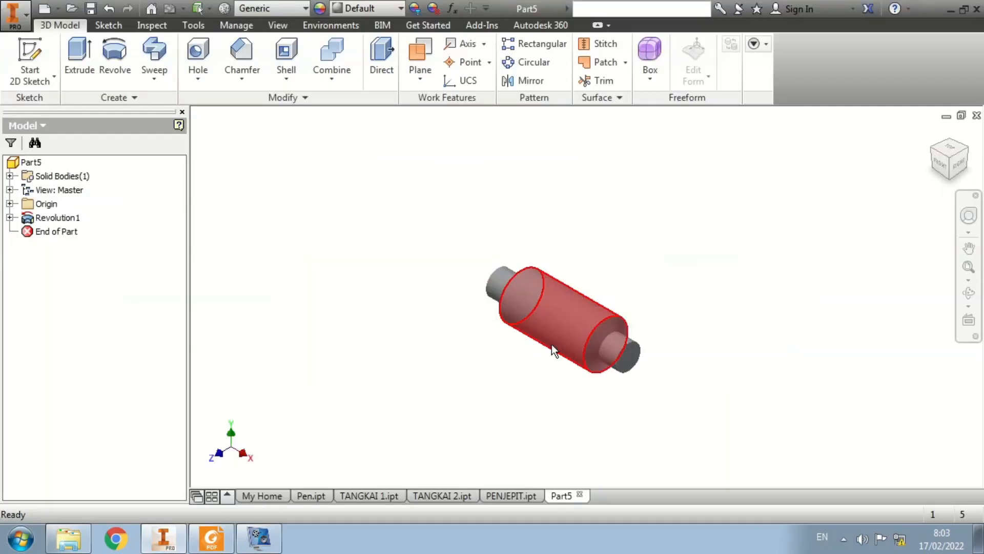
# Check the milled end view in the PDF, then sketch two rectangles on the shaft's end face, one above and one below the center
pyautogui.hotkey('alt', 'Tab')
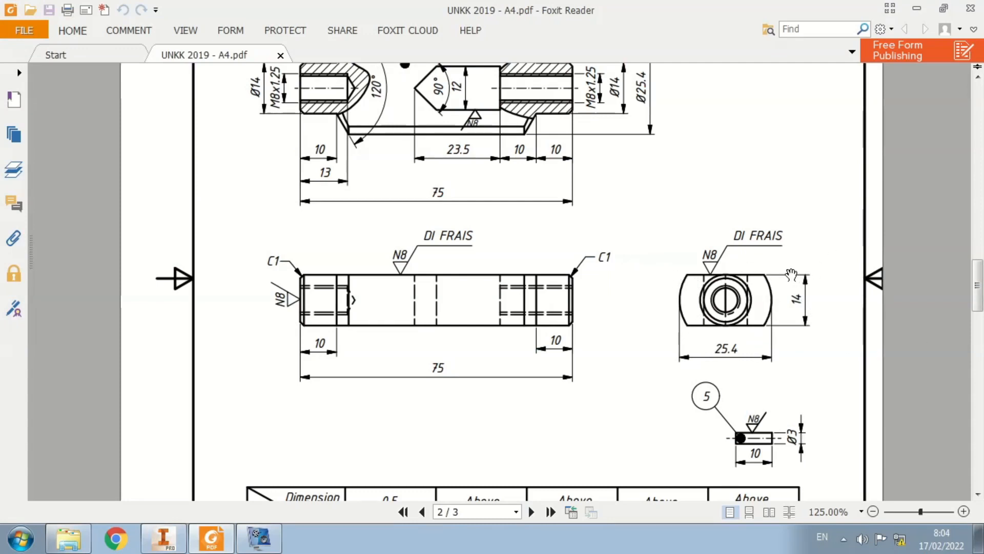
pyautogui.hotkey('alt', 'Tab')
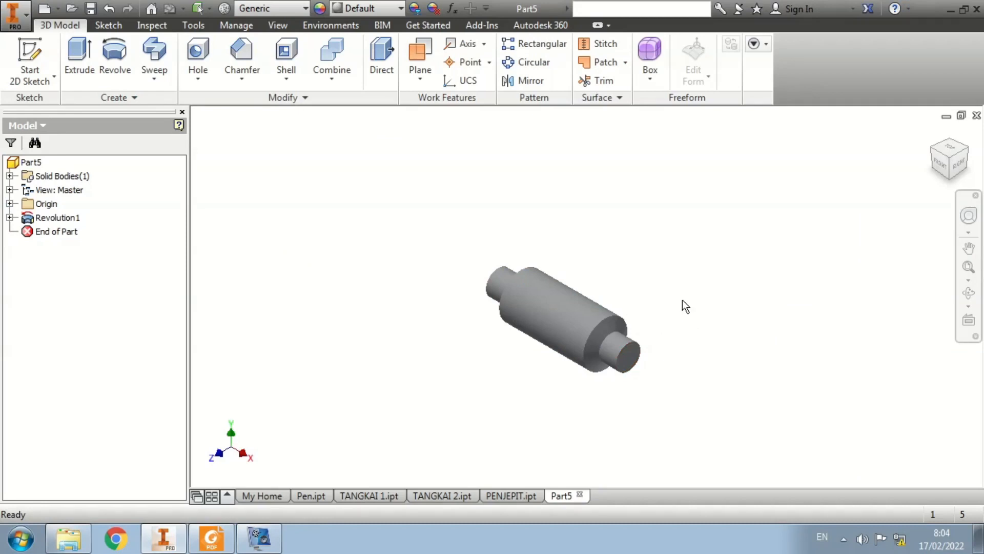
pyautogui.click(32, 53)
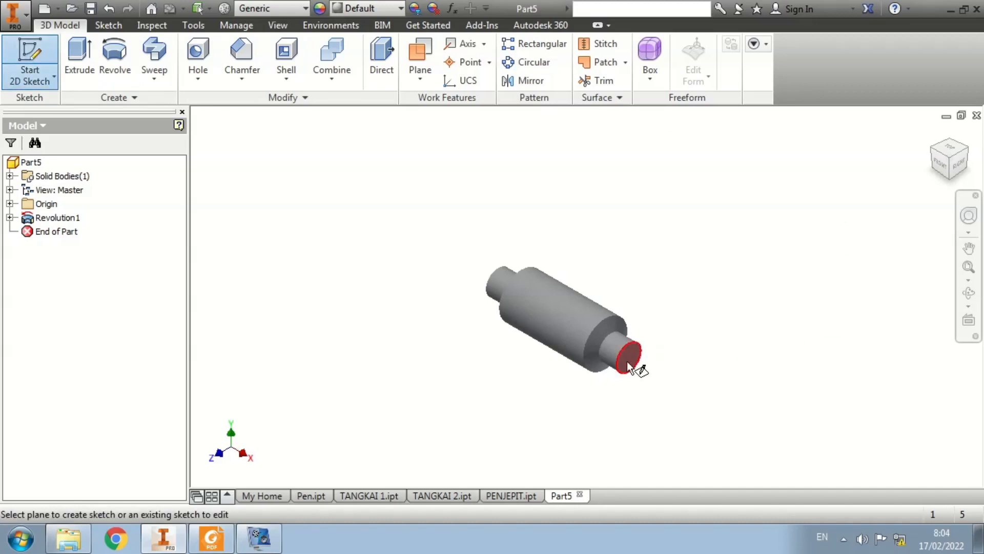
pyautogui.click(629, 365)
pyautogui.click(197, 55)
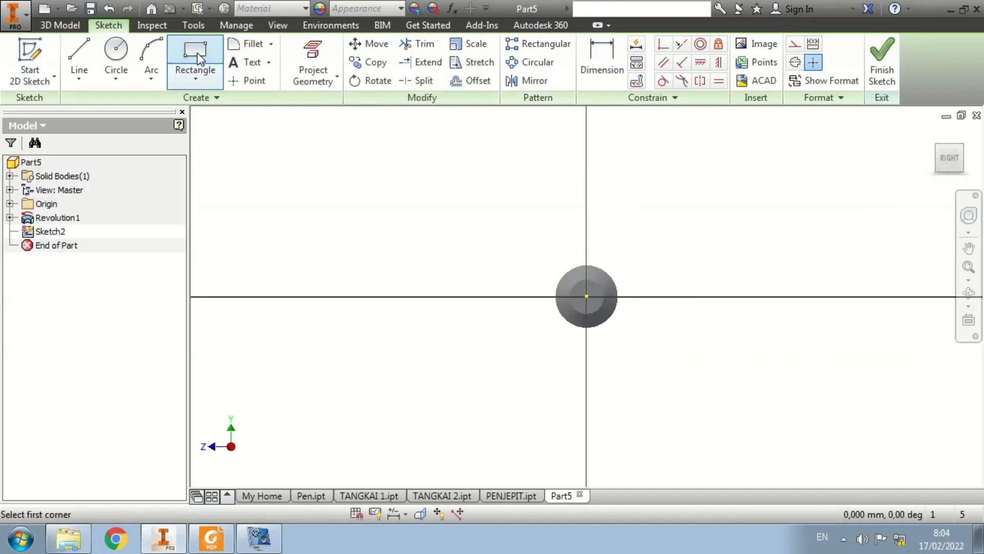
pyautogui.click(519, 211)
pyautogui.click(665, 269)
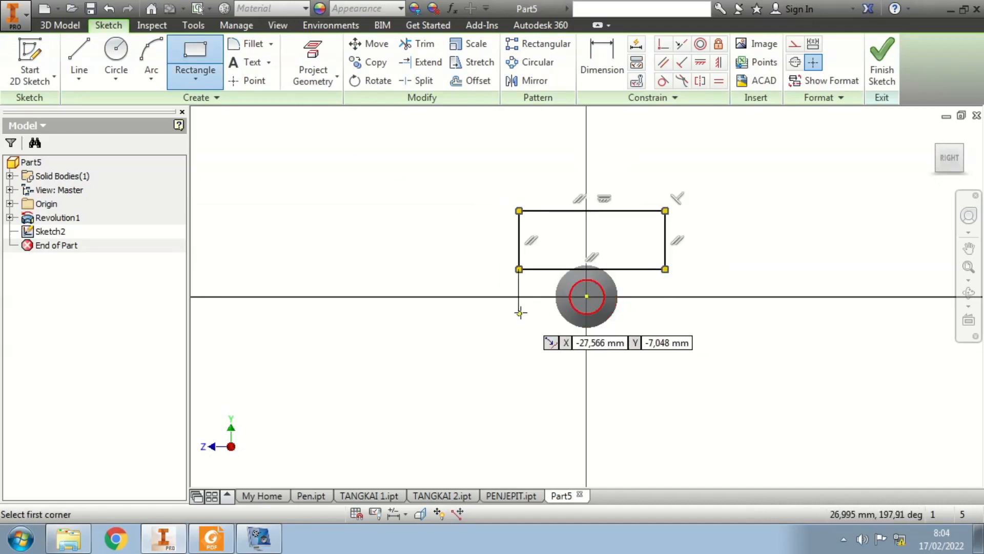
pyautogui.click(519, 317)
pyautogui.click(697, 380)
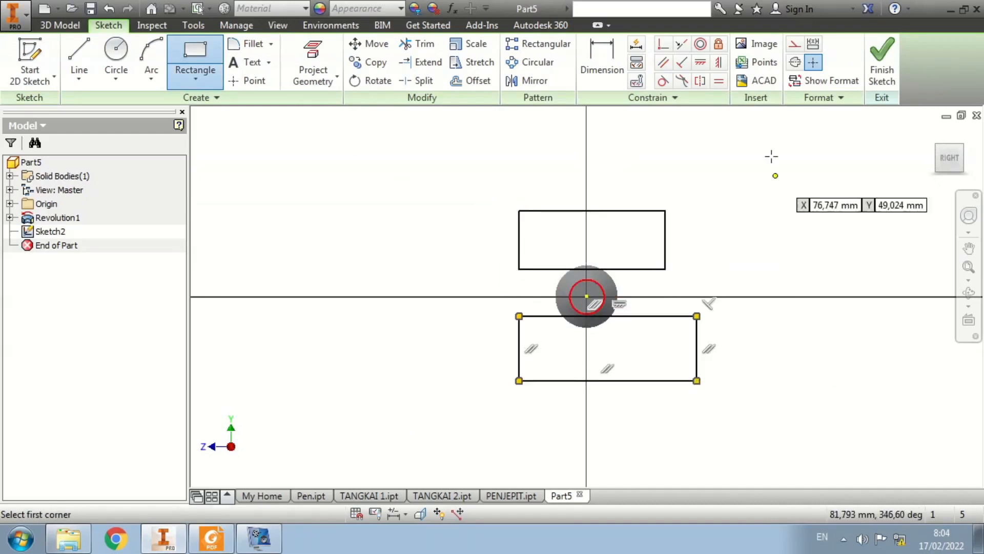
# Dimension the gap between the facing edges of the two rectangles at 14 mm
pyautogui.click(600, 61)
pyautogui.click(640, 269)
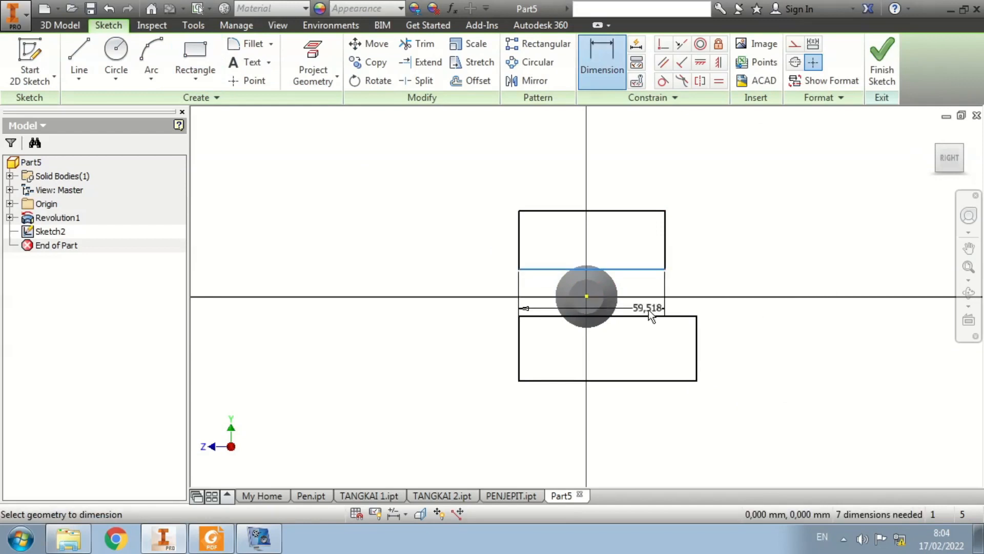
pyautogui.click(671, 316)
pyautogui.click(792, 287)
pyautogui.write('14')
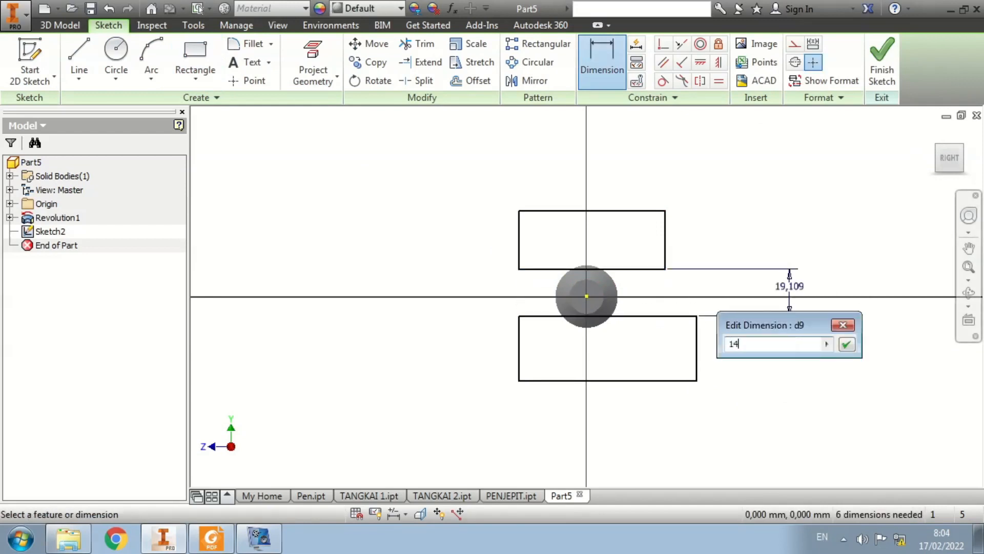
pyautogui.press('Return')
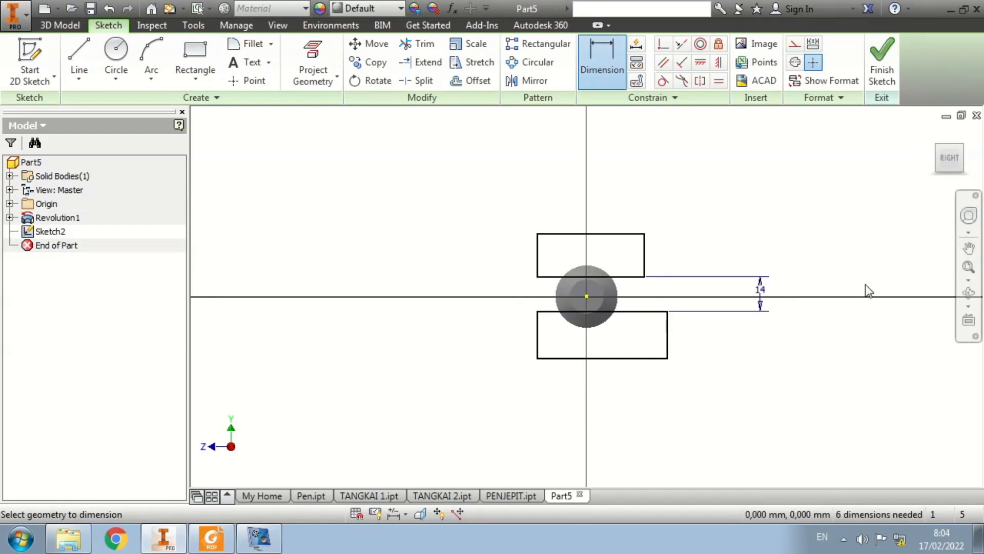
# Dimension the upper rectangle's lower edge at 7 mm from the center point
pyautogui.click(626, 277)
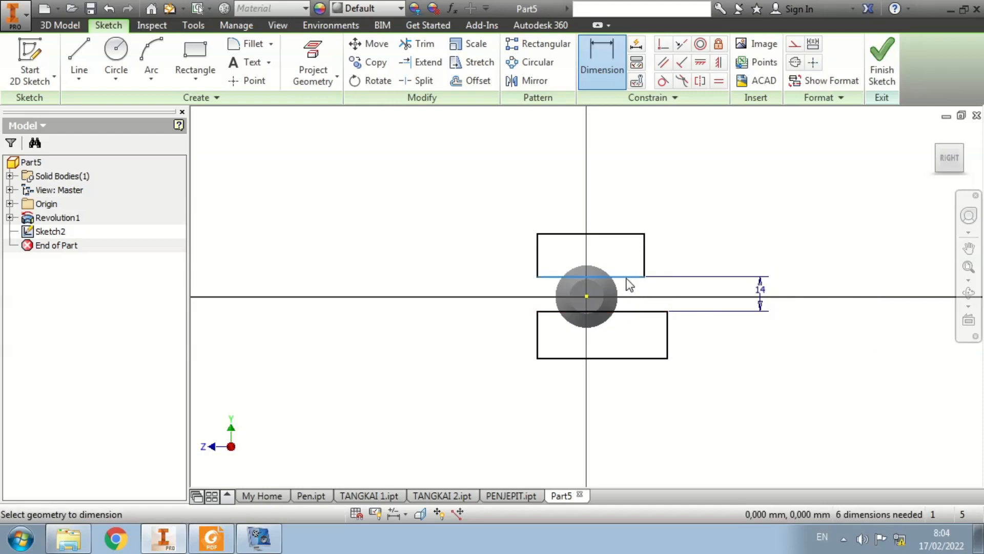
pyautogui.click(587, 297)
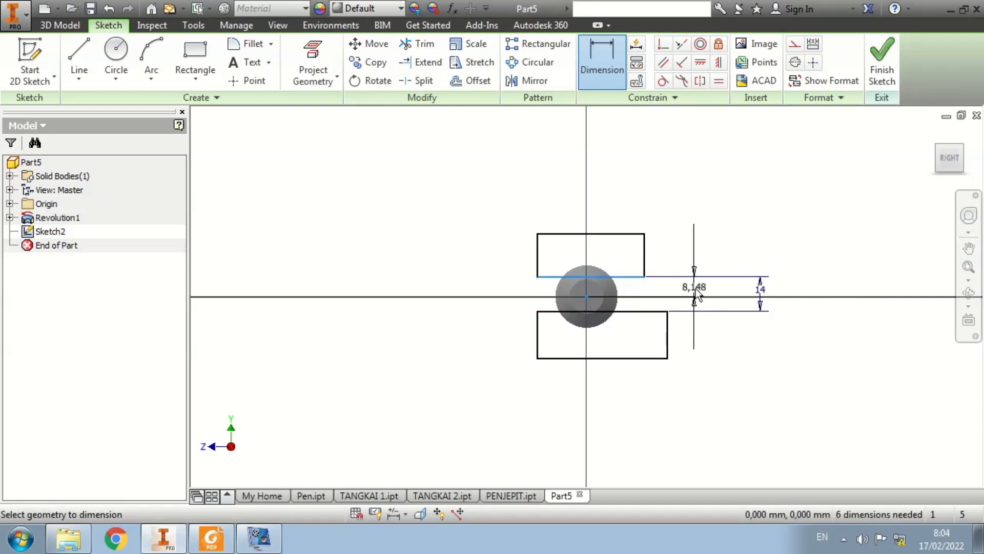
pyautogui.click(694, 241)
pyautogui.write('7')
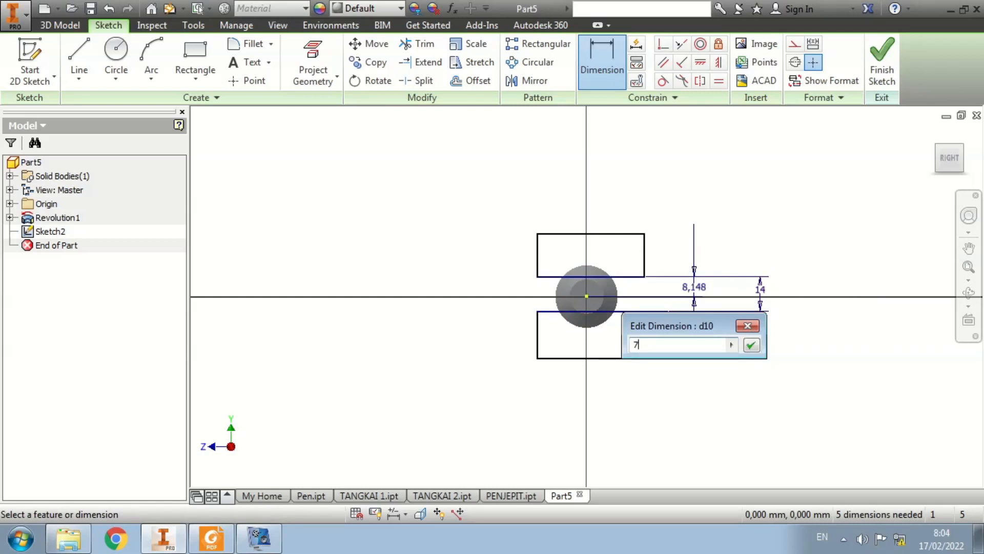
pyautogui.press('Return')
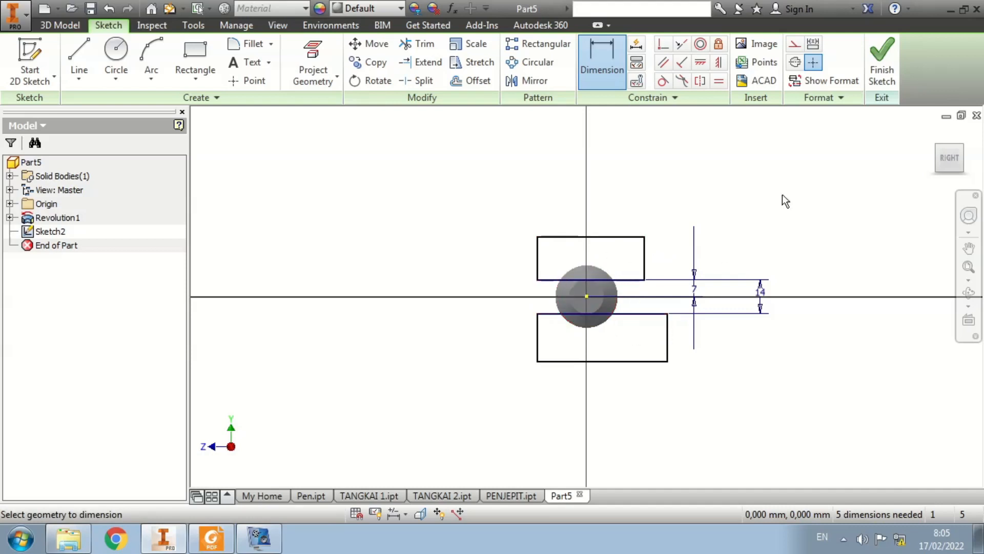
# Finish the sketch and extrude-cut both rectangles through the whole body with extents All to form two flats
pyautogui.click(881, 60)
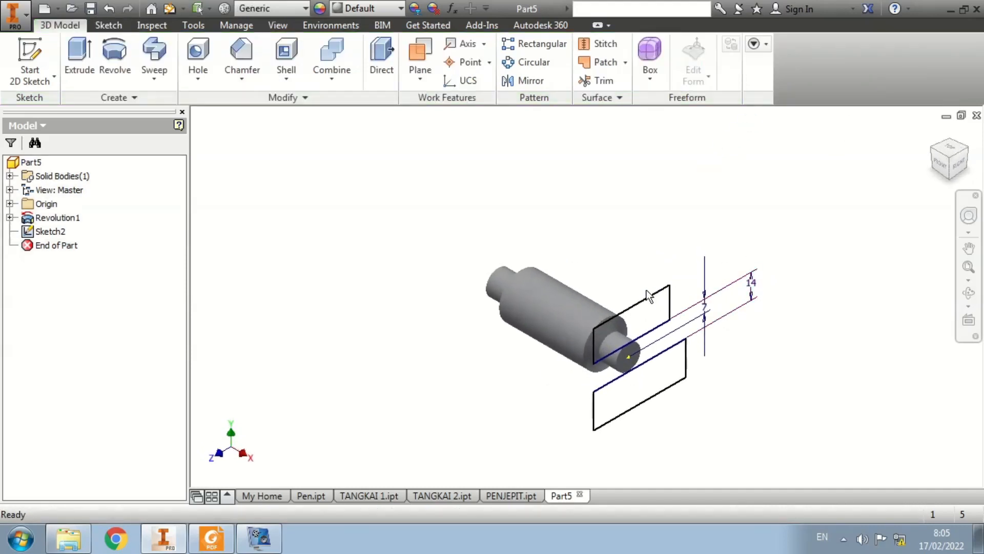
pyautogui.click(932, 150)
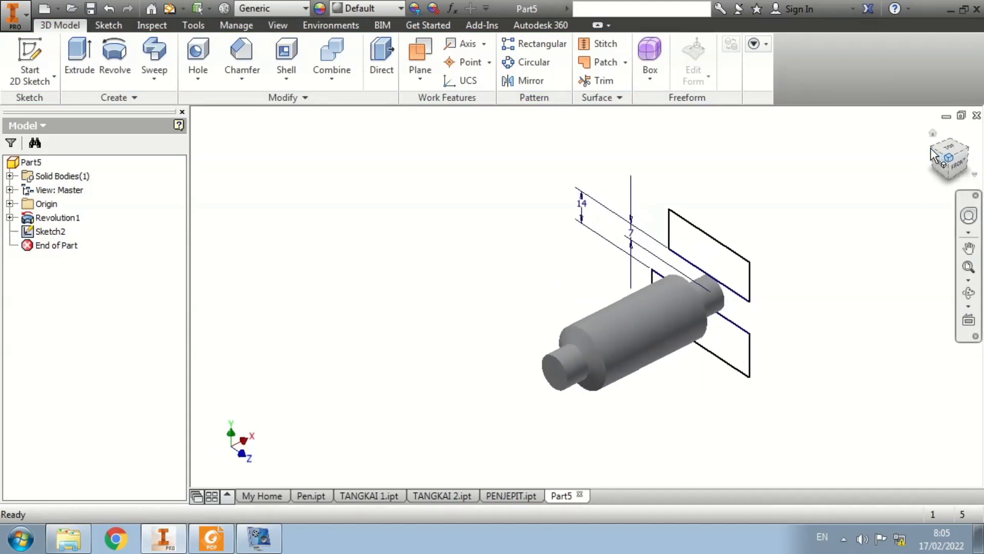
pyautogui.click(80, 55)
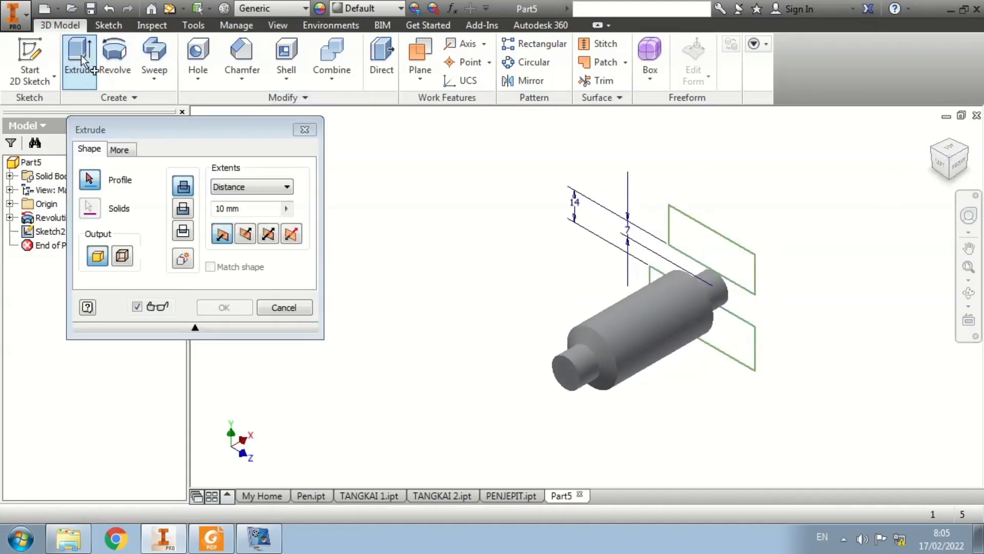
pyautogui.click(183, 209)
pyautogui.click(259, 188)
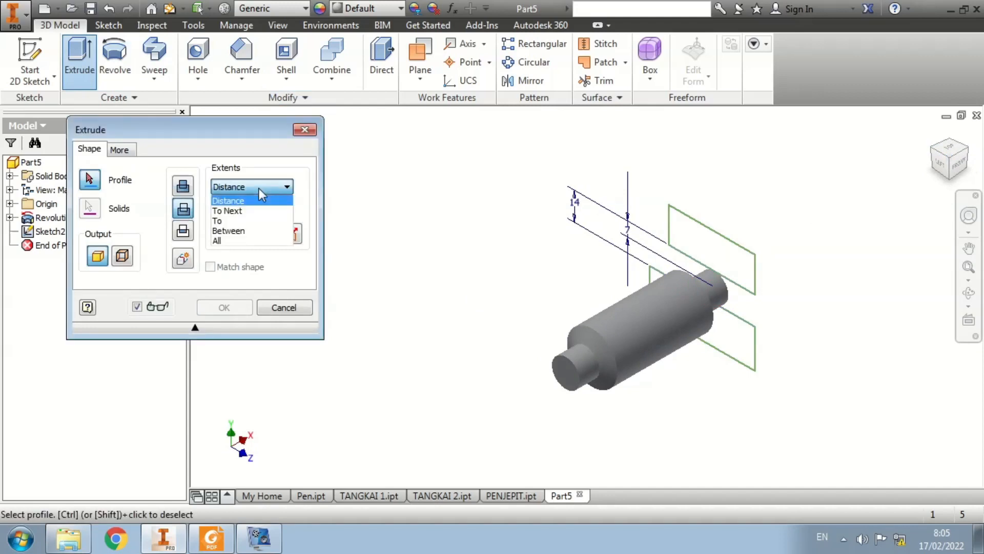
pyautogui.click(245, 241)
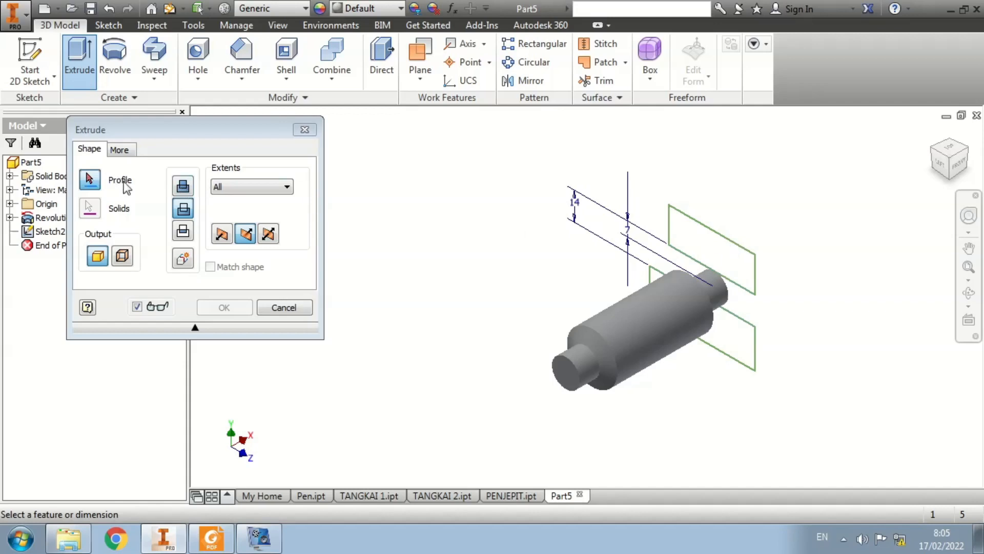
pyautogui.click(968, 150)
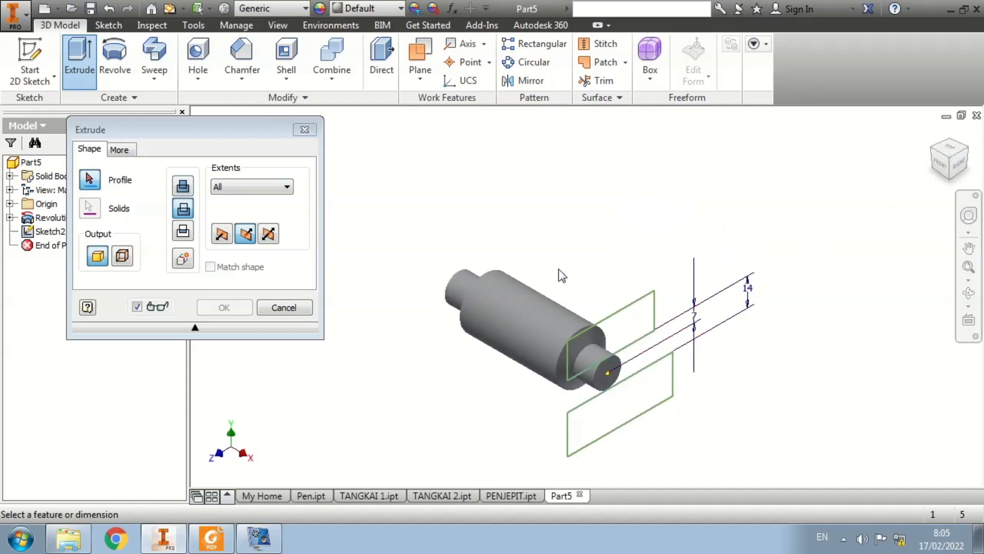
pyautogui.click(89, 180)
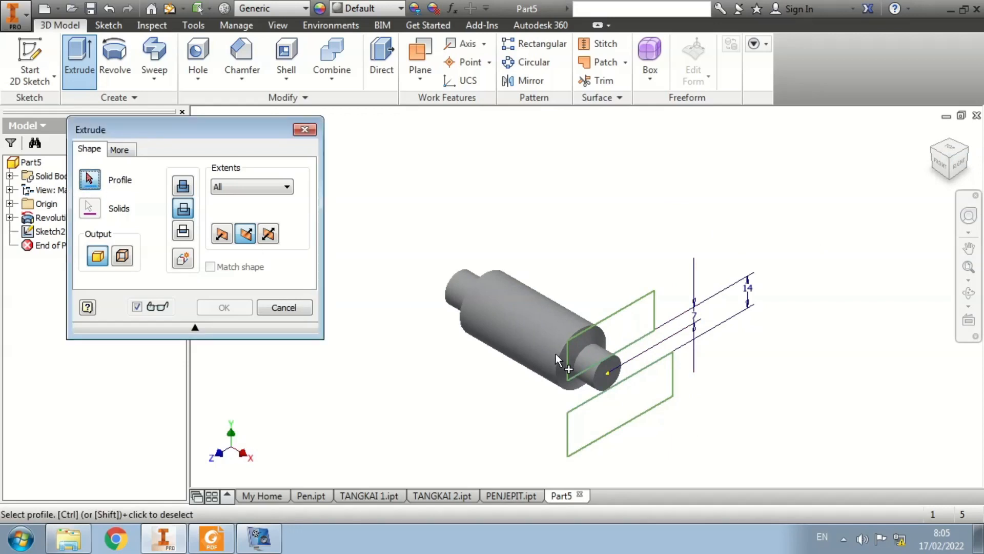
pyautogui.click(579, 344)
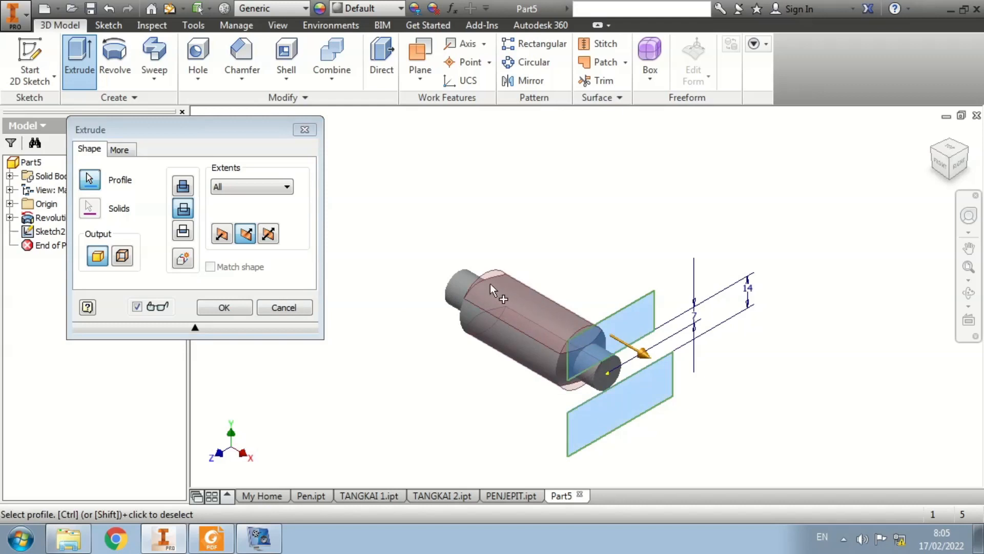
pyautogui.click(224, 307)
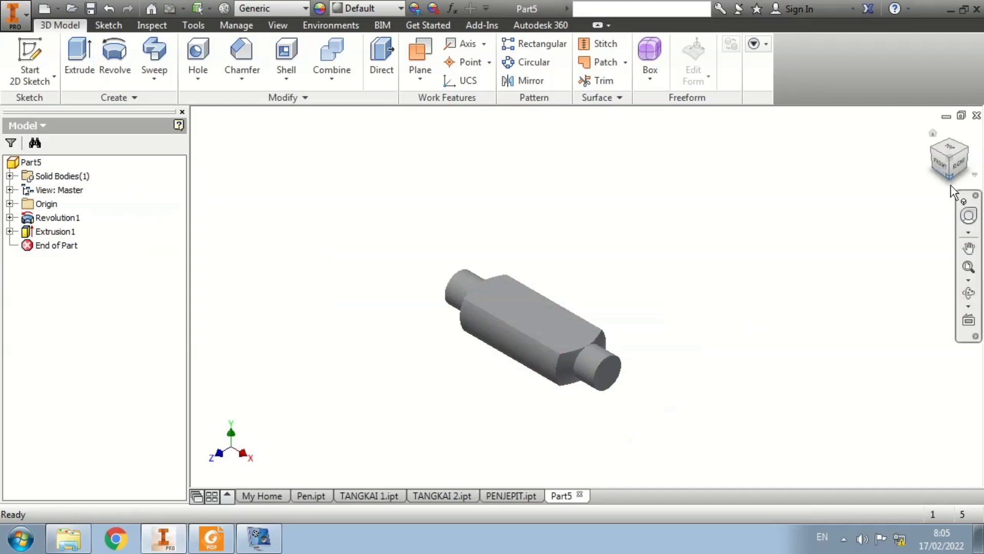
# Examine the two milled flats up close, then check the end chamfers in part 1's PDF views
pyautogui.click(968, 293)
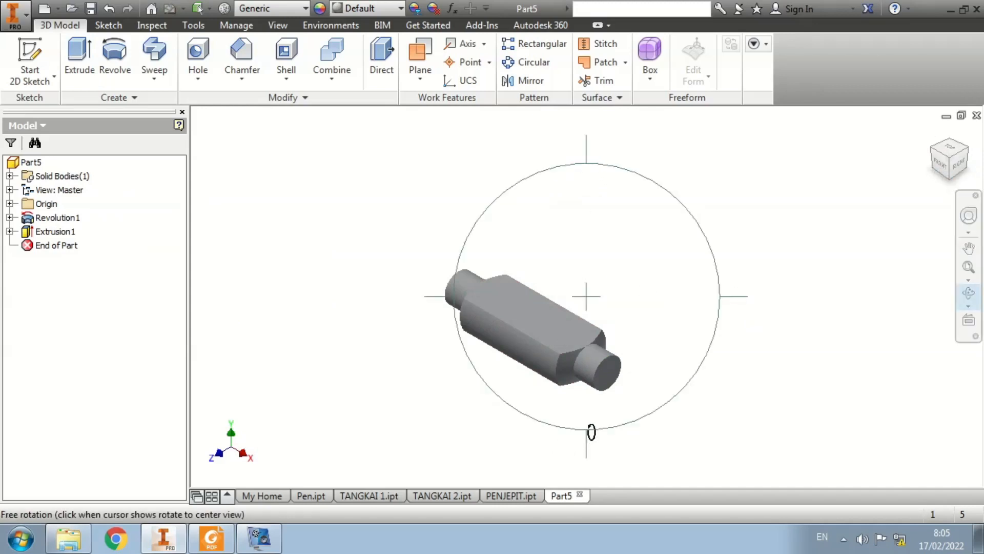
pyautogui.moveTo(597, 428)
pyautogui.mouseDown()
pyautogui.moveTo(582, 380)
pyautogui.moveTo(589, 442)
pyautogui.mouseUp()
pyautogui.scroll(5, 586, 400)
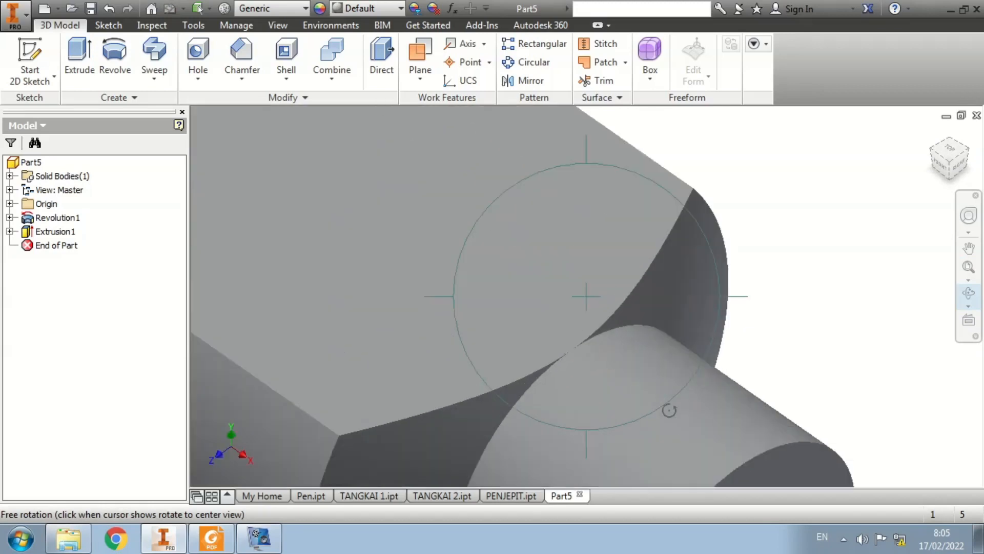
pyautogui.scroll(-5, 437, 247)
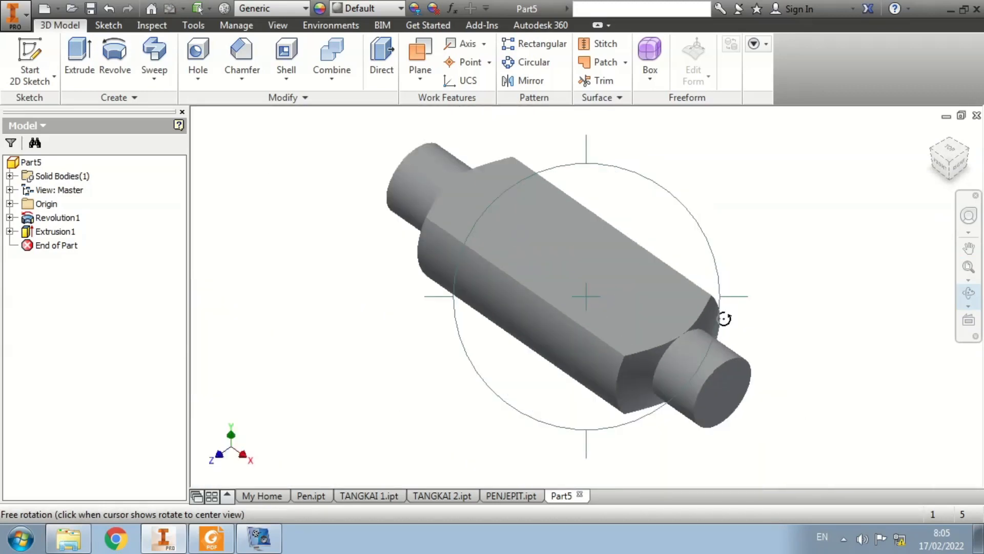
pyautogui.press('Escape')
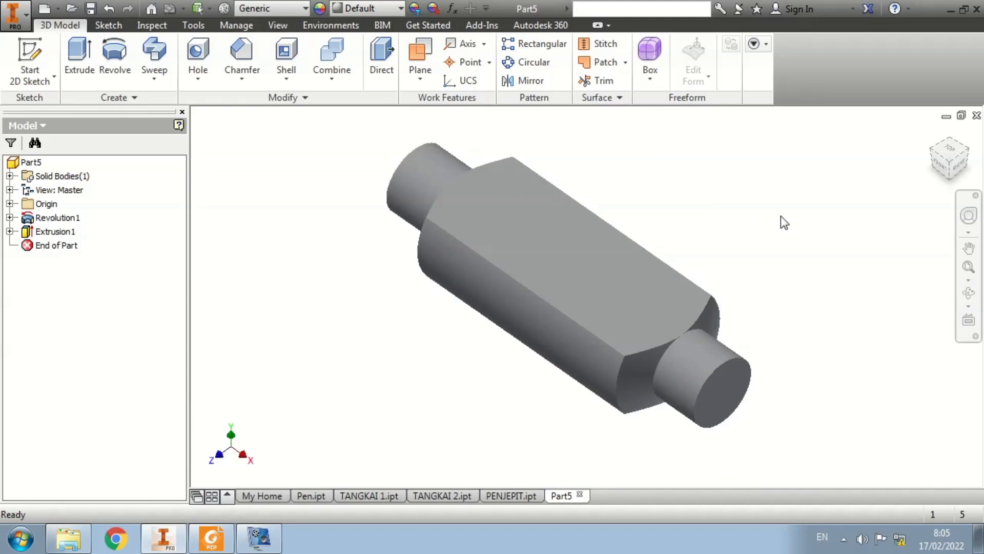
pyautogui.hotkey('alt', 'Tab')
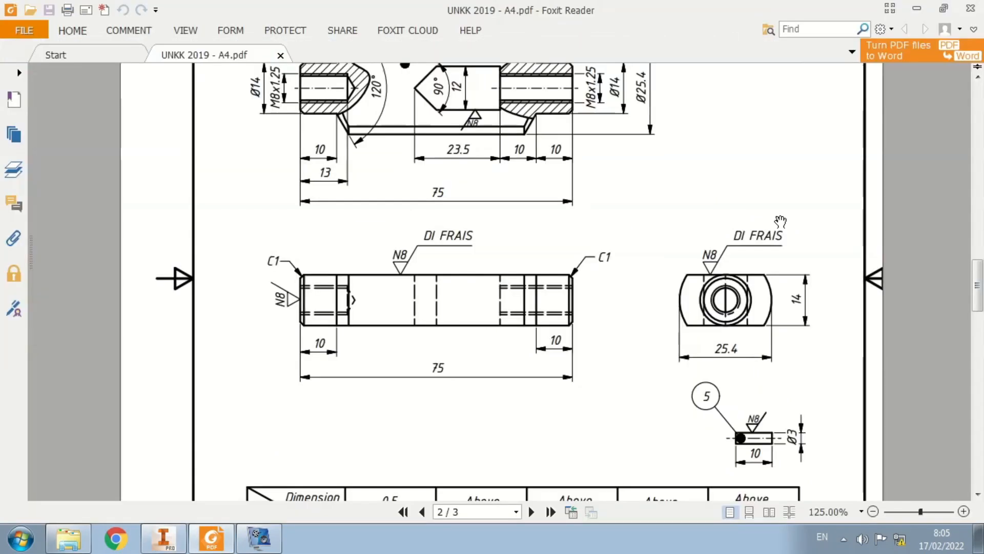
pyautogui.scroll(1, 525, 195)
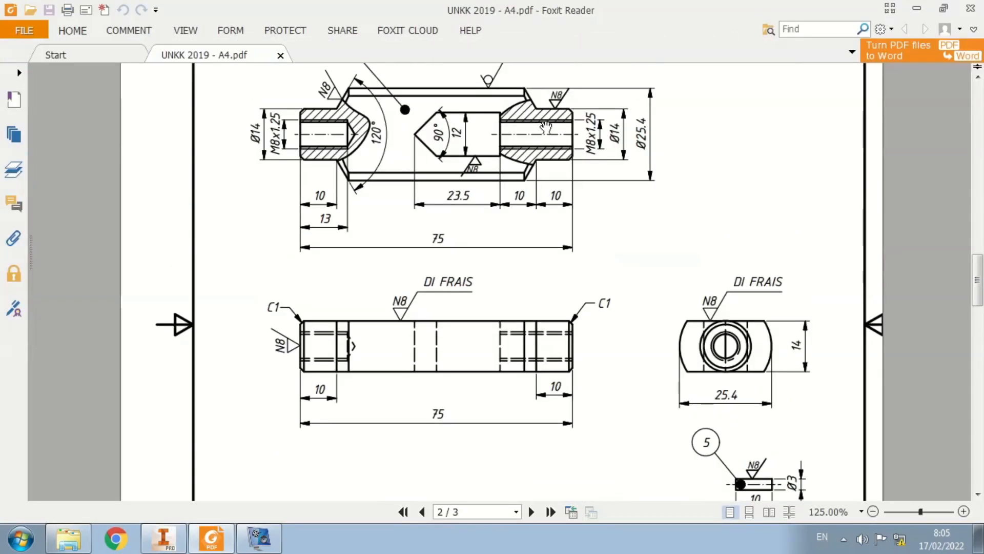
pyautogui.hotkey('alt', 'Tab')
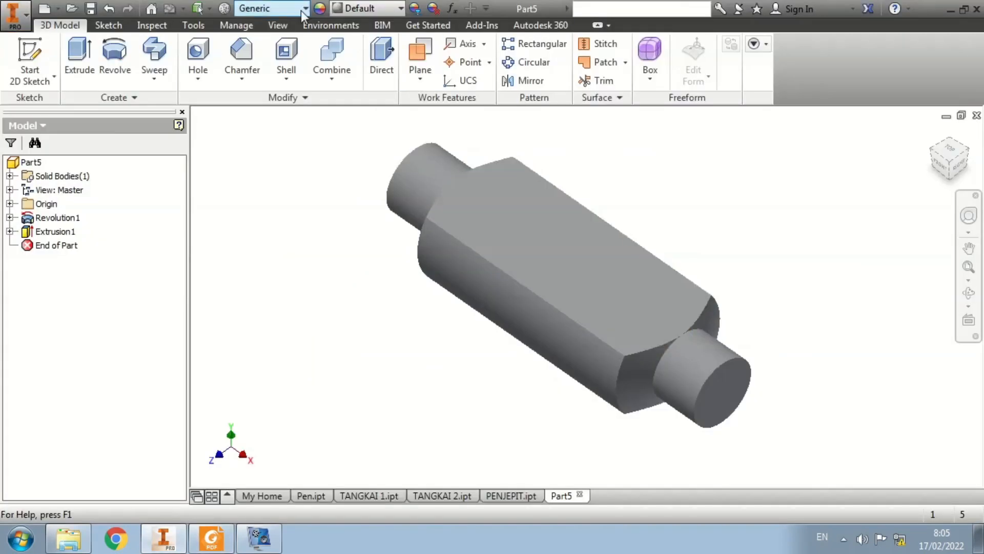
# Chamfer the outer circular edges of both shaft ends with a distance of 1 mm
pyautogui.click(242, 56)
pyautogui.click(255, 155)
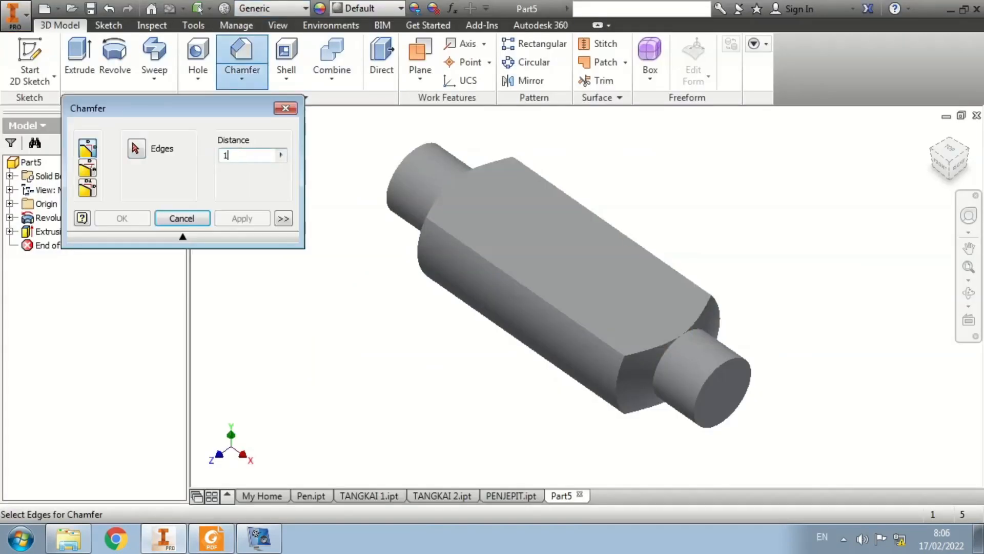
pyautogui.click(420, 152)
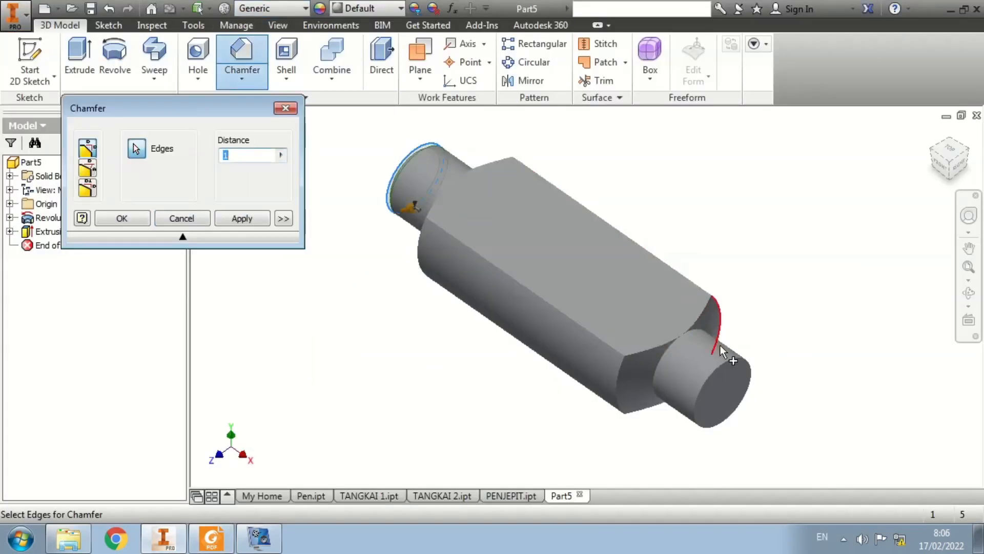
pyautogui.click(726, 355)
pyautogui.click(127, 220)
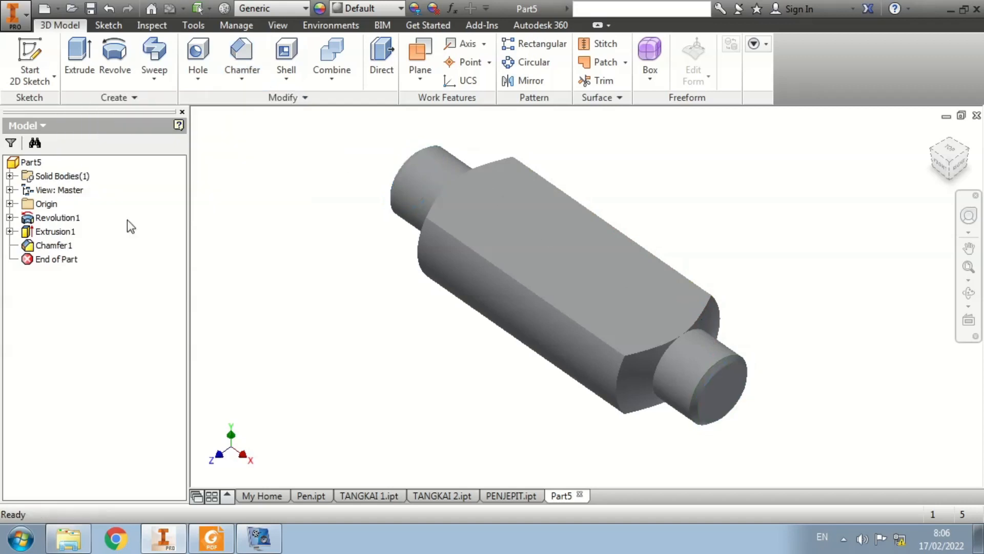
# Consult part 1's sectioned view in the PDF, then return to the chamfered part
pyautogui.hotkey('alt', 'Tab')
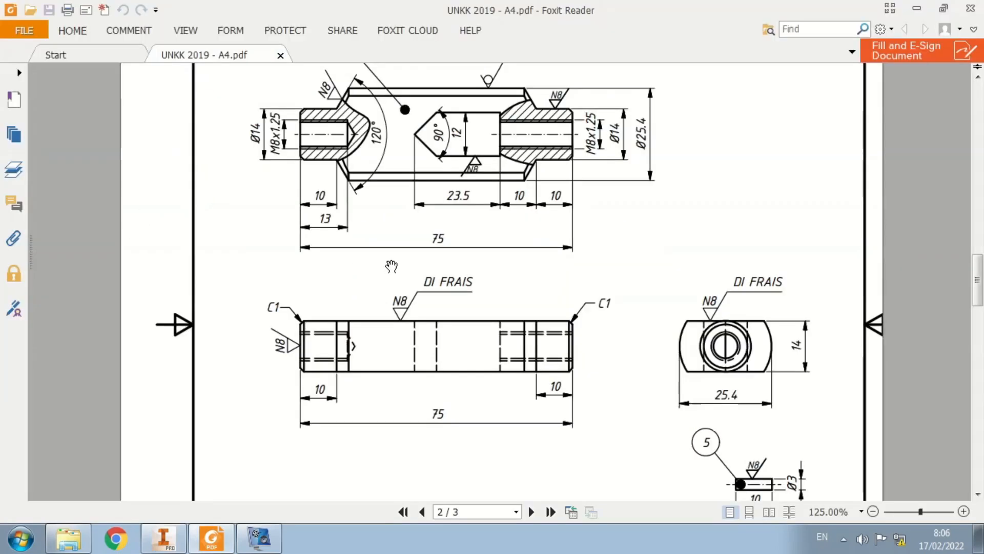
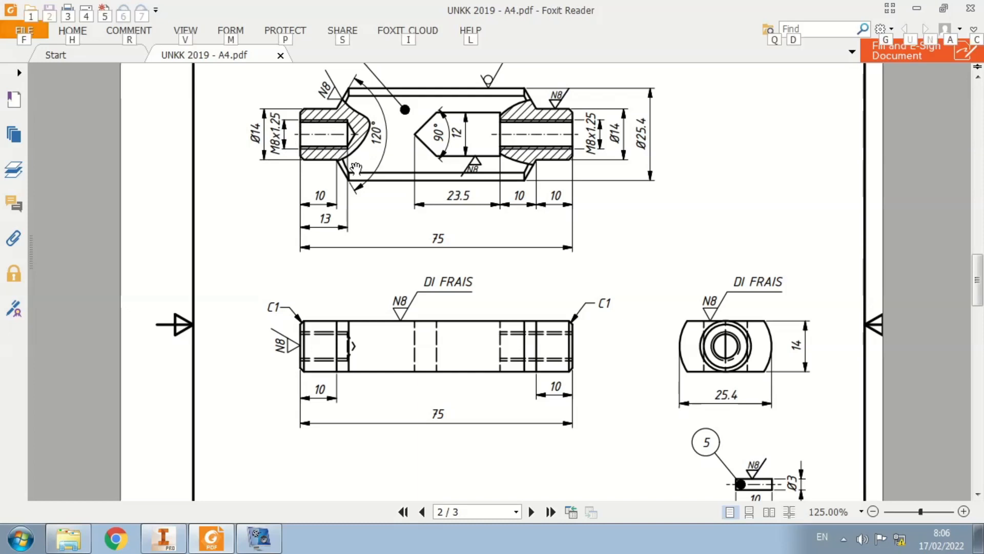
pyautogui.hotkey('alt', 'Tab')
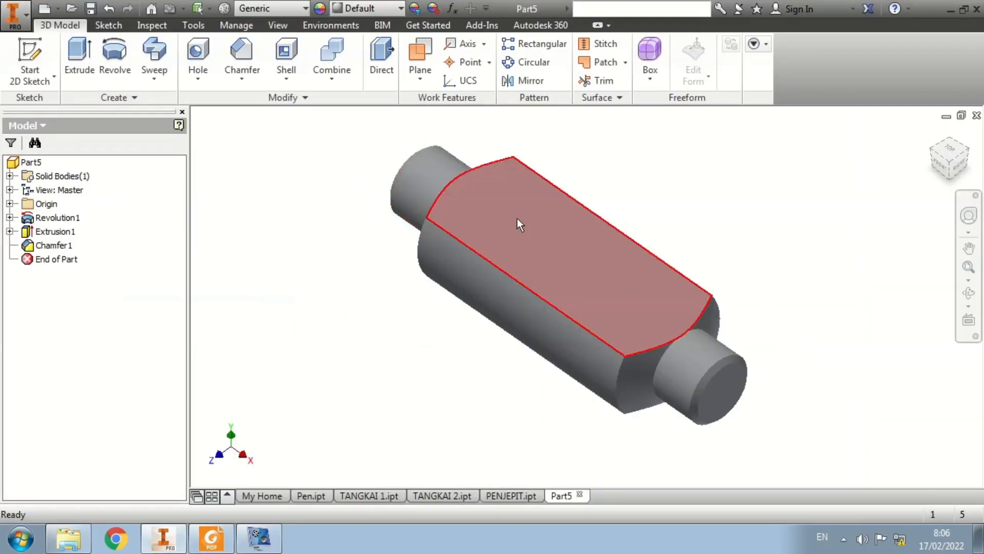
# Start a hole with concentric placement on one shaft end's face, centred on its circular edge
pyautogui.click(931, 151)
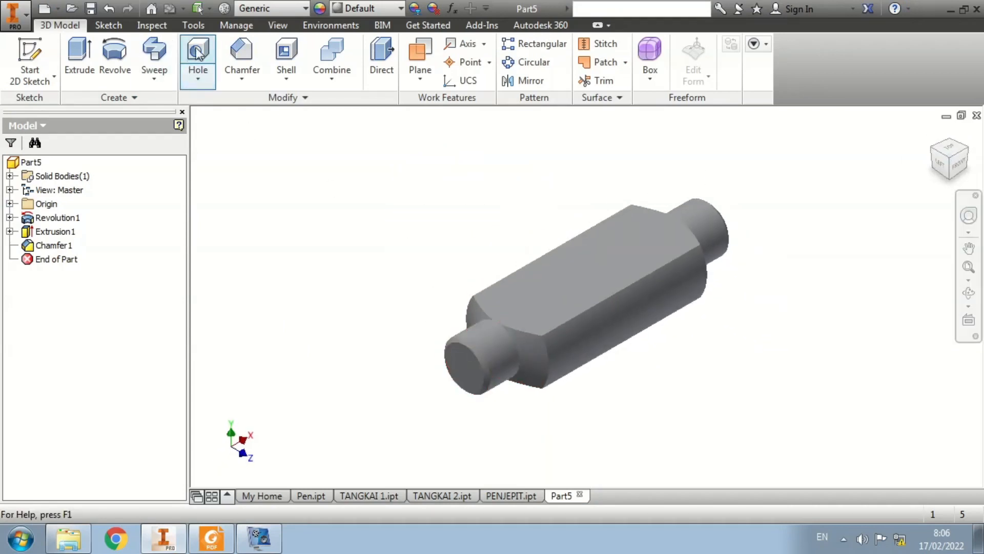
pyautogui.click(198, 53)
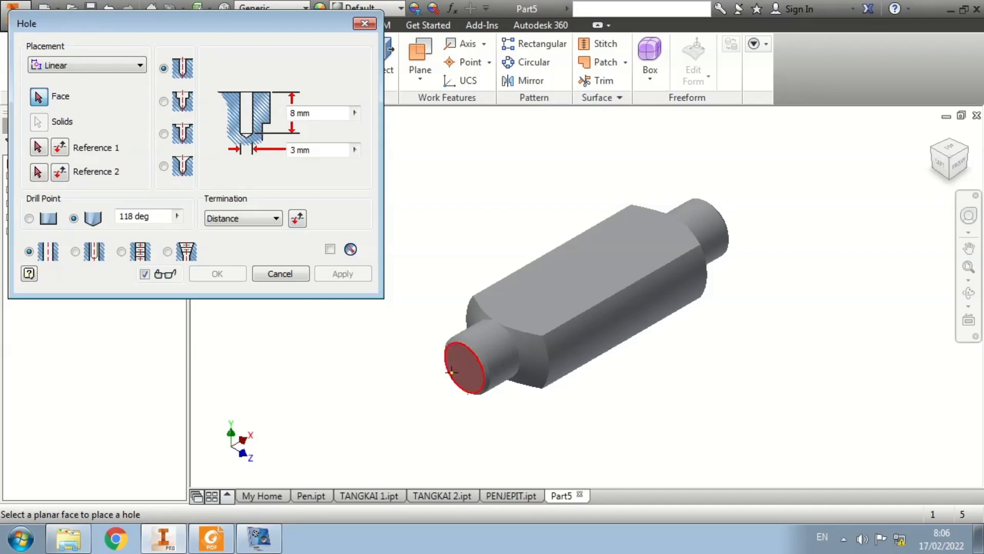
pyautogui.click(82, 69)
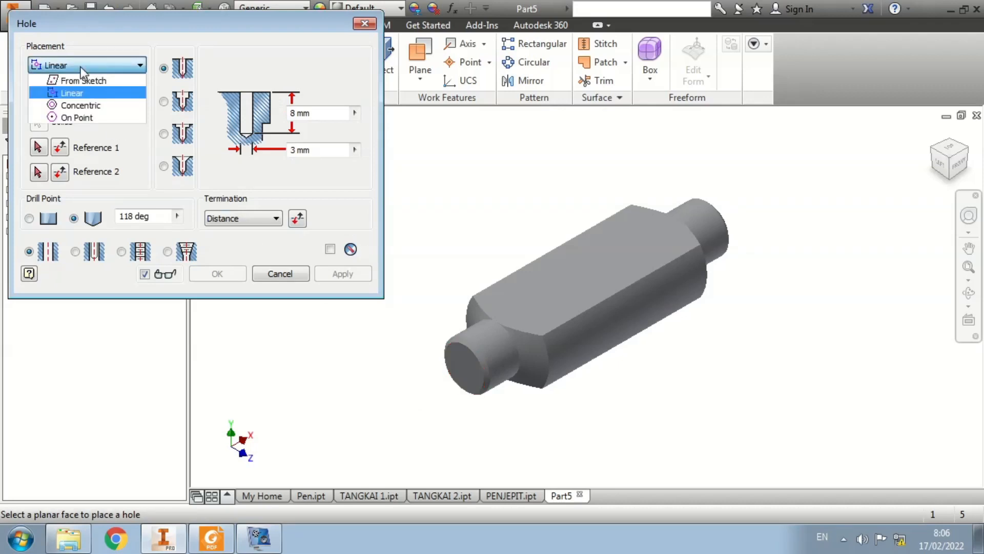
pyautogui.click(73, 103)
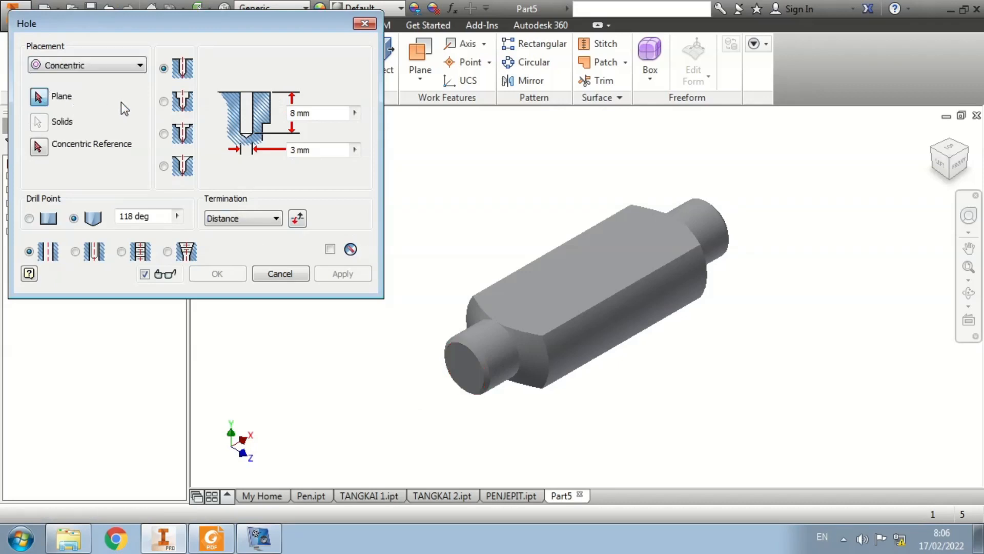
pyautogui.click(460, 367)
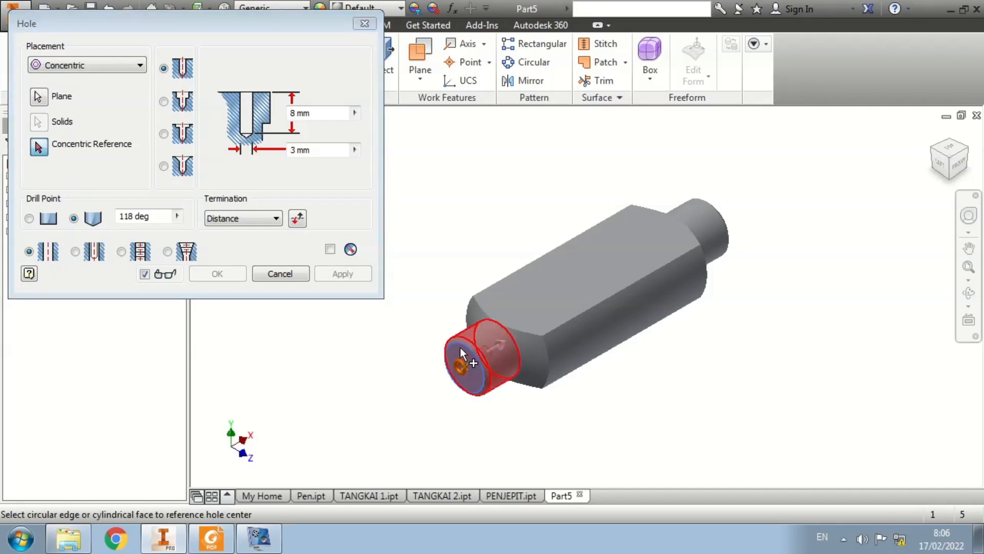
pyautogui.click(464, 351)
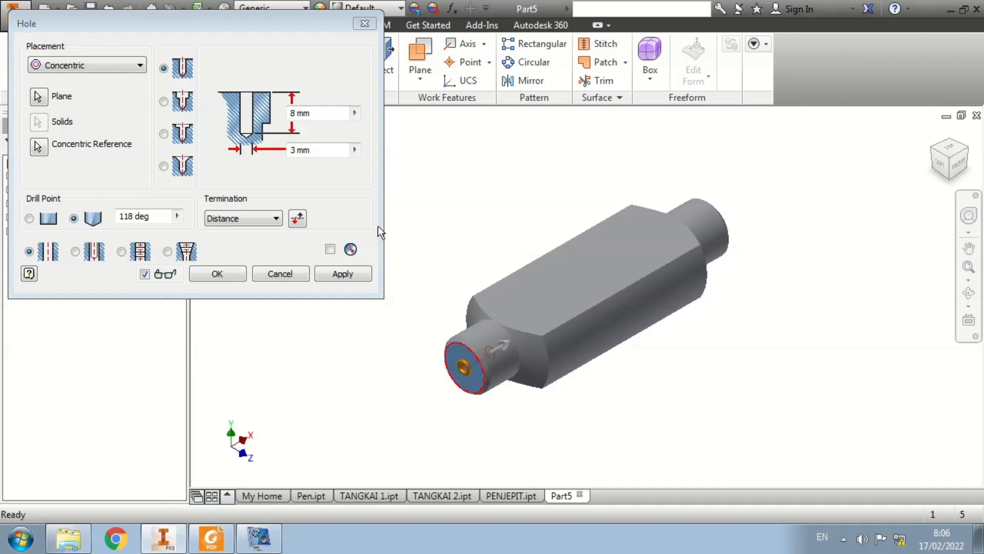
# Make the hole a tapped one with ISO Metric profile thread, size 8, designation M8x1.25
pyautogui.click(121, 251)
pyautogui.click(125, 325)
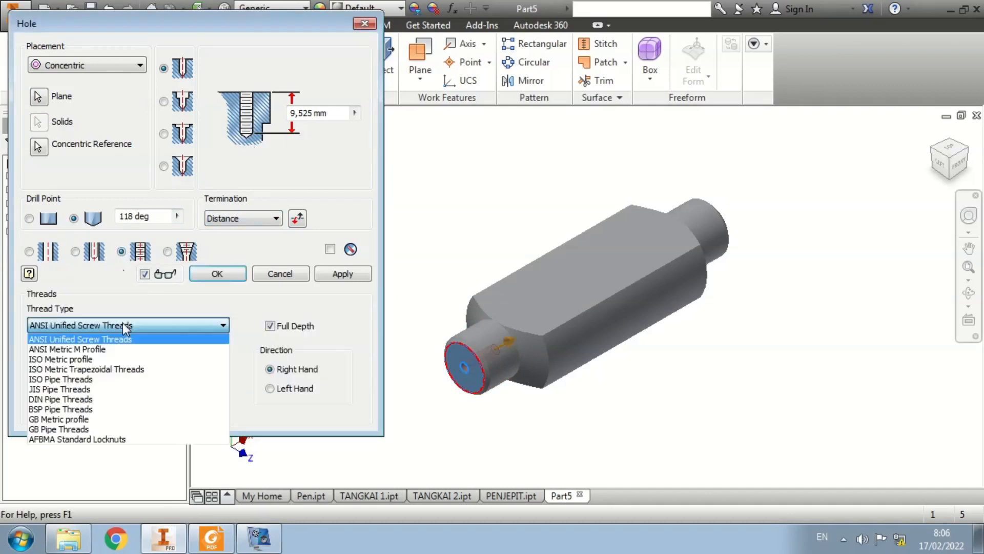
pyautogui.click(108, 356)
pyautogui.click(70, 362)
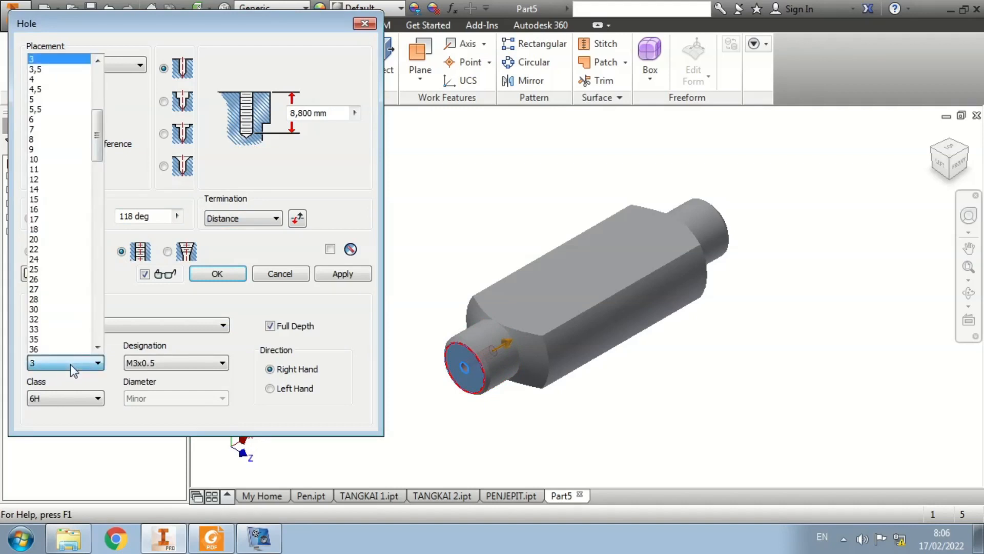
pyautogui.click(66, 136)
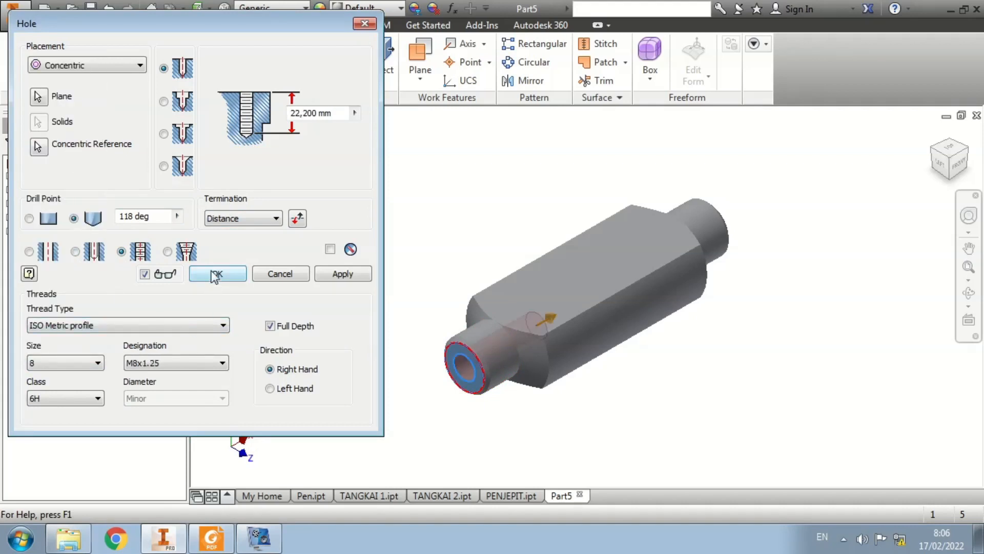
# Check the thread depth in the PDF drawing, set the hole depth to 13 mm and create the hole
pyautogui.hotkey('alt', 'Tab')
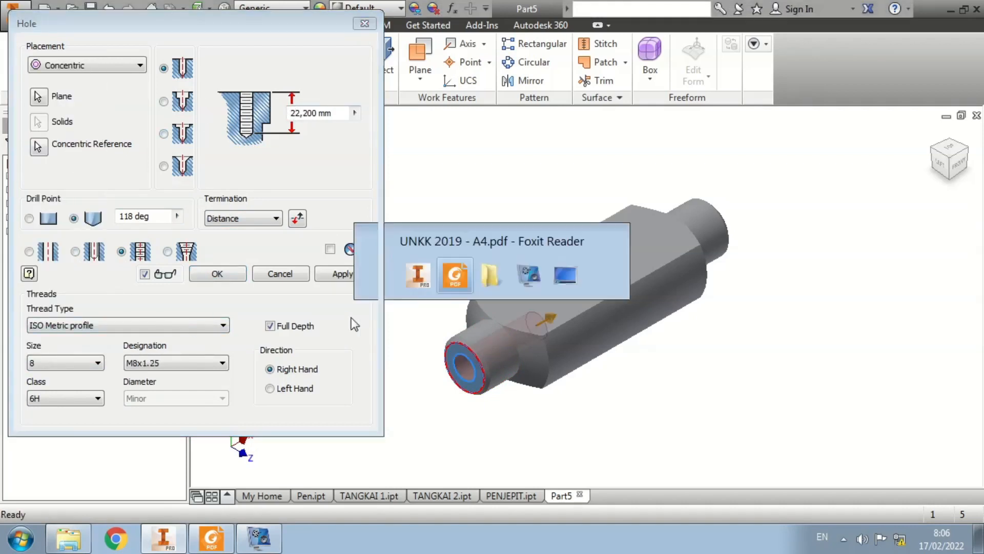
pyautogui.hotkey('alt', 'Tab')
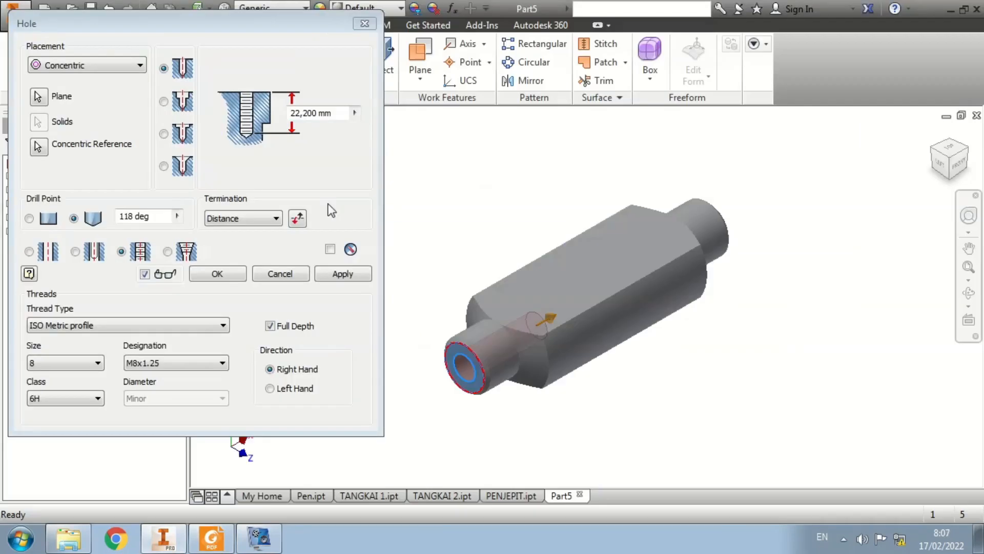
pyautogui.hotkey('alt', 'Tab')
pyautogui.hotkey('alt', 'Tab')
pyautogui.write('13')
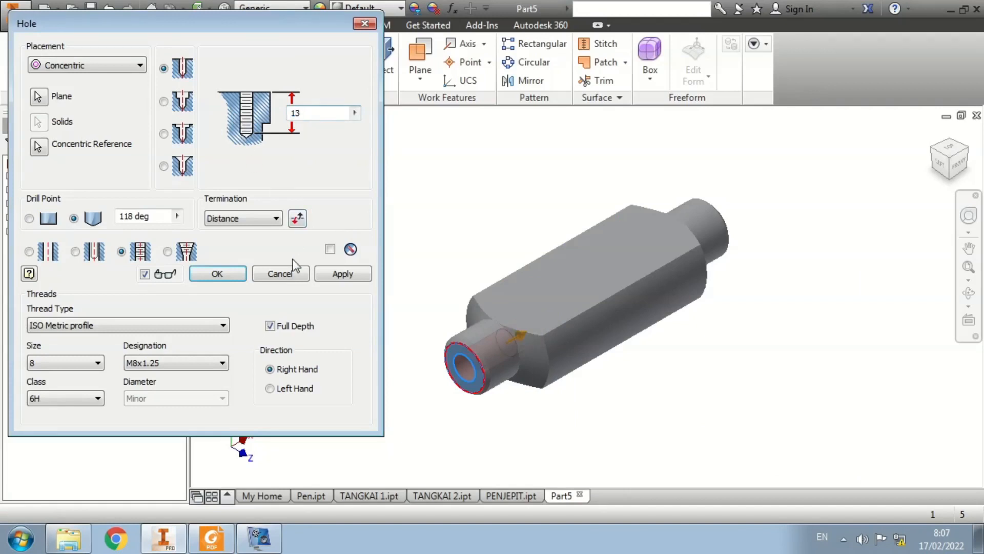
pyautogui.click(218, 274)
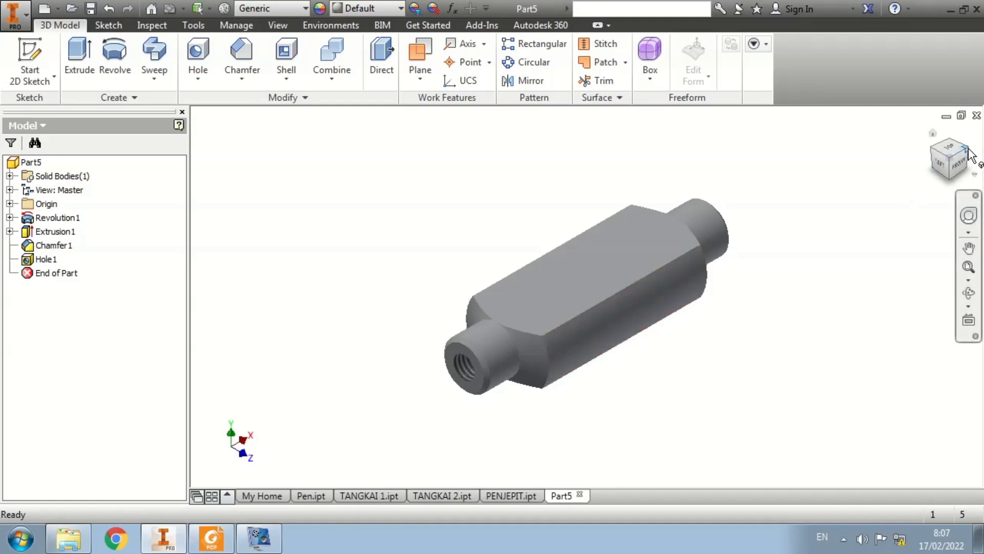
# Start another M8x1.25 tapped hole for the opposite shaft end, checking the PDF and setting its depth to 25 mm
pyautogui.click(957, 166)
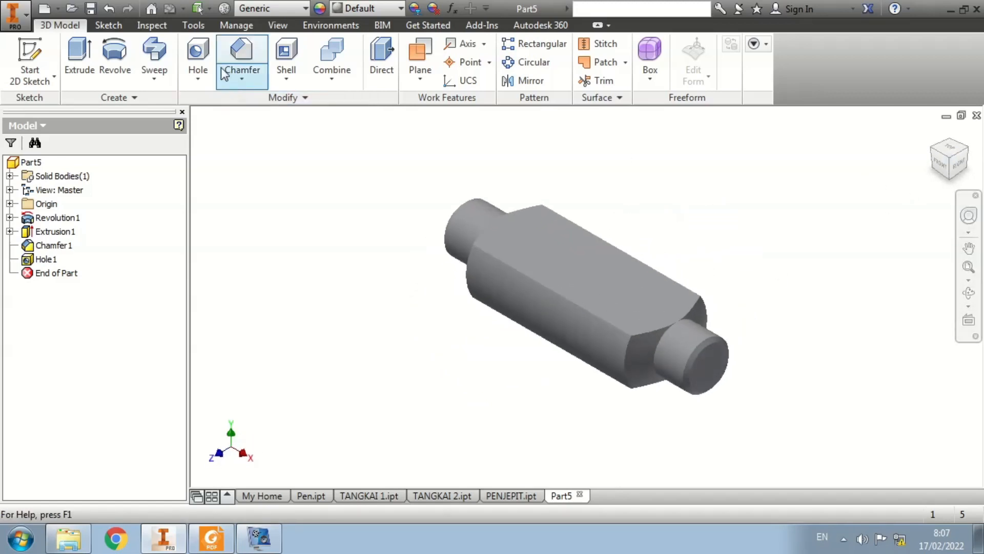
pyautogui.click(204, 48)
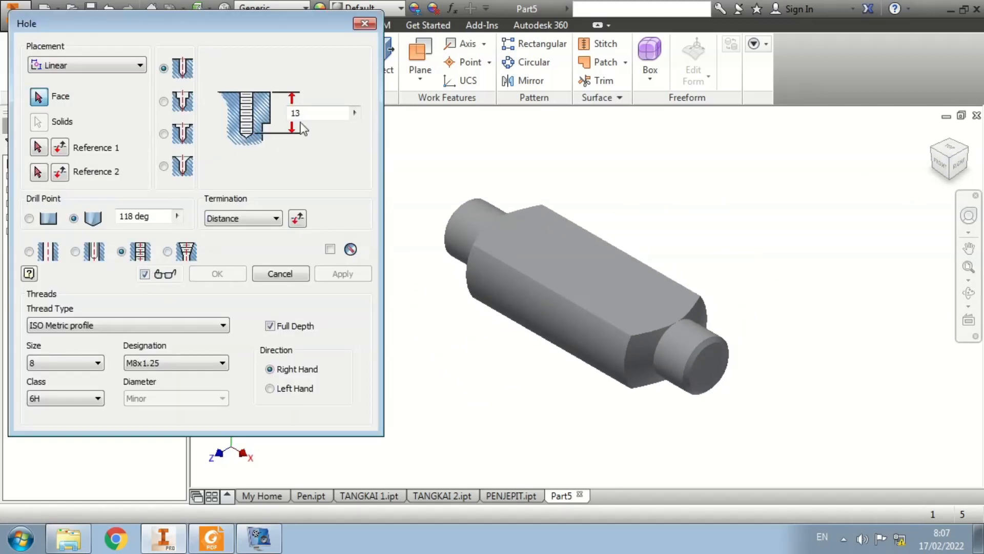
pyautogui.hotkey('alt', 'Tab')
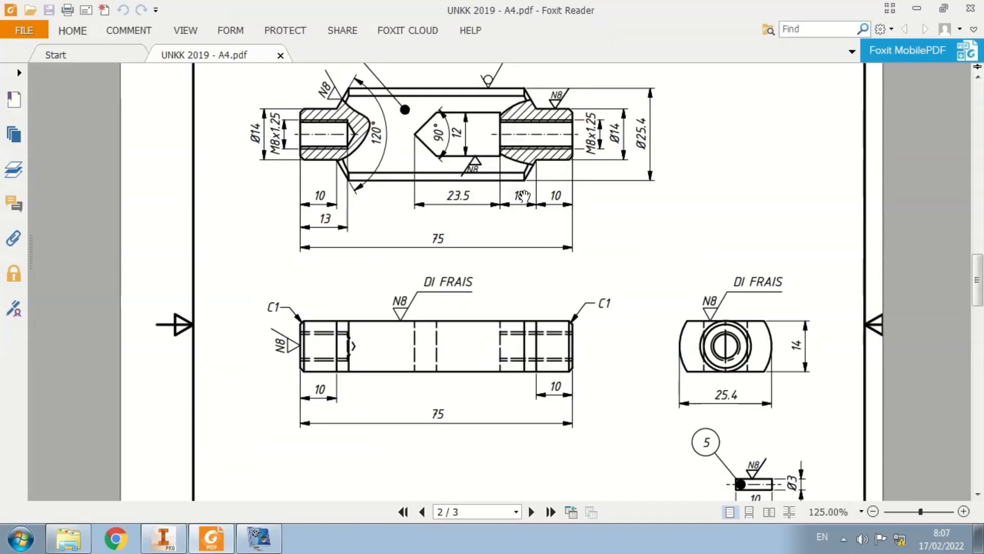
pyautogui.hotkey('alt', 'Tab')
pyautogui.moveTo(320, 113); pyautogui.dragTo(198, 116)
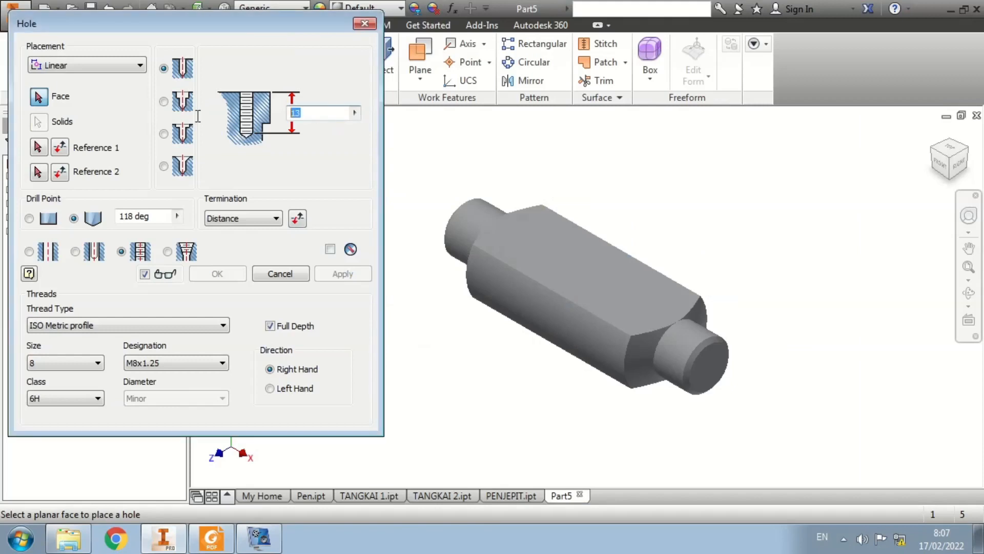
pyautogui.write('25')
# Place the second tapped hole concentrically on the opposite shaft end's face and create it
pyautogui.click(79, 63)
pyautogui.click(79, 105)
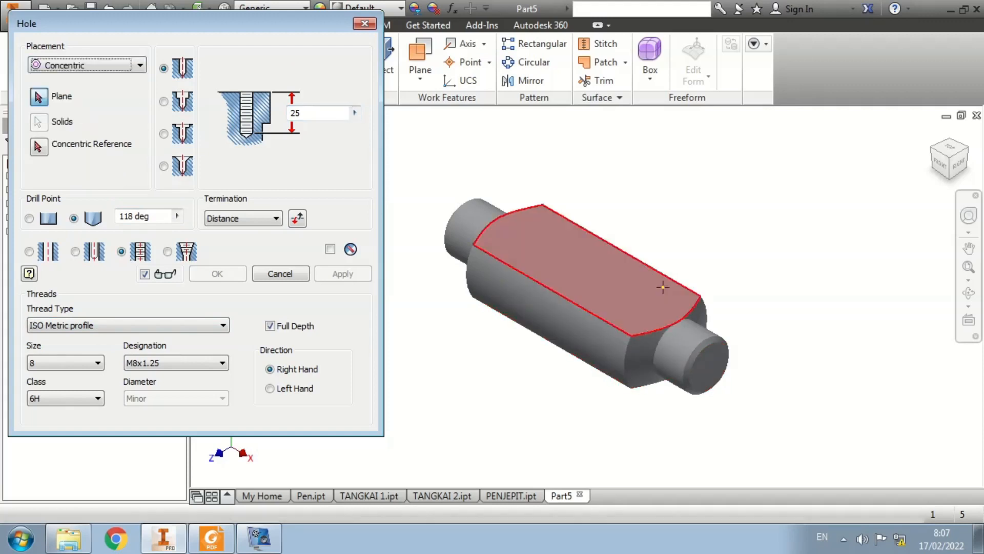
pyautogui.click(709, 363)
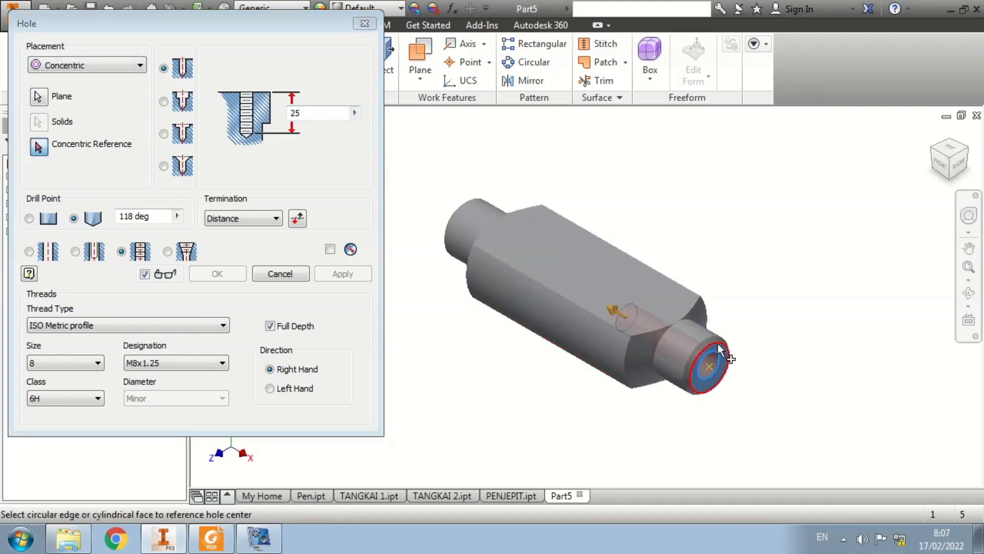
pyautogui.click(720, 351)
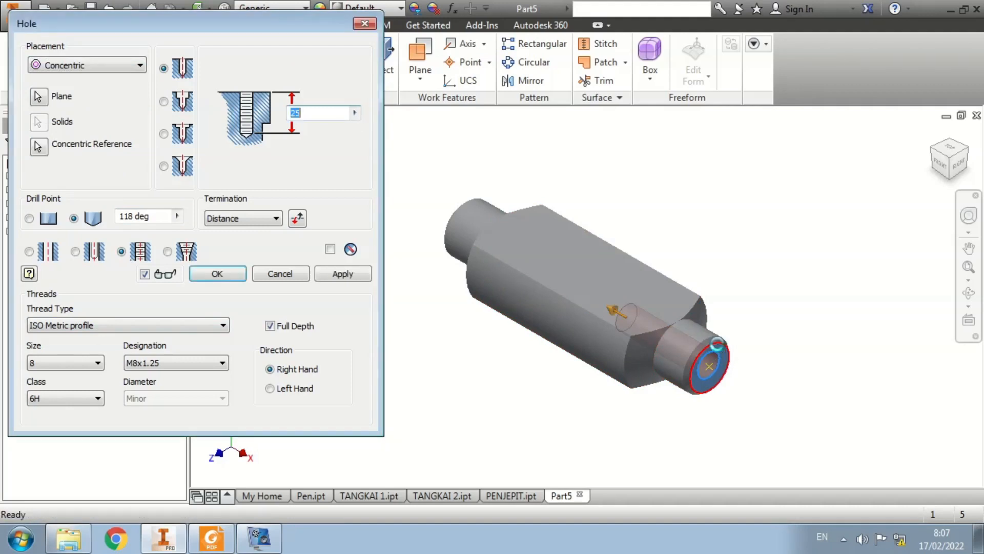
pyautogui.click(218, 273)
# Check the pocket shape in the PDF, then sketch a rectangle on the upper milled flat, right of its middle
pyautogui.hotkey('alt', 'Tab')
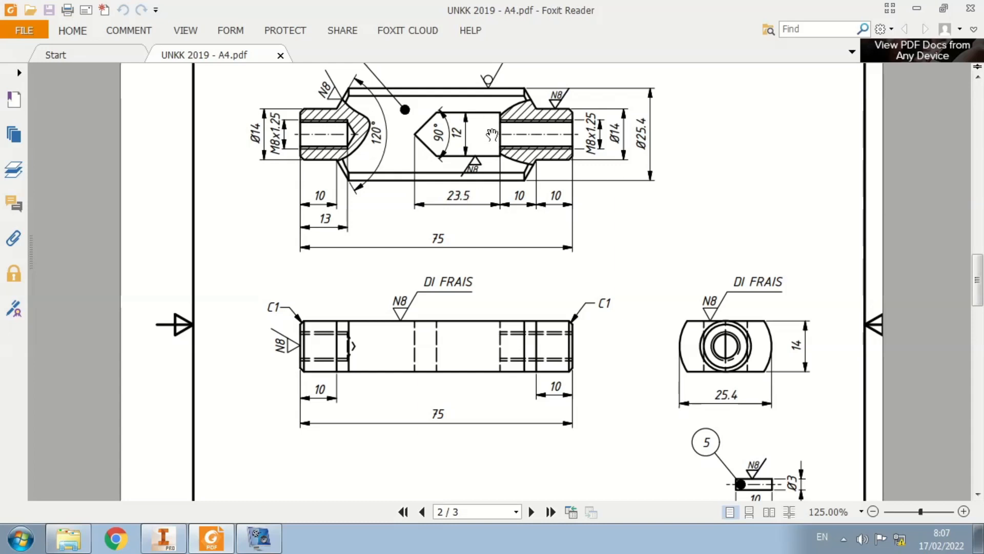
pyautogui.hotkey('alt', 'Tab')
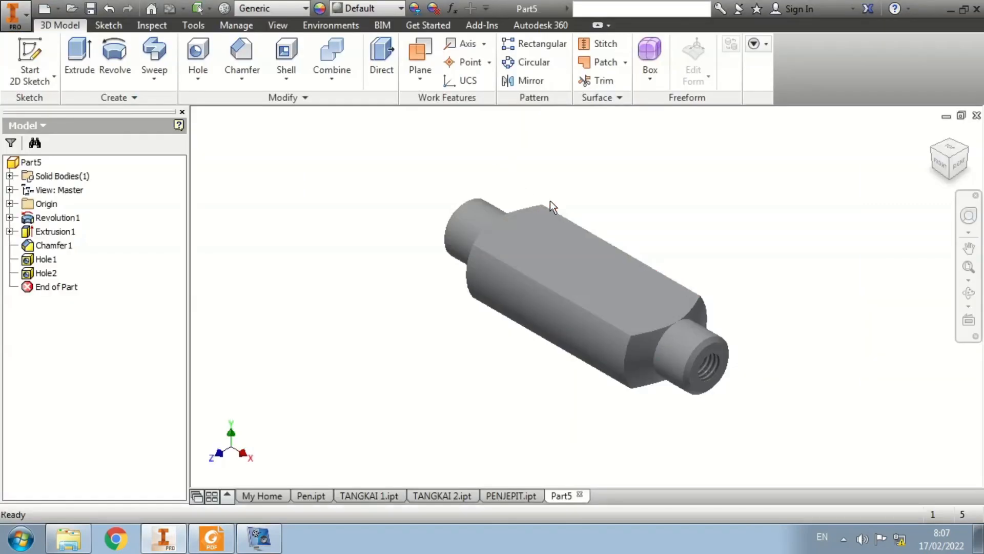
pyautogui.press('s')
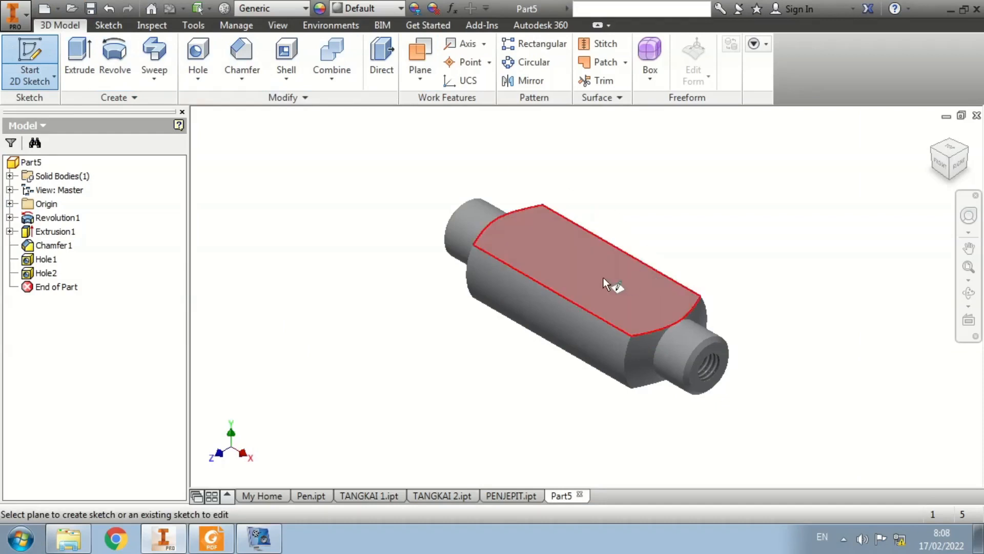
pyautogui.click(610, 281)
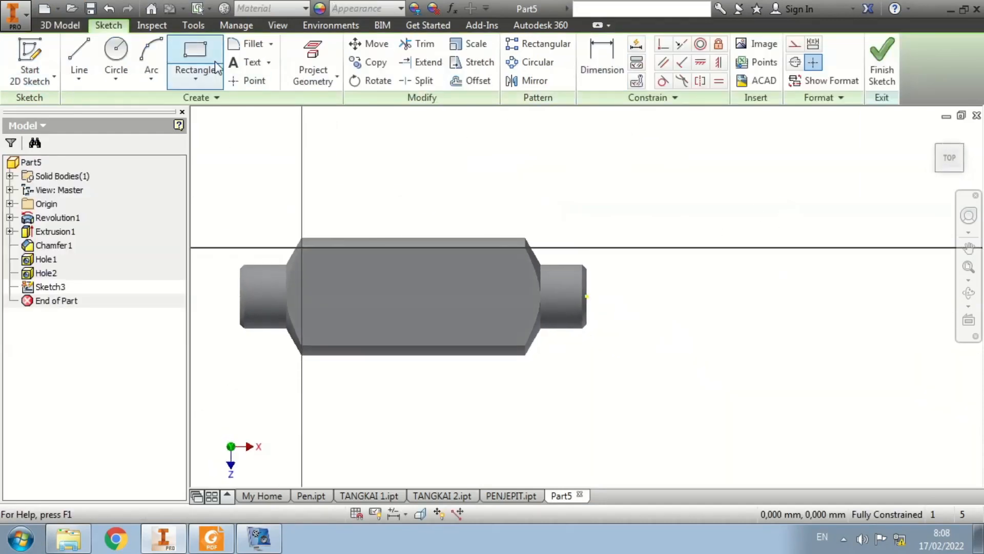
pyautogui.click(200, 52)
pyautogui.click(412, 271)
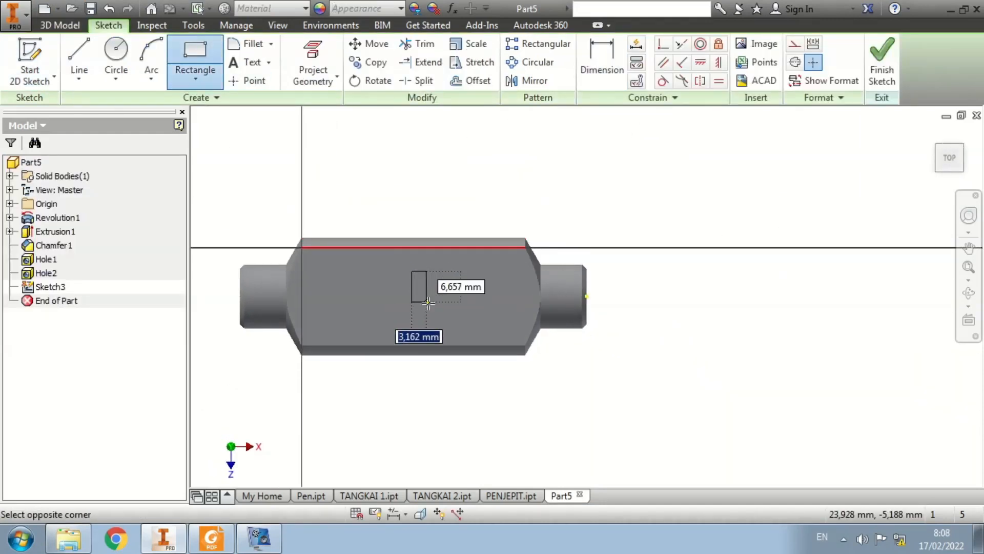
pyautogui.click(481, 316)
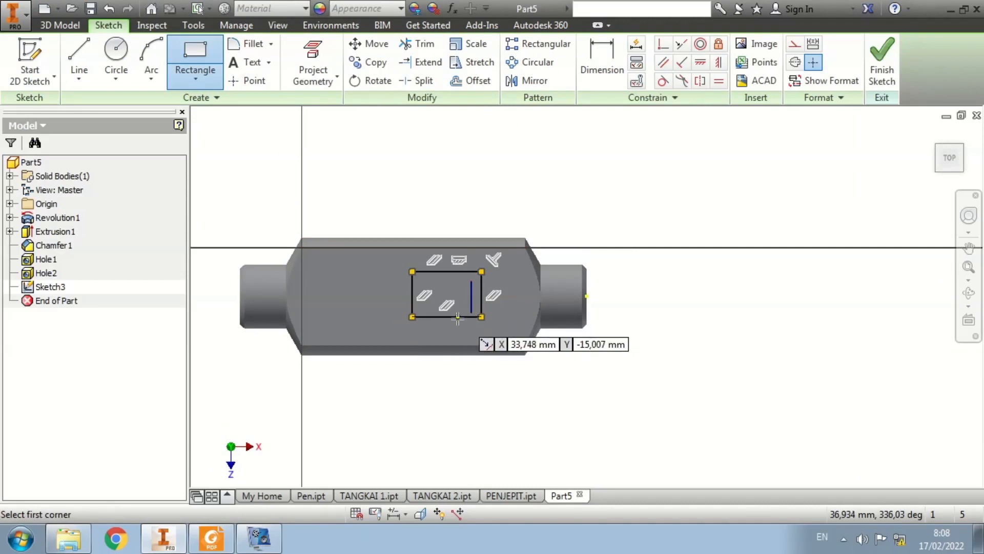
pyautogui.click(400, 282)
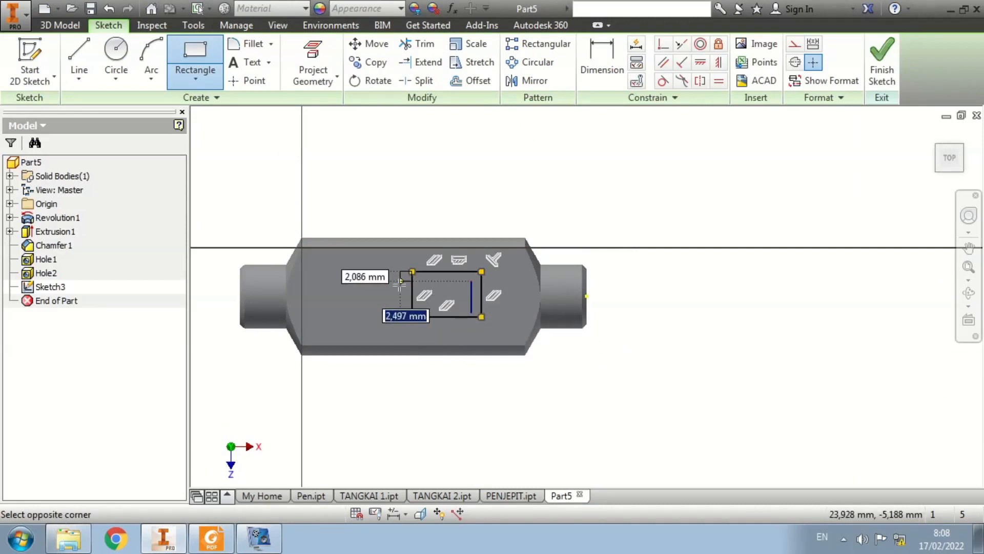
pyautogui.press('Escape')
# Draw two slanted lines from the rectangle's left corners that meet in a point outside its left side
pyautogui.click(79, 59)
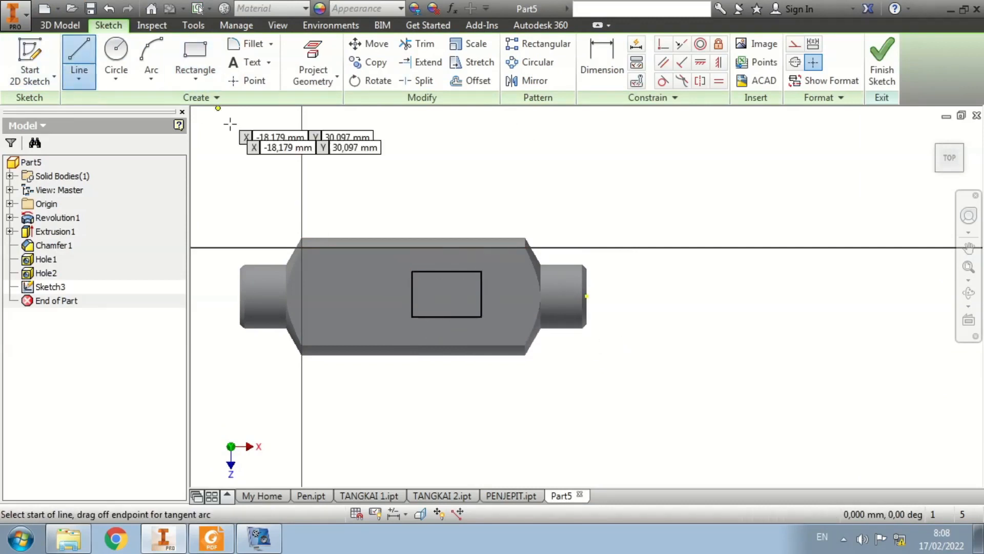
pyautogui.click(412, 271)
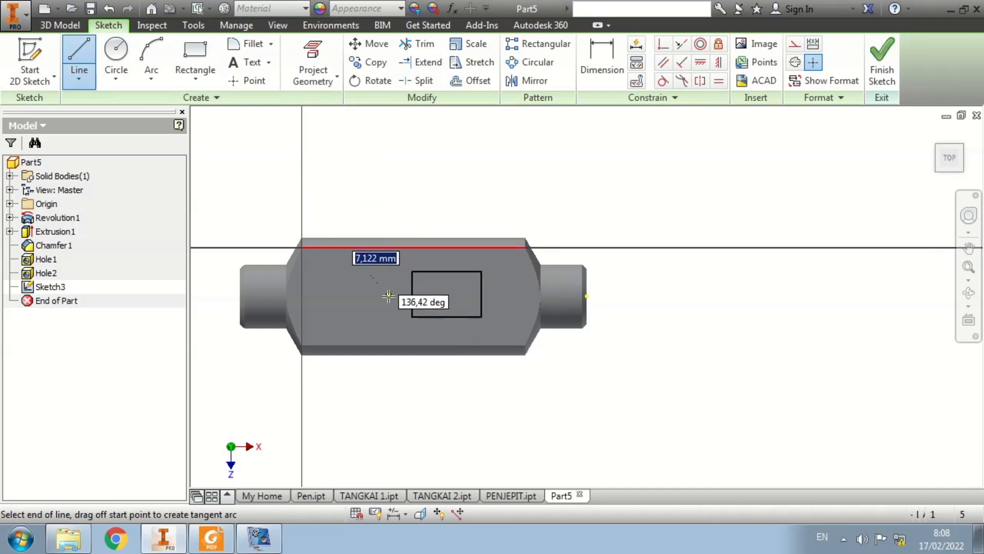
pyautogui.click(390, 295)
pyautogui.click(412, 316)
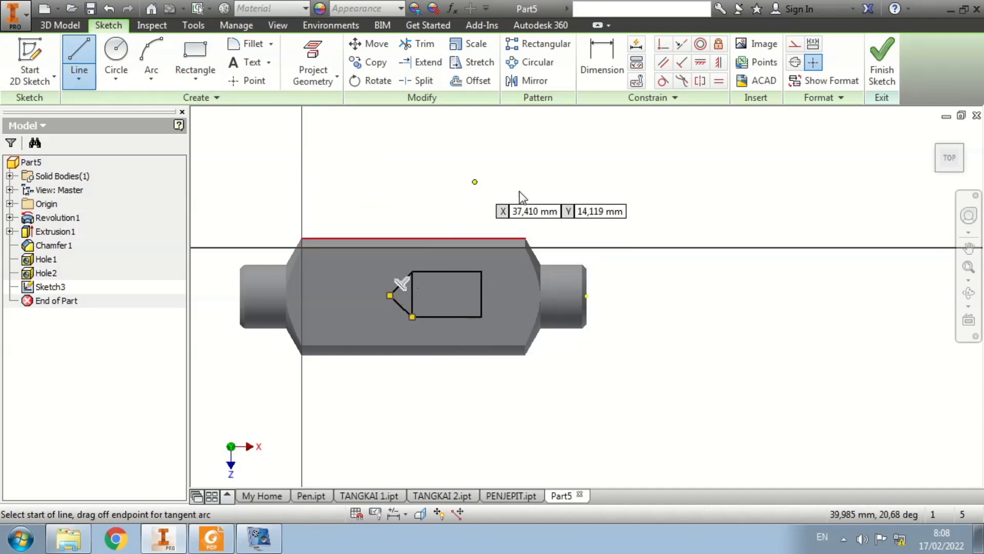
pyautogui.press('Escape')
# Delete the vertical line between the rectangle and its pointed tip to leave one closed pocket outline
pyautogui.scroll(5, 402, 356)
pyautogui.scroll(-2, 466, 257)
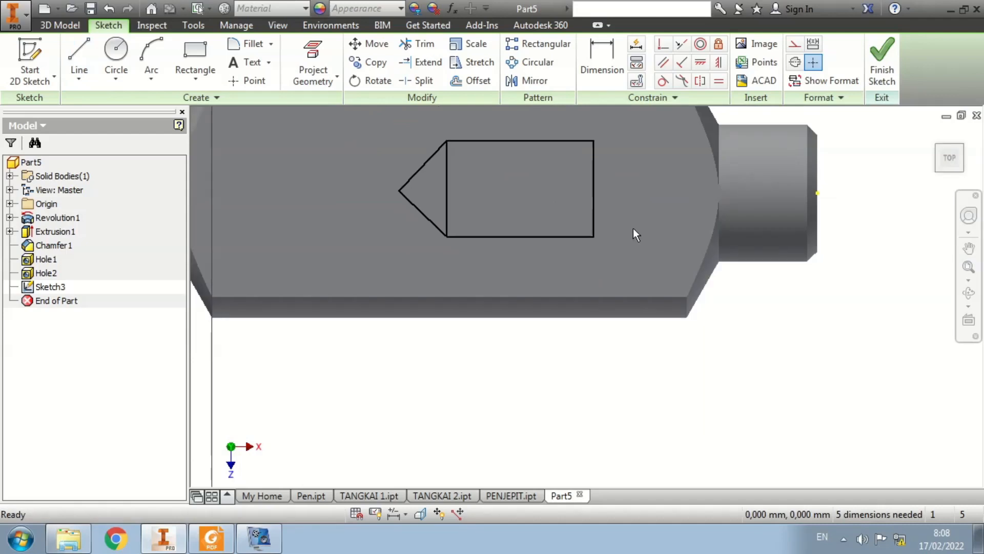
pyautogui.moveTo(633, 229); pyautogui.dragTo(600, 256, button='middle')
pyautogui.click(414, 223)
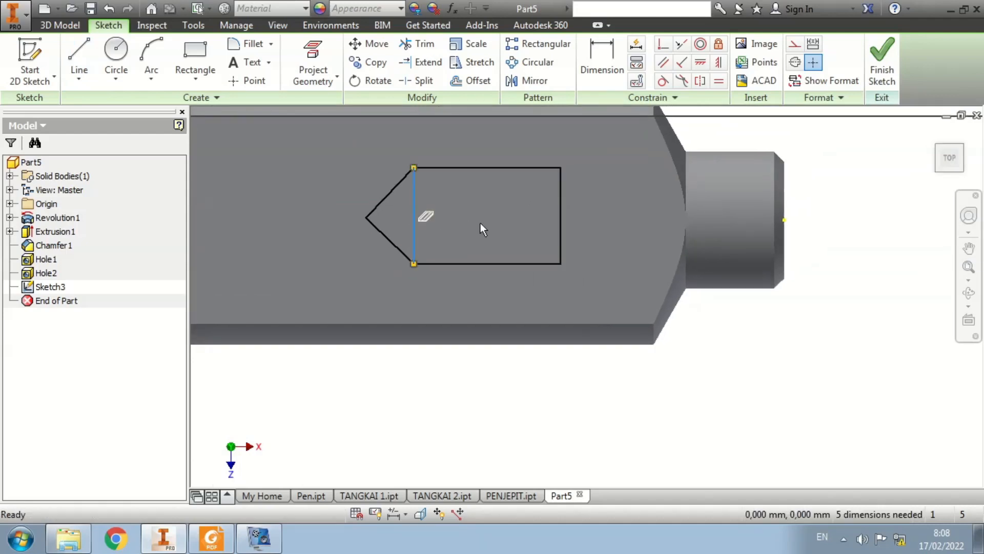
pyautogui.press('Delete')
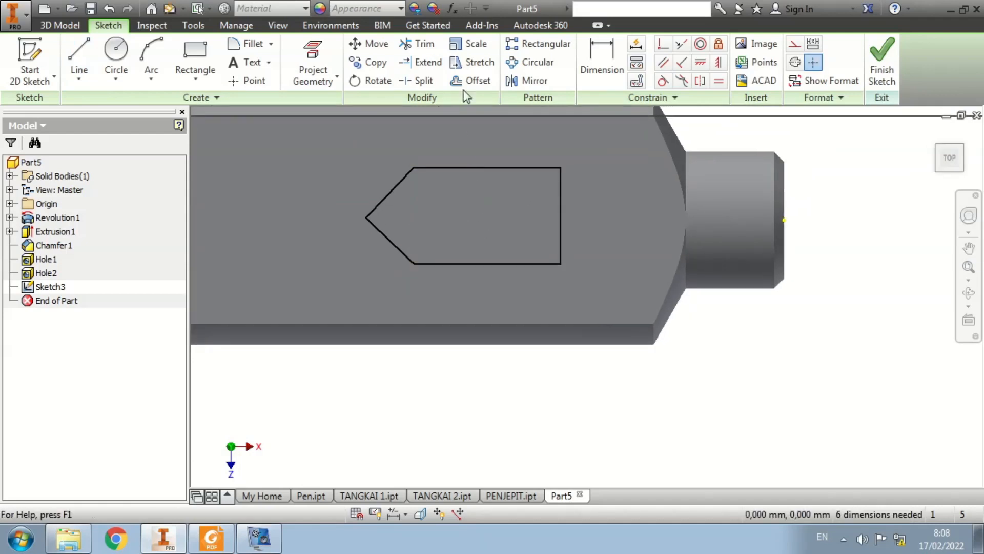
# Dimension the pocket's overall length from its tip to the opposite vertical edge as 23.5 mm, following the PDF drawing
pyautogui.click(601, 58)
pyautogui.hotkey('alt', 'Tab')
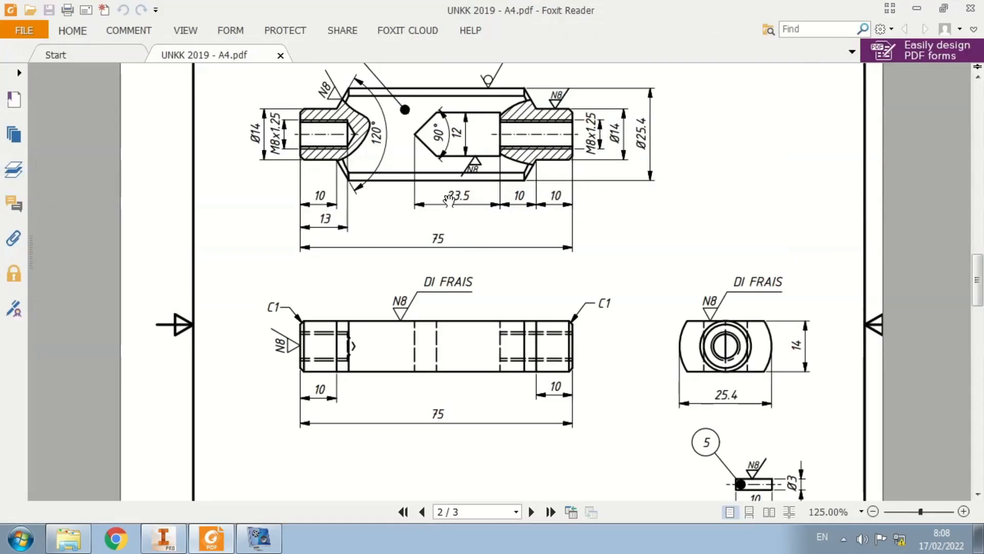
pyautogui.hotkey('alt', 'Tab')
pyautogui.click(367, 217)
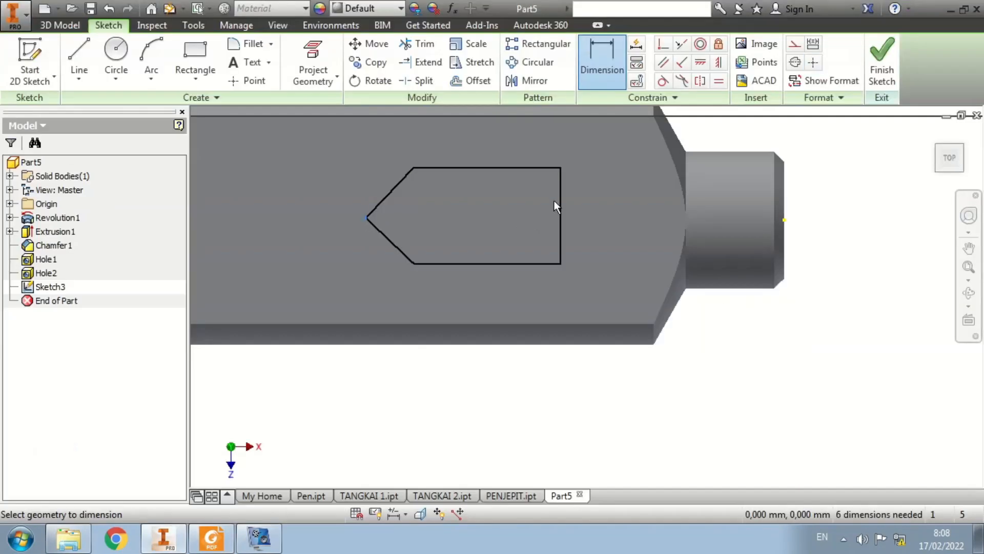
pyautogui.click(558, 192)
pyautogui.click(533, 394)
pyautogui.write('2')
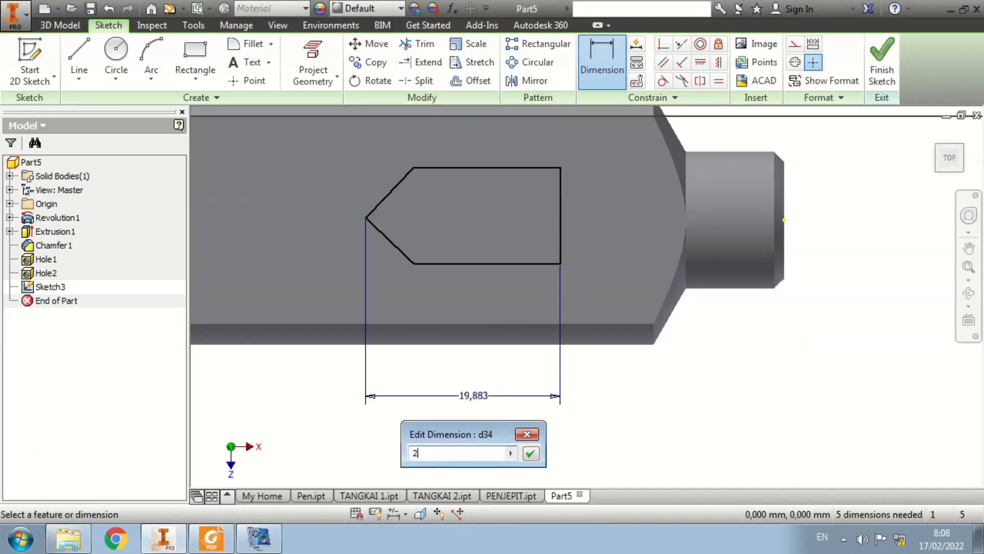
pyautogui.write('3.5')
pyautogui.press('Return')
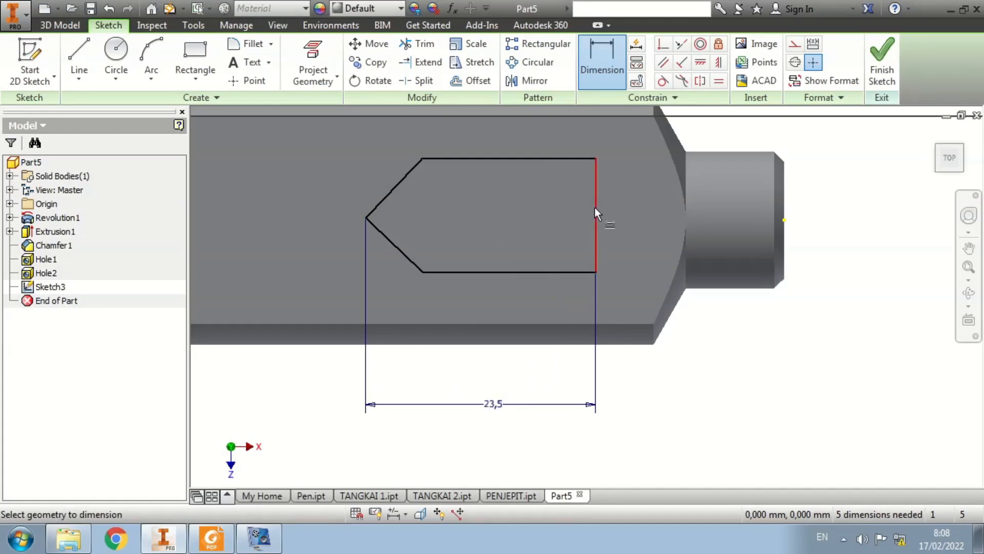
# Check the pocket width in the PDF, then dimension the outline's vertical edge as 12 mm
pyautogui.hotkey('alt', 'Tab')
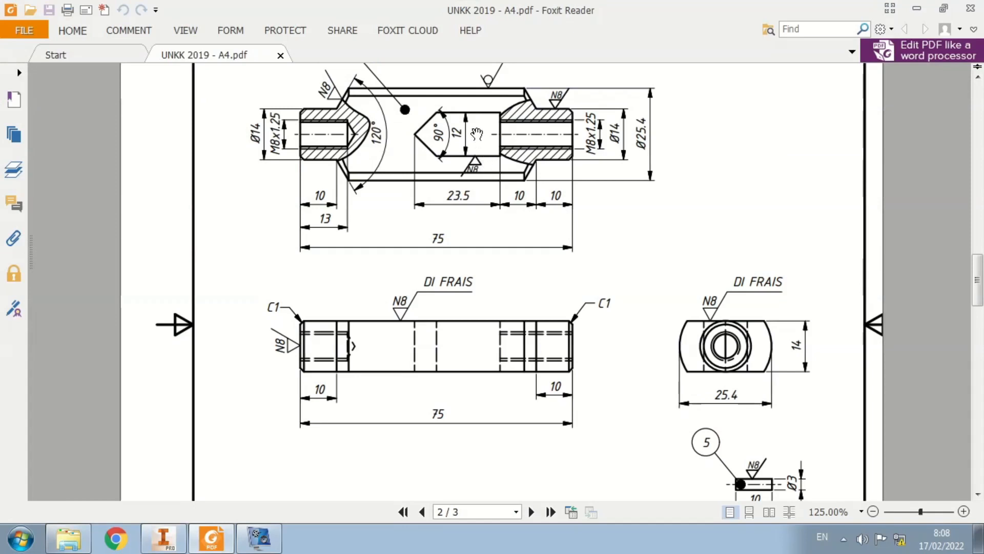
pyautogui.hotkey('alt', 'Tab')
pyautogui.click(596, 226)
pyautogui.click(521, 225)
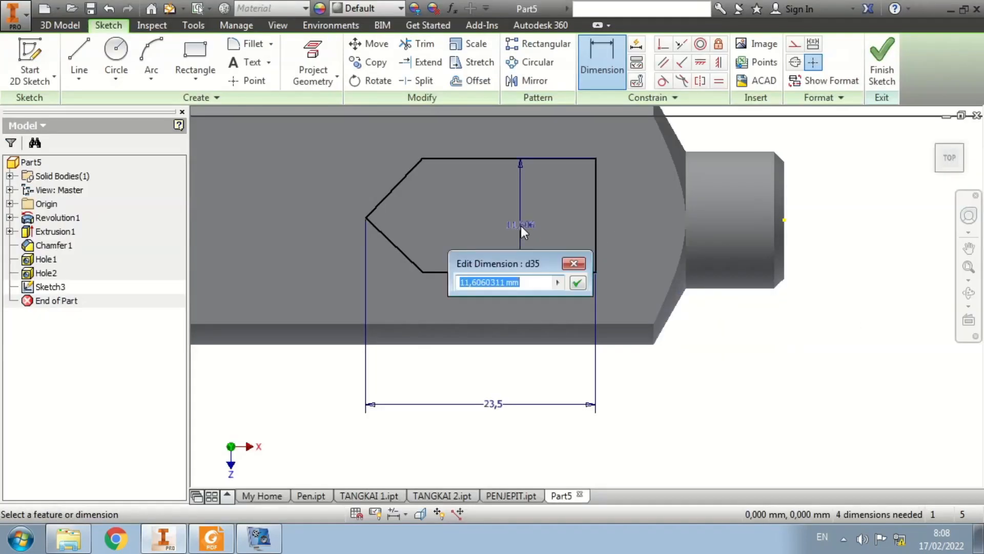
pyautogui.write('12')
pyautogui.press('Return')
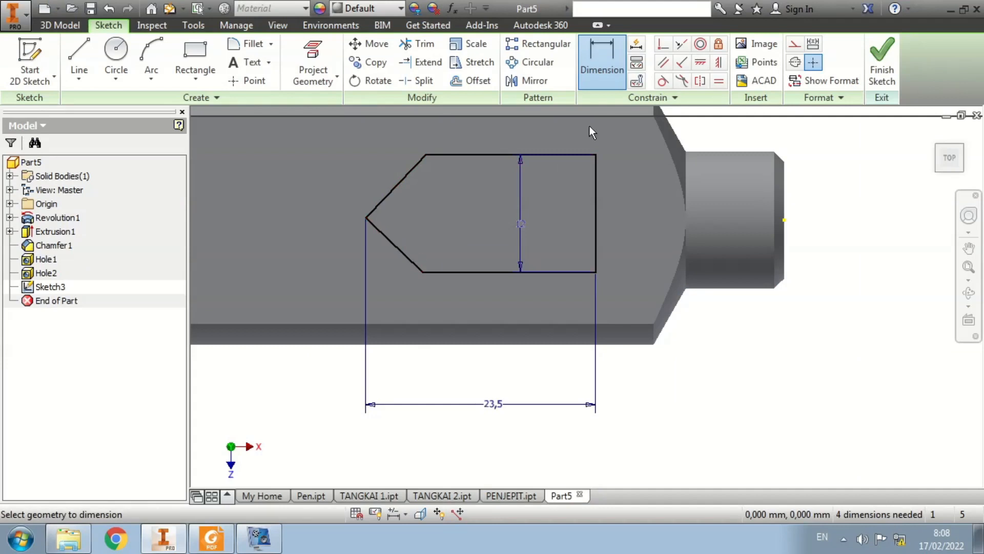
# Add an angular dimension between the pocket's two slanted lines and accept it as a driven dimension
pyautogui.click(401, 183)
pyautogui.click(395, 246)
pyautogui.click(432, 223)
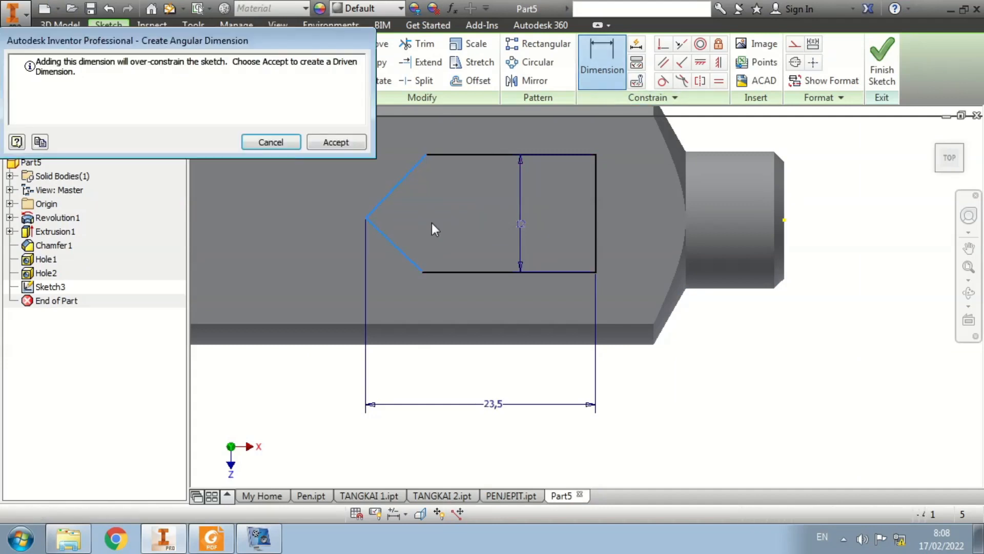
pyautogui.click(345, 141)
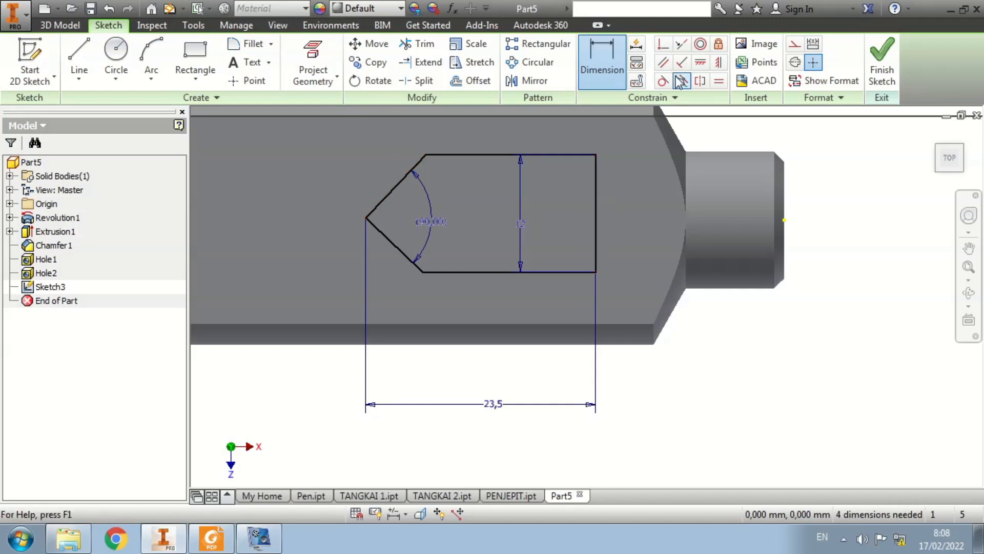
# Align the midpoint of the pocket's vertical edge horizontally with the pocket tip and with the shaft end's centre point
pyautogui.click(700, 62)
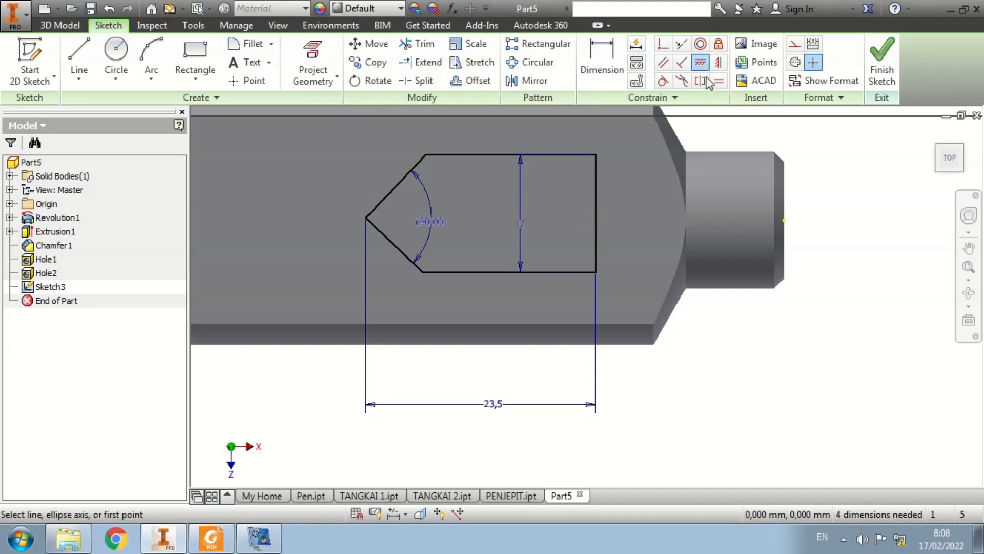
pyautogui.click(596, 211)
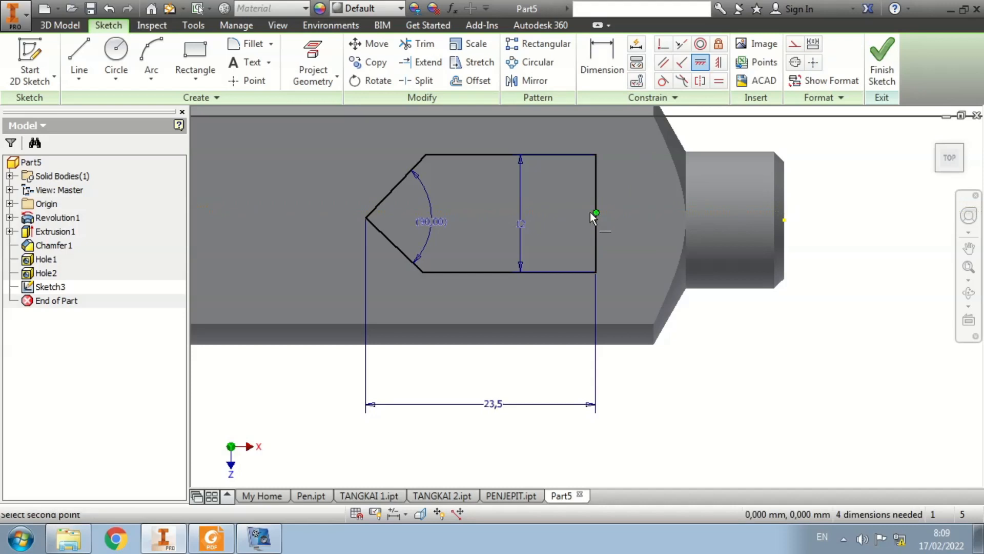
pyautogui.click(365, 220)
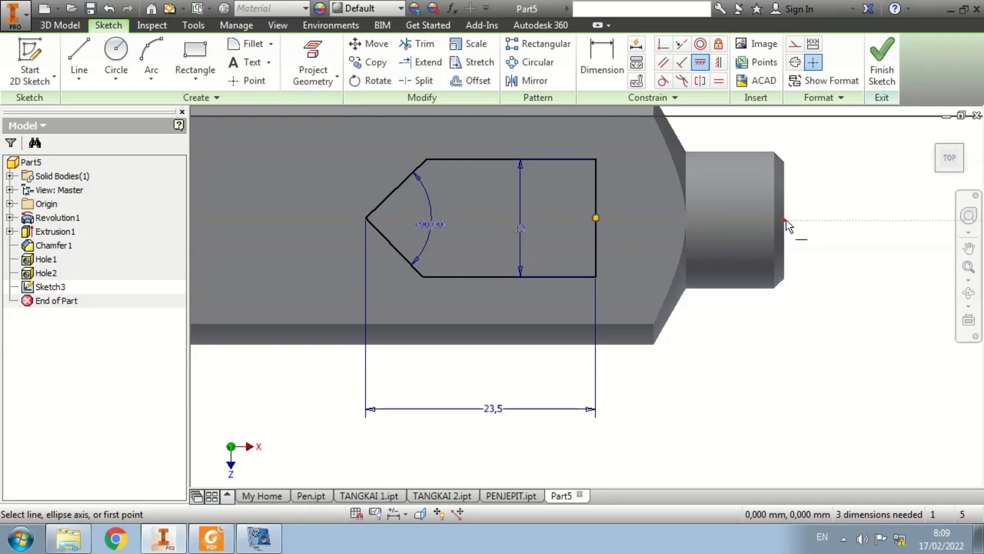
pyautogui.click(595, 217)
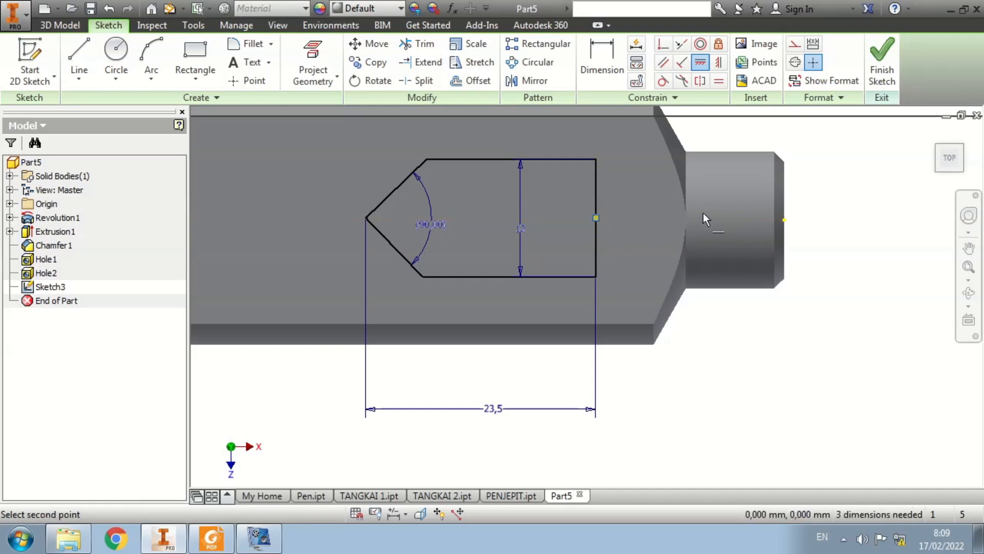
pyautogui.click(785, 221)
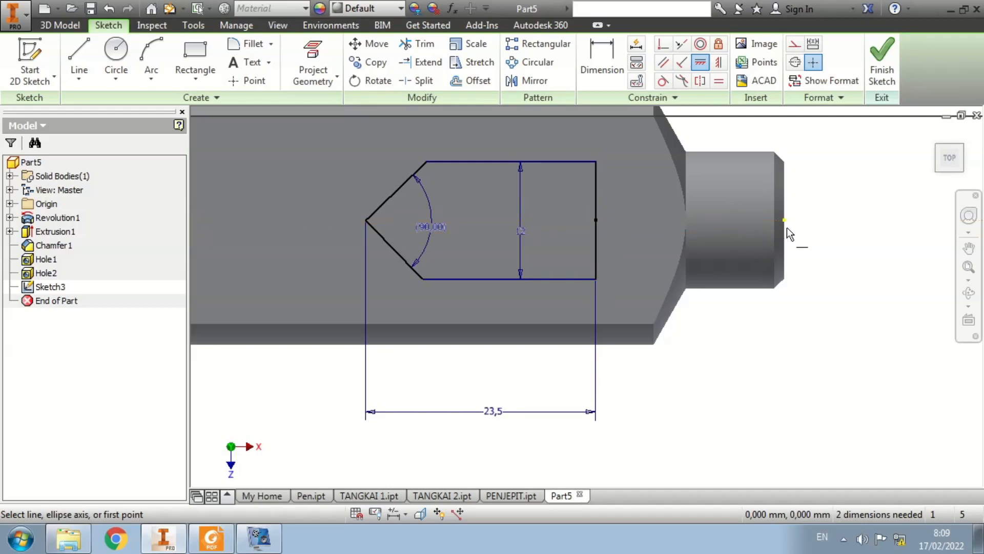
# Check the pocket position in the PDF, then dimension its vertical edge 20 mm from the nearer shaft end
pyautogui.hotkey('alt', 'Tab')
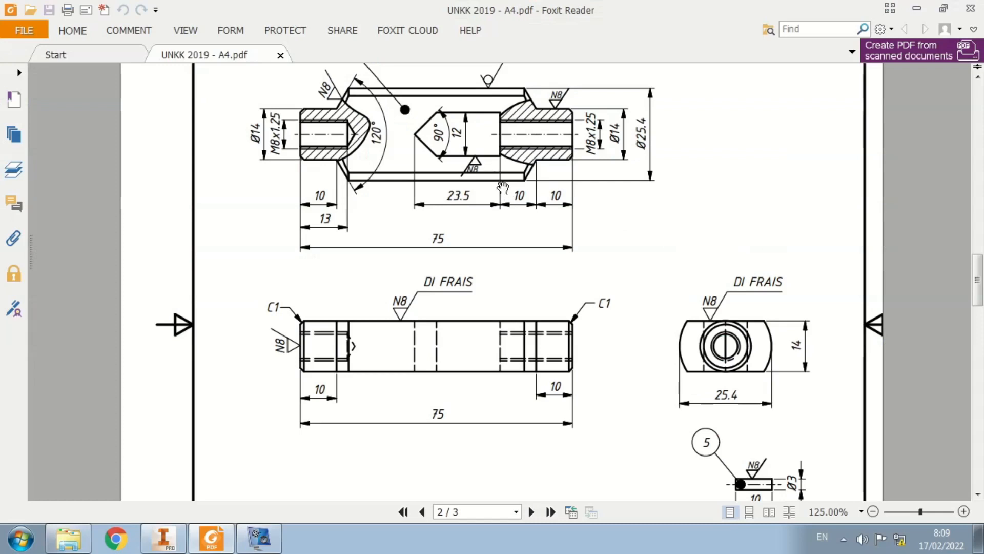
pyautogui.hotkey('alt', 'Tab')
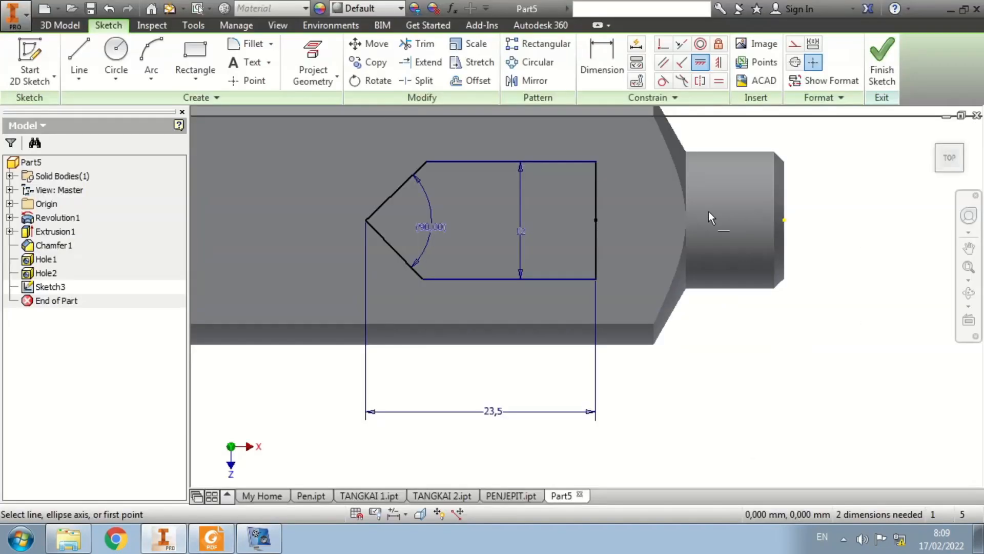
pyautogui.click(595, 229)
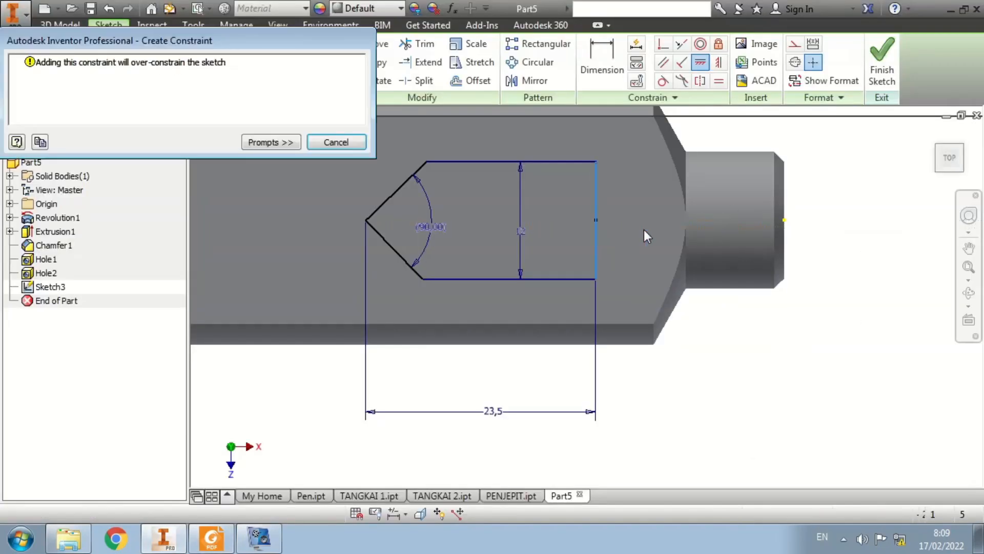
pyautogui.press('Escape')
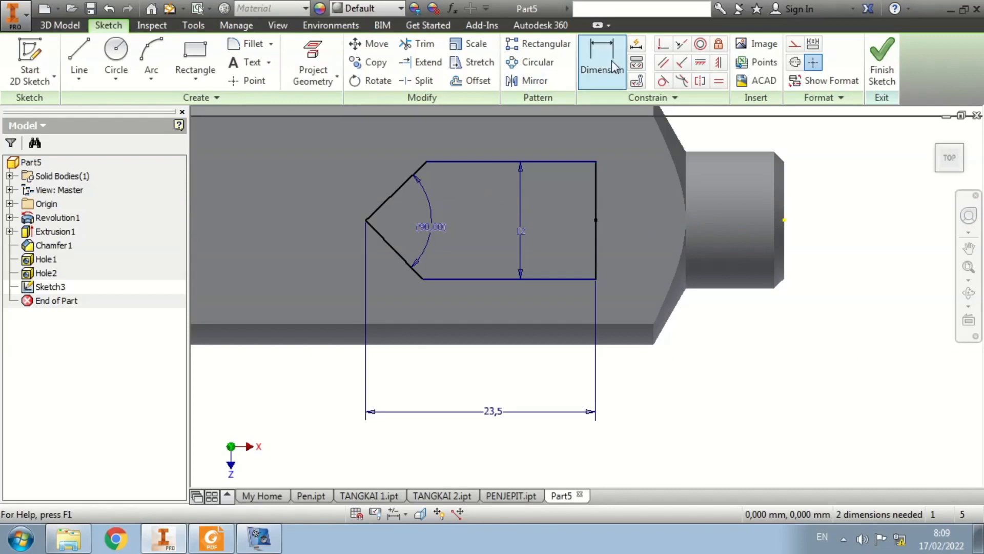
pyautogui.click(614, 59)
pyautogui.click(595, 189)
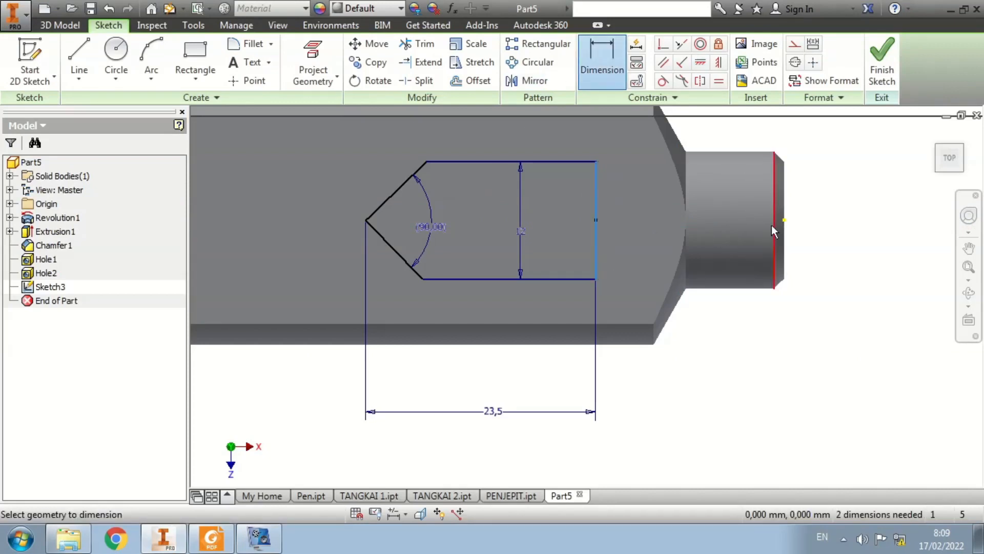
pyautogui.click(773, 225)
pyautogui.click(764, 373)
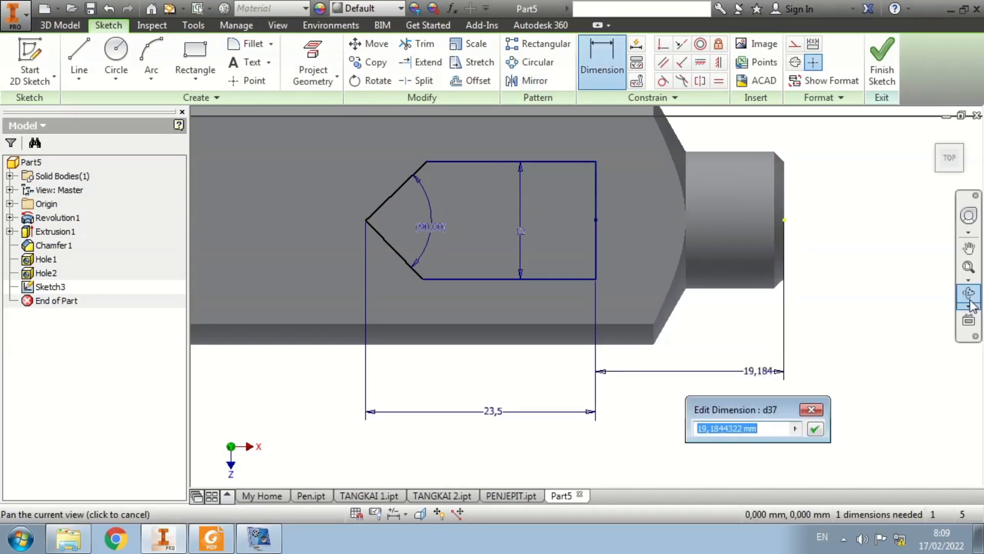
pyautogui.write('20')
pyautogui.press('Return')
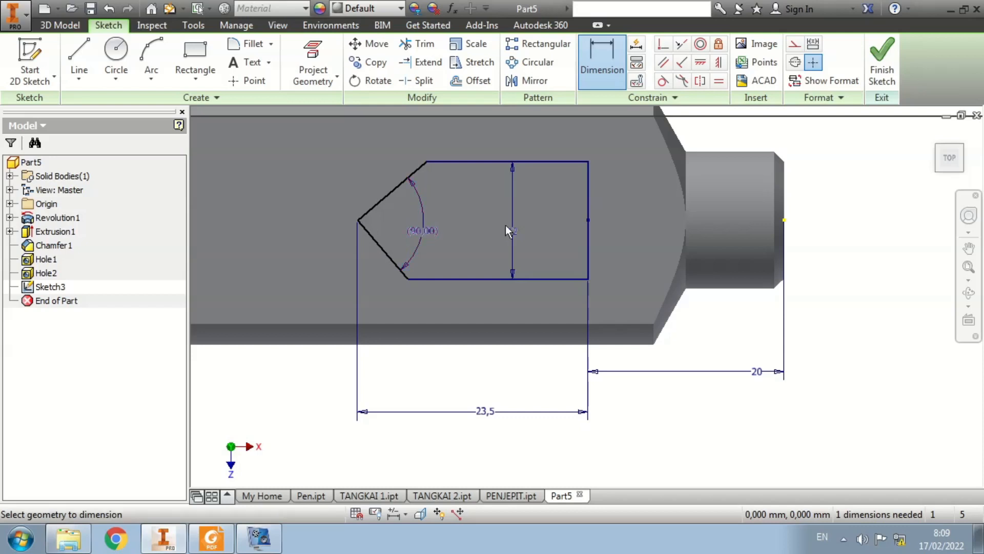
# Apply a vertical constraint between the two corners where the slanted lines meet the pocket's horizontal edges
pyautogui.press('Escape')
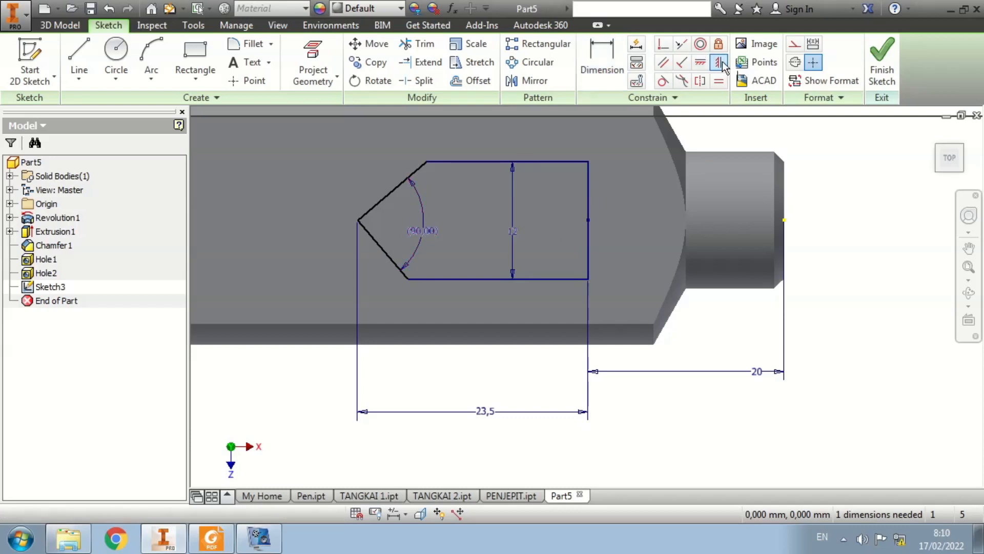
pyautogui.click(721, 64)
pyautogui.click(428, 163)
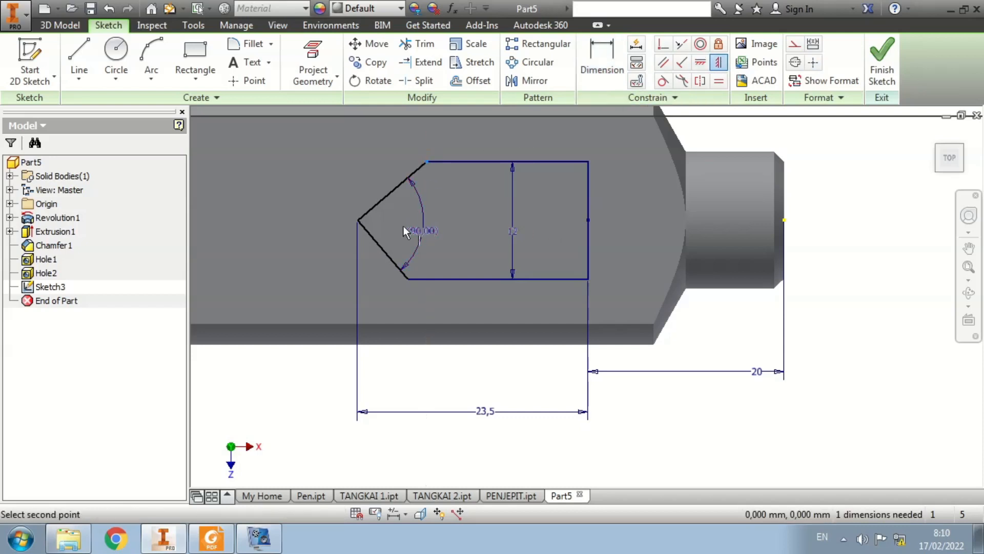
pyautogui.click(407, 279)
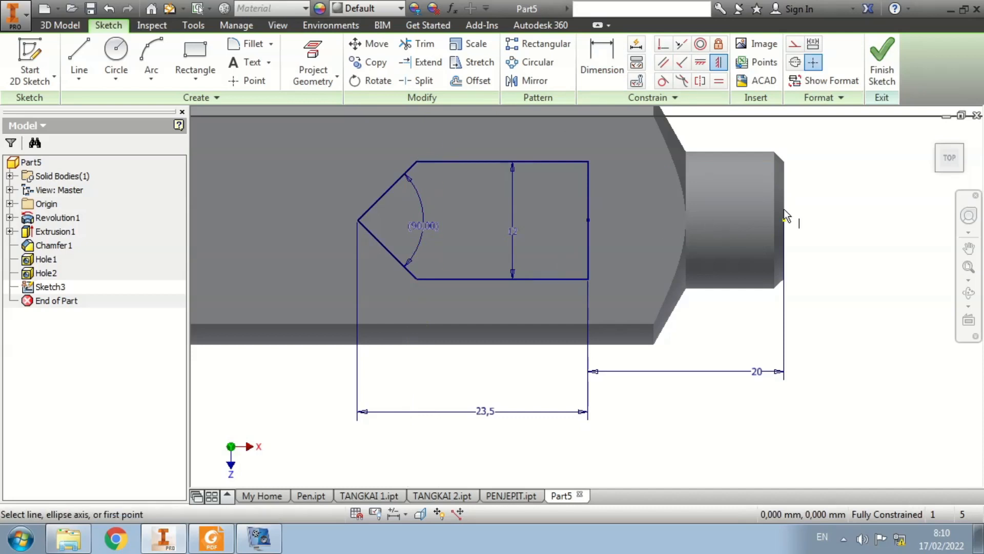
pyautogui.press('Escape')
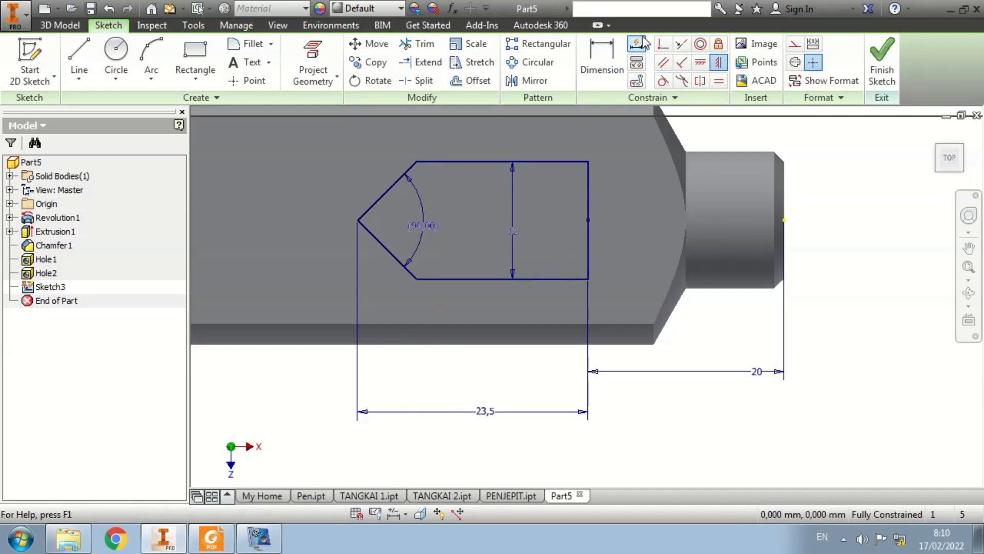
pyautogui.click(701, 81)
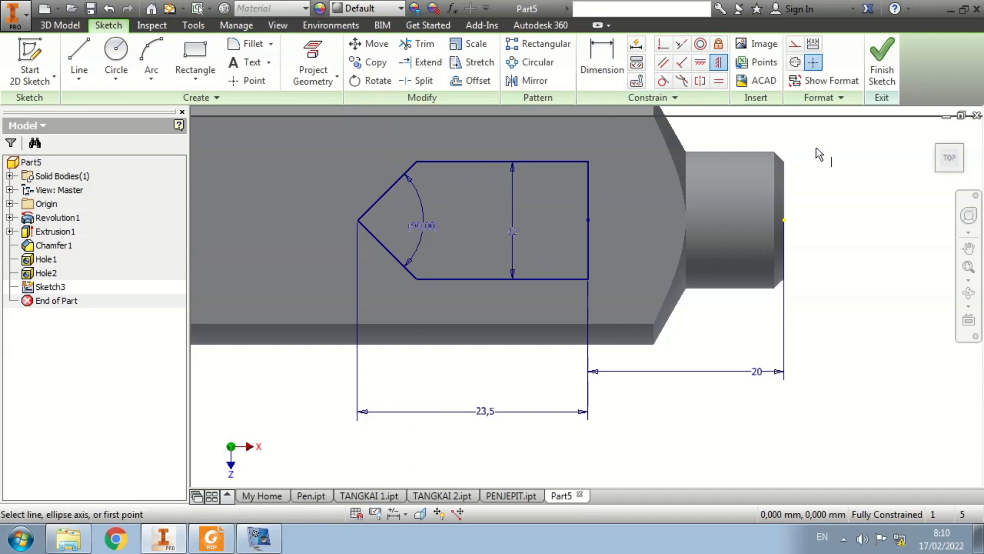
# Finish the sketch and cut the pointed pocket through the whole body with Extrude, using the All extent
pyautogui.click(882, 62)
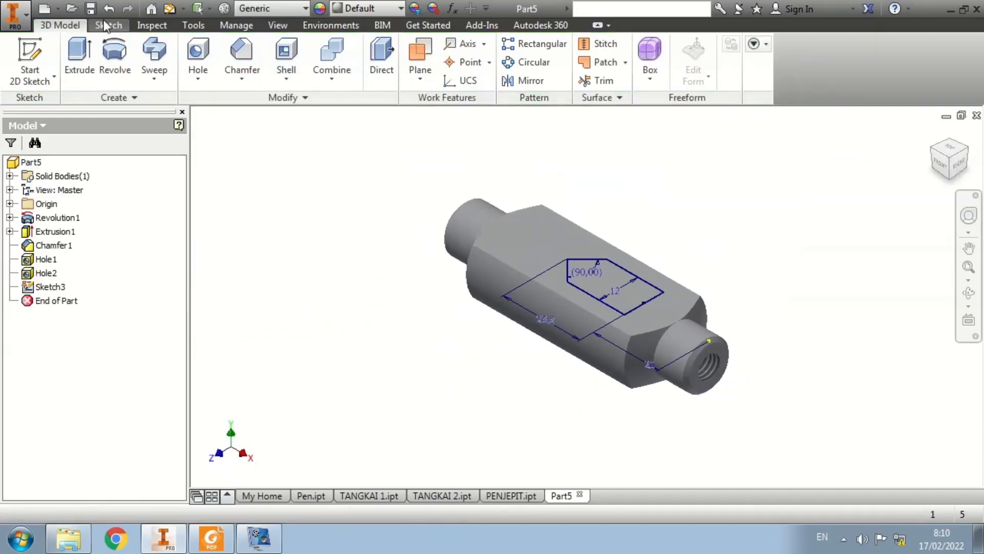
pyautogui.click(76, 52)
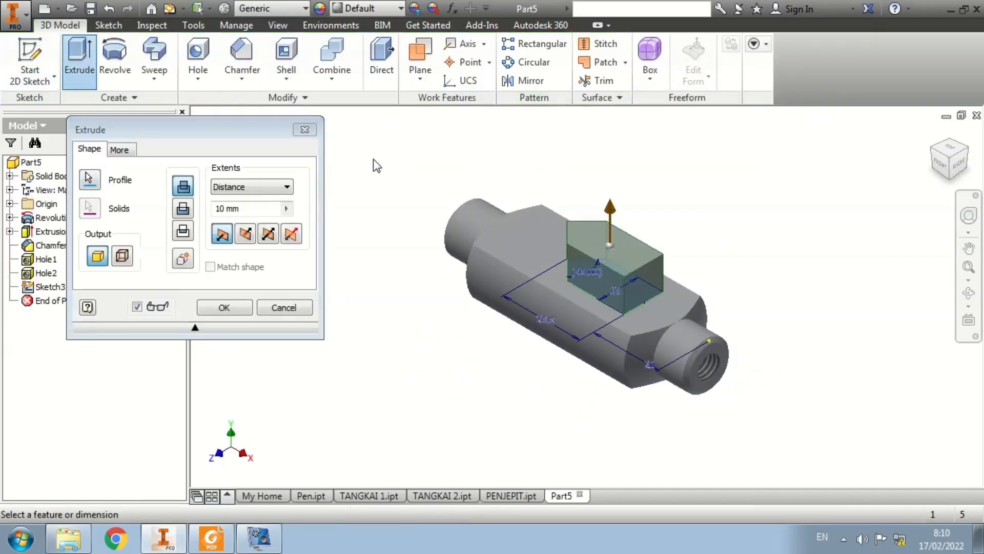
pyautogui.click(252, 236)
pyautogui.click(251, 187)
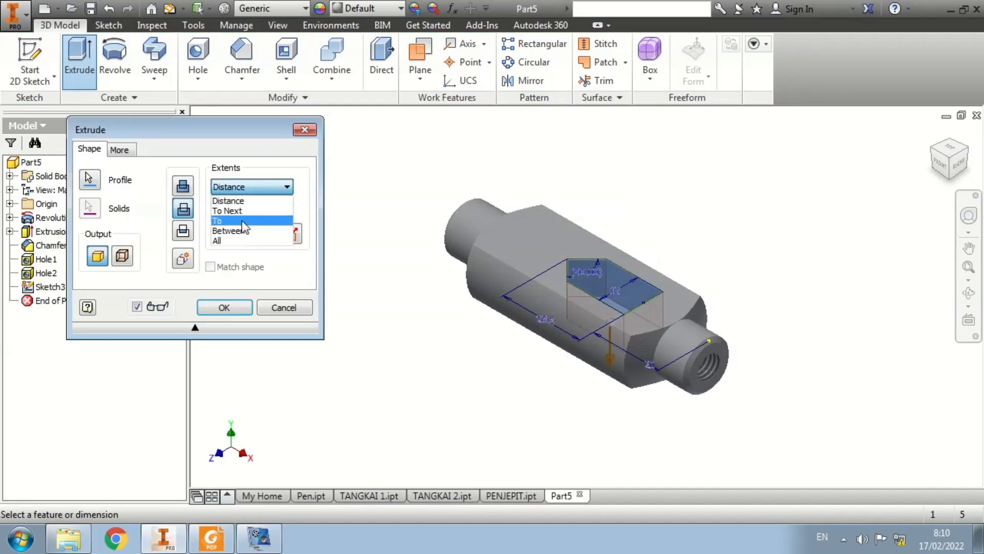
pyautogui.click(239, 241)
pyautogui.click(224, 307)
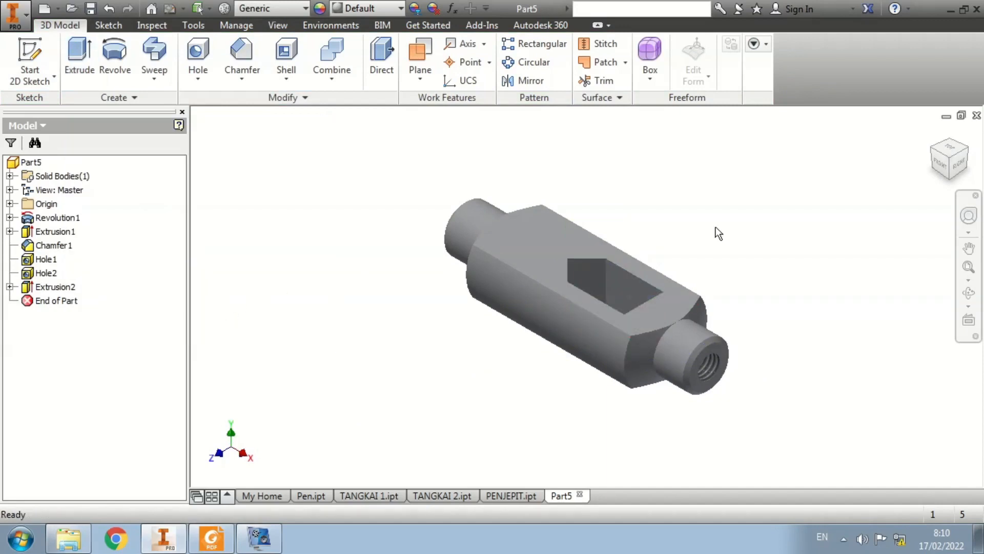
pyautogui.click(949, 147)
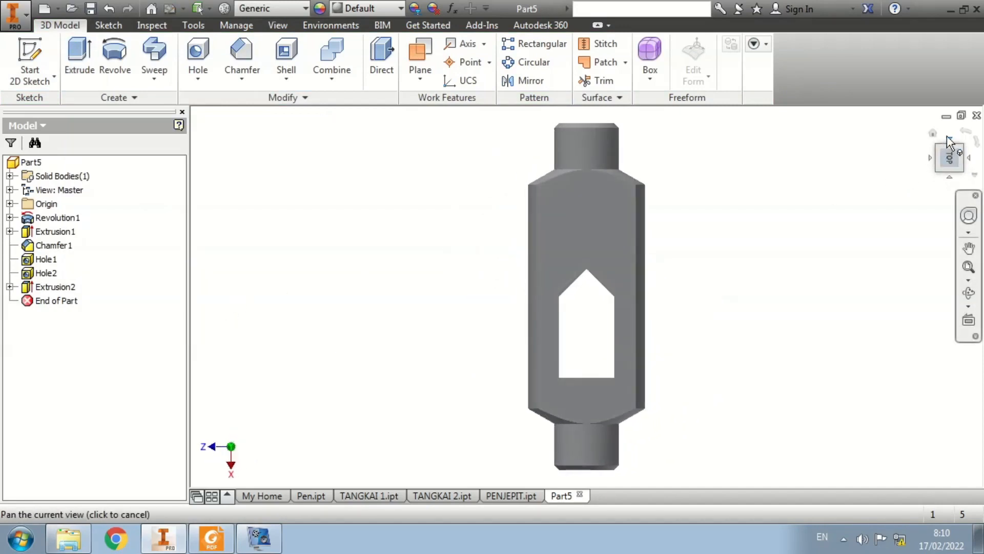
pyautogui.click(968, 293)
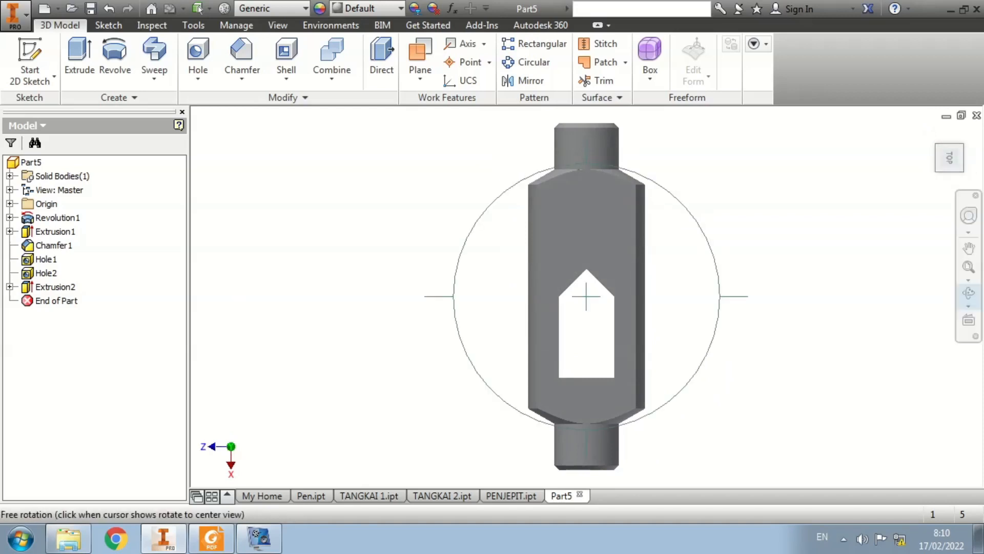
pyautogui.moveTo(585, 161); pyautogui.dragTo(591, 134)
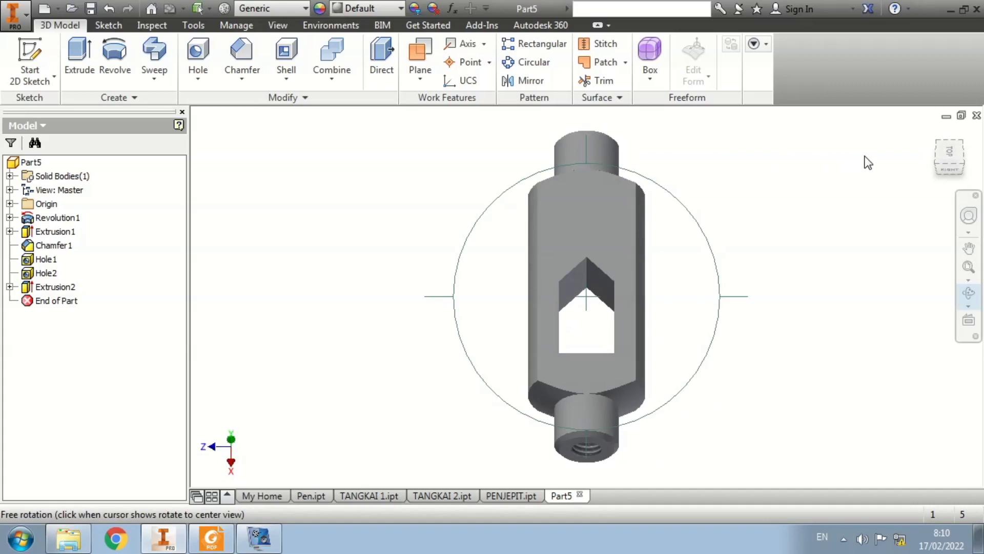
pyautogui.press('Escape')
pyautogui.click(934, 136)
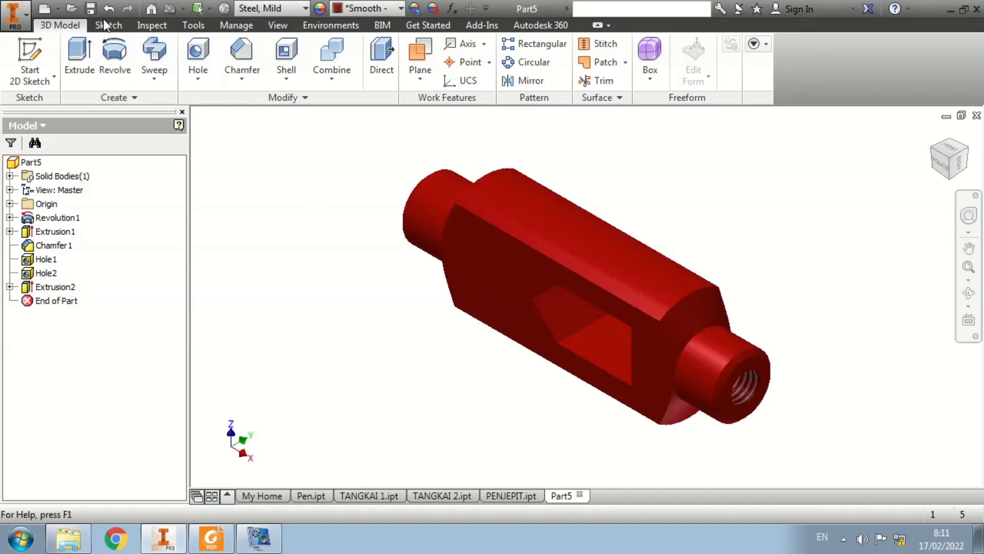
# Save the part as RUMAH TAP in the TANGKAI TAP XII TPM3-A folder
pyautogui.click(90, 9)
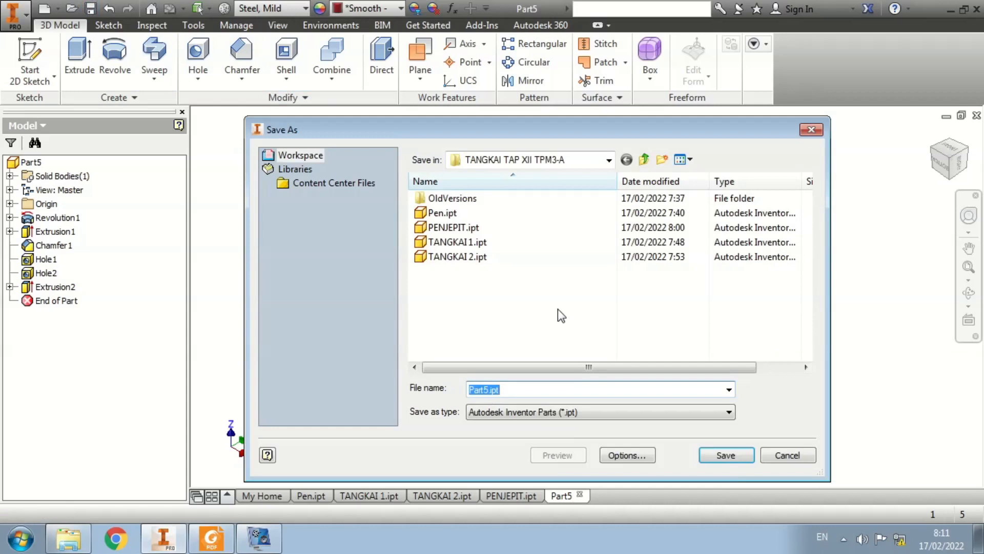
pyautogui.write('RUMAH TAP')
pyautogui.click(722, 453)
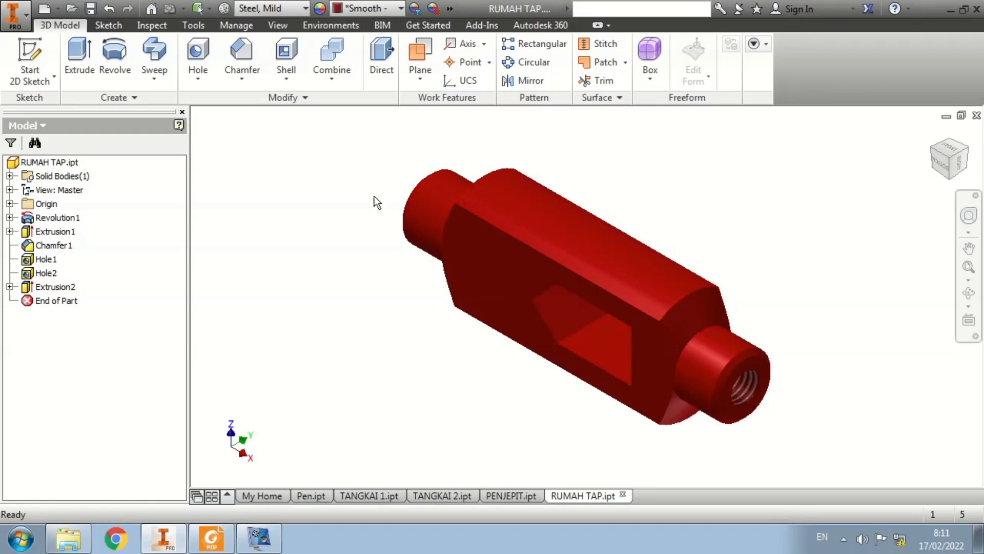
# Switch to Foxit Reader to examine the numbered assembly views in UNKK 2019 - A4.pdf, and return to Inventor to look over the finished body
pyautogui.click(211, 539)
pyautogui.scroll(2, 456, 225)
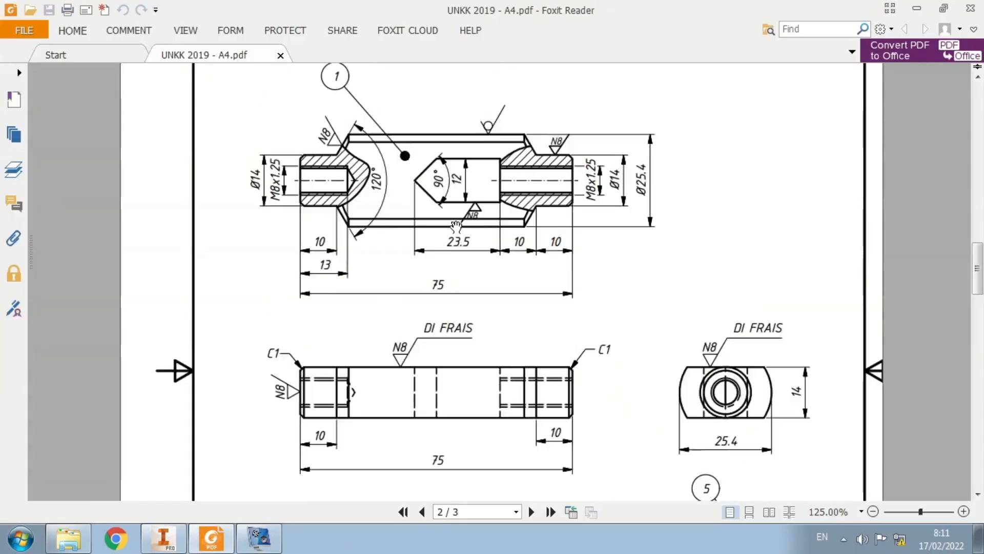
pyautogui.scroll(20, 455, 225)
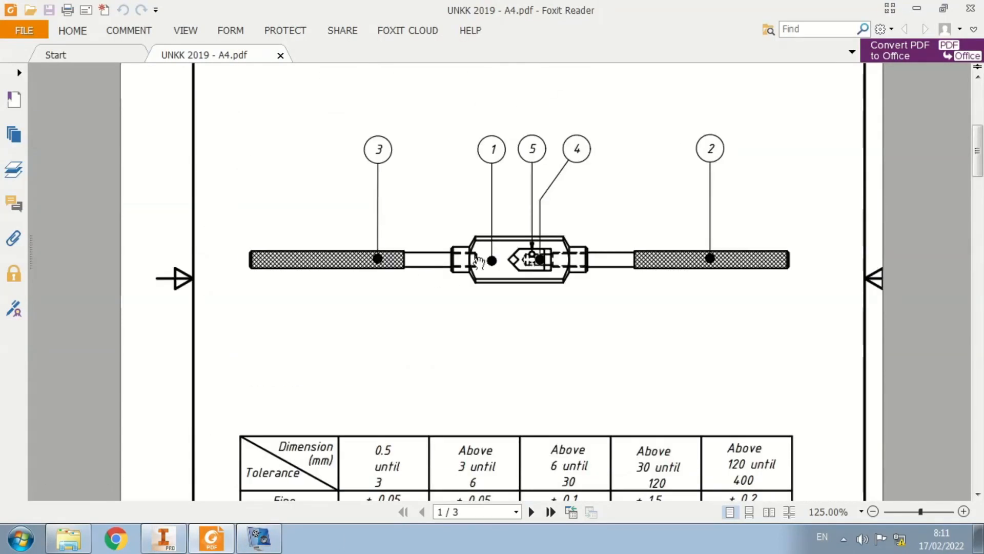
pyautogui.scroll(-4, 649, 250)
pyautogui.scroll(10, 651, 246)
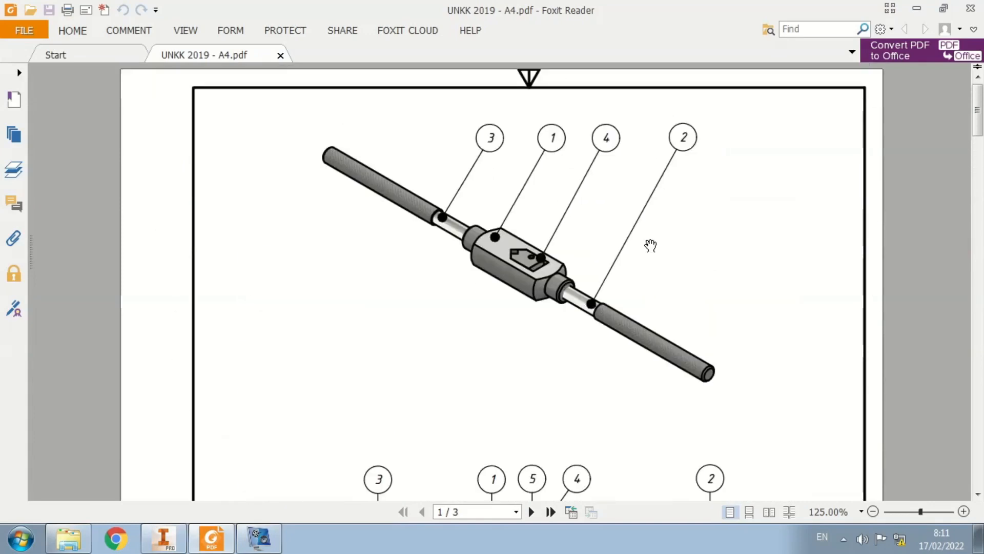
pyautogui.scroll(-3, 283, 420)
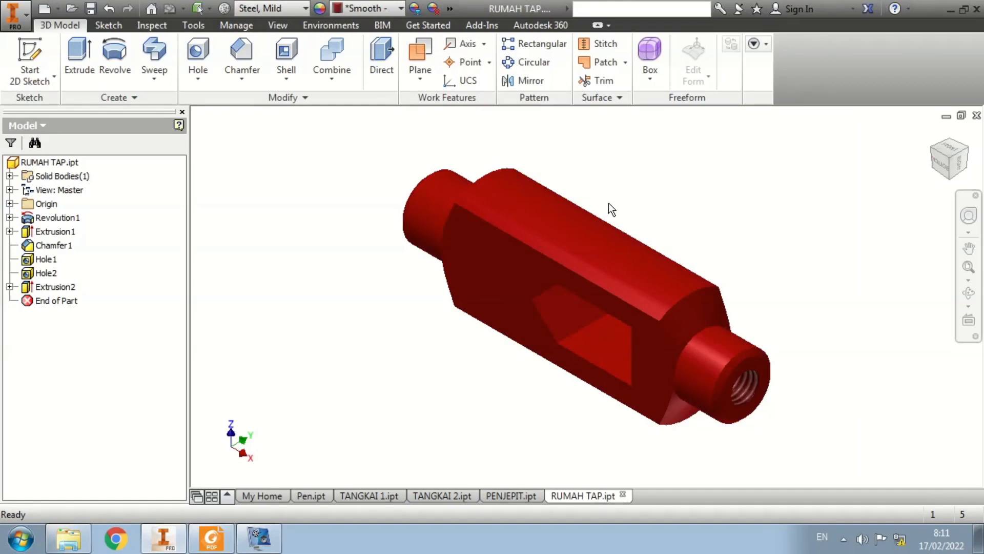
pyautogui.scroll(-5, 608, 202)
pyautogui.scroll(5, 608, 202)
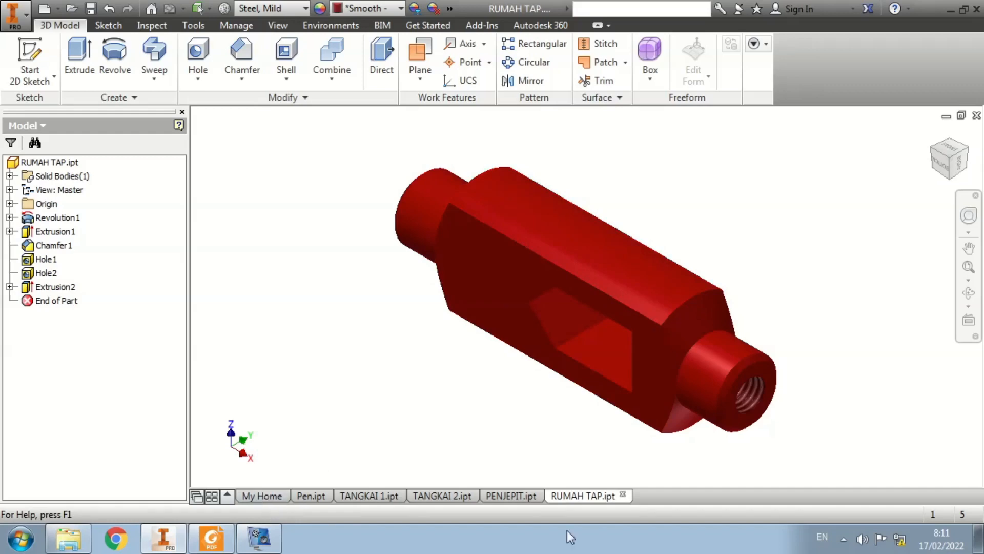
# Open the Faronics Insight console, stop showing the teacher's screen to the students, and switch back to Inventor
pyautogui.click(845, 538)
pyautogui.rightClick(842, 428)
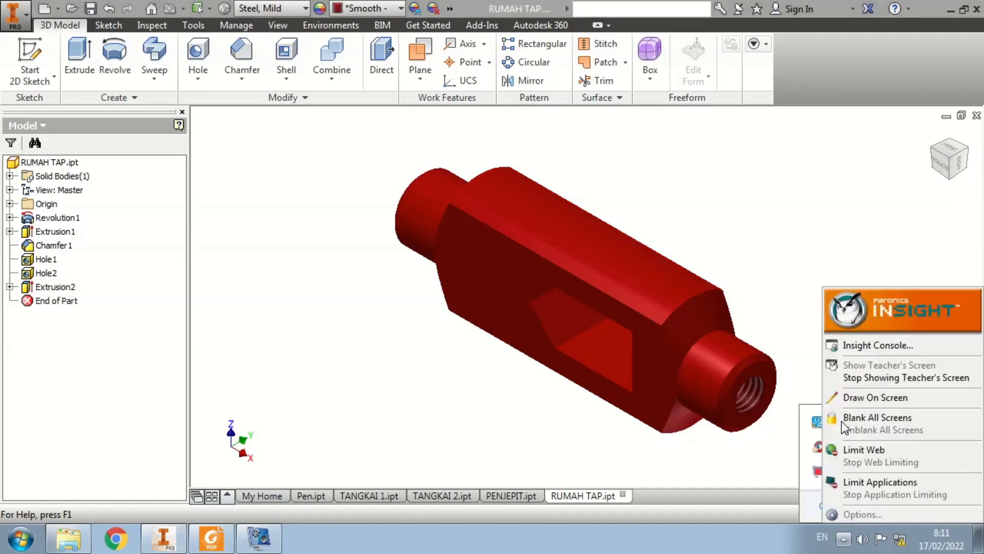
pyautogui.click(862, 346)
pyautogui.click(29, 62)
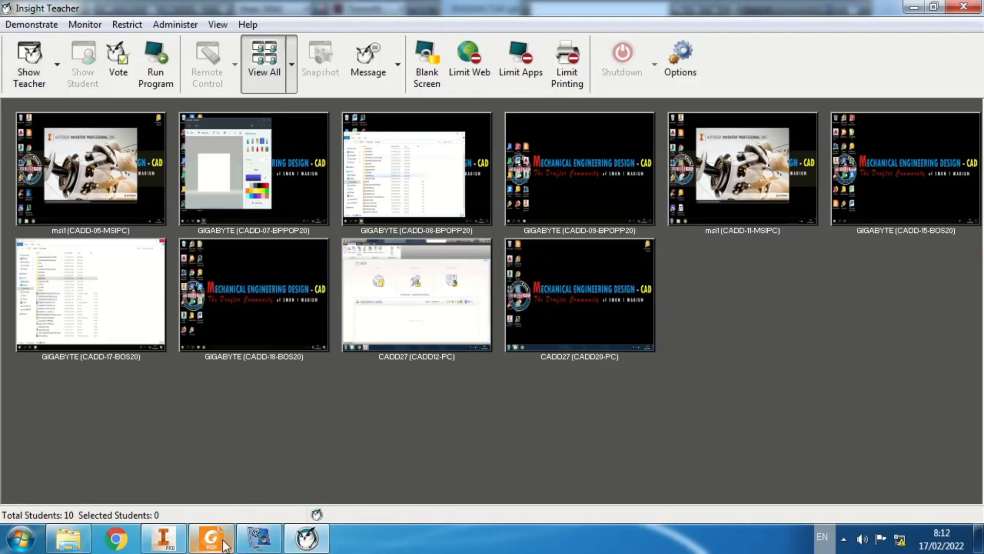
pyautogui.click(171, 542)
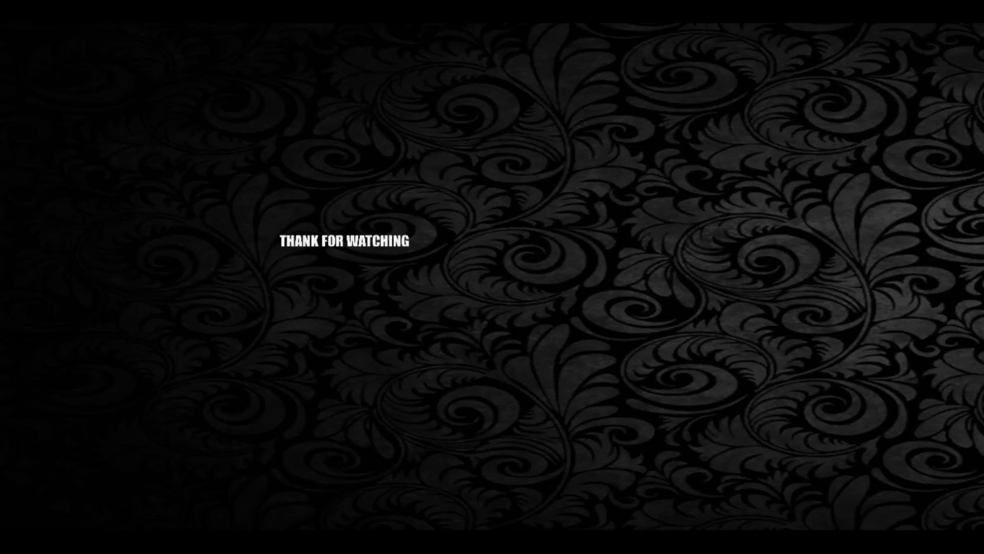